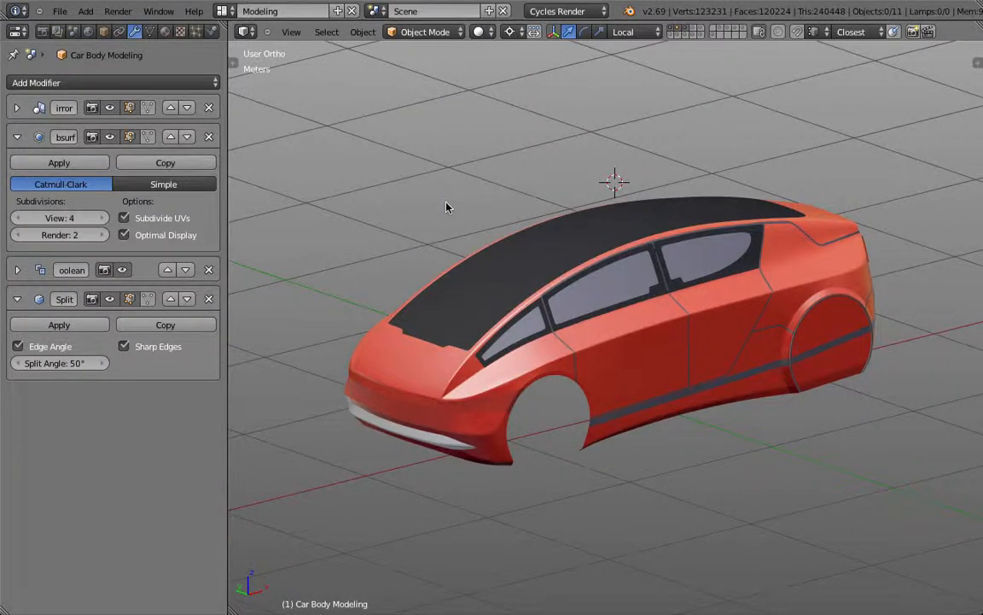
- Hide every object except the main car body and select the body
key("KP_1")
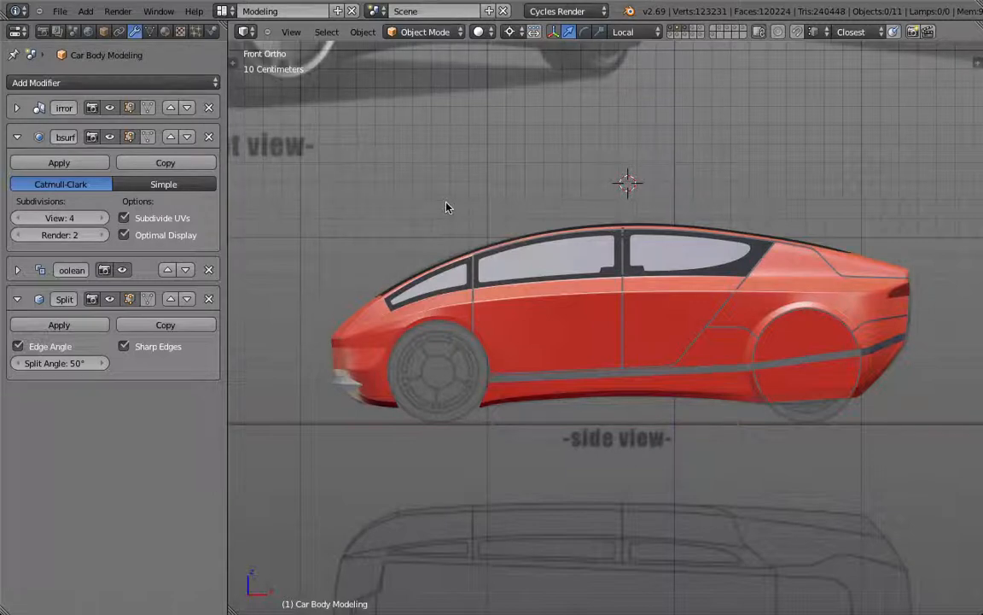
middle_click_drag(446, 207, 578, 246)
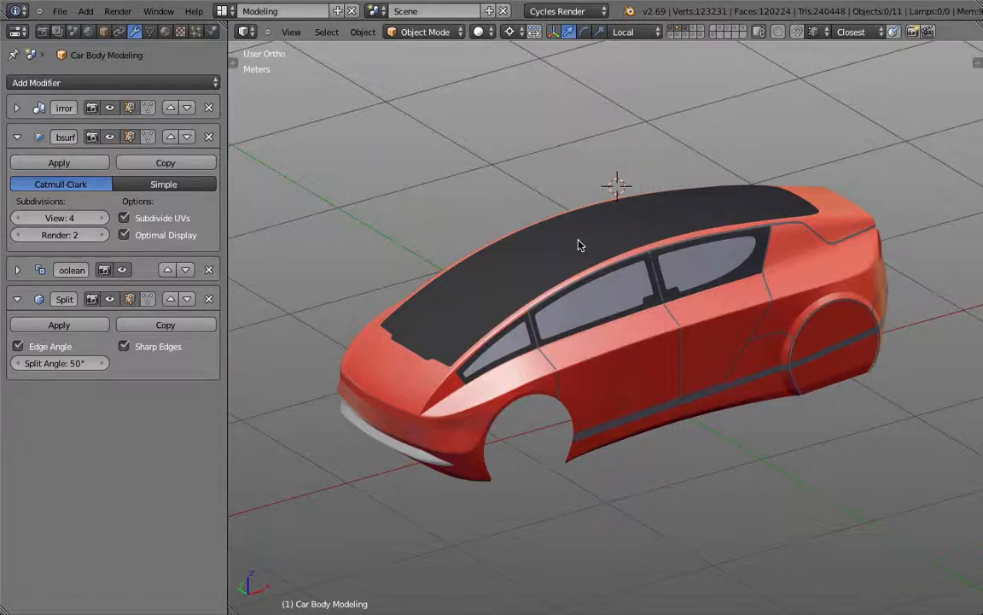
right_click(612, 375)
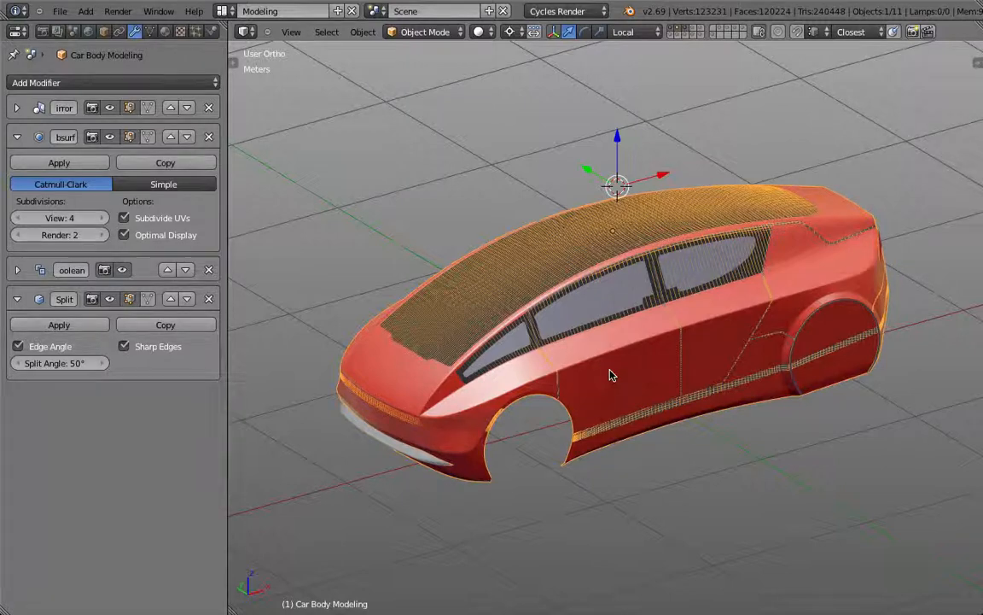
key("ctrl+i")
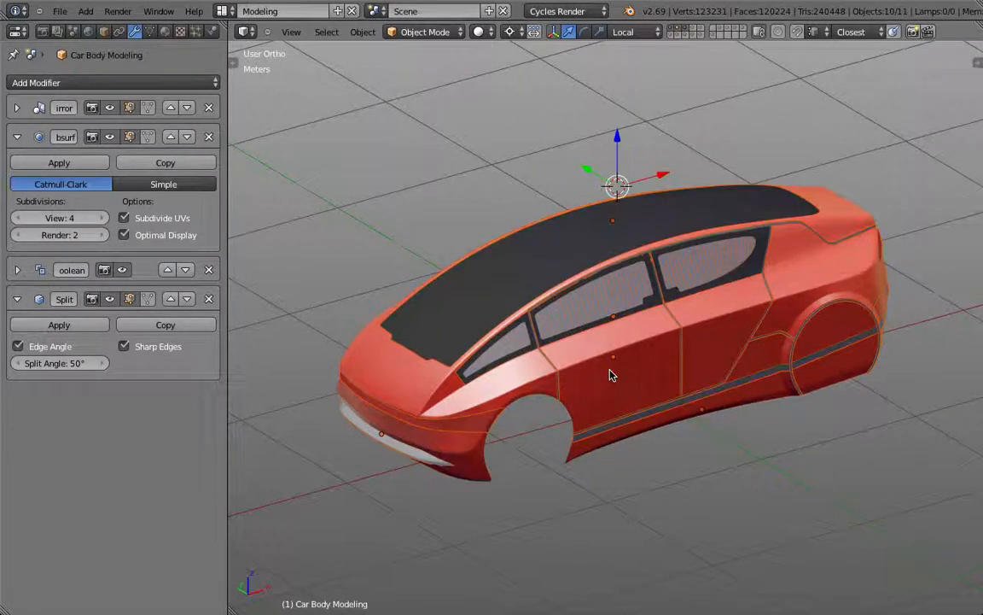
key("h")
right_click(611, 373)
- Inspect the crease weight of an edge on the car body's side in Edit Mode, and view the smoothed surface
key("Tab")
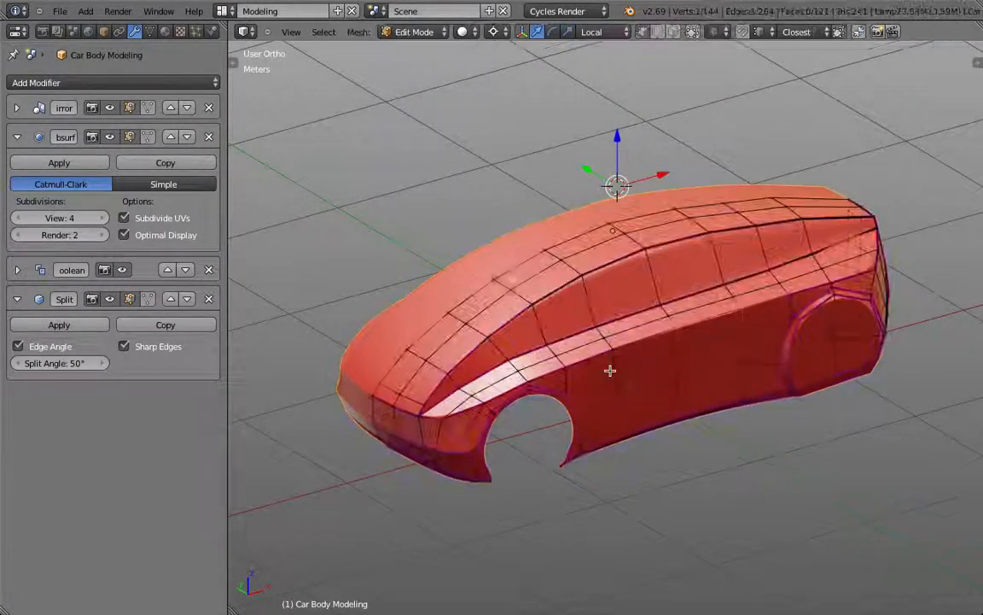
right_click(717, 336)
key("n")
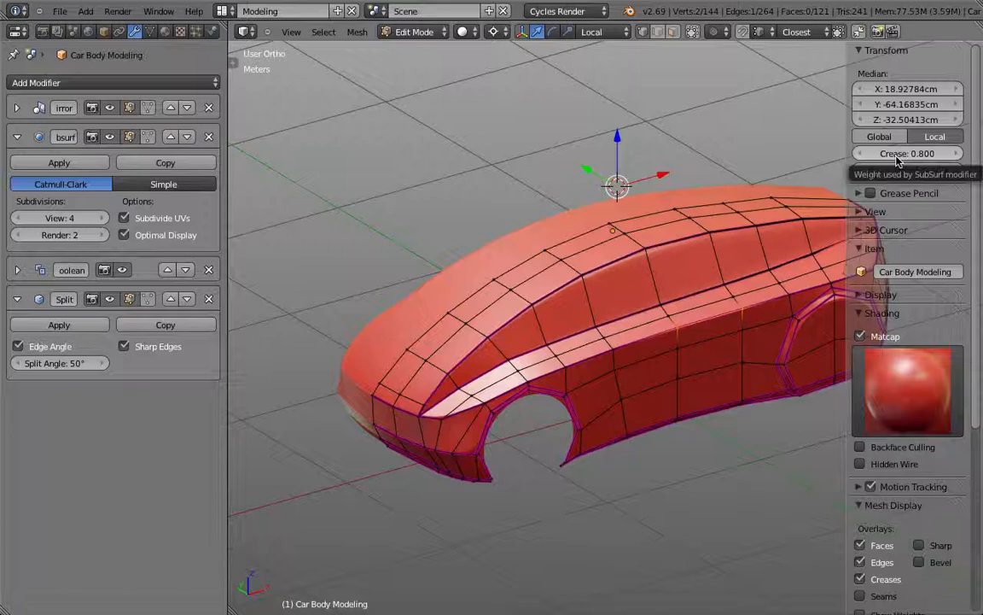
scroll(669, 369, "up", 3)
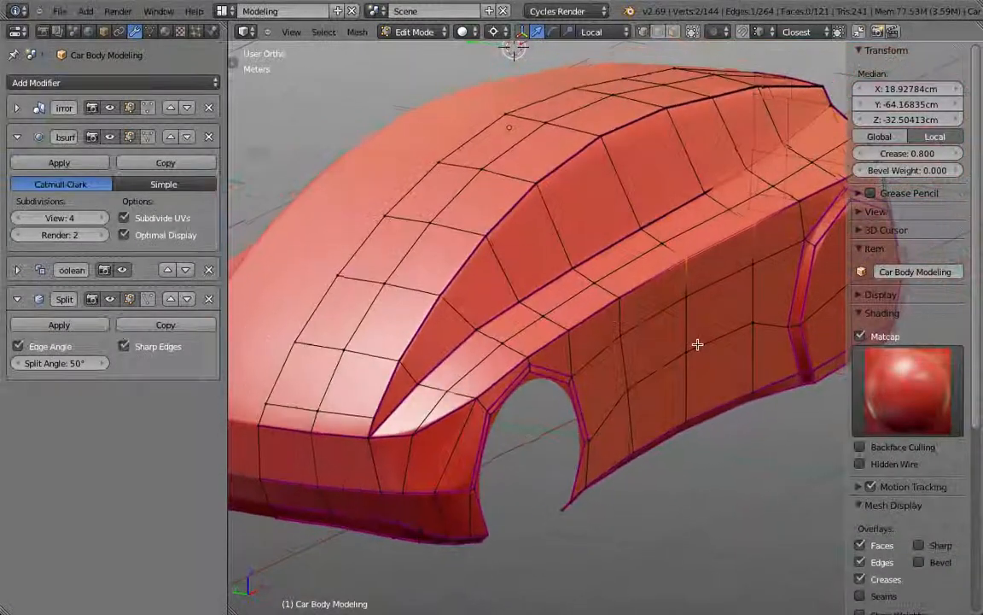
scroll(697, 344, "down", 3)
key("Tab")
scroll(641, 340, "up", 3)
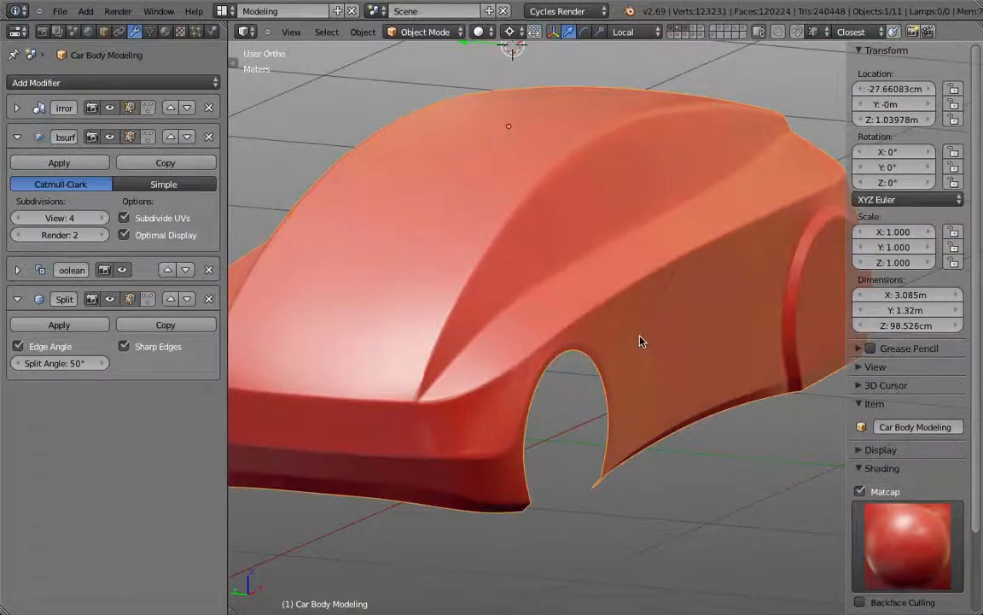
- Show the layer holding the separate upper body surface and check the crease of the short edge at its front side corner
left_click(713, 36)
right_click(572, 337)
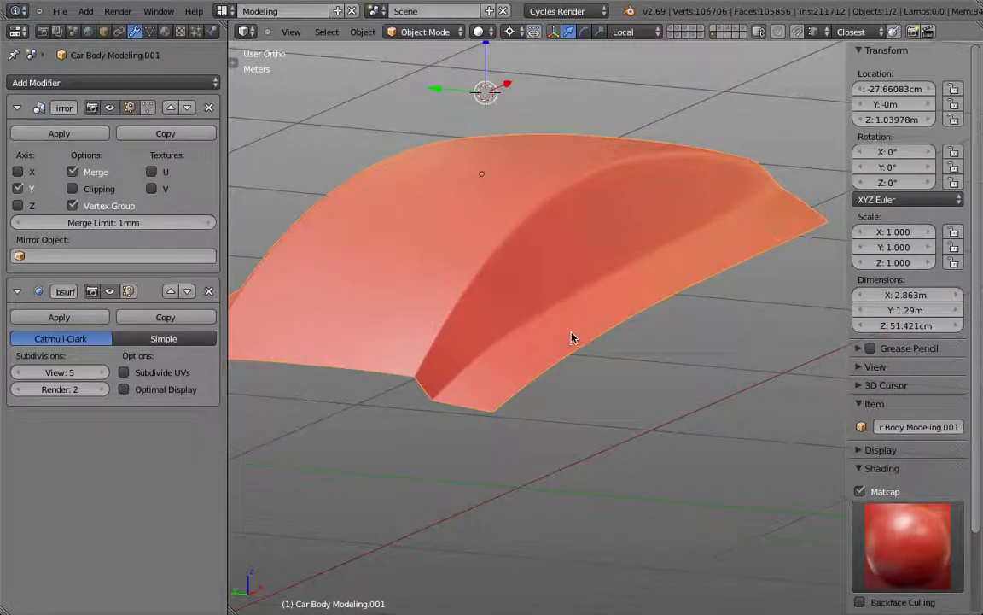
middle_click_drag(572, 337, 612, 298)
key("Tab")
right_click(591, 252)
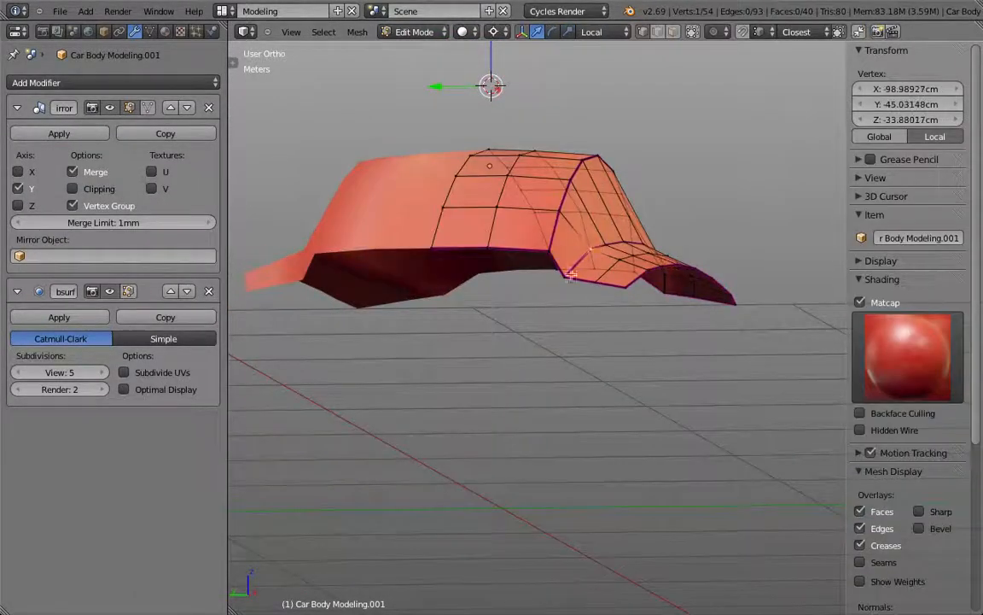
right_click(570, 275, "shift")
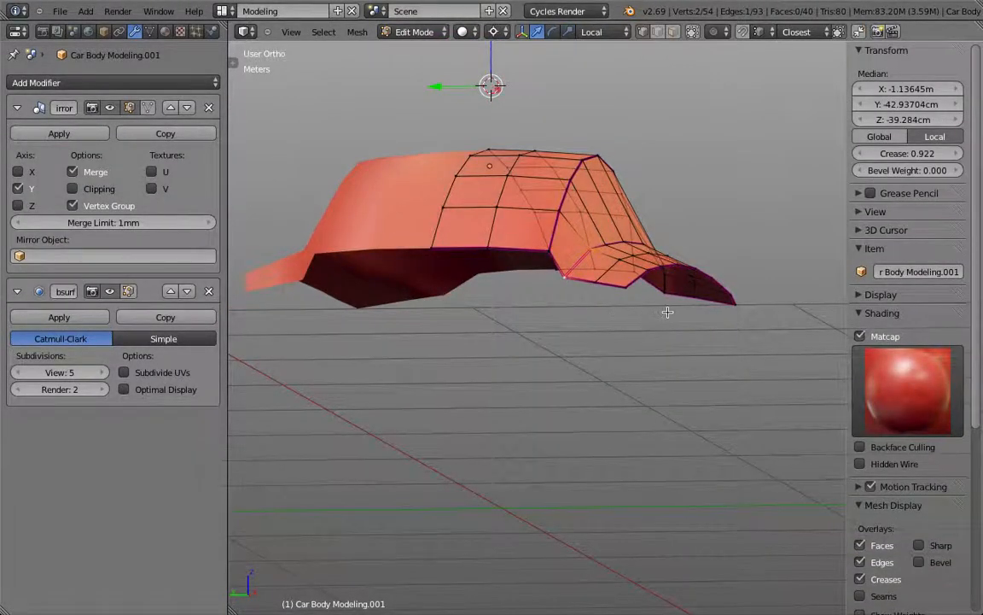
- Check the crease of the last edge on the upper body's lower window line and examine the smoothed result
middle_click_drag(667, 312, 375, 362)
right_click(657, 307)
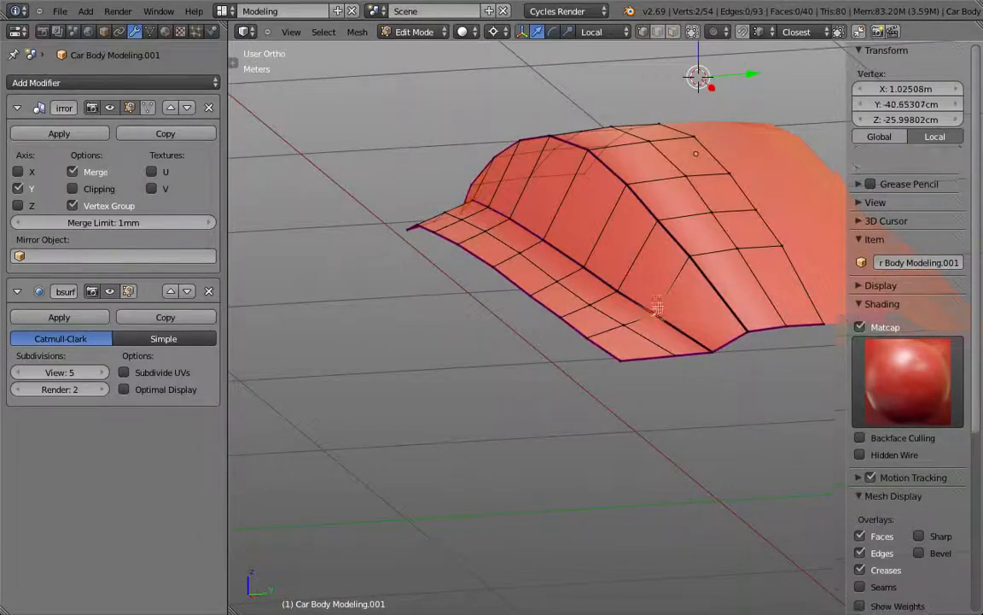
right_click(712, 350, "shift")
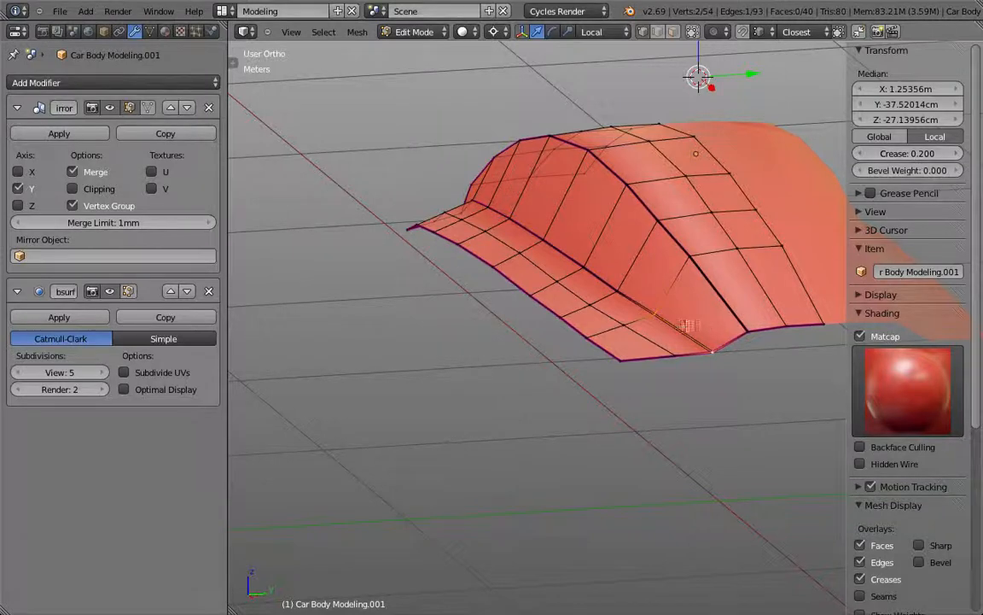
key("Tab")
middle_click_drag(658, 345, 617, 256)
key("Tab")
key("Tab")
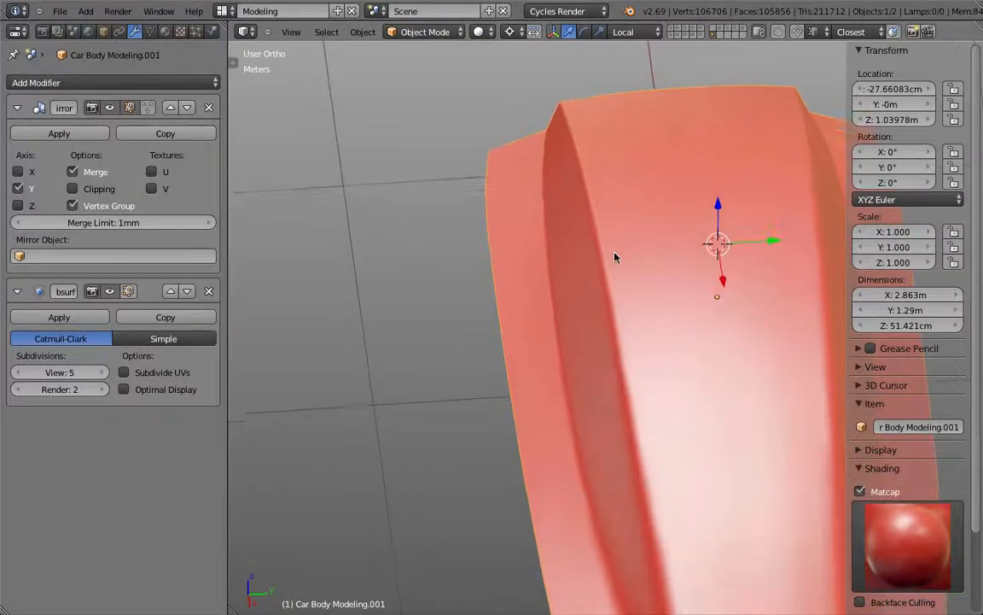
- Compare the upper body surface with the side and top reference drawings, and examine its wireframe and control cage
scroll(457, 356, "down", 5)
middle_click_drag(457, 356, 580, 378)
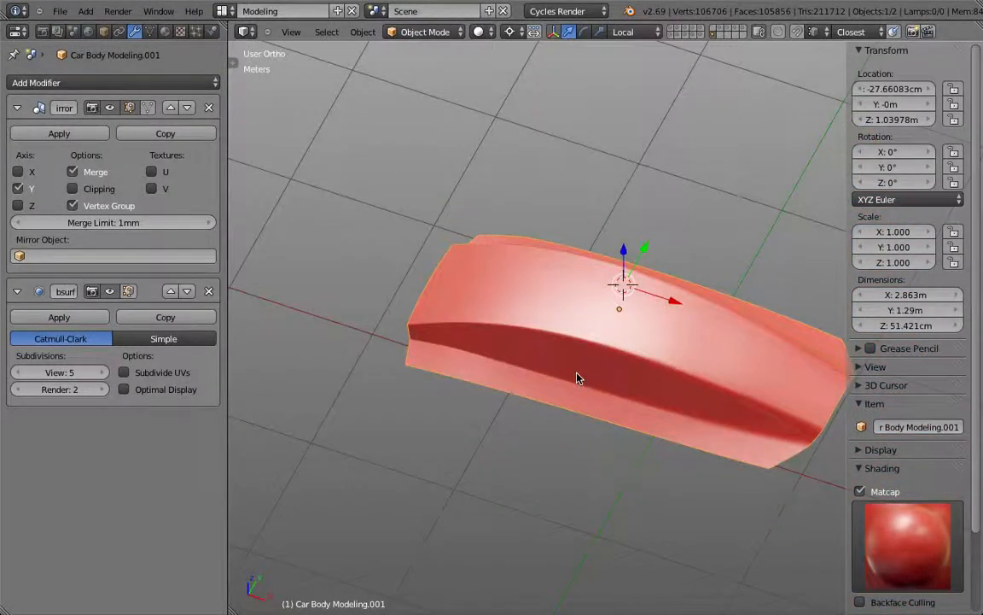
key("KP_1")
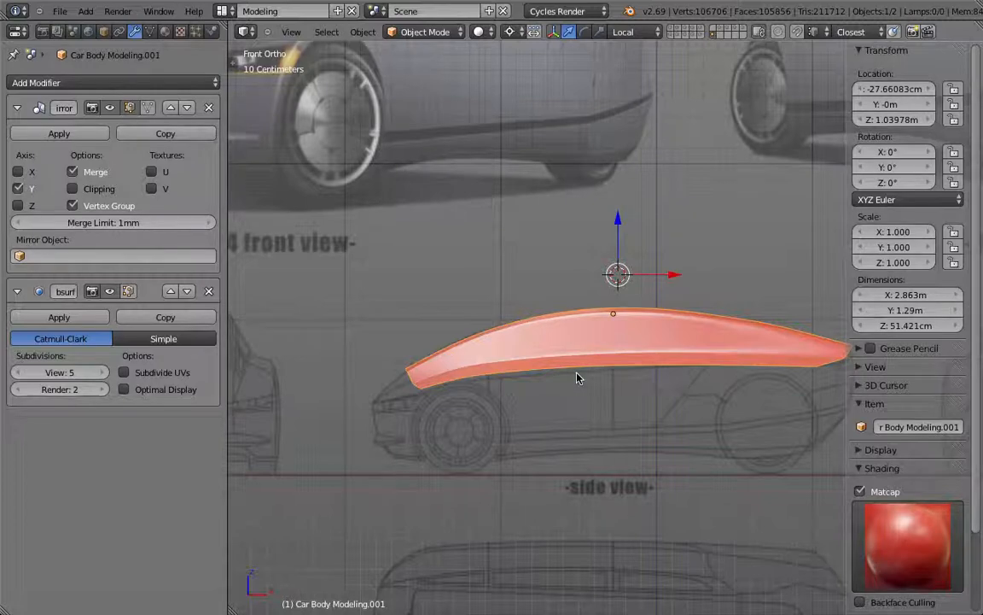
key("KP_7")
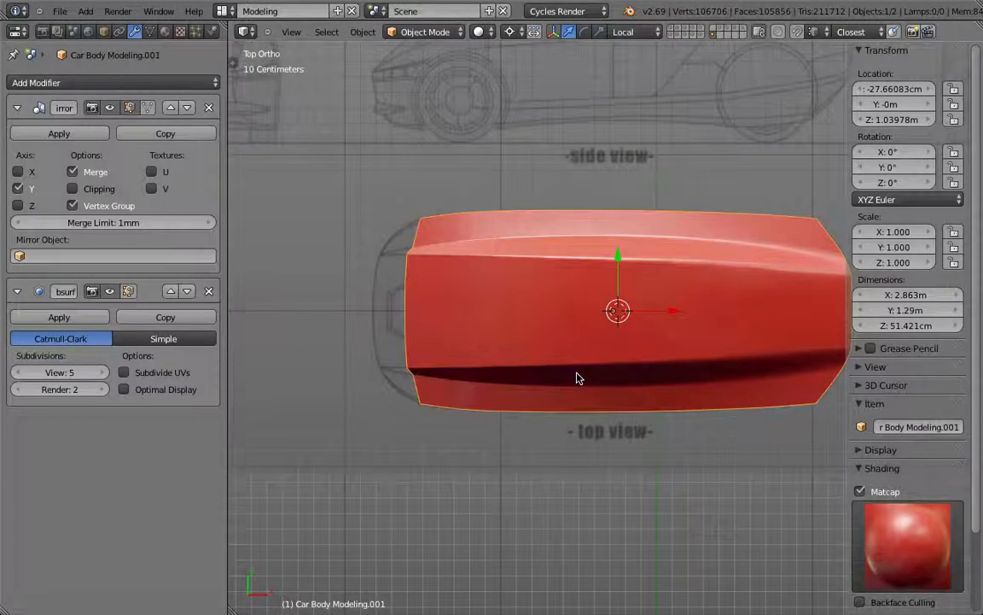
key("z")
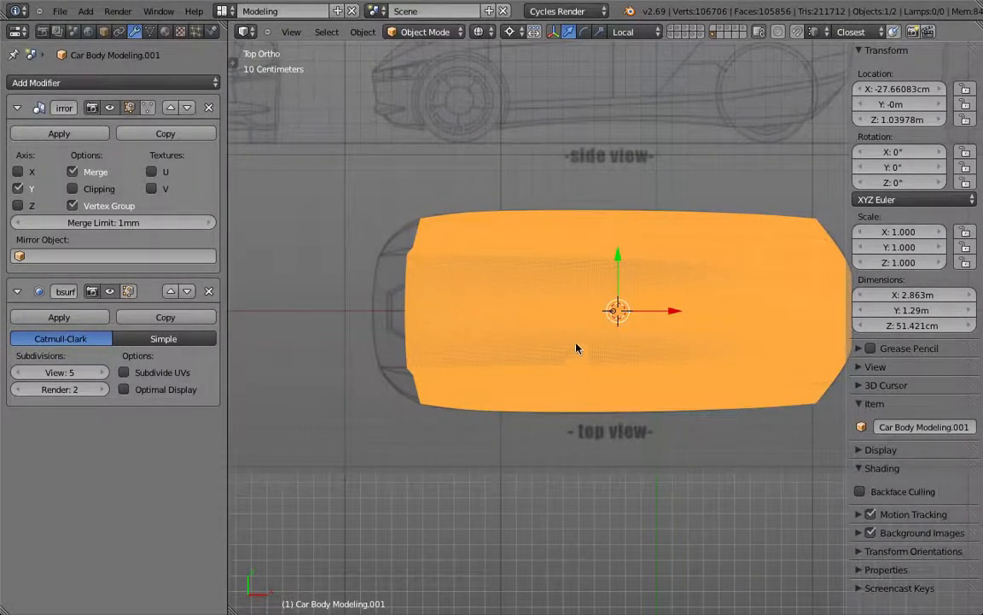
key("z")
mouse_move(553, 428)
middle_mouse_down()
mouse_move(619, 423)
mouse_move(646, 369)
middle_mouse_up()
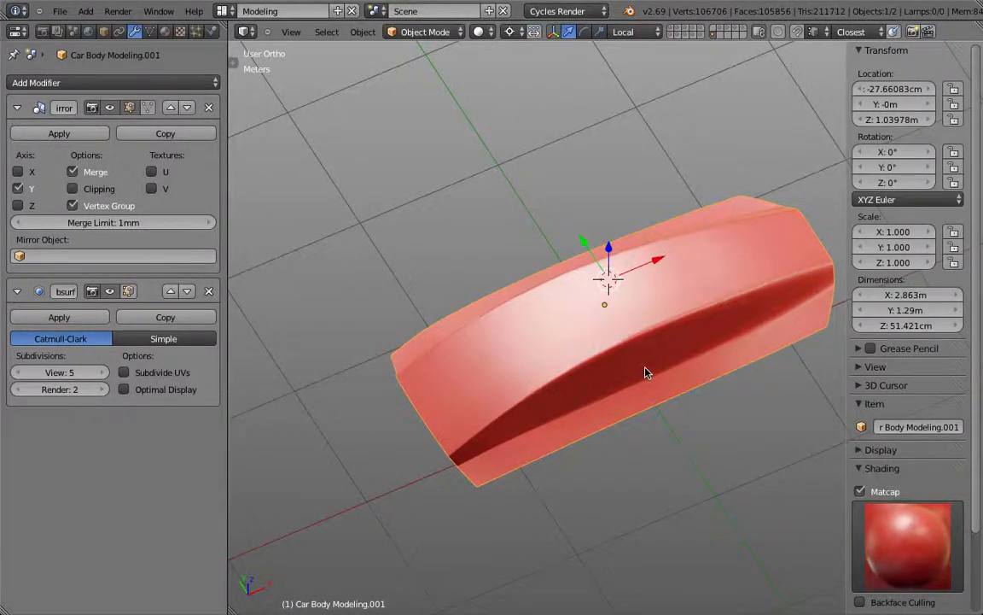
key("Tab")
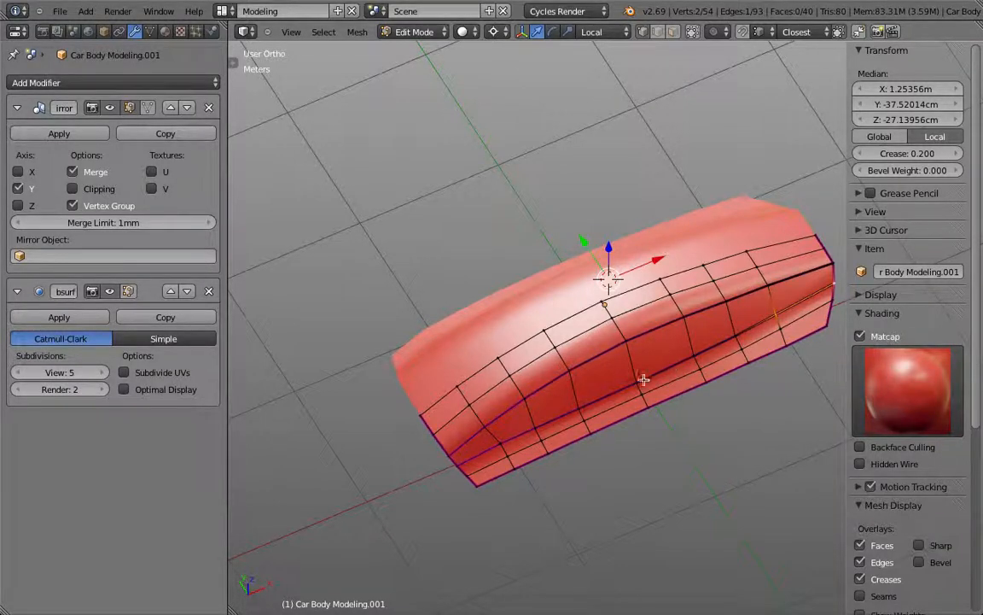
key("Tab")
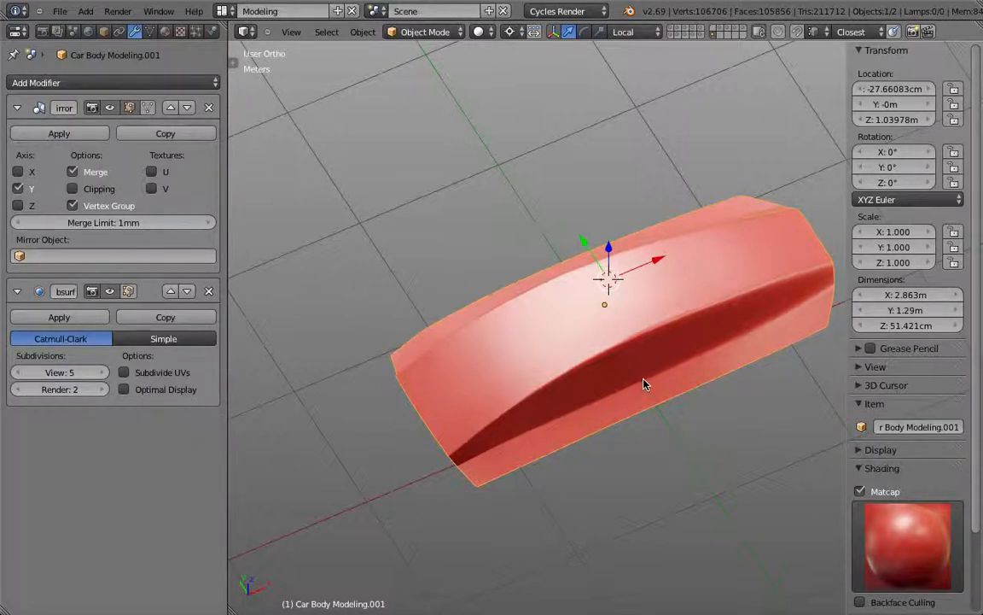
- Turn off the Subsurf modifier's viewport display and export the upper body as "CD Redline Car v2 Low res.obj"
left_click(109, 291)
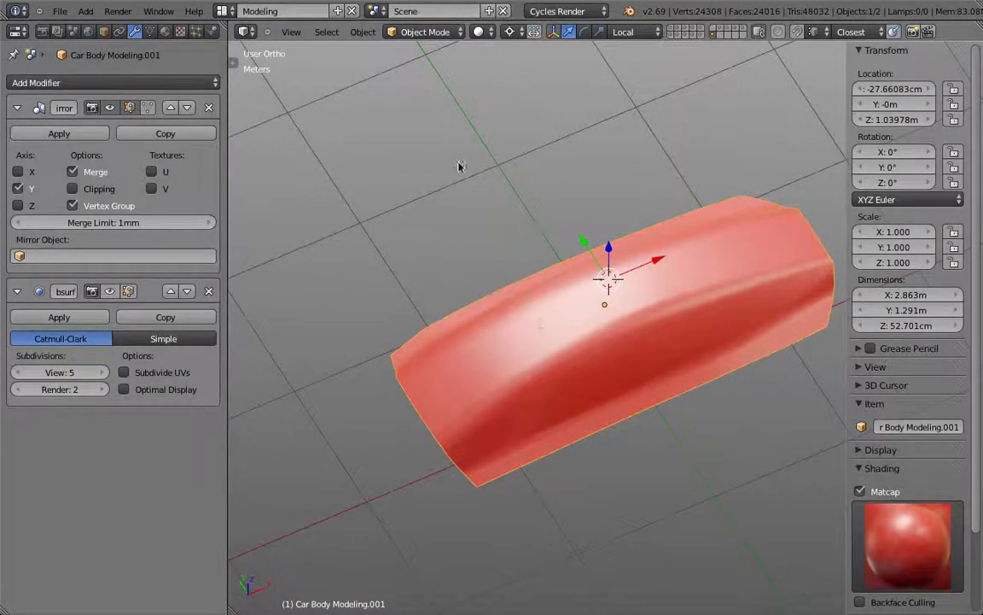
left_click(60, 11)
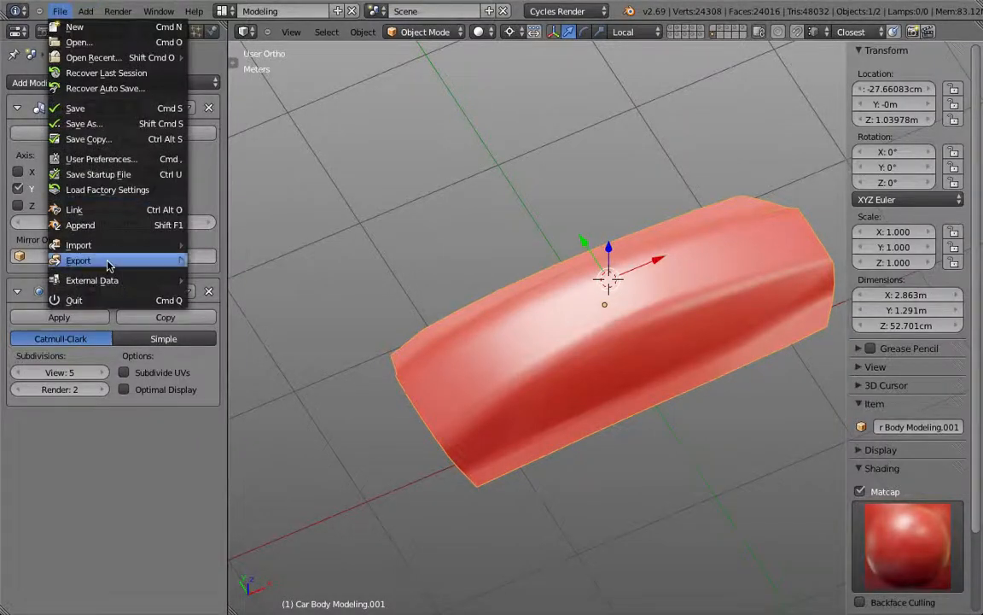
mouse_move(99, 256)
left_click(231, 349)
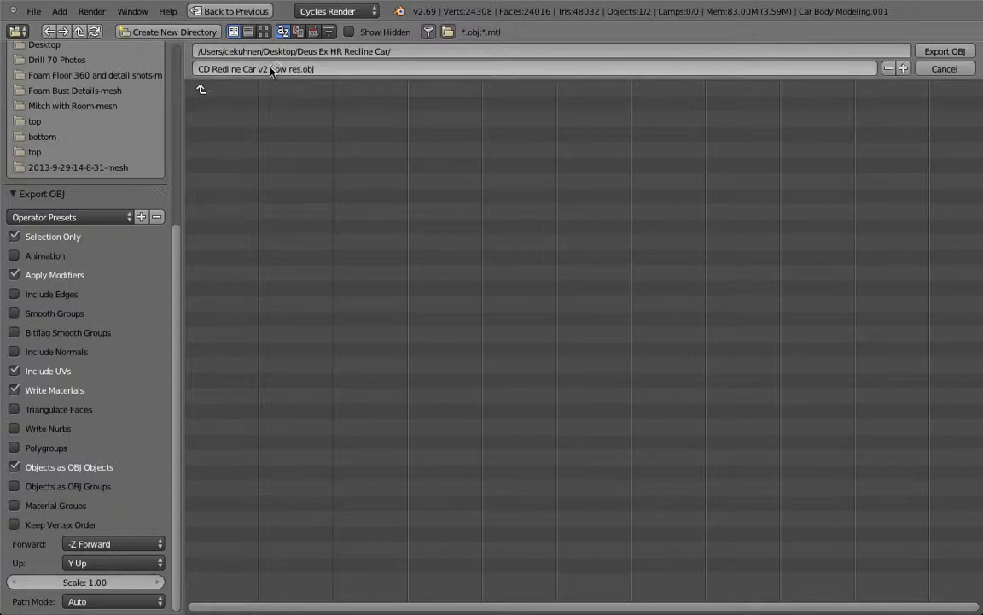
left_click(945, 51)
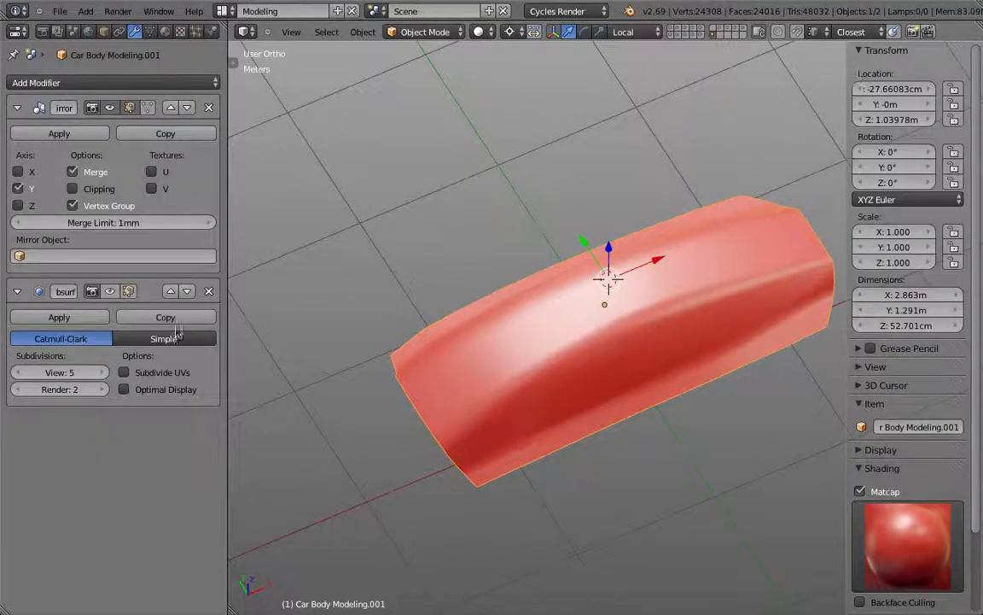
- Turn the Subsurf modifier's viewport display back on and set its view subdivisions to 1
left_click(109, 291)
left_click(63, 371)
type("5")
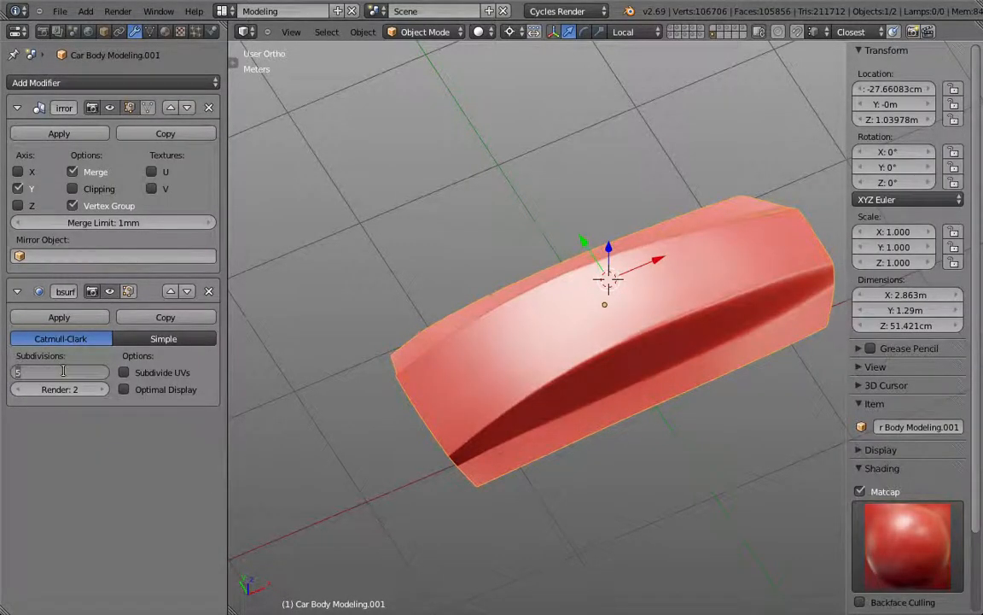
key("BackSpace")
type("1")
key("Return")
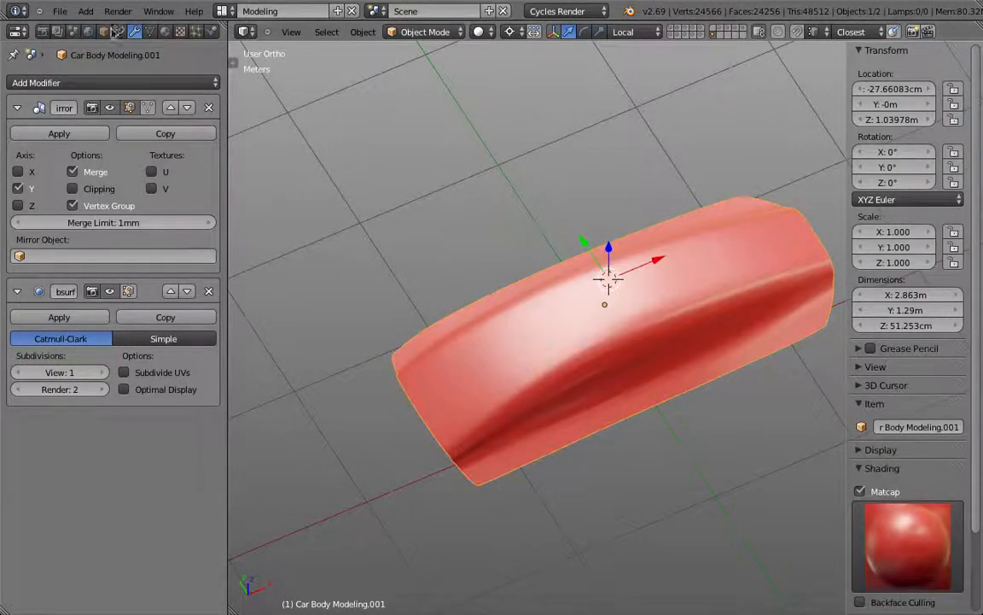
- Export the upper body in Wavefront format as "CD Redline Car v2 Mid res.obj"
left_click(59, 11)
mouse_move(120, 264)
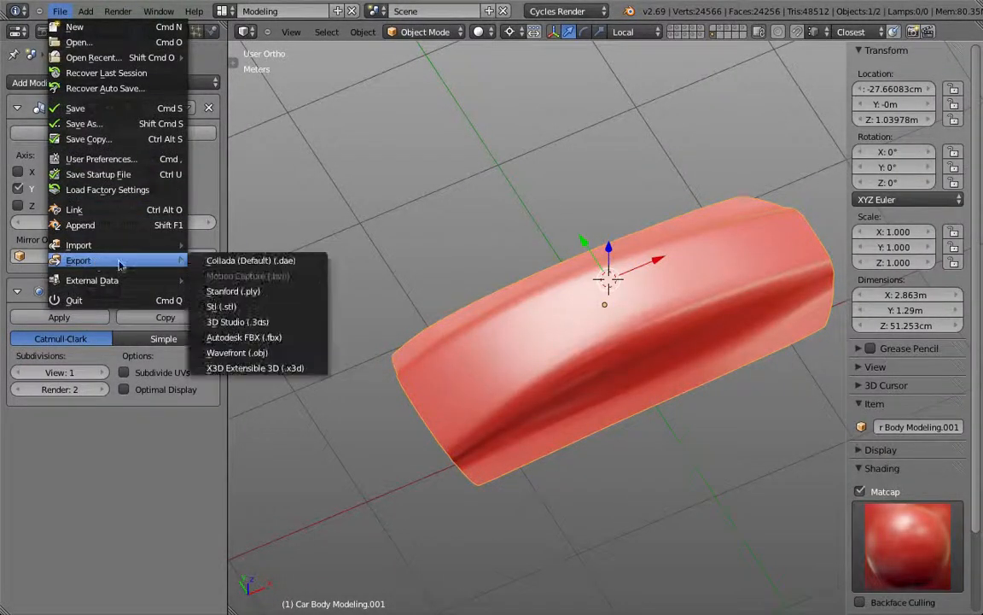
left_click(239, 353)
left_click(280, 70)
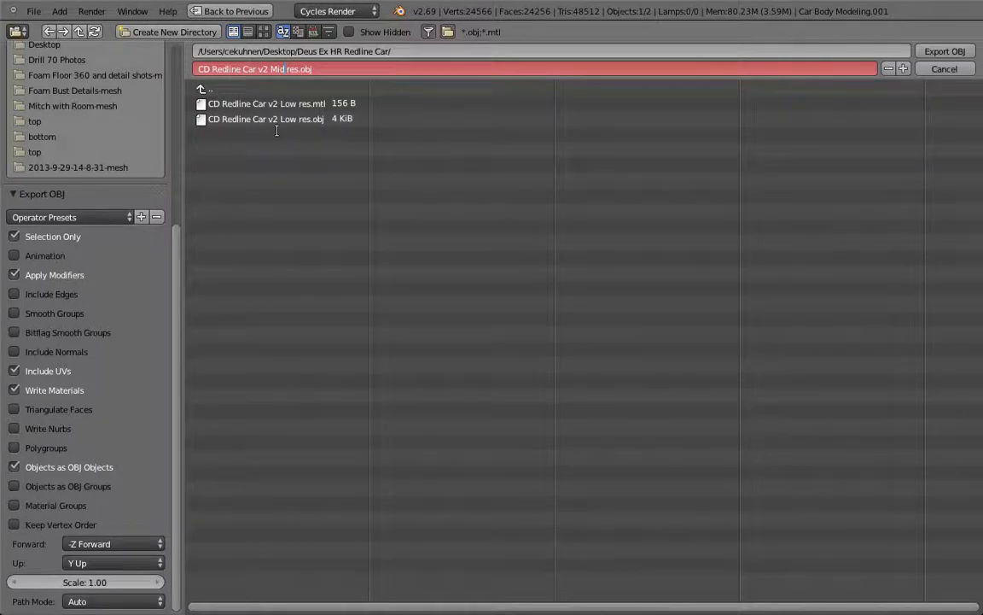
type("Mid")
key("Return")
key("Return")
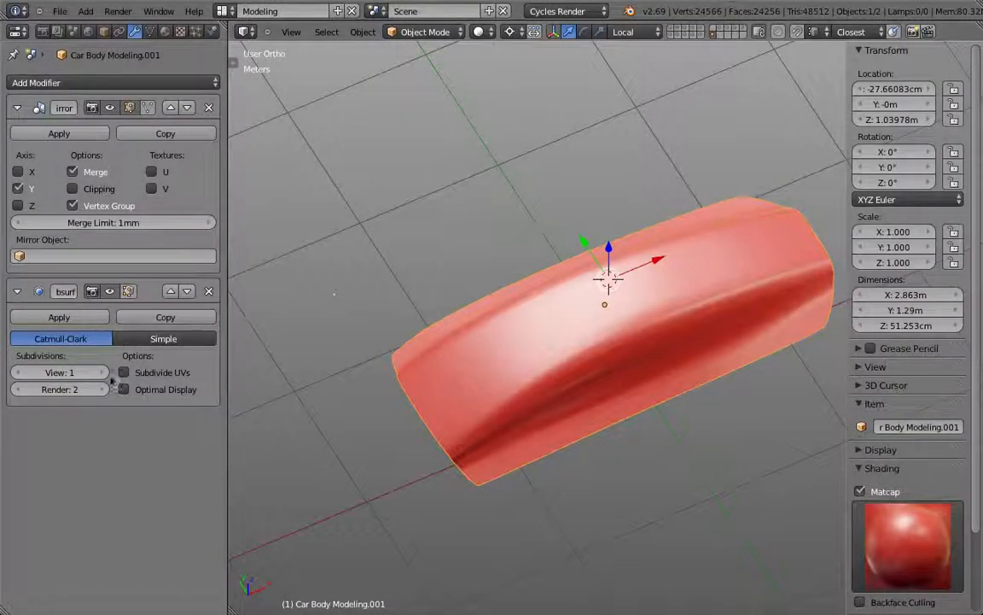
- Raise the Subsurf view subdivisions to 5 and display the upper body's full mesh density in wireframe with Optimal Display off
left_click(103, 373)
left_click(104, 373)
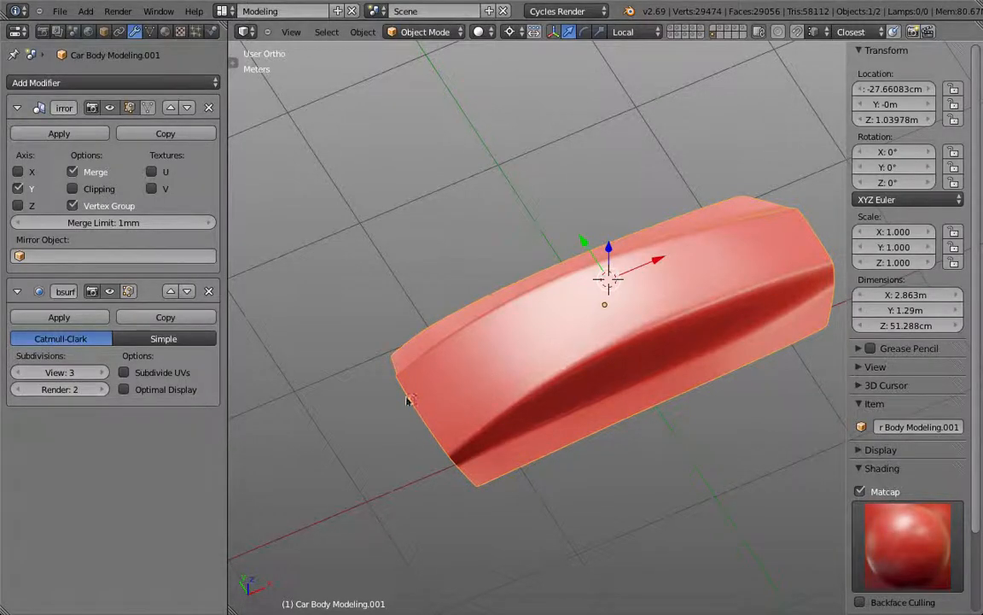
mouse_move(406, 397)
middle_mouse_down()
mouse_move(564, 345)
mouse_move(637, 277)
mouse_move(630, 290)
mouse_move(653, 352)
mouse_move(603, 366)
middle_mouse_up()
key("z")
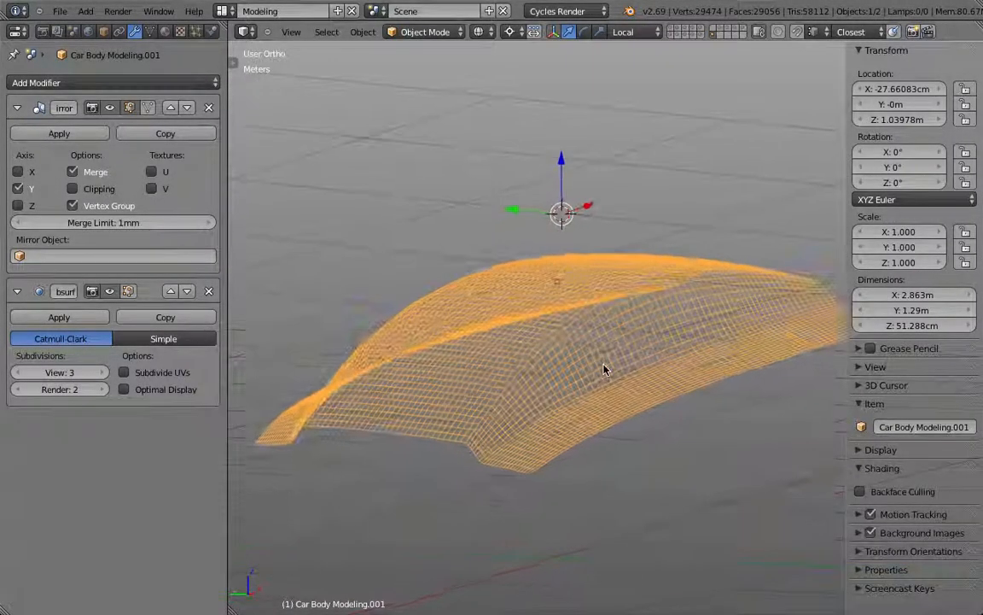
left_click(122, 389)
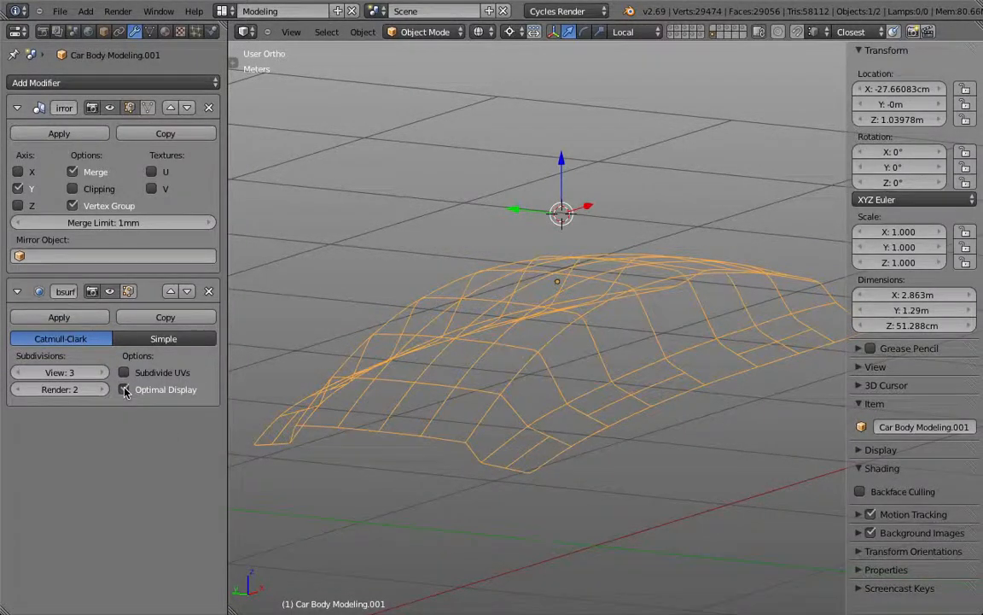
left_click(122, 389)
left_click(102, 373)
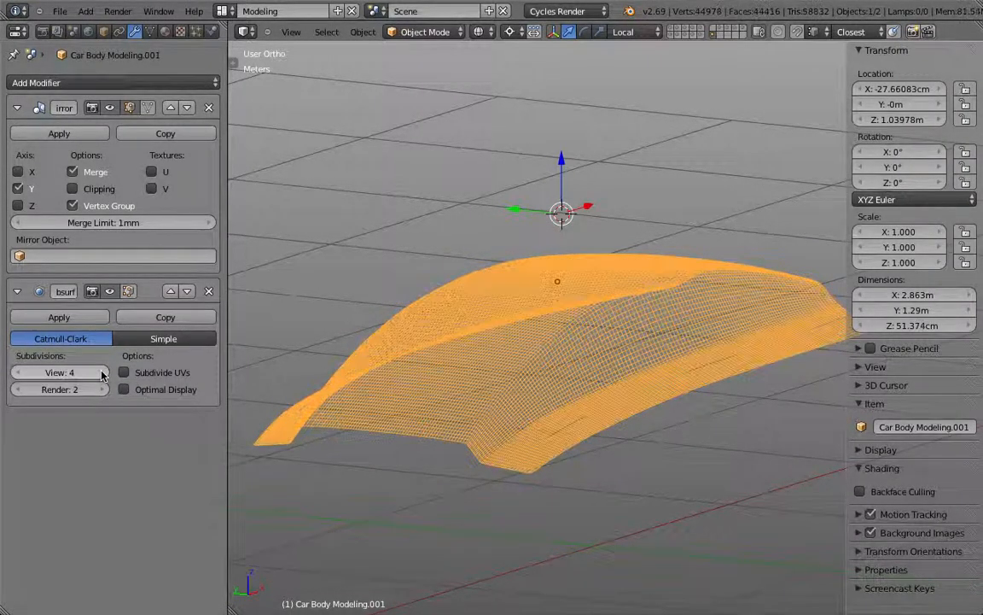
left_click(102, 373)
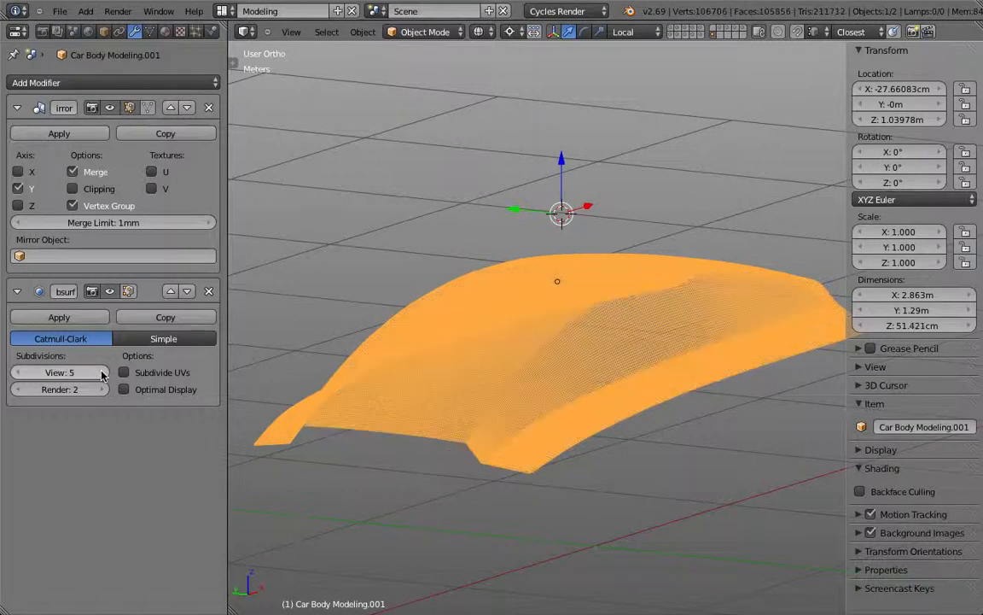
- Lower the Subsurf view subdivisions to 0 and examine the upper body's base mesh cage in shaded display
left_click(22, 373)
left_click(22, 373)
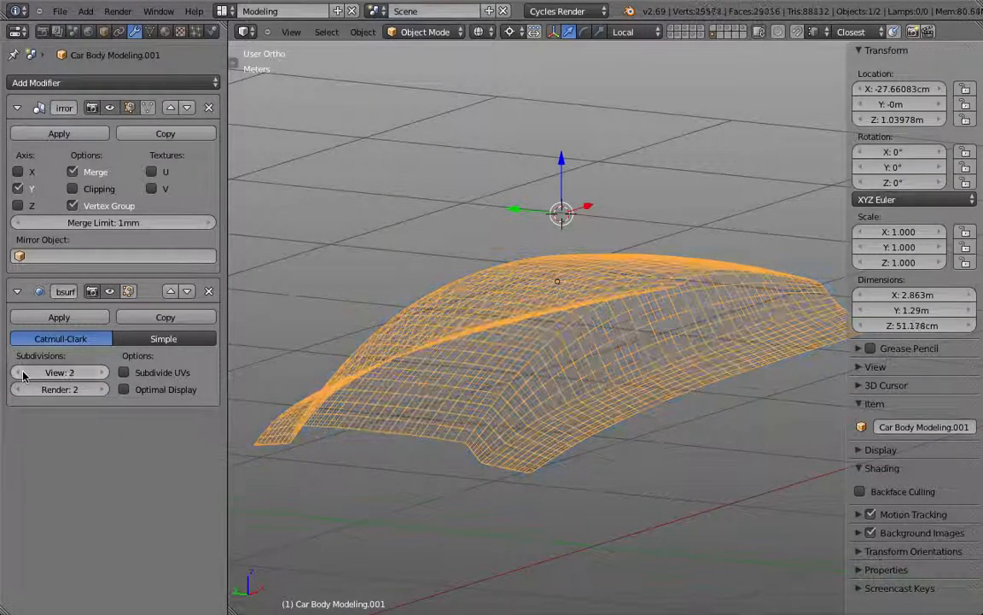
left_click(22, 373)
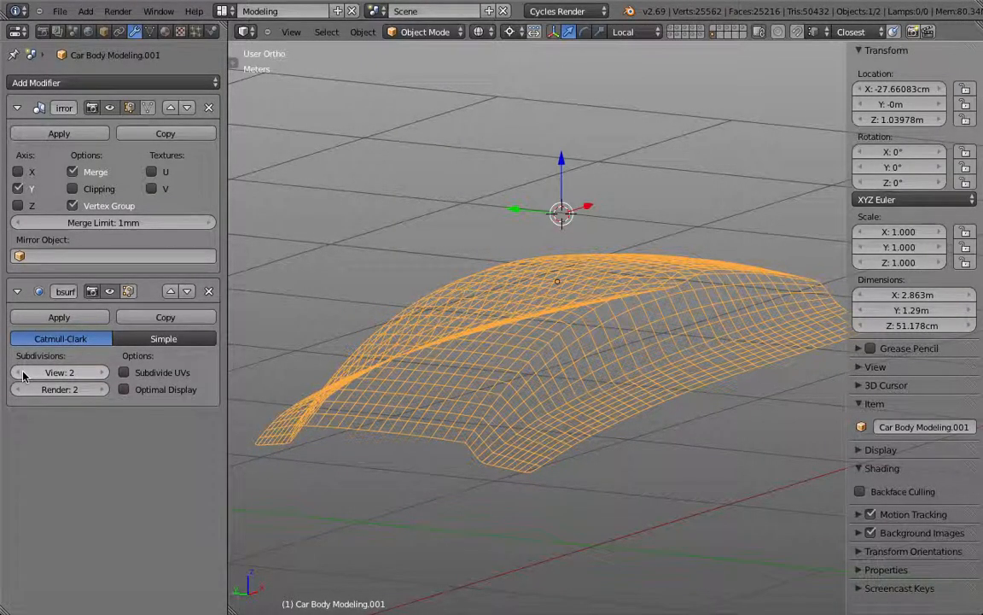
left_click(22, 373)
left_click(22, 373)
key("Tab")
key("z")
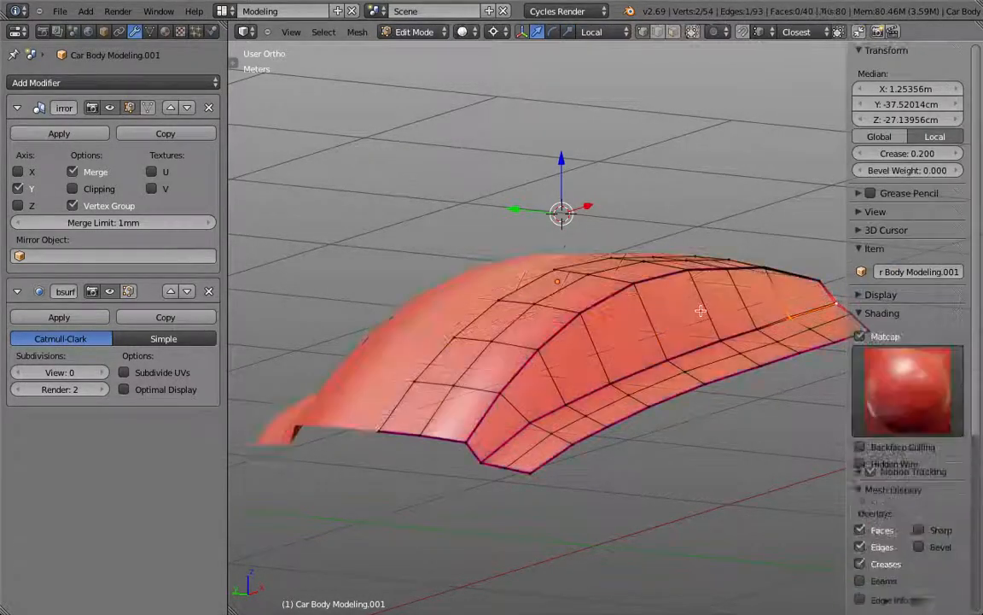
middle_click_drag(700, 310, 661, 375)
key("Tab")
key("Tab")
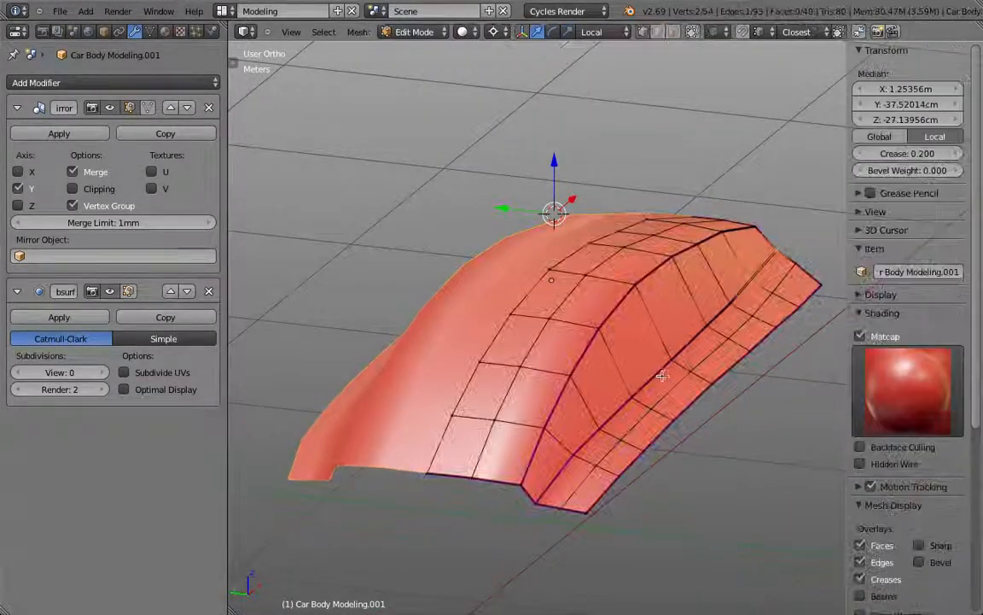
key("Tab")
- Step the Subsurf view subdivisions through 1 up to 3, with the upper body displayed in wireframe
key("ctrl+1")
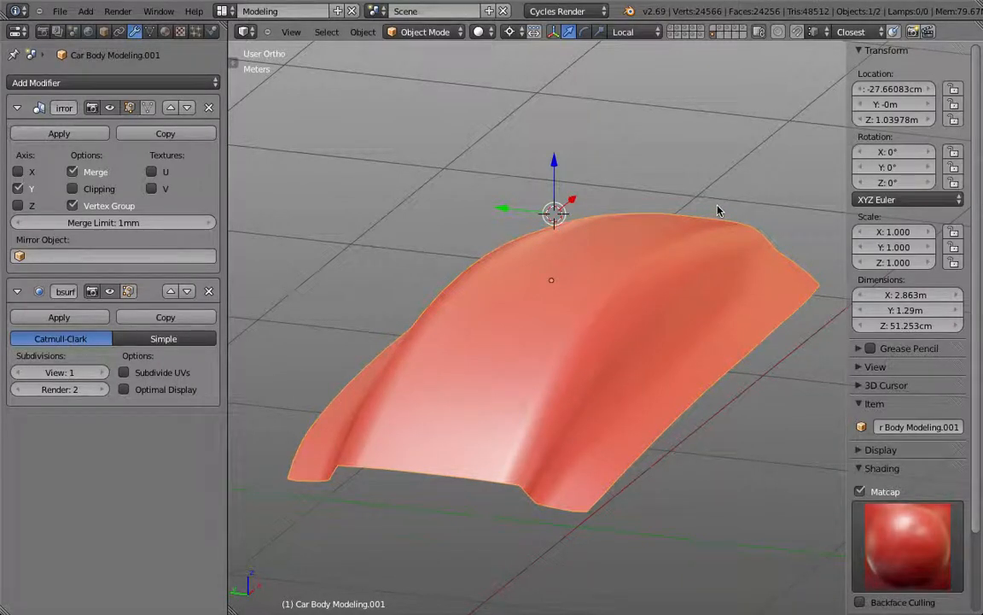
key("Tab")
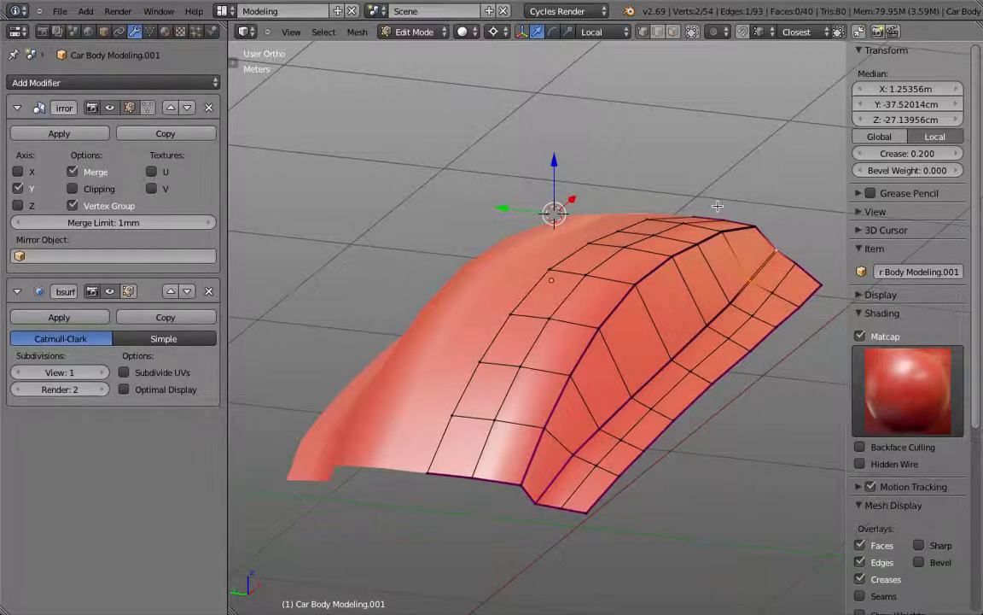
key("Tab")
key("z")
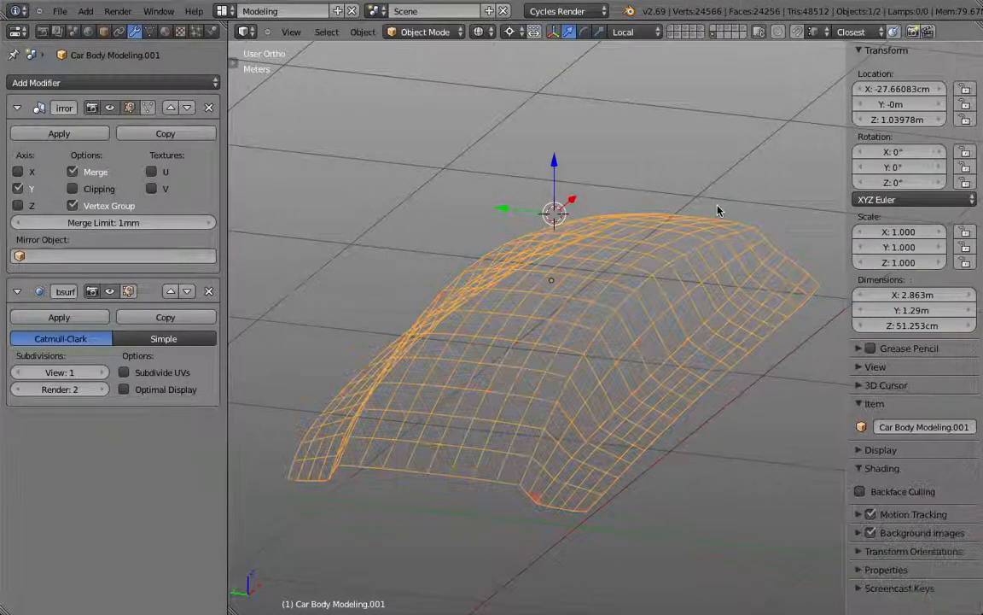
left_click(103, 372)
left_click(105, 372)
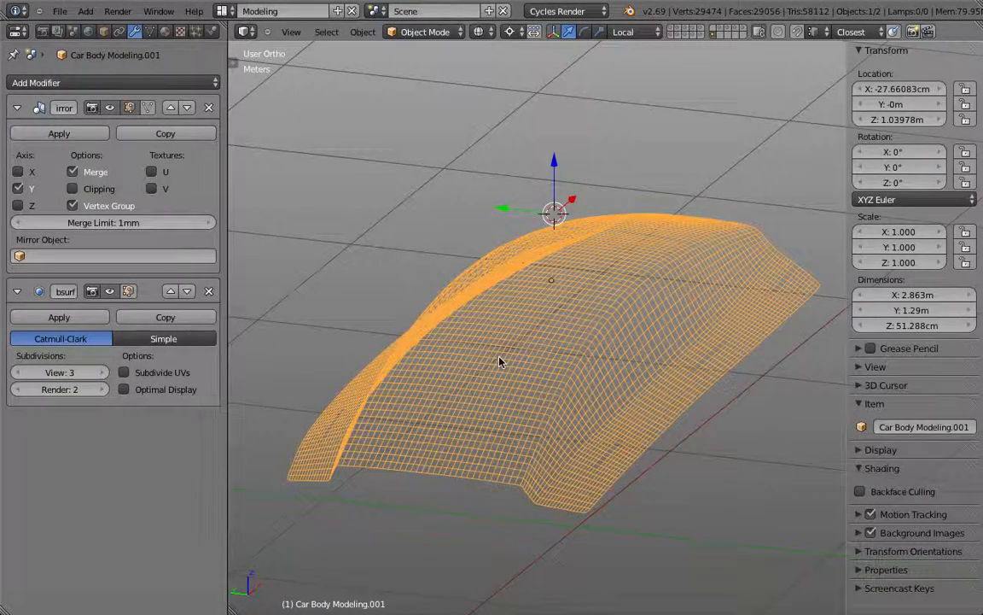
- Export the upper body in Wavefront format as "CD Redline Car v2 Hirgh res.obj"
left_click(60, 11)
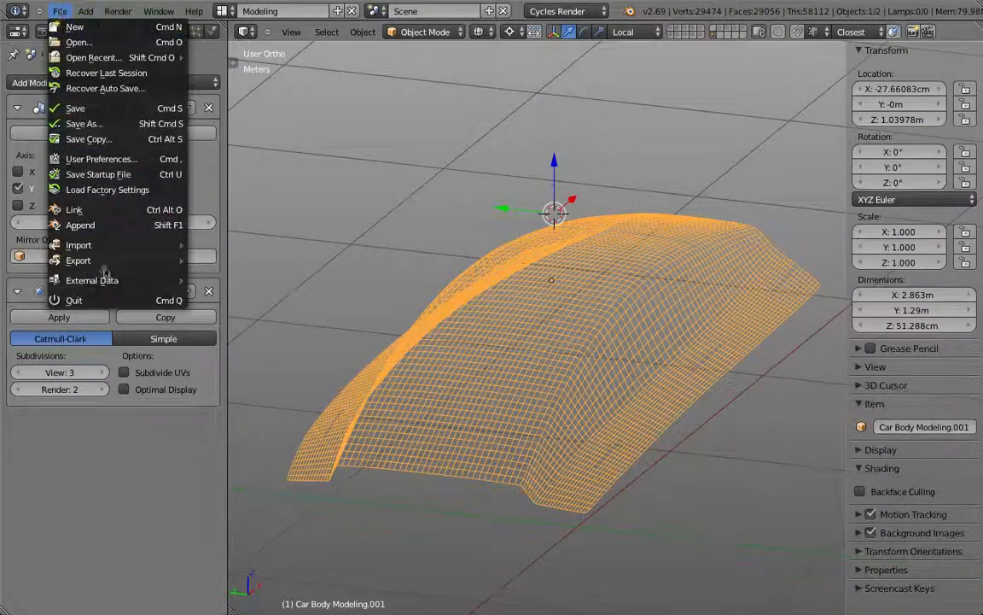
mouse_move(107, 260)
left_click(256, 350)
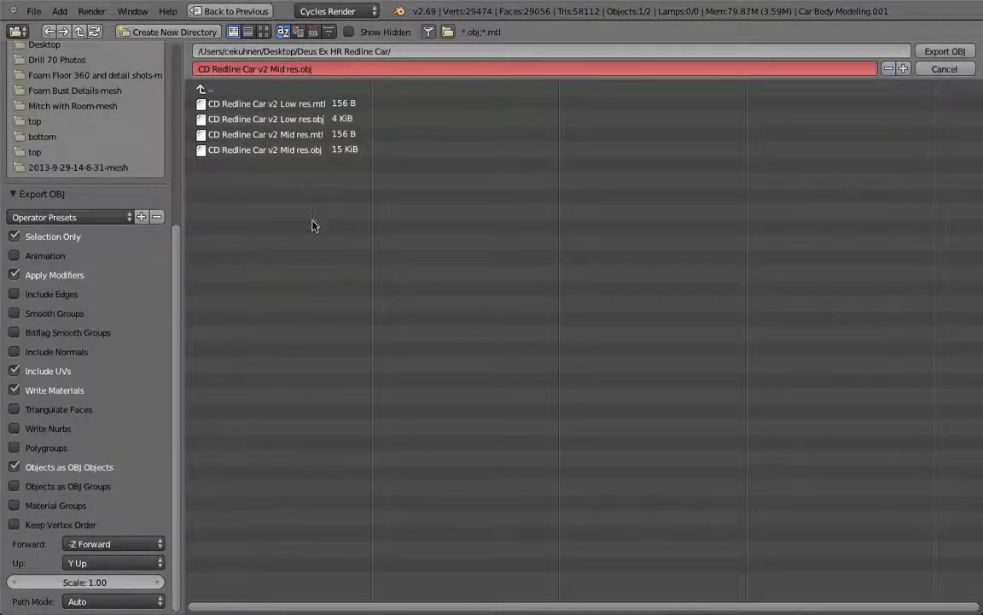
left_click(275, 69)
left_click(276, 70)
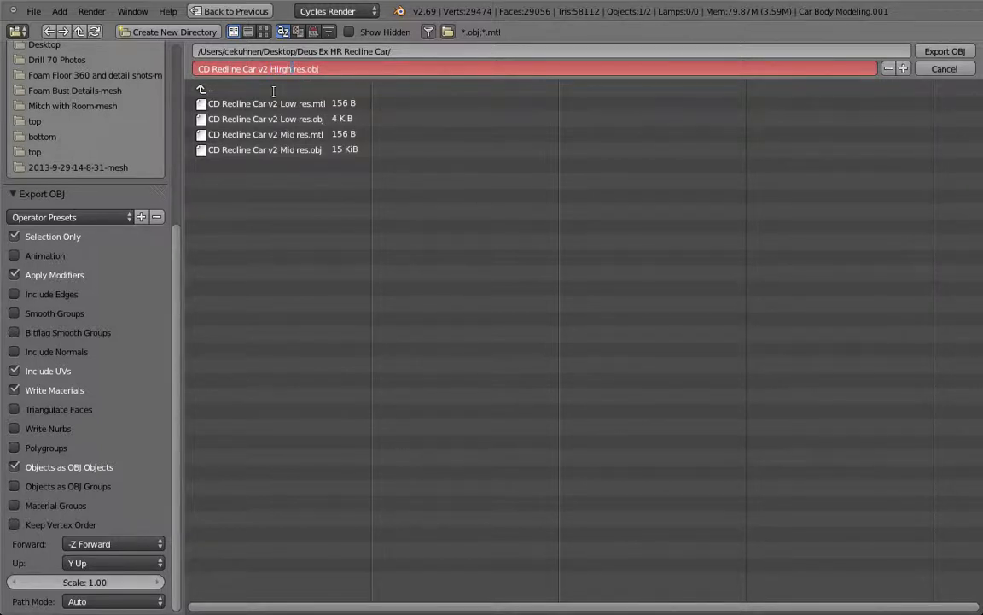
key("Return")
key("Return")
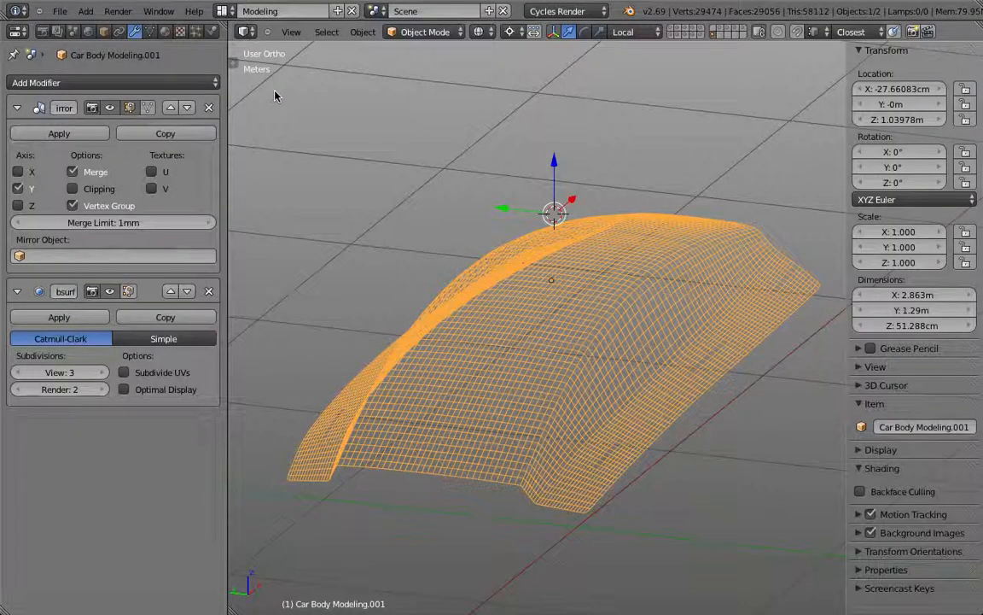
- Switch to Autodesk Fusion 360 and insert the mesh "CD Redline Car v2 Low res.obj" from the desktop's "Deus Ex HR Redline Car" folder
key("super+Tab")
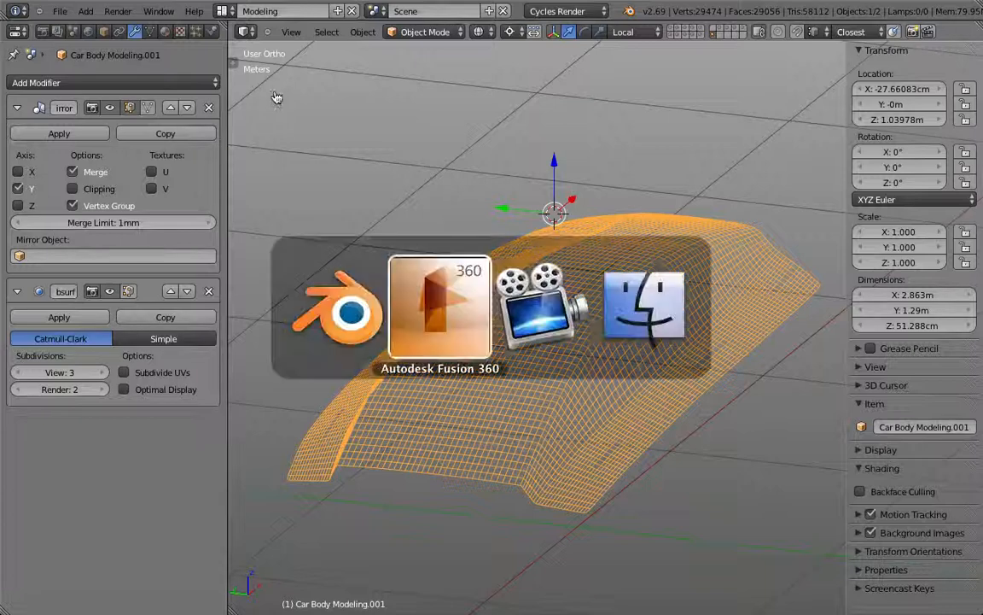
left_click(459, 305)
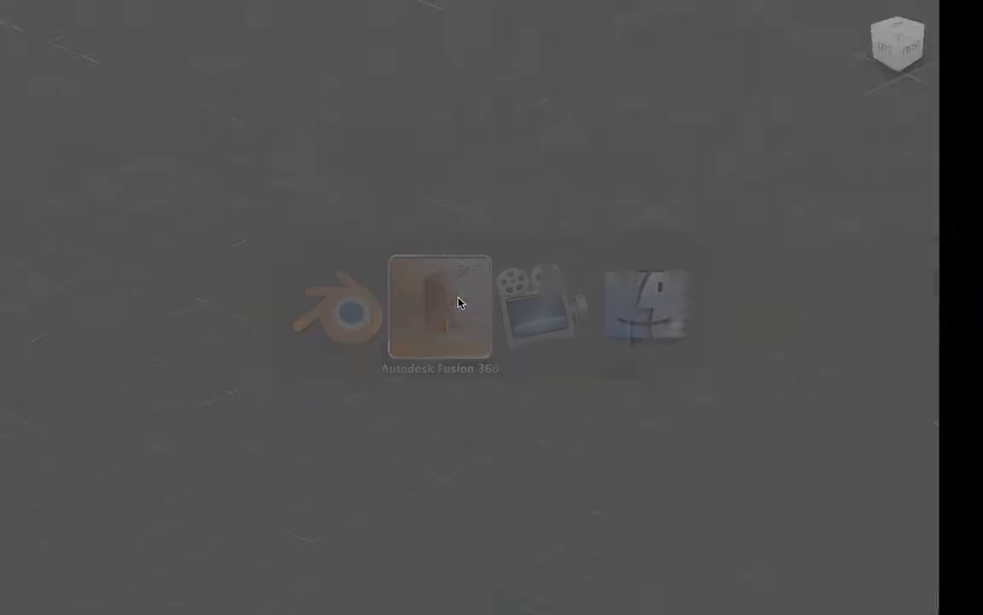
left_click(134, 54)
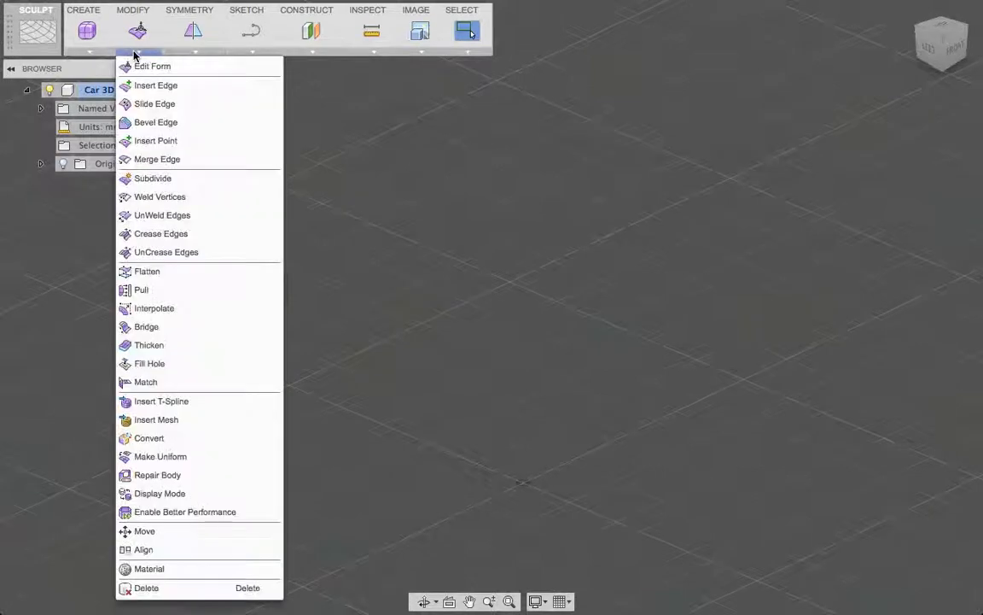
left_click(158, 423)
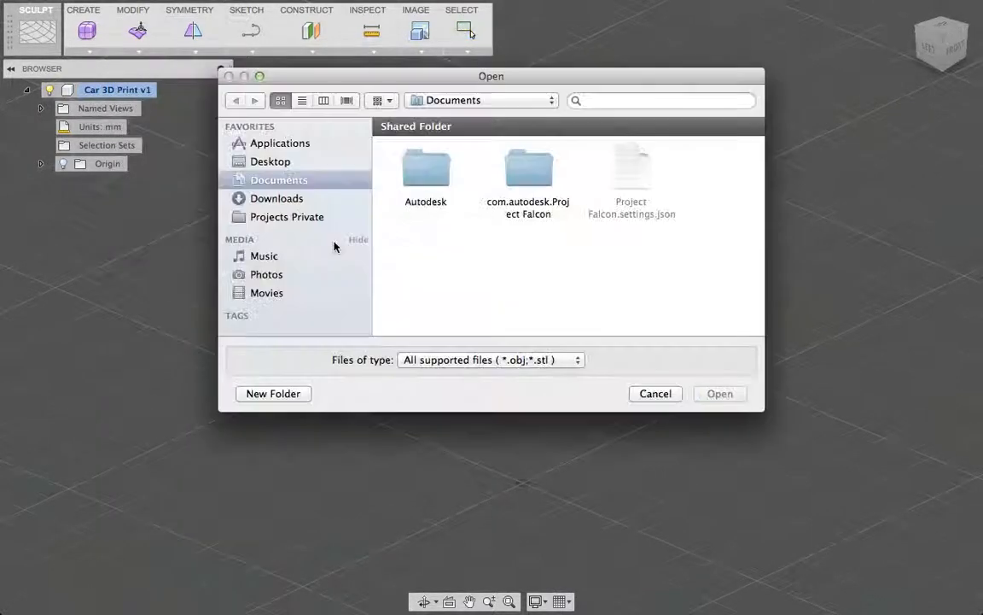
left_click(272, 163)
double_click(529, 168)
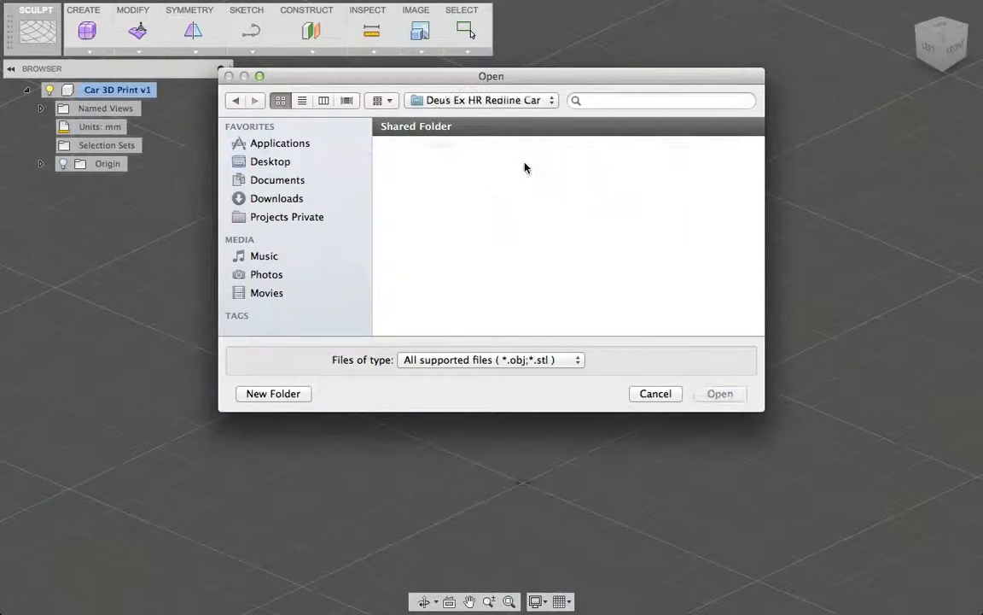
left_click(444, 251)
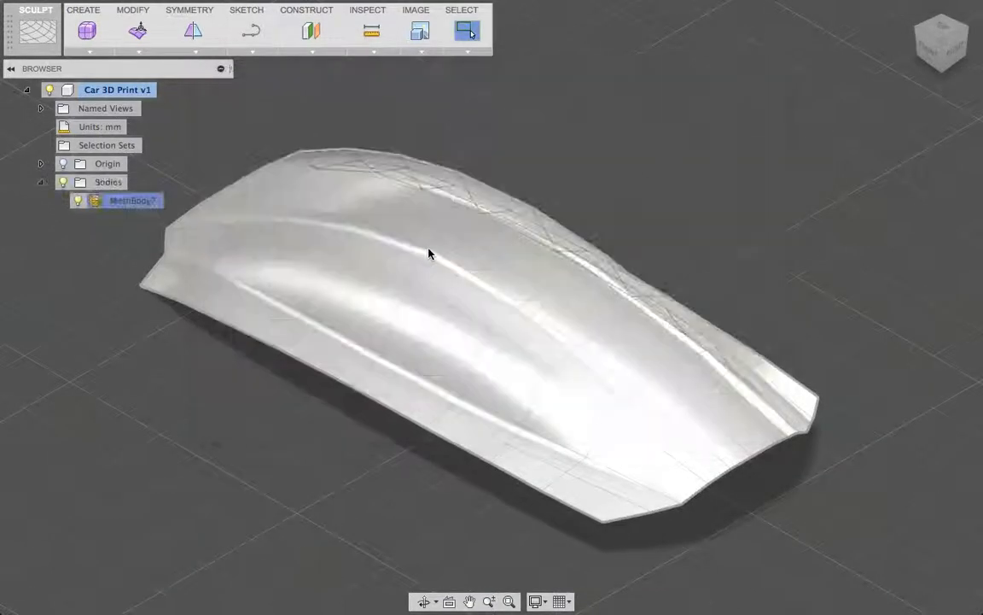
- Move the inserted low-res mesh body by -15 mm along Z
scroll(342, 274, "up", 3)
scroll(439, 290, "down", 4)
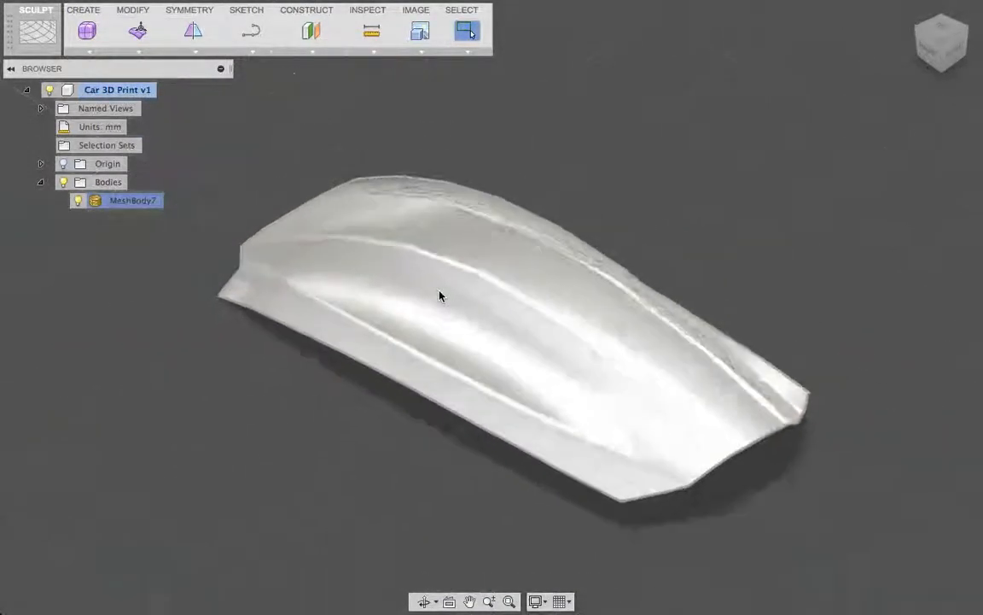
left_click(376, 394)
right_click_drag(378, 397, 419, 422)
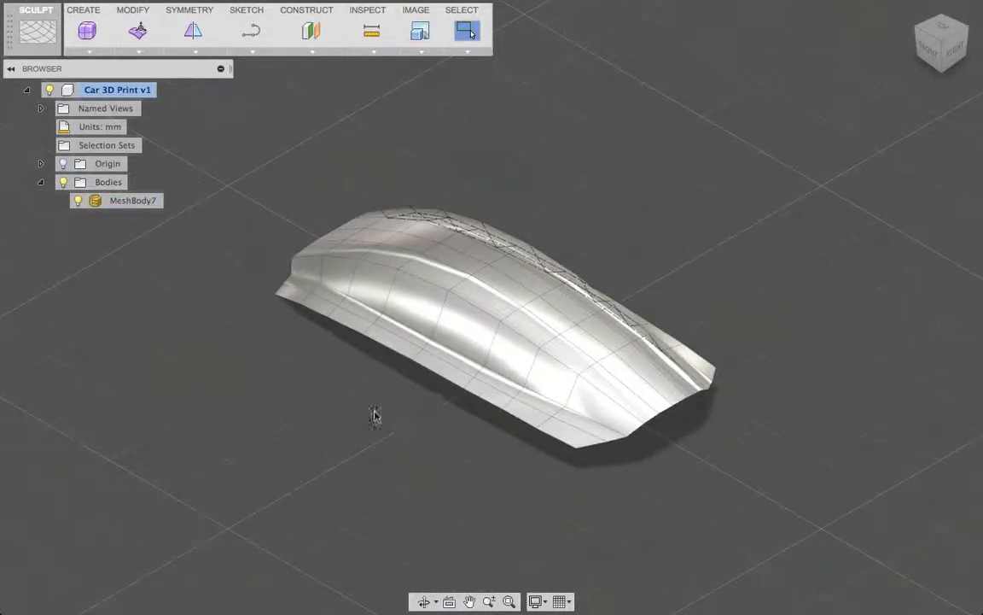
left_click_drag(373, 412, 503, 357)
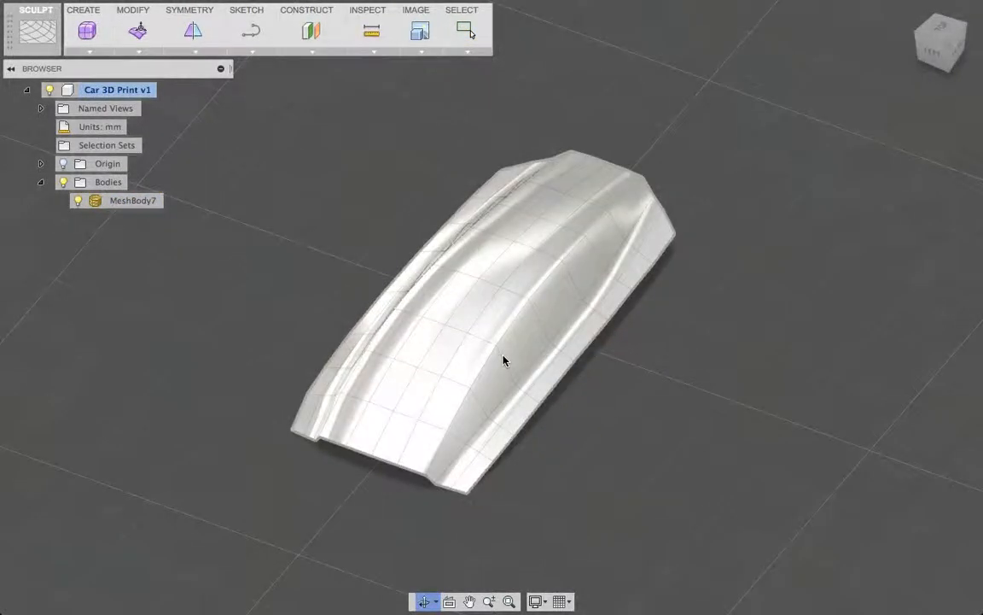
key("Escape")
left_click(504, 359)
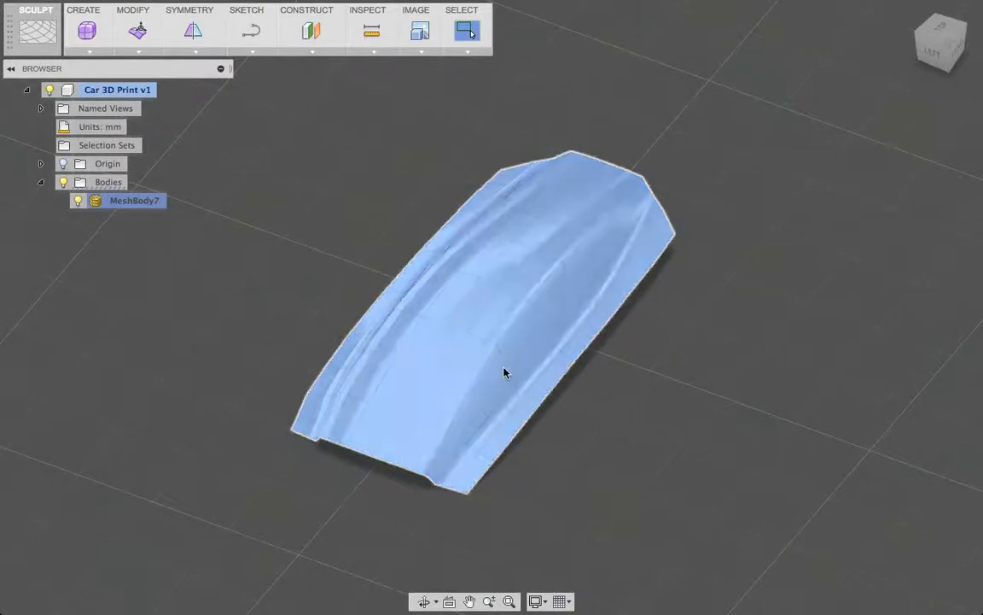
right_click(472, 286)
left_click(437, 288)
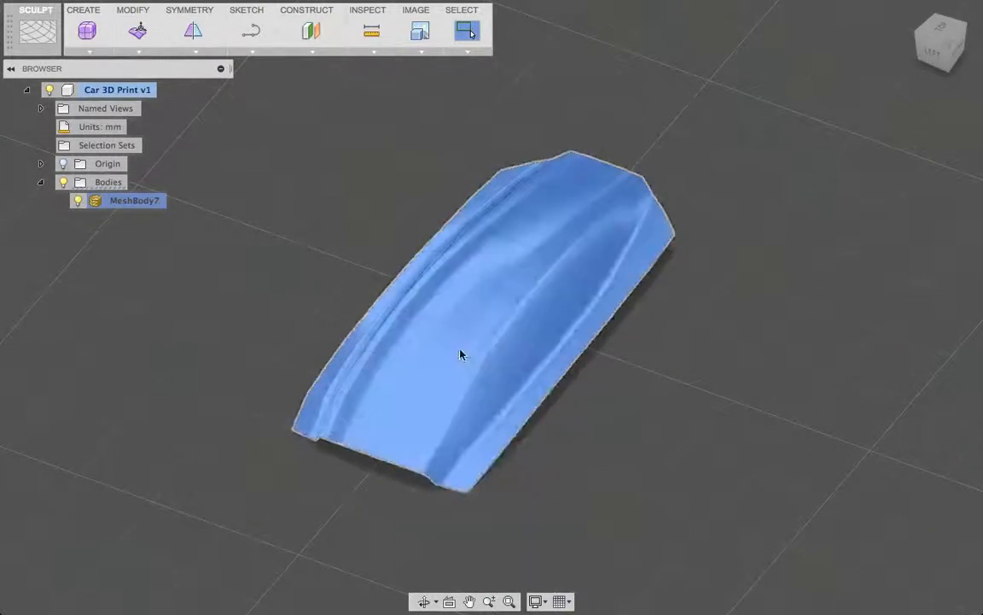
left_click_drag(523, 342, 312, 234)
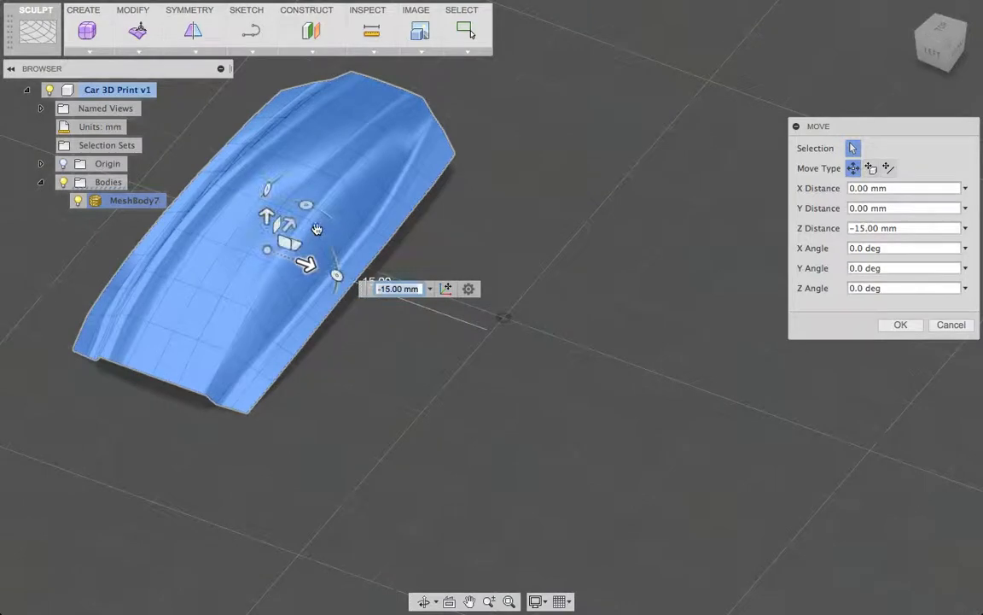
- Insert the mesh "CD Redline Car v2 Mid res.obj" from the desktop's "Deus Ex HR Redline Car" folder
left_click(140, 53)
left_click(261, 417)
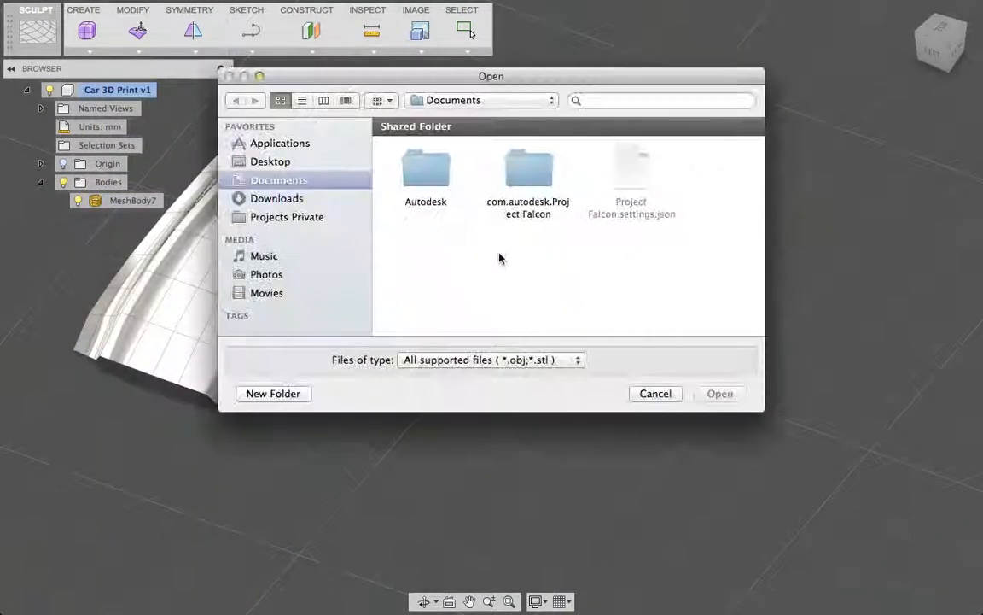
left_click(260, 161)
left_click(528, 174)
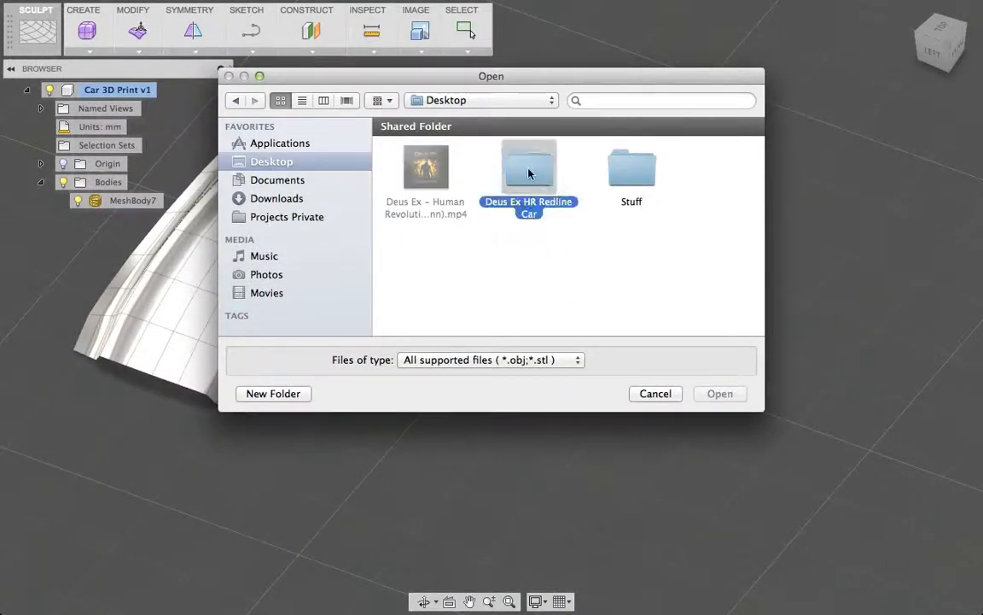
double_click(528, 173)
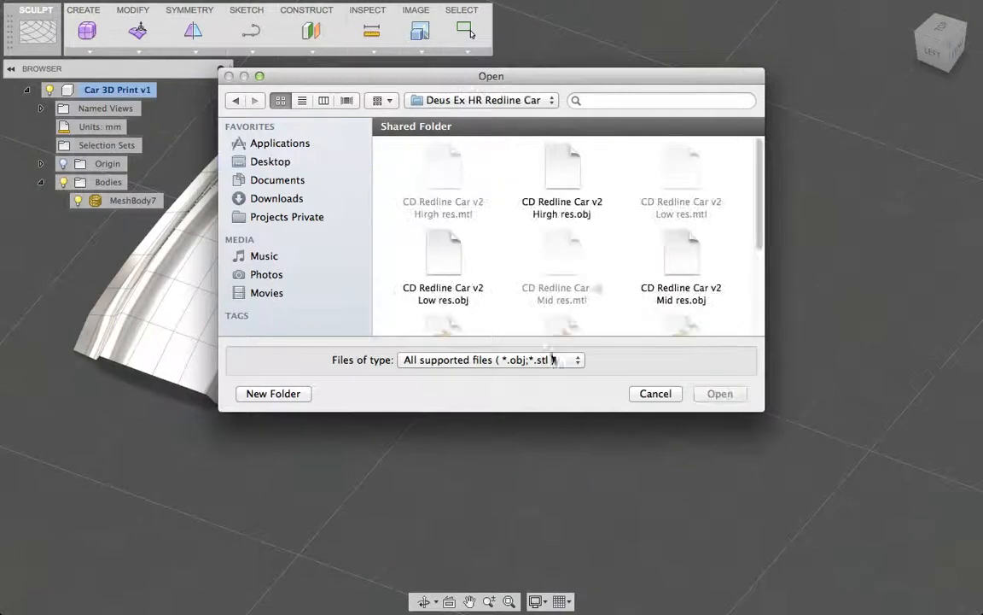
left_click(674, 258)
left_click(720, 394)
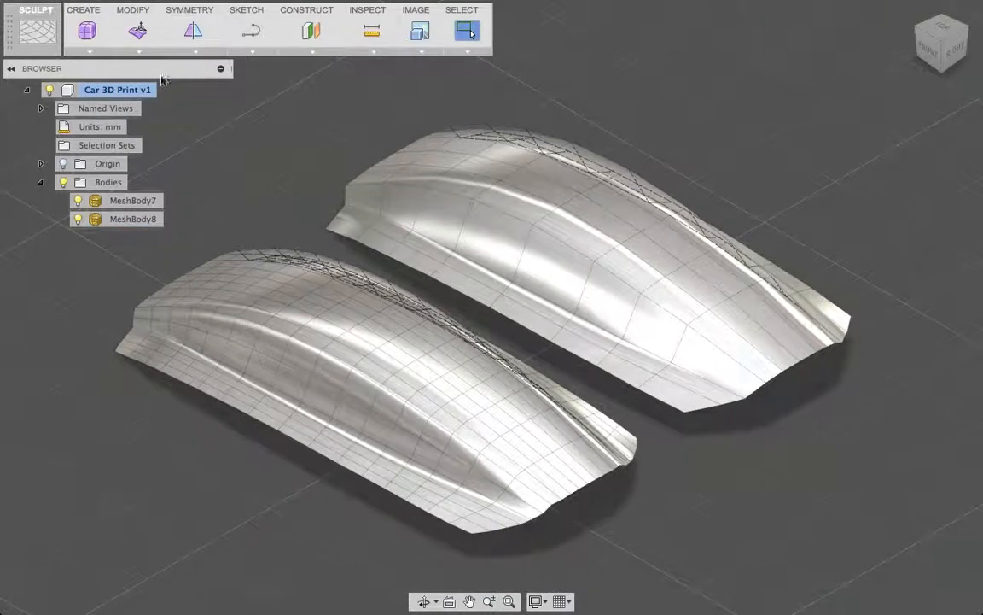
- Insert the mesh "CD Redline Car v2 Hirgh res.obj" from the desktop's "Deus Ex HR Redline Car" folder
left_click(134, 54)
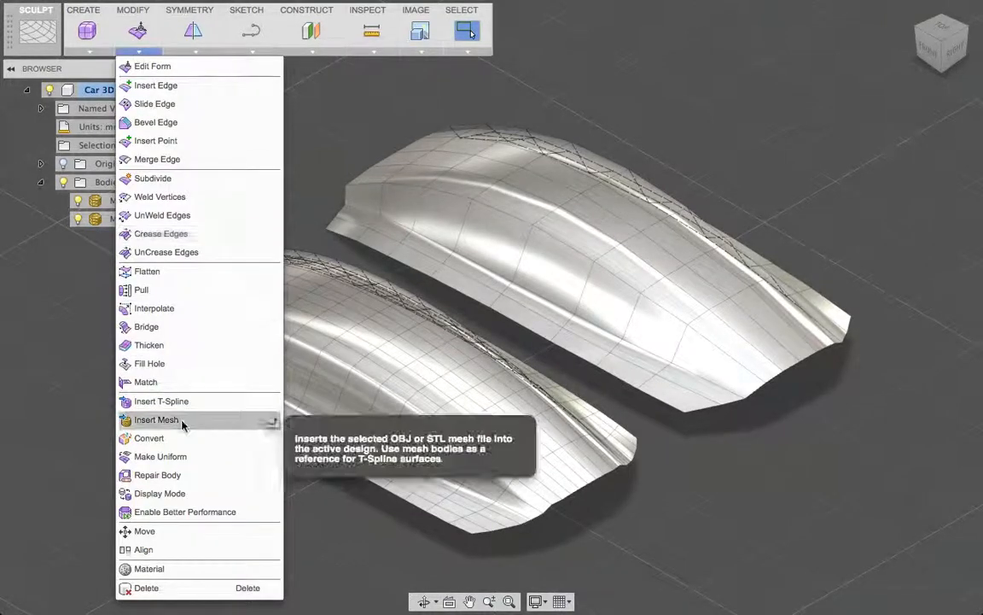
left_click(265, 417)
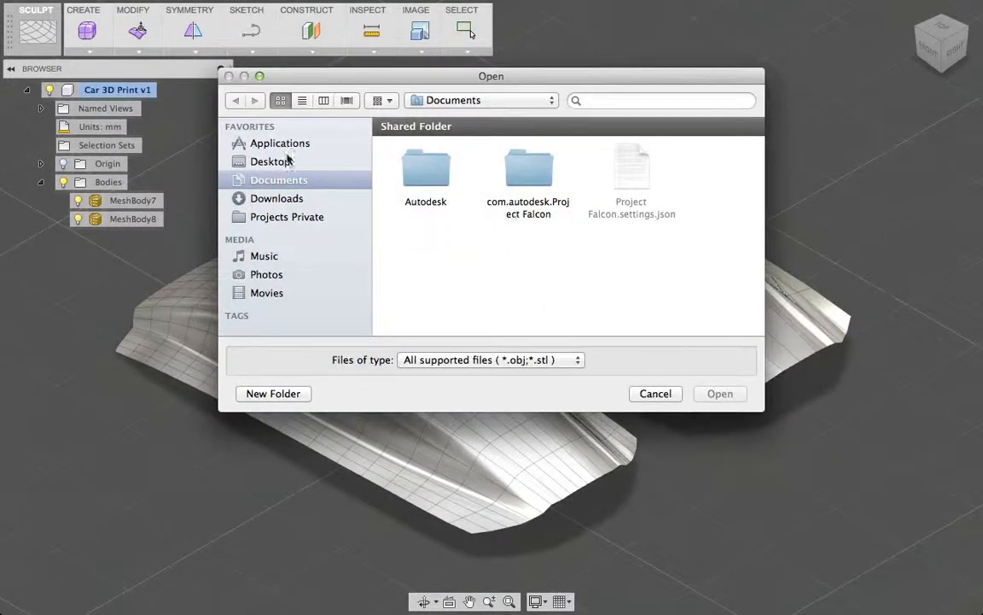
left_click(249, 160)
double_click(526, 169)
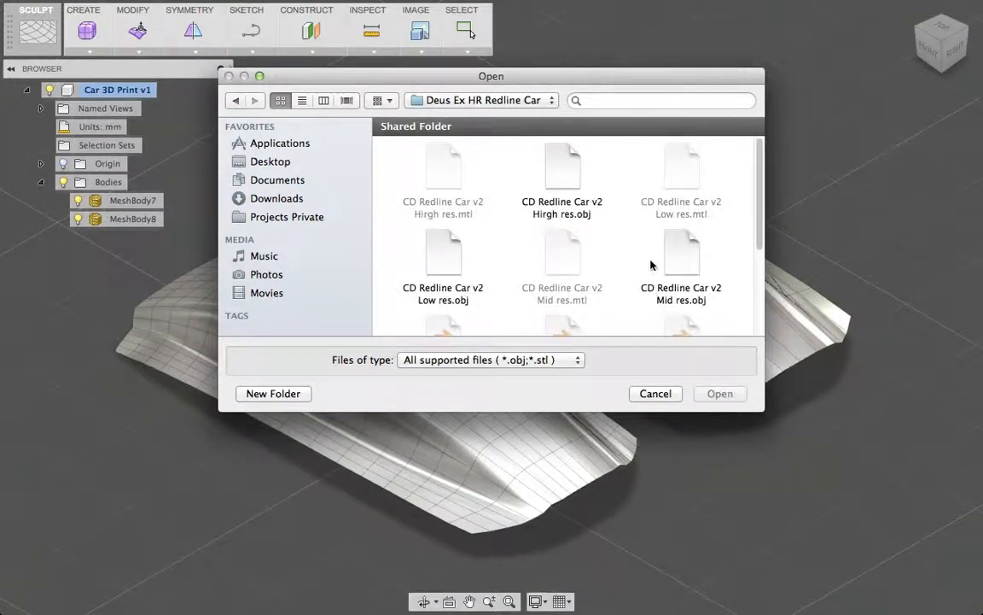
left_click(563, 175)
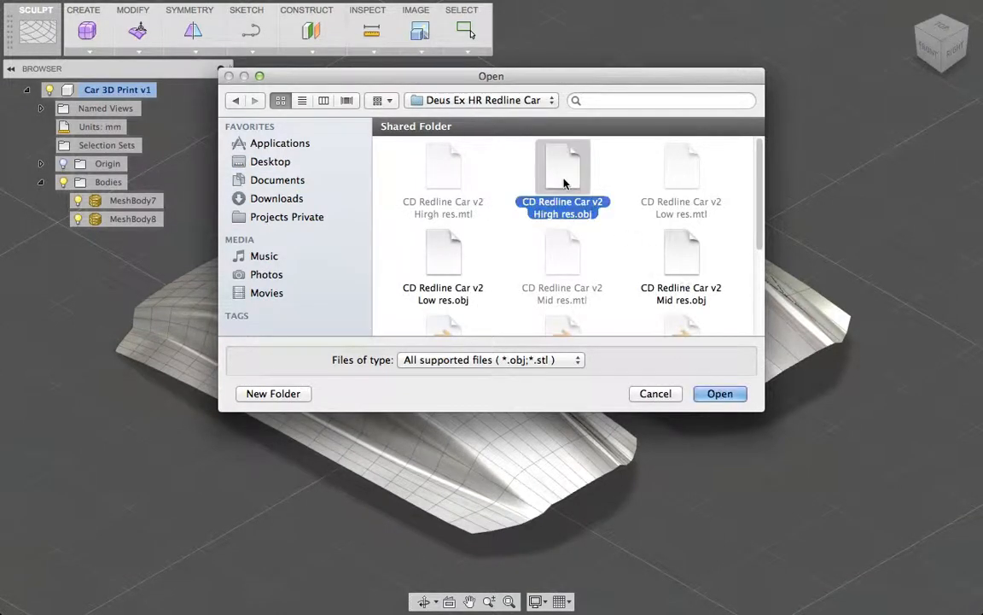
left_click(720, 392)
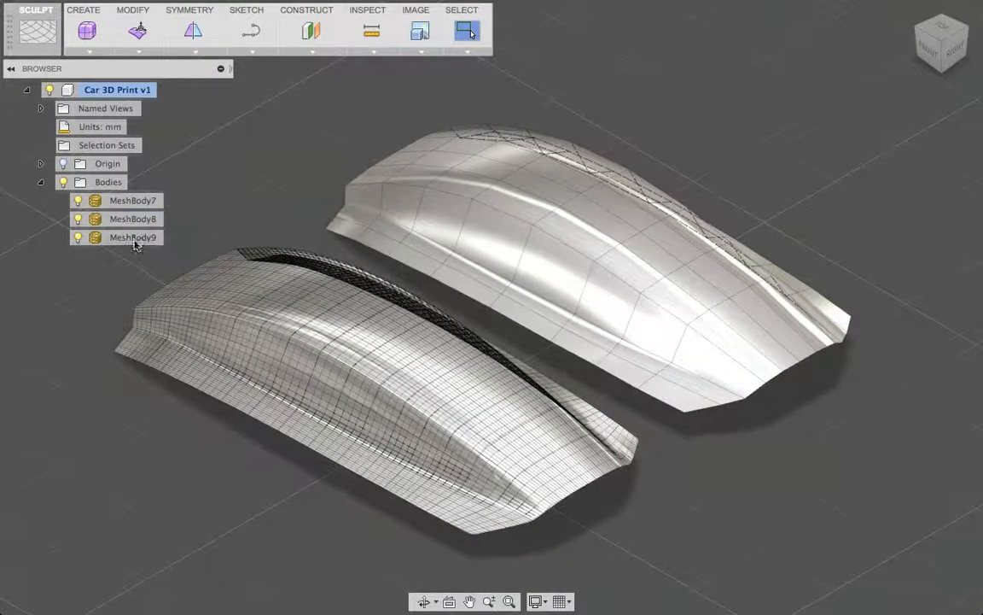
- Move the inserted high-res mesh body by 15 mm along Z
left_click(133, 237)
right_click(259, 379)
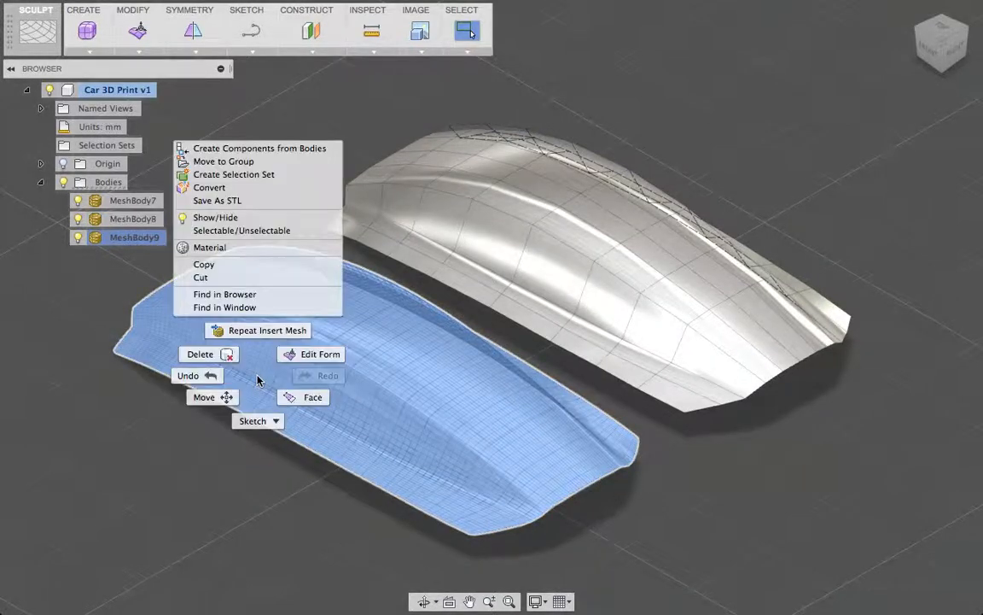
left_click(209, 398)
left_click_drag(356, 390, 144, 514)
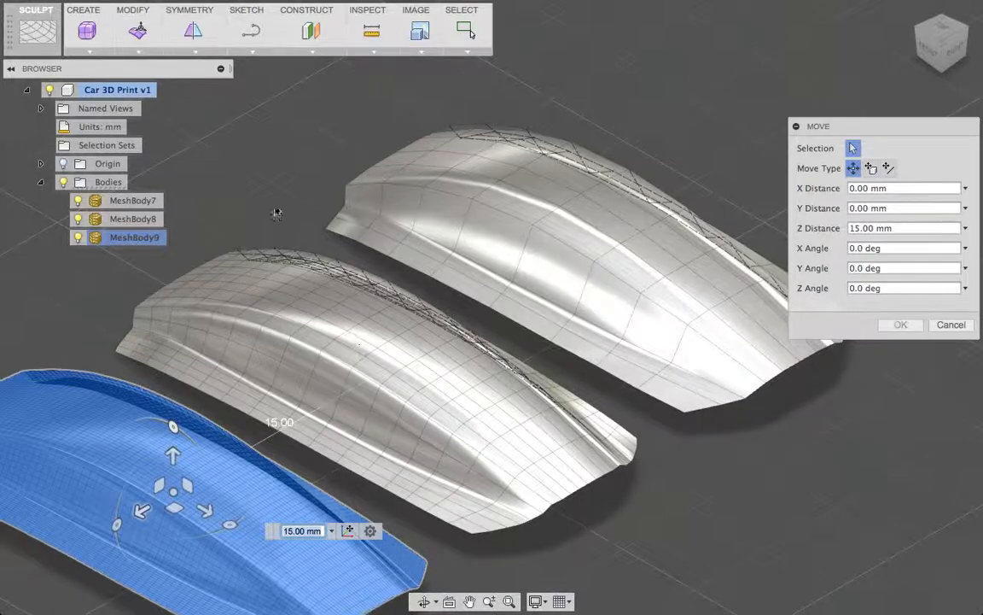
left_click(901, 324)
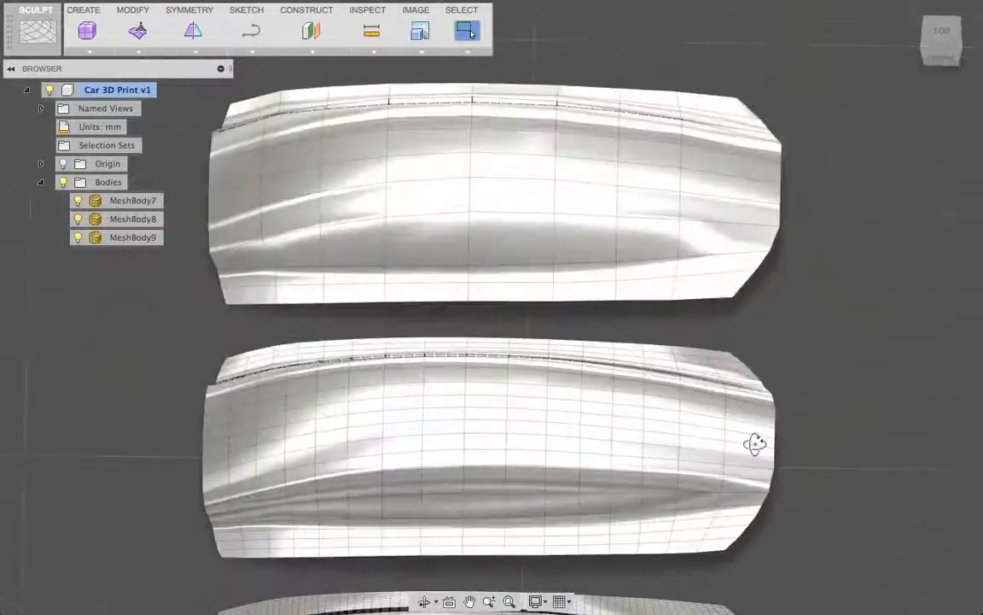
- Convert all three car-body meshes together into T-Spline bodies
middle_click_drag(754, 444, 667, 406, "shift")
scroll(697, 428, "up", 2)
scroll(698, 428, "down", 4)
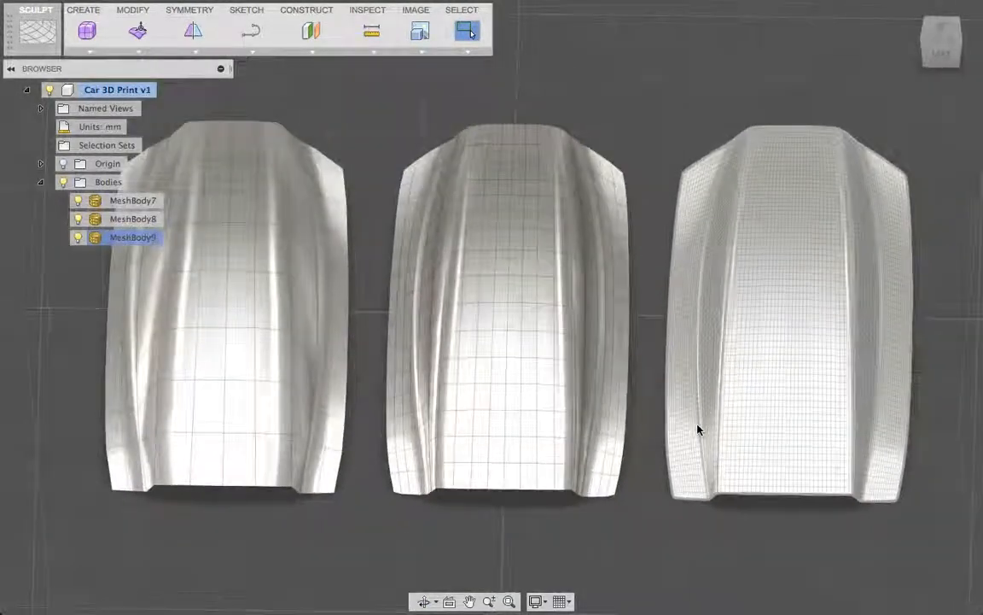
middle_click_drag(744, 478, 741, 478, "shift")
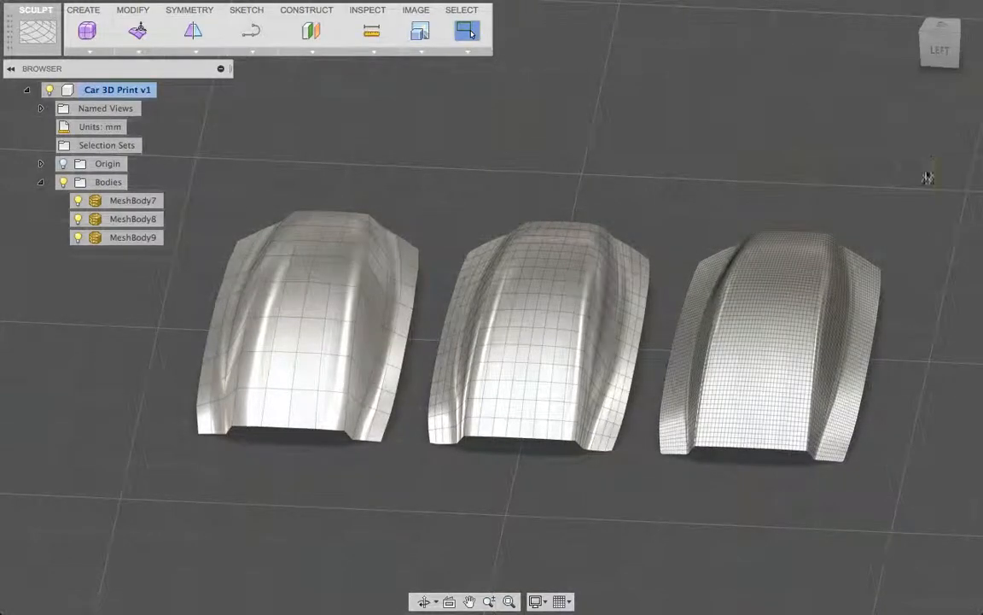
left_click_drag(928, 178, 183, 499)
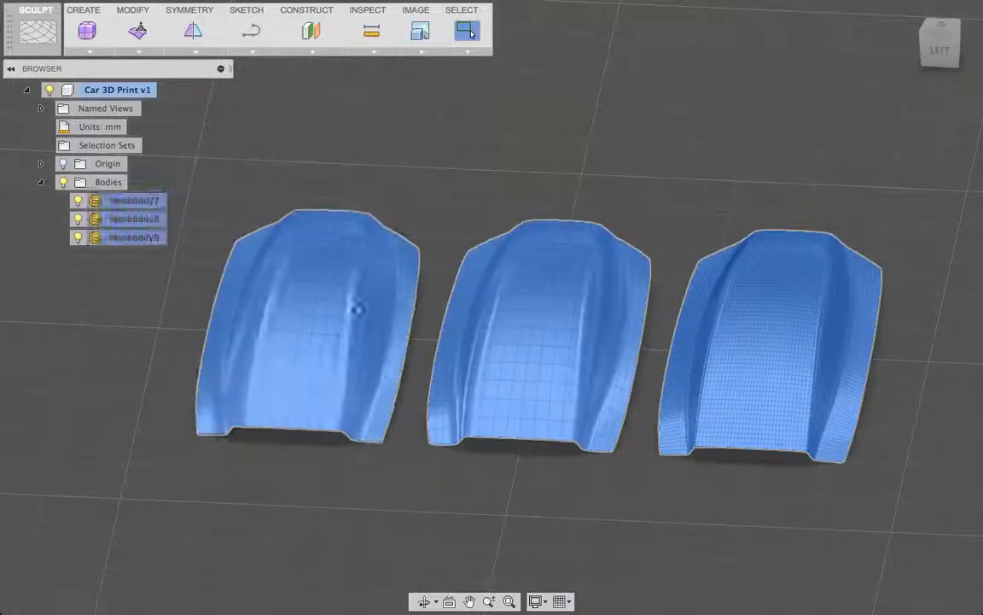
right_click(300, 292)
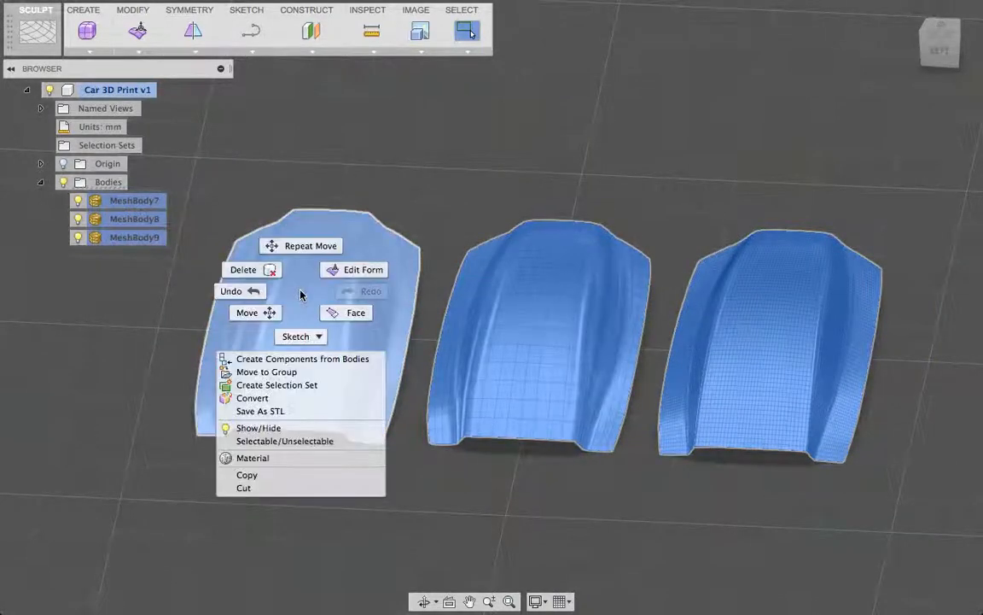
left_click(260, 398)
left_click(897, 222)
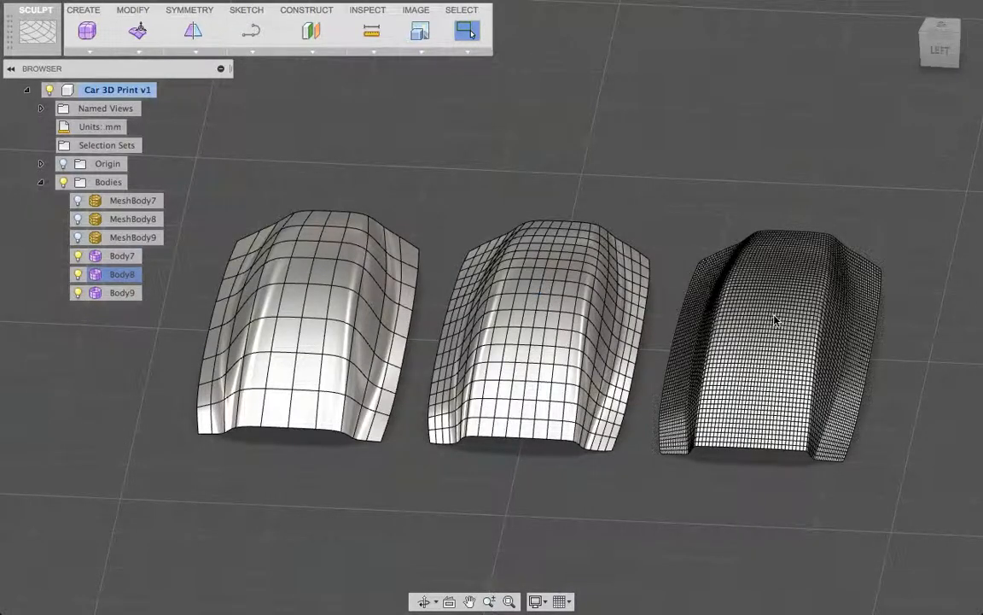
- Move the three converted bodies together along their length, away from the original position
left_click(121, 255)
left_click(121, 293, "shift")
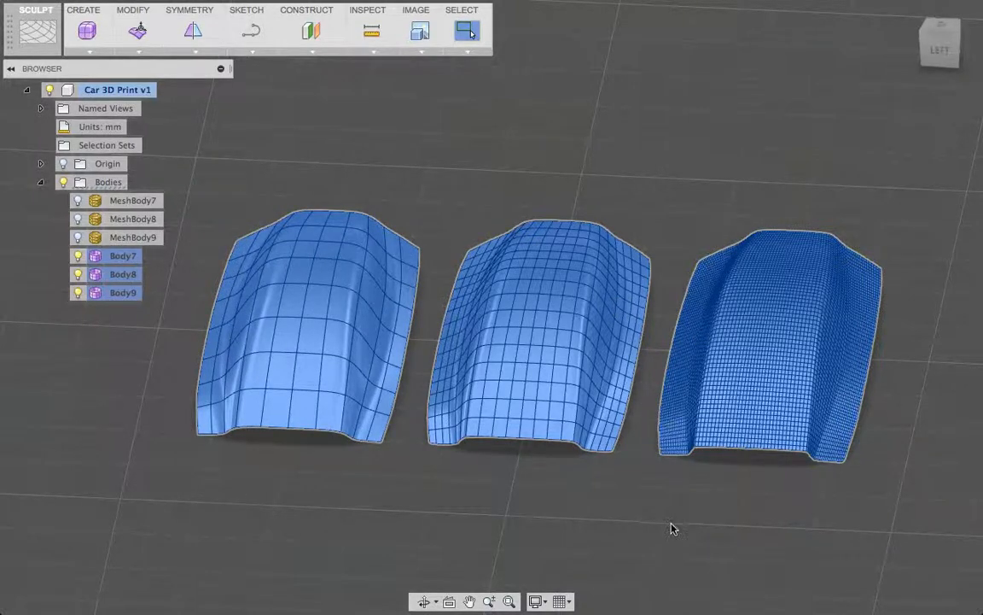
middle_click_drag(670, 515, 608, 480, "shift")
scroll(542, 454, "up", 2)
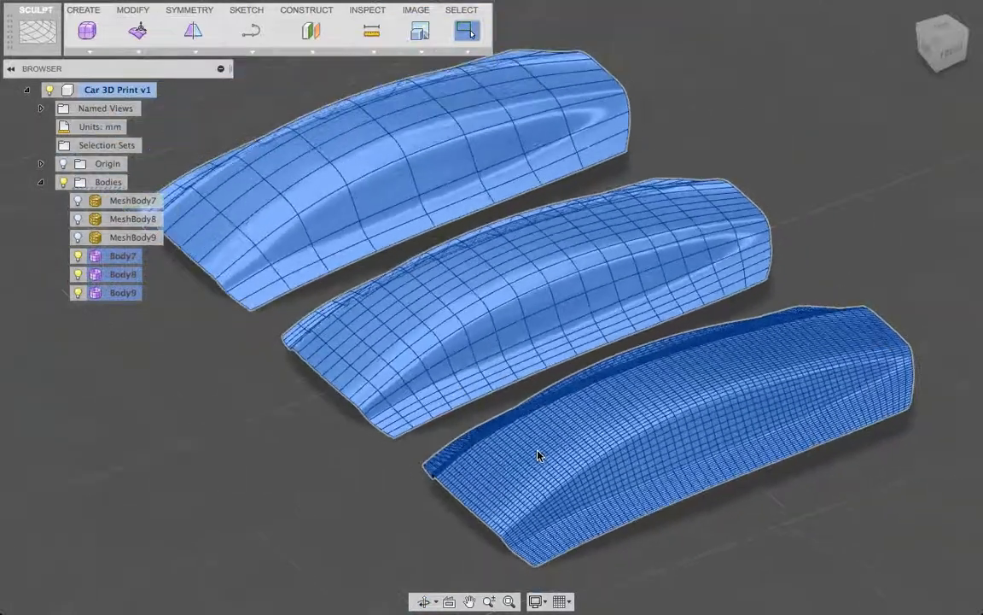
scroll(539, 455, "down", 3)
right_click(412, 373)
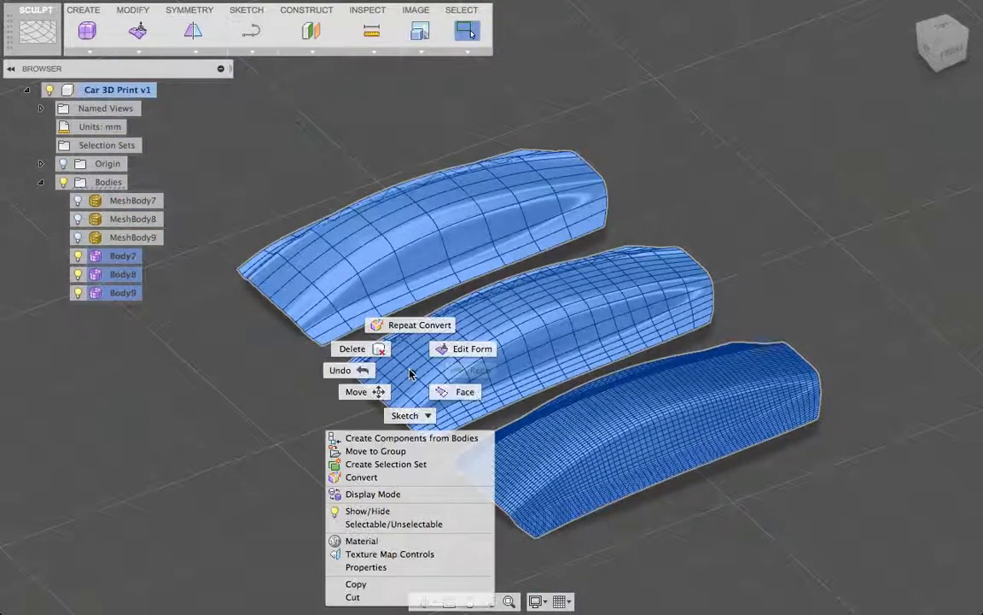
left_click(373, 392)
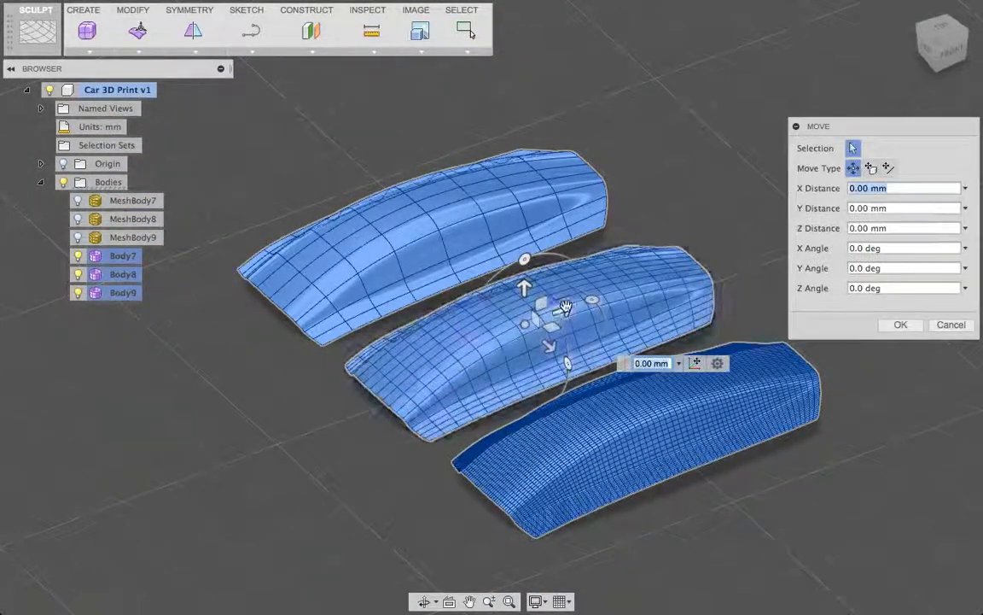
left_click_drag(559, 310, 240, 431)
left_click(901, 324)
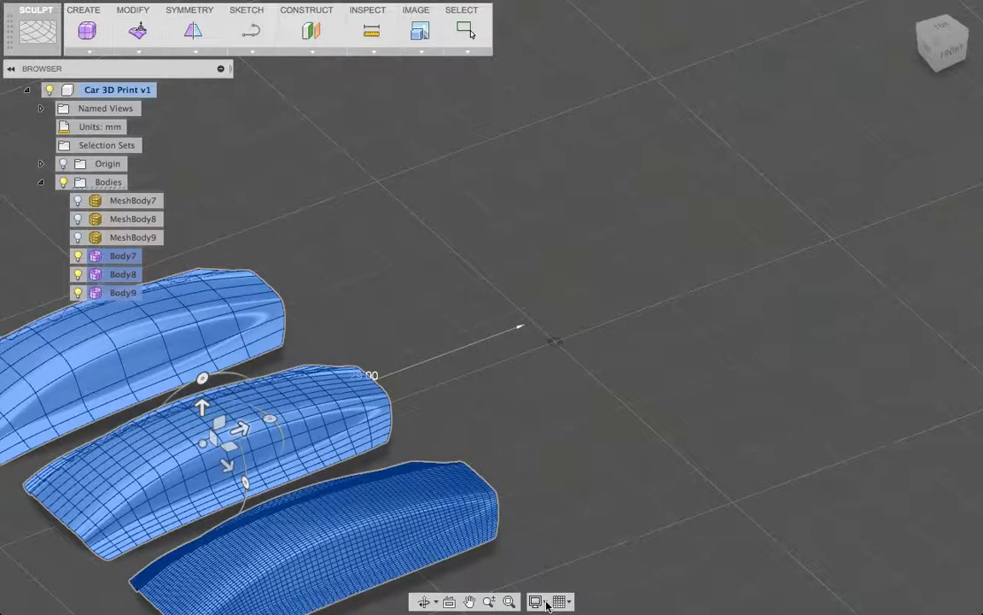
key("Escape")
- Set the visual style to Shaded and compare the surface smoothness of the three converted bodies
left_click(543, 603)
mouse_move(559, 534)
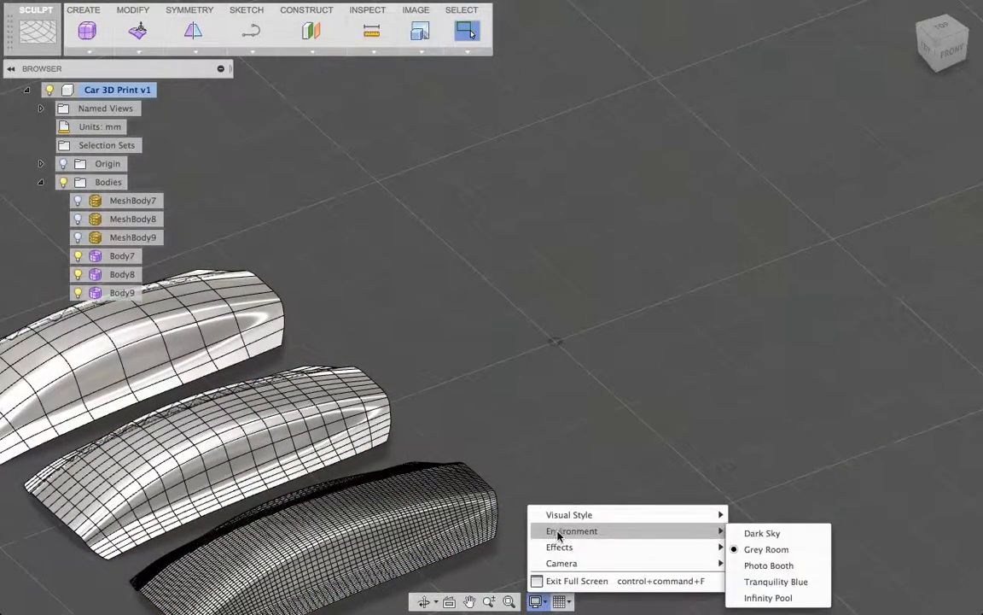
mouse_move(615, 515)
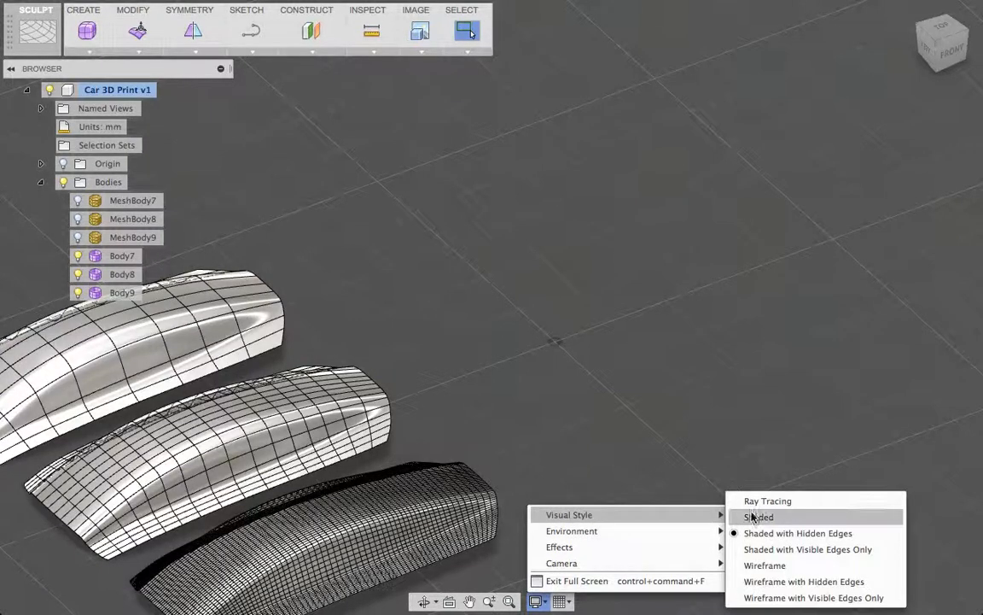
left_click(753, 517)
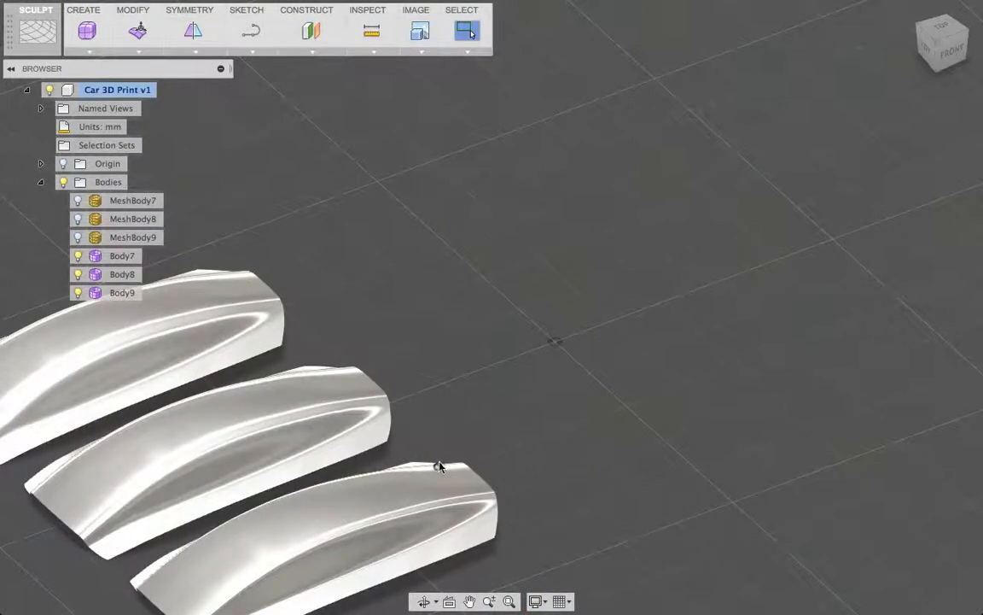
middle_click_drag(454, 445, 530, 391, "shift")
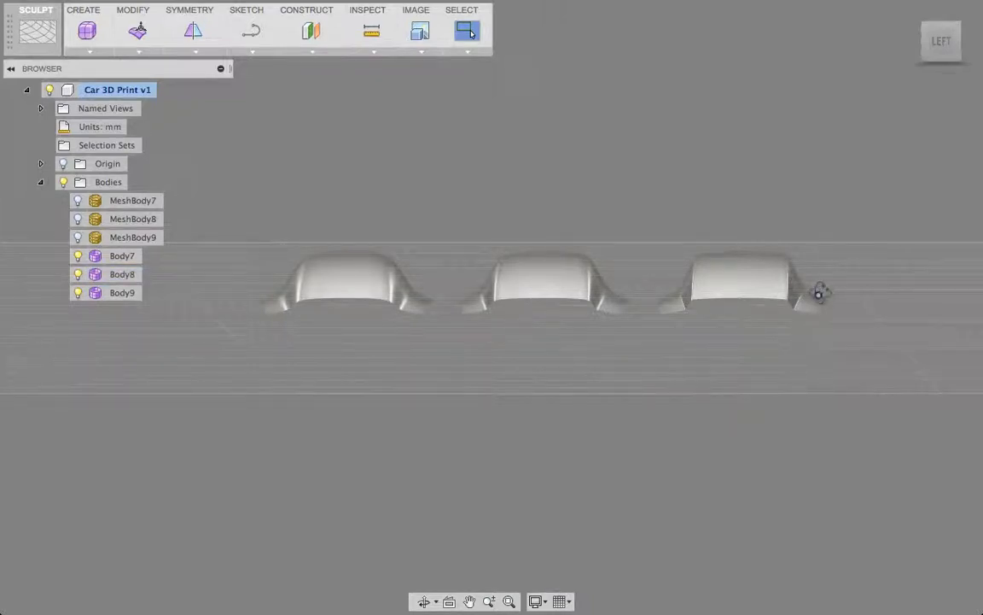
middle_click_drag(817, 289, 806, 310, "shift")
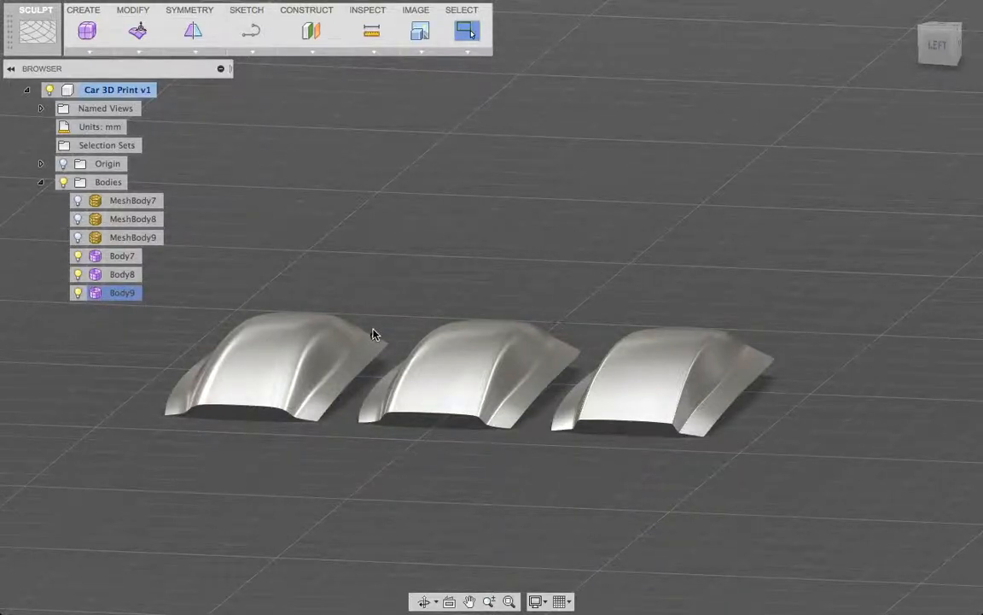
scroll(509, 418, "down", 3)
scroll(510, 417, "up", 8)
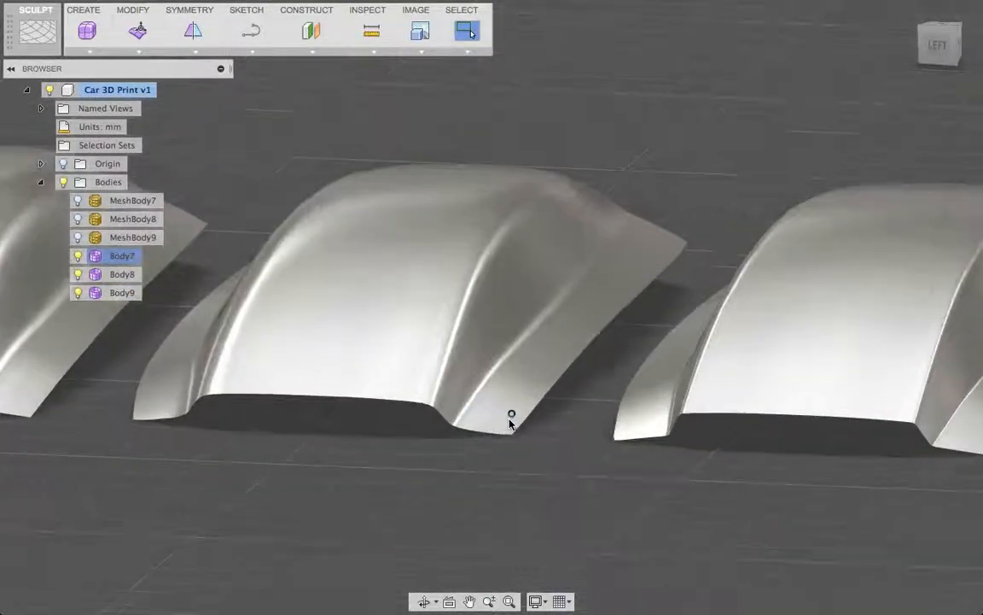
scroll(501, 462, "down", 4)
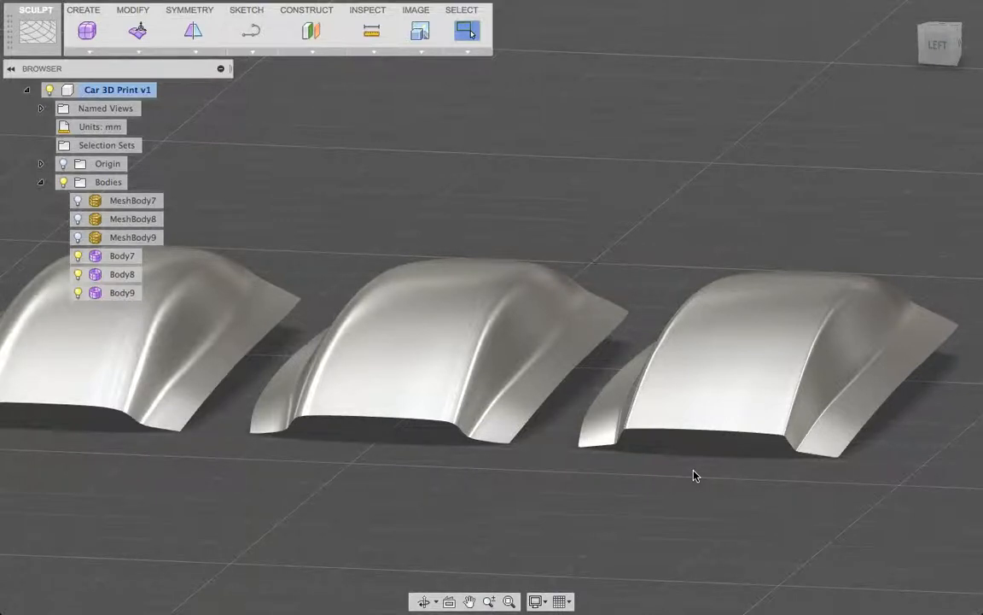
- Switch to Blender, turn off Optimal Display in the car body's Subdivision Surface modifier, and compare its wireframe with the solid shading
key("super+Tab")
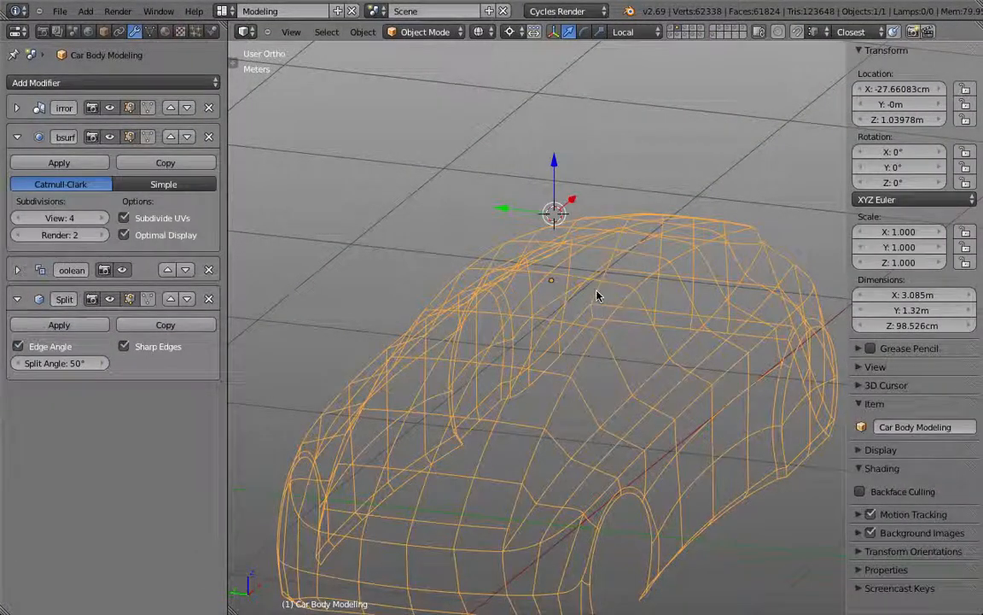
key("z")
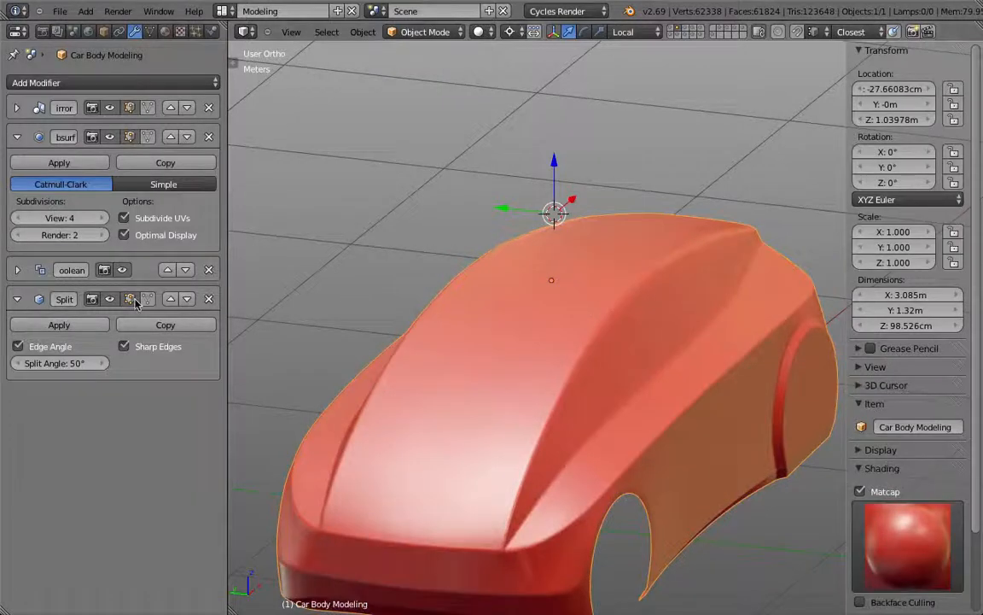
left_click(124, 234)
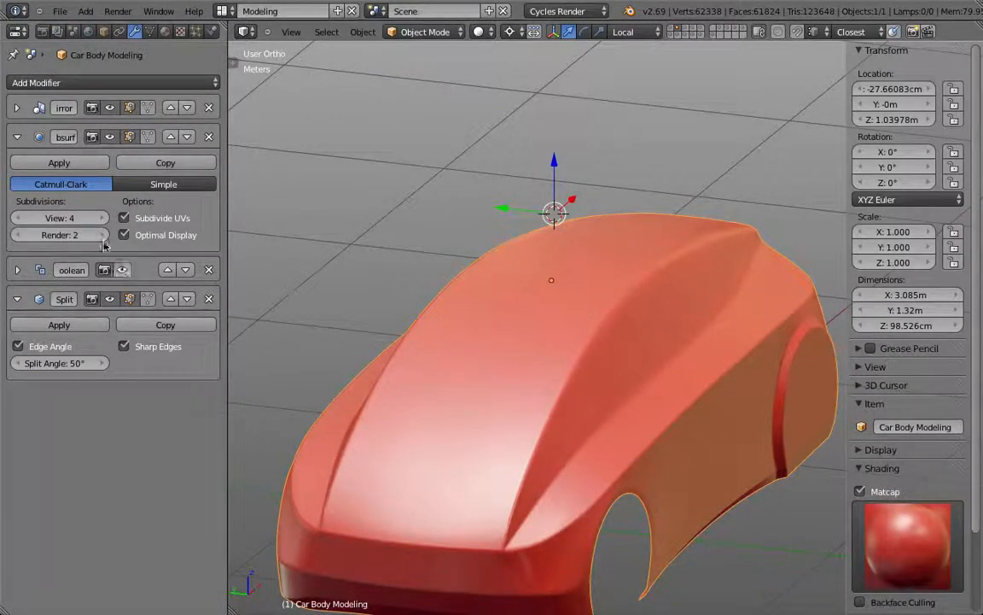
key("z")
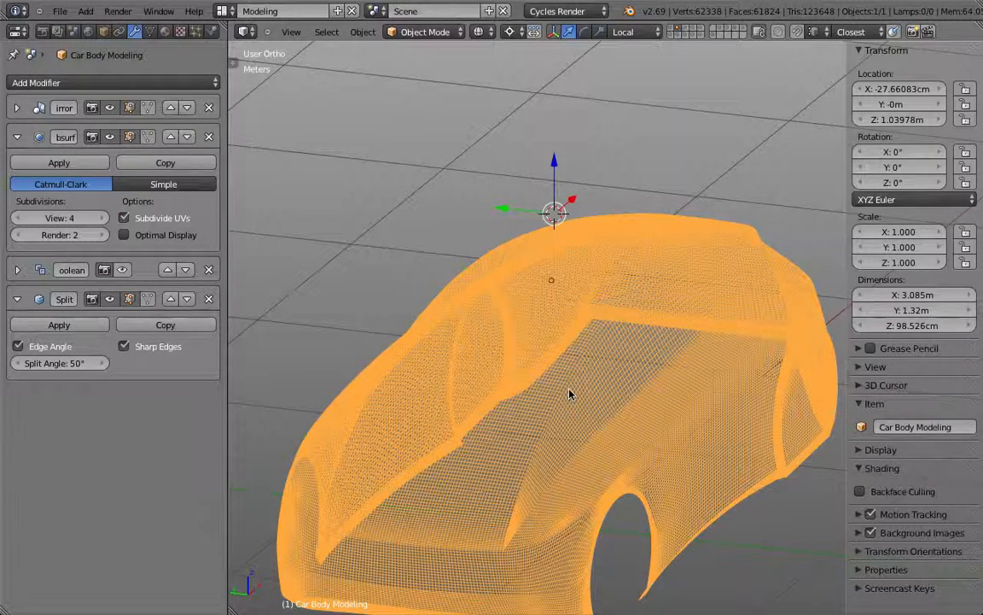
key("z")
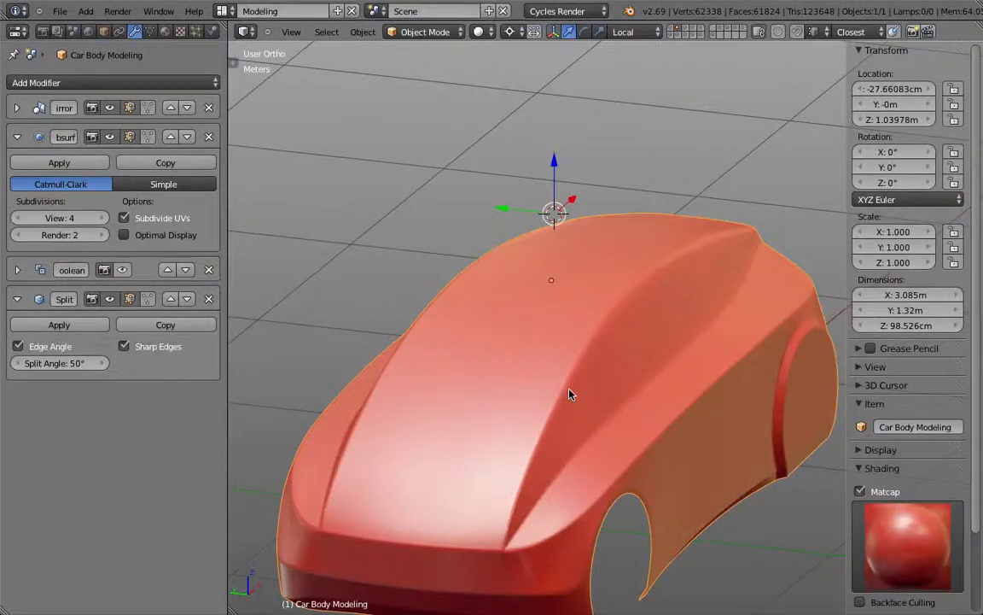
key("z")
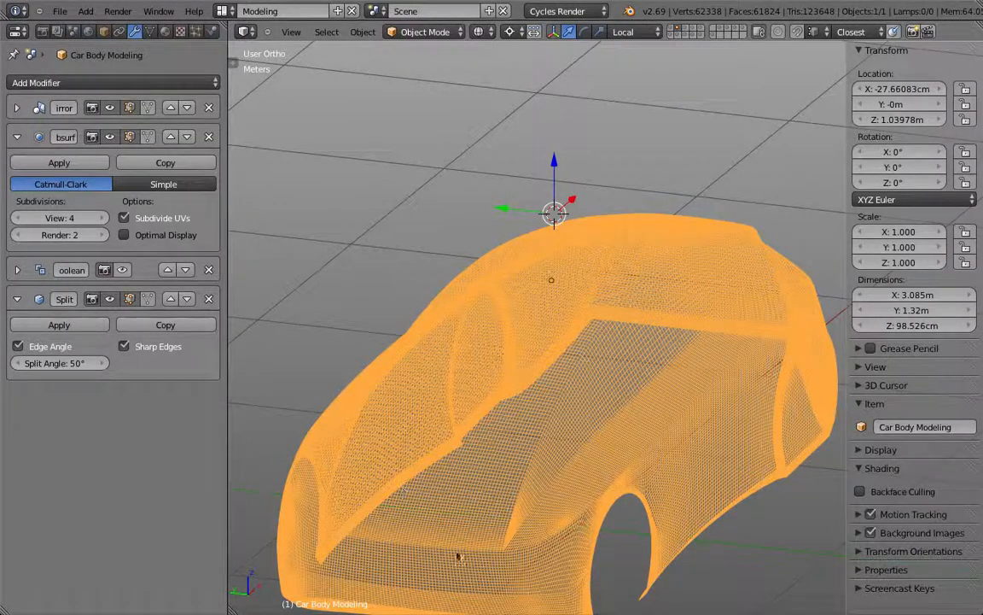
key("z")
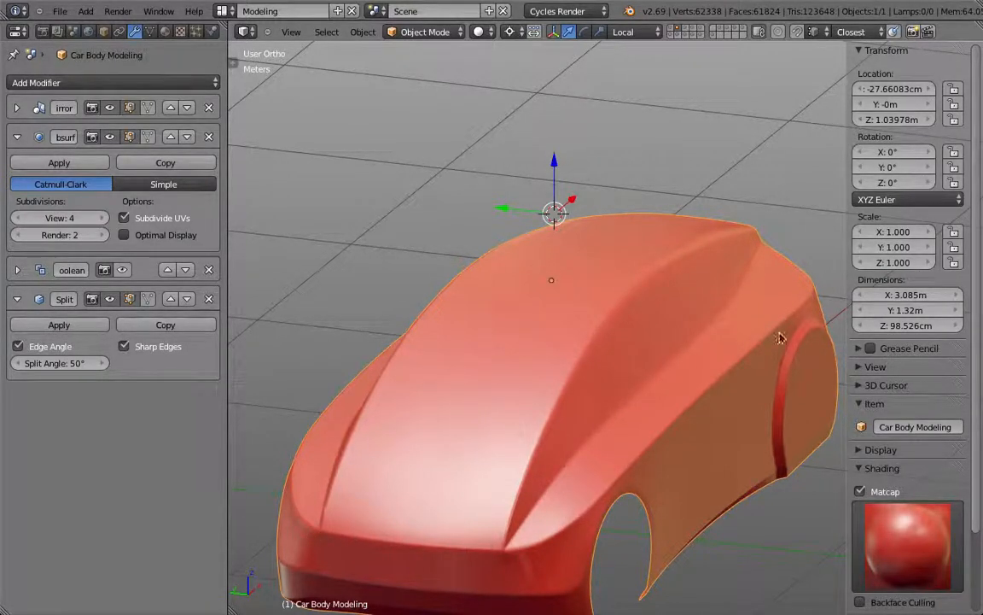
- Show the layer containing the car's upper body, select that body, and check its subdivided mesh in wireframe
left_click(713, 38)
right_click(698, 341)
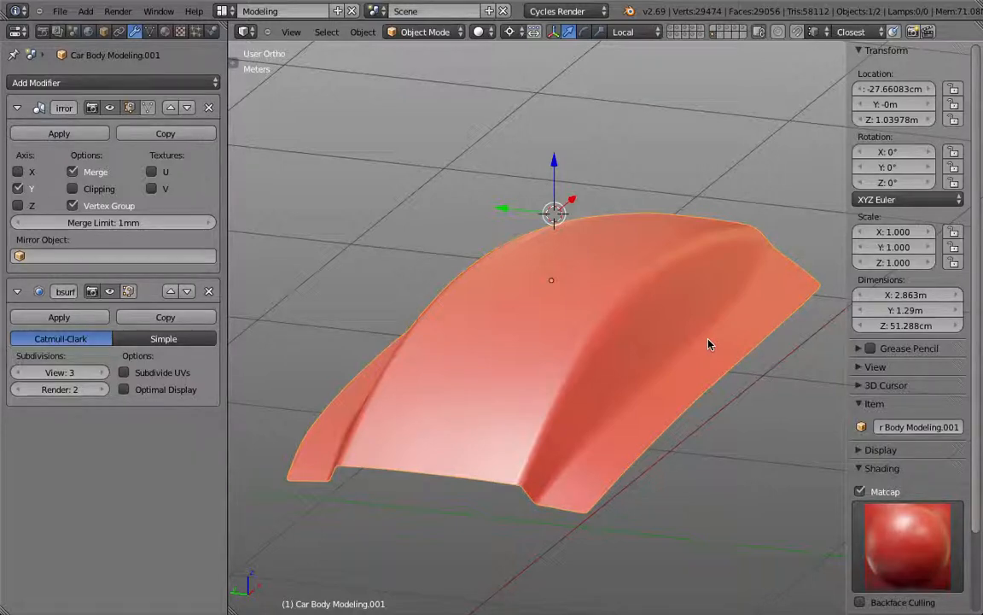
key("Tab")
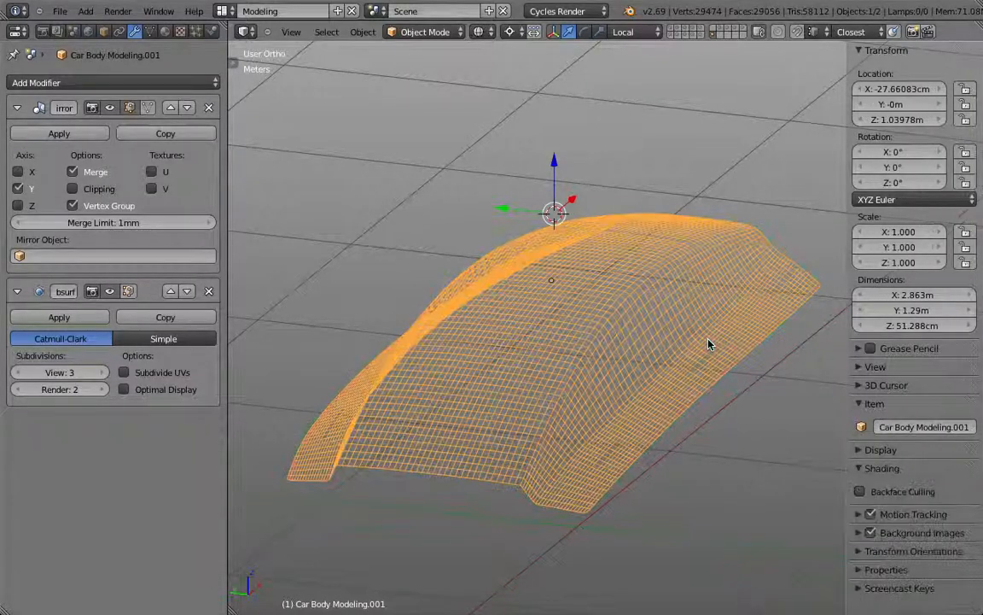
scroll(705, 340, "down", 2)
key("Tab")
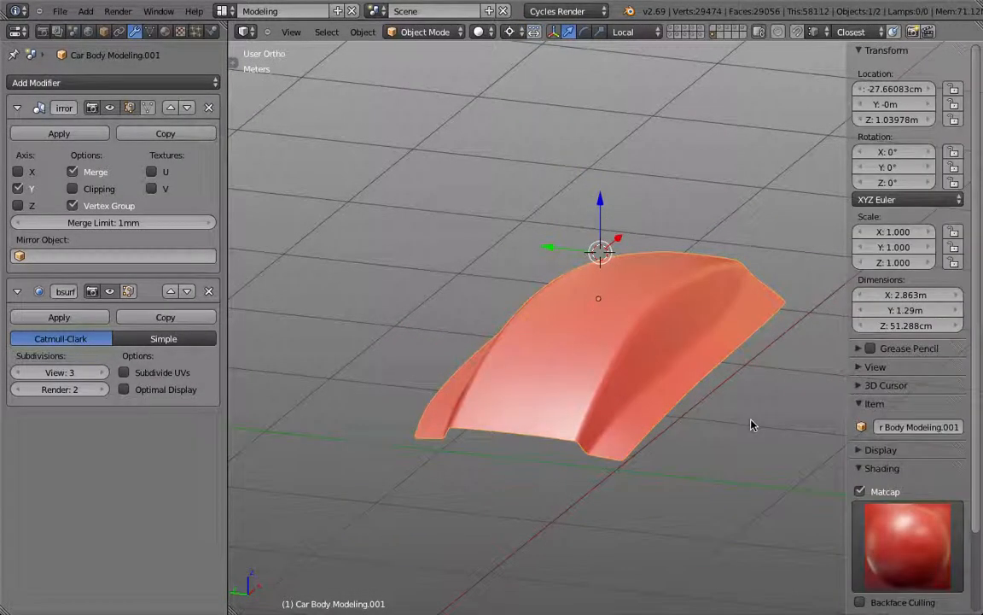
- Duplicate the upper body in place, move the copy to the neighbouring layer, and show only that layer
key("shift+d")
right_click(752, 424)
key("m")
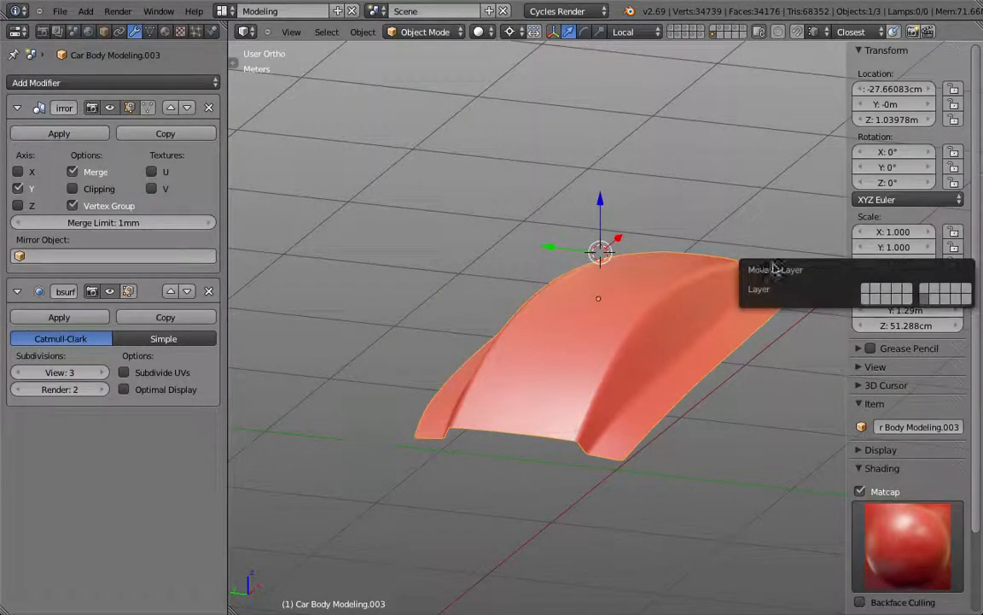
left_click(933, 294)
left_click(722, 37)
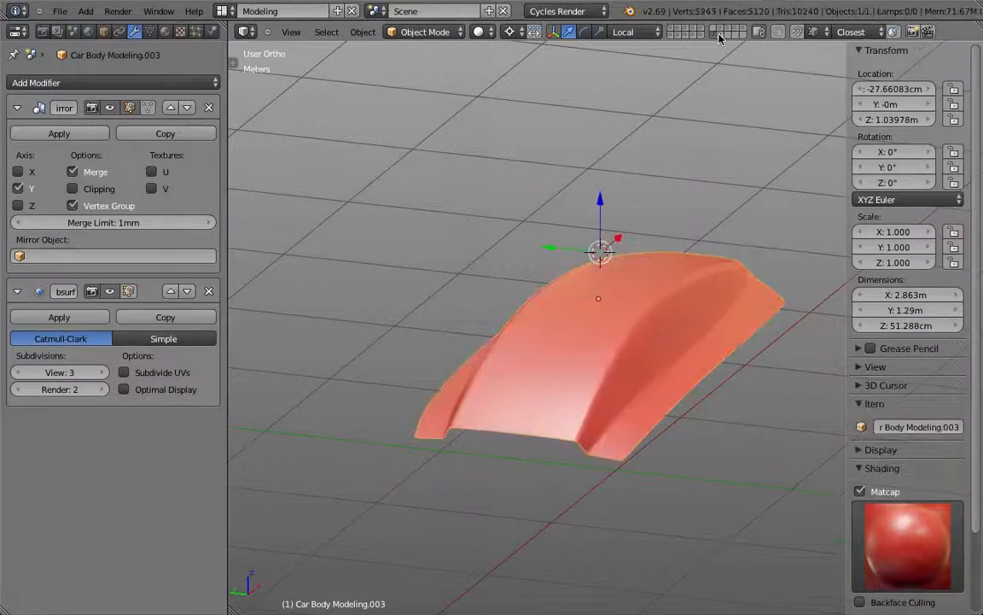
- Open the duplicated upper body in Edit Mode and examine its control cage and creased edges
scroll(618, 312, "up", 3)
key("Tab")
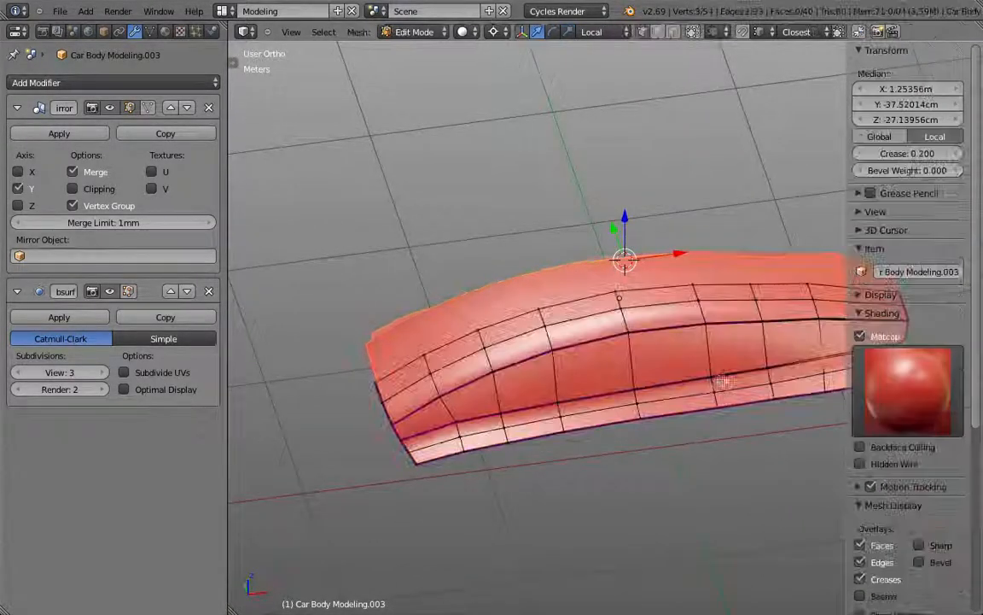
middle_click_drag(724, 375, 565, 364, "shift")
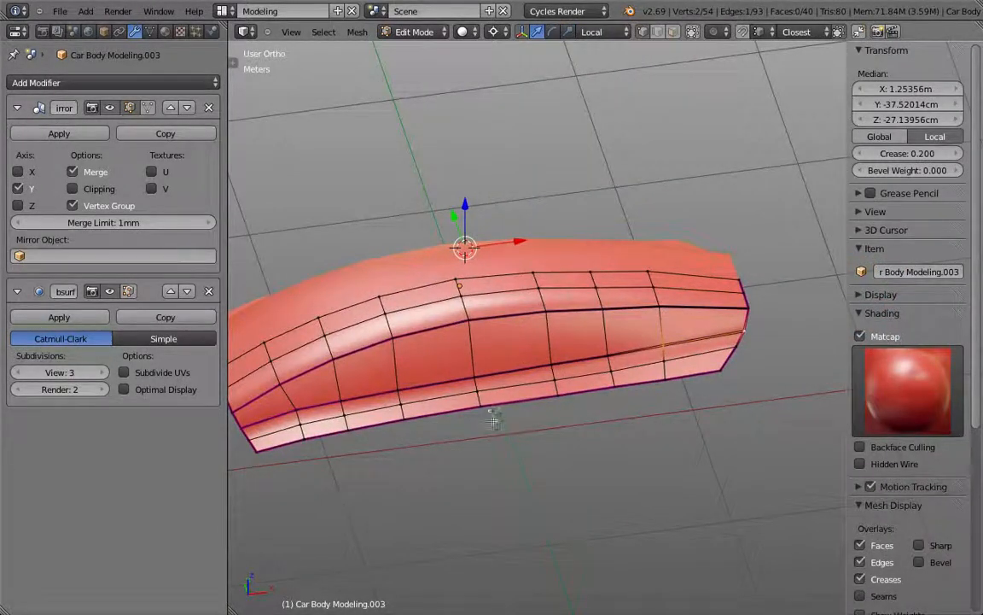
middle_click_drag(494, 418, 533, 456)
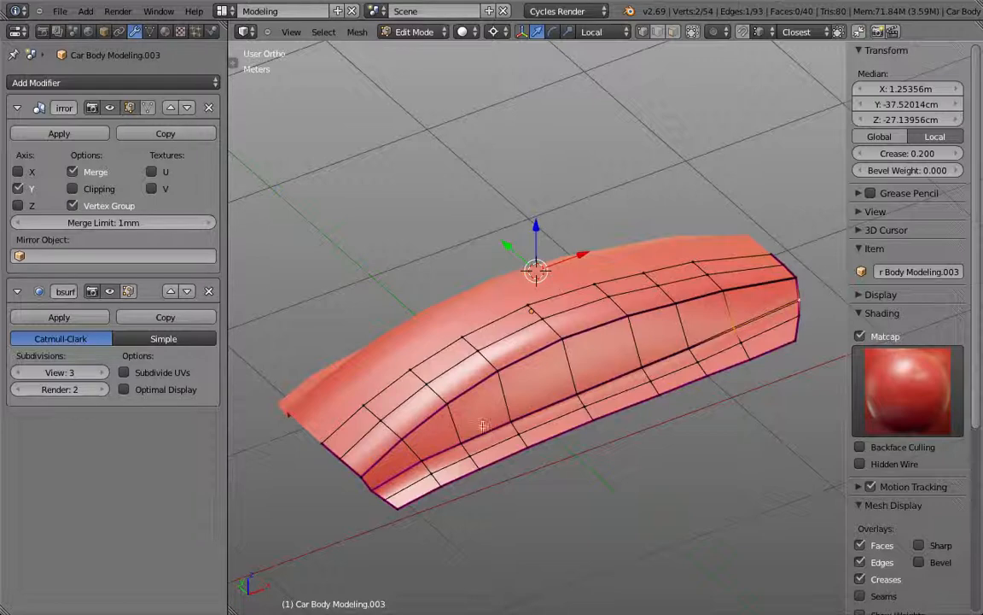
- Try adding supporting edge loops close below and above the upper creased edge line of the body
key("ctrl+r")
left_click(504, 389)
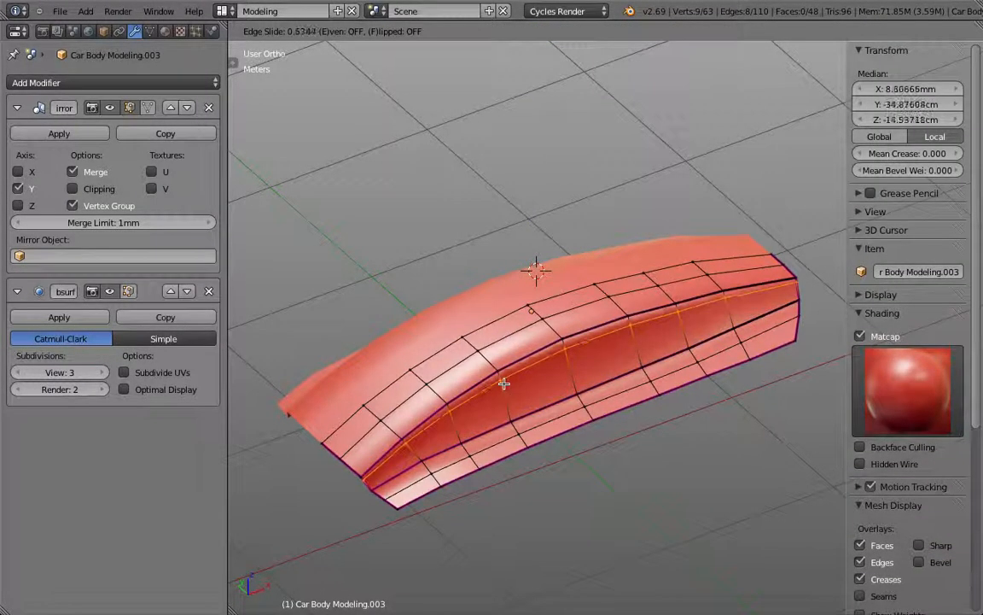
left_click(503, 384)
key("ctrl+r")
left_click(487, 361)
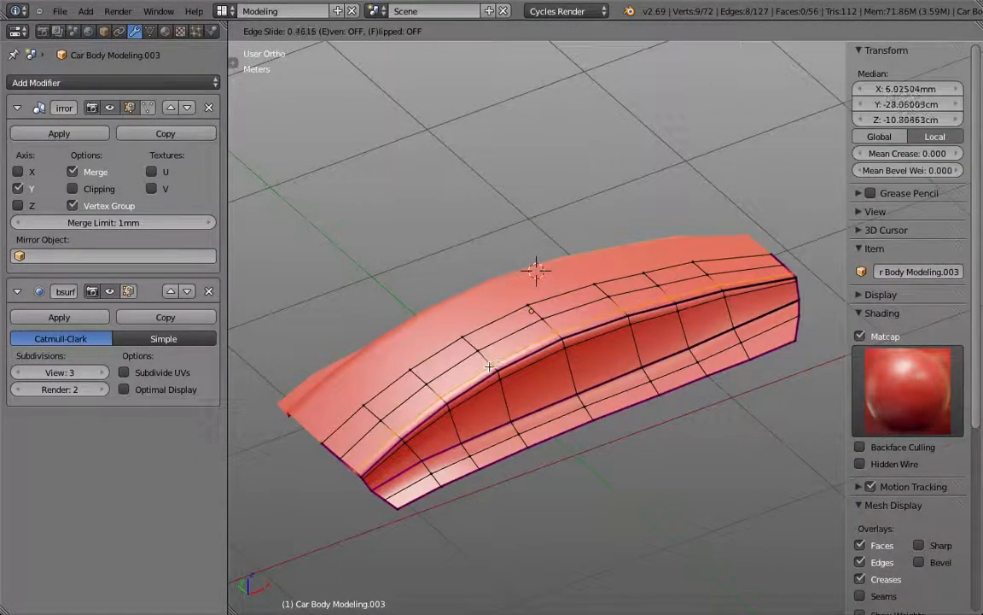
left_click(440, 331)
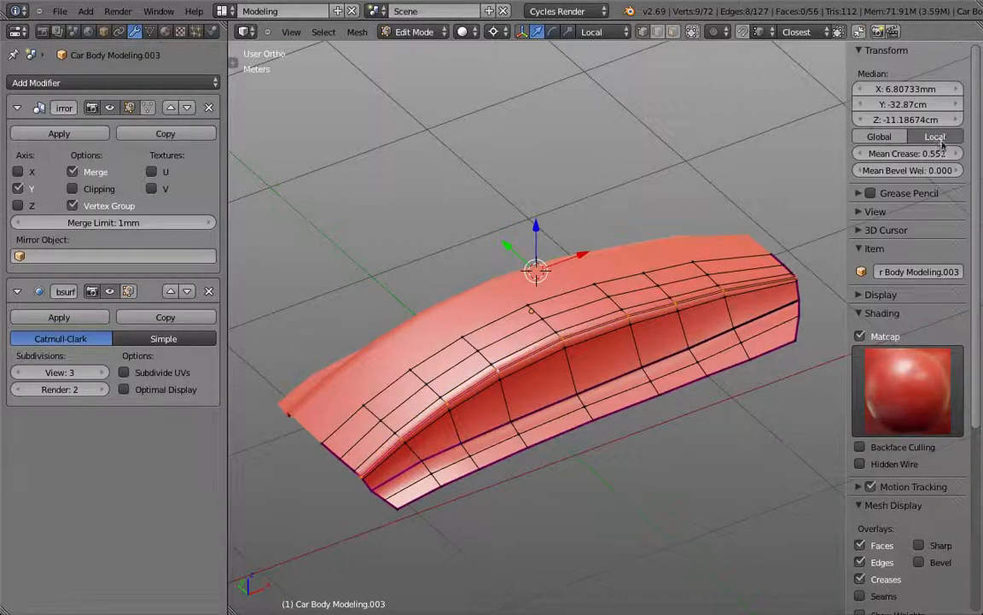
- Set the mean crease of the upper edge line to 0 and check the smoothed shape in Object Mode
left_click(917, 154)
type("0")
key("Return")
key("Tab")
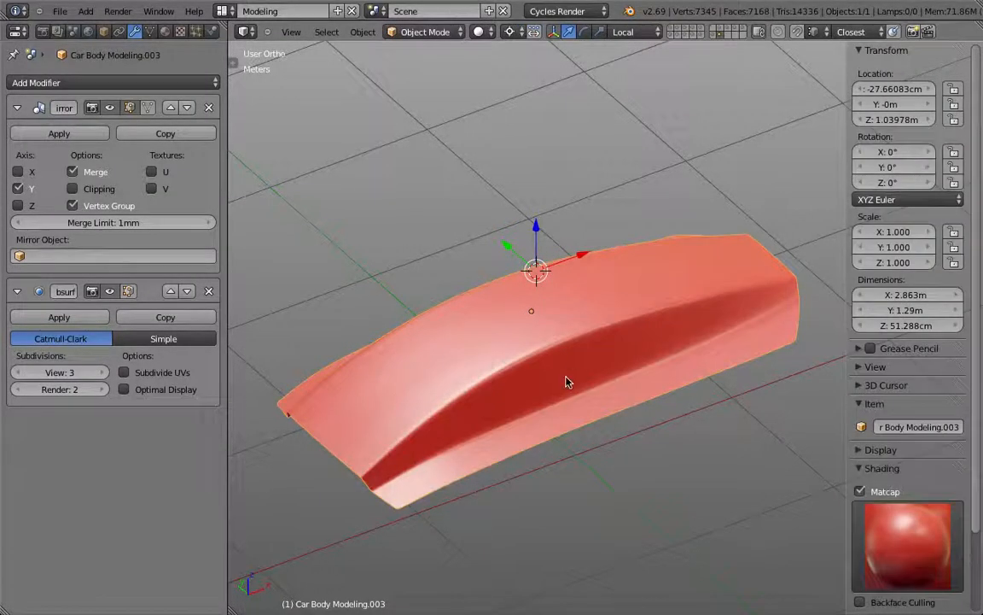
key("Tab")
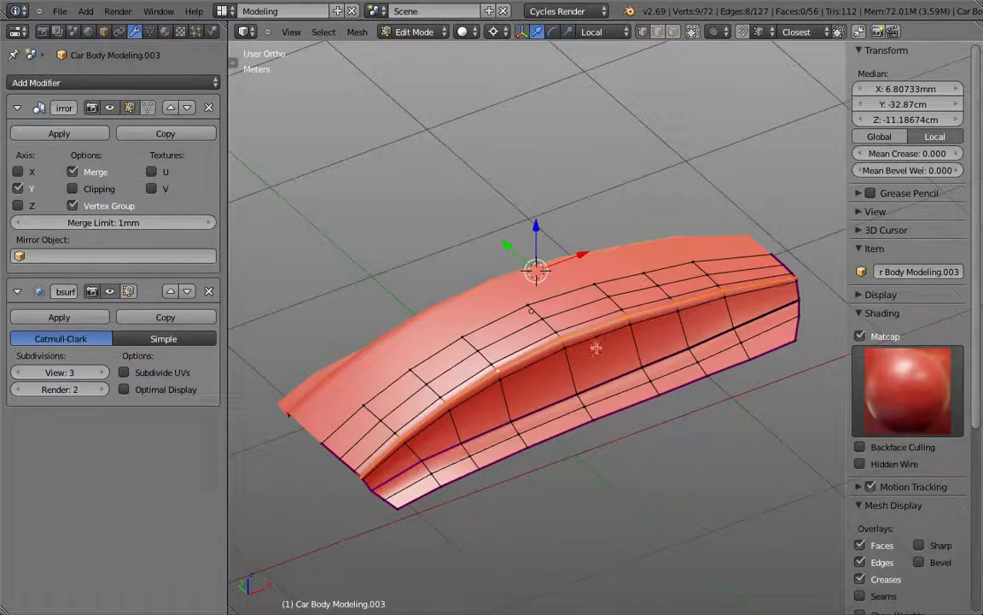
- Undo the crease change and both added edge loops
key("ctrl+z")
key("ctrl+z")
key("ctrl+z")
key("ctrl+z")
key("ctrl+z")
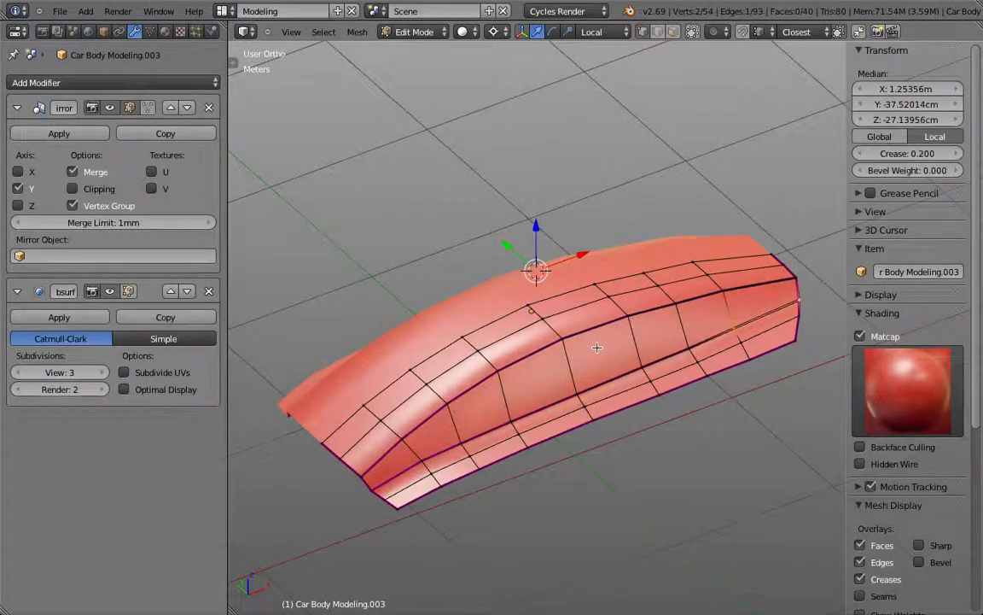
- Bevel the upper creased edge loop with one segment and an offset of about 0.014, and set the resulting edges' mean crease to 0
left_click(600, 321, "alt")
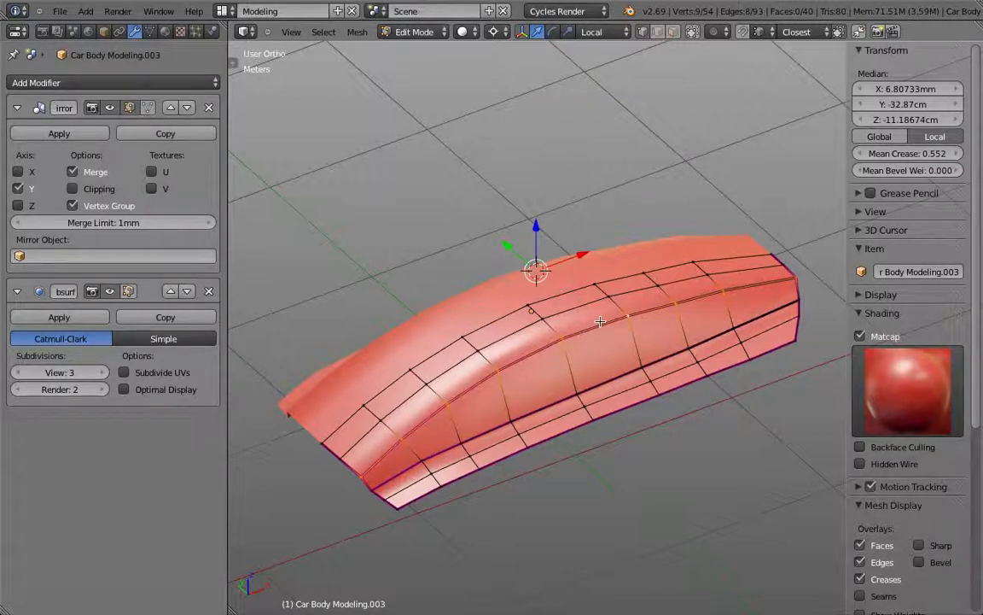
key("ctrl+b")
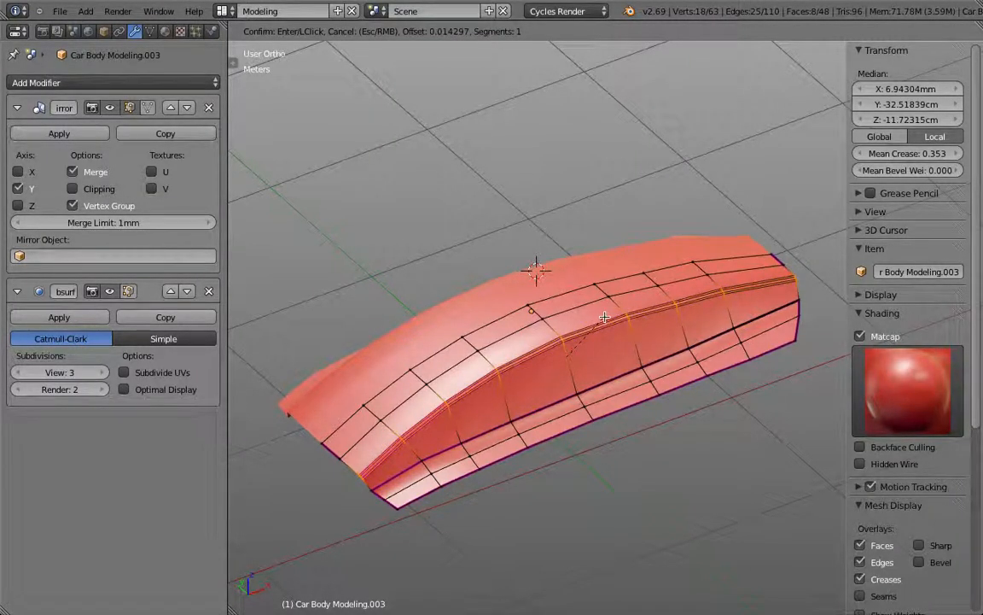
left_click(604, 318)
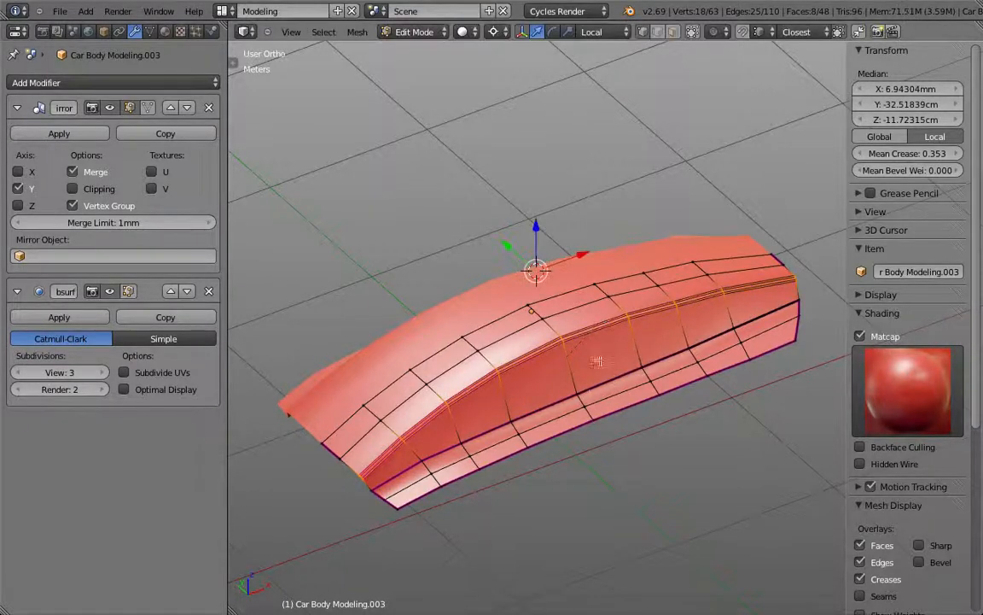
left_click(918, 154)
type("0")
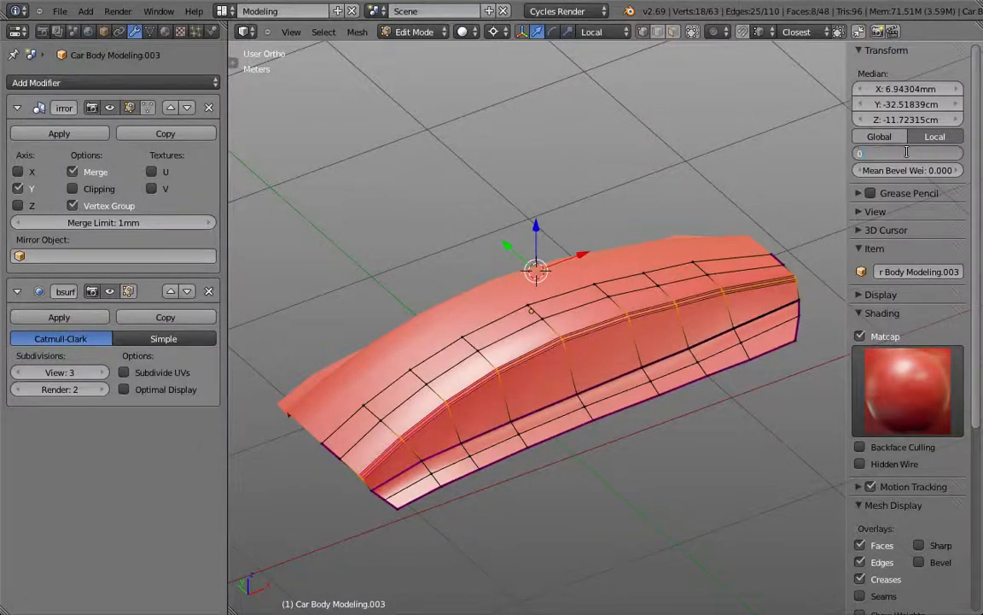
key("Return")
key("Tab")
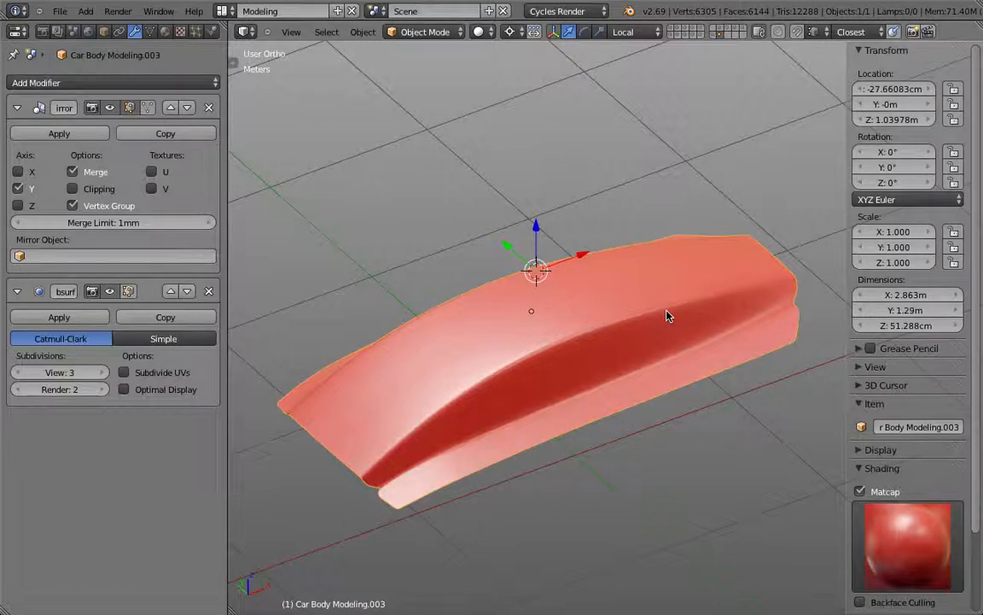
- Set the mean crease of the open boundary edges at the body's negative-X end to 1 and check the shape in Object Mode
scroll(607, 340, "up", 2)
key("Tab")
scroll(511, 403, "down", 2)
right_click(313, 486, "alt")
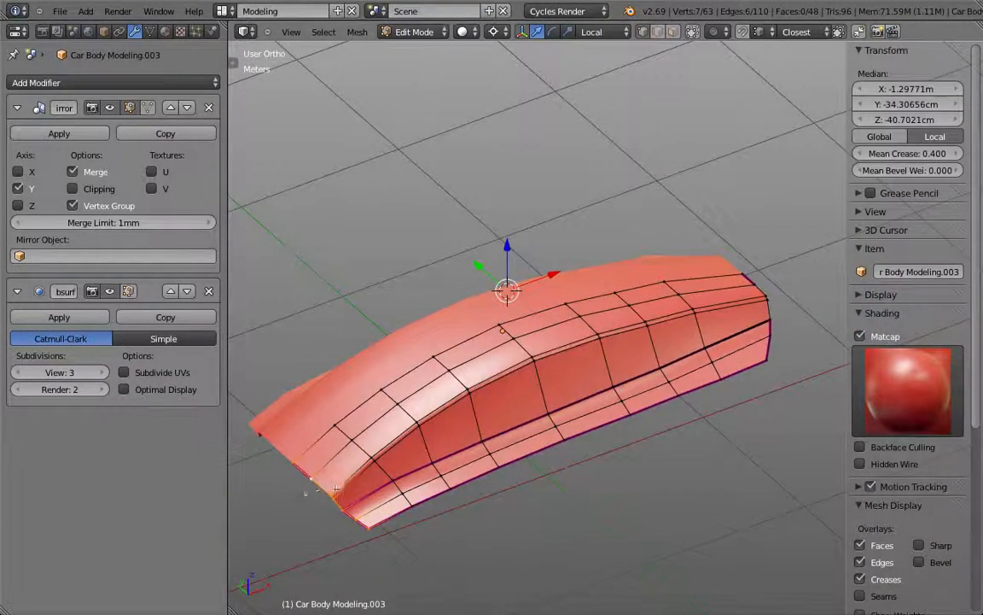
left_click(906, 153)
type("0.4")
key("Return")
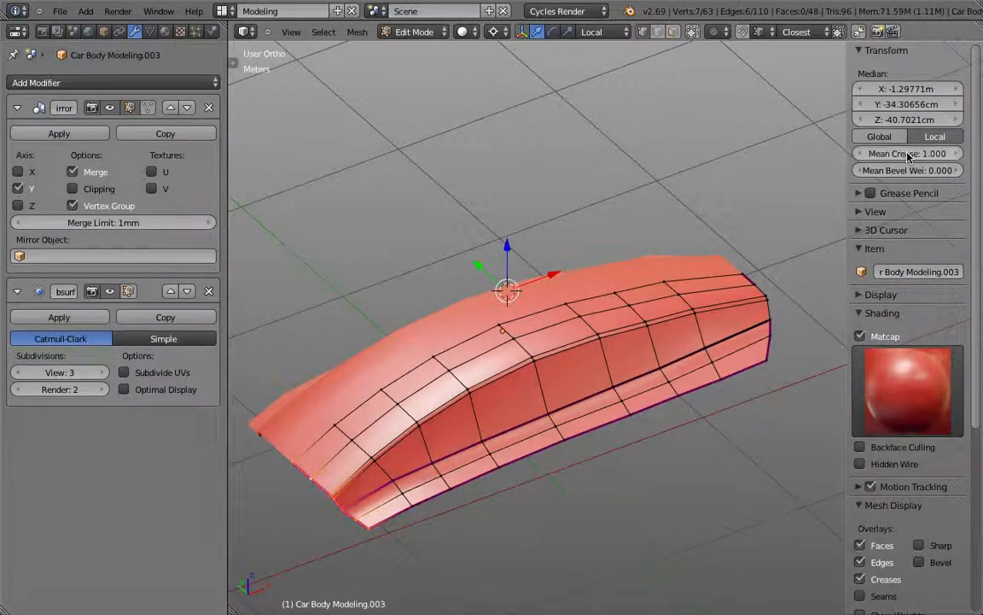
key("Tab")
middle_click_drag(621, 316, 632, 485)
- Bevel the lower creased edge loop into a narrow one-segment strip and set its mean crease to 0
key("Tab")
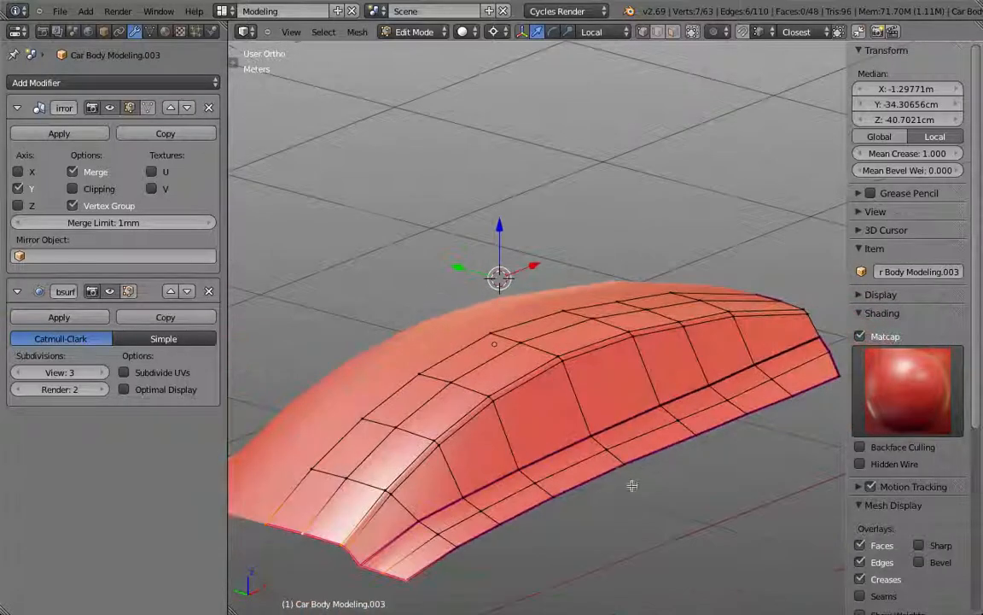
right_click(627, 420, "alt")
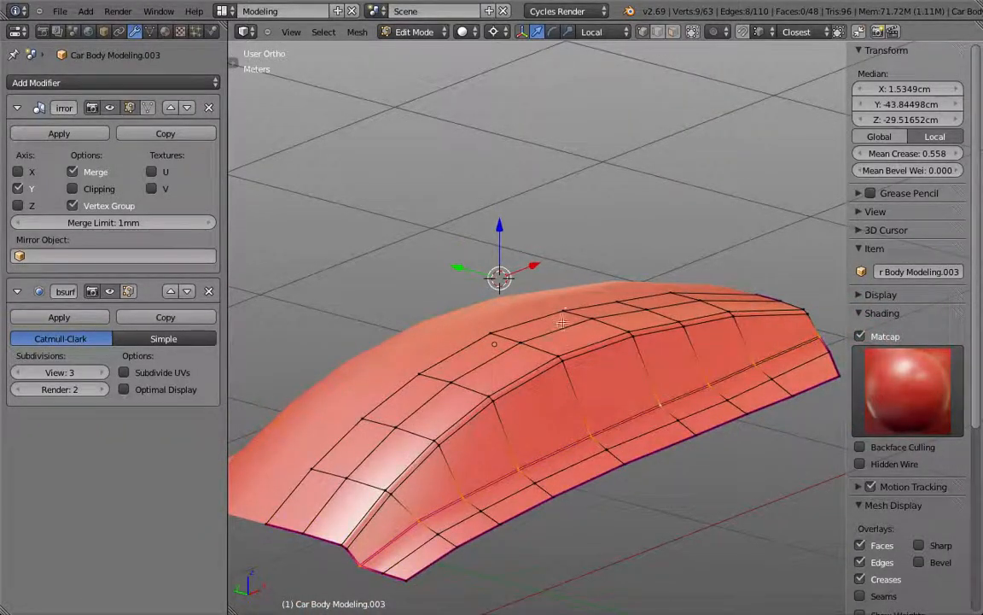
key("ctrl+b")
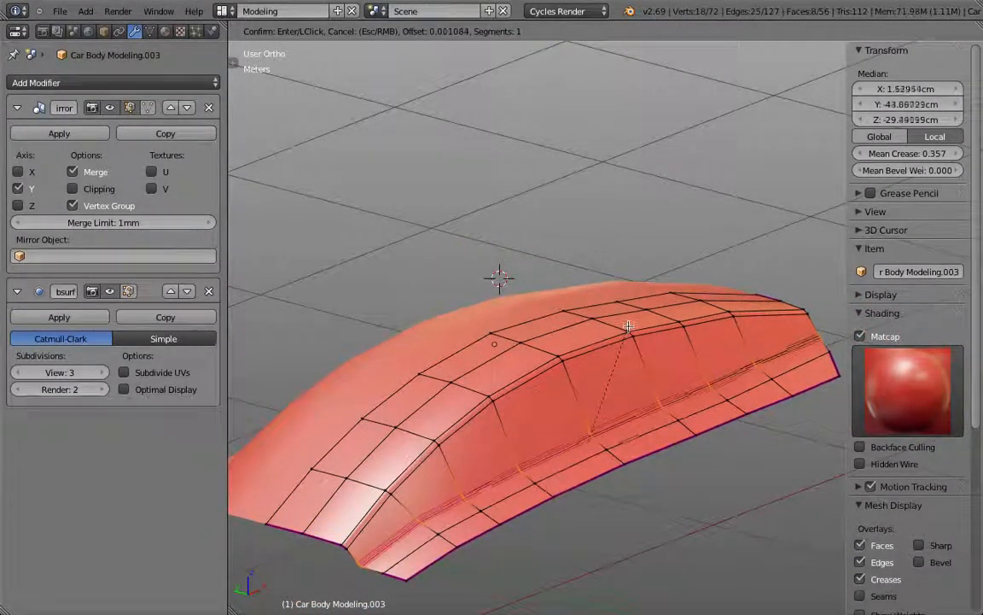
left_click(628, 323)
left_click(913, 155)
type("0")
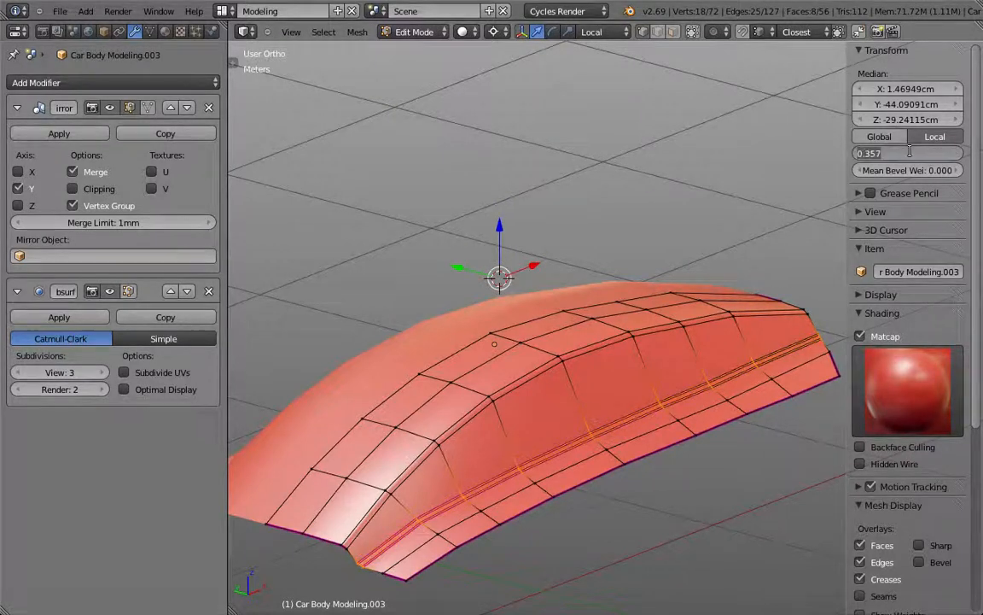
key("Return")
- Set the mean crease to 1 on the open boundary edges at both ends of the body
right_click(365, 567, "alt")
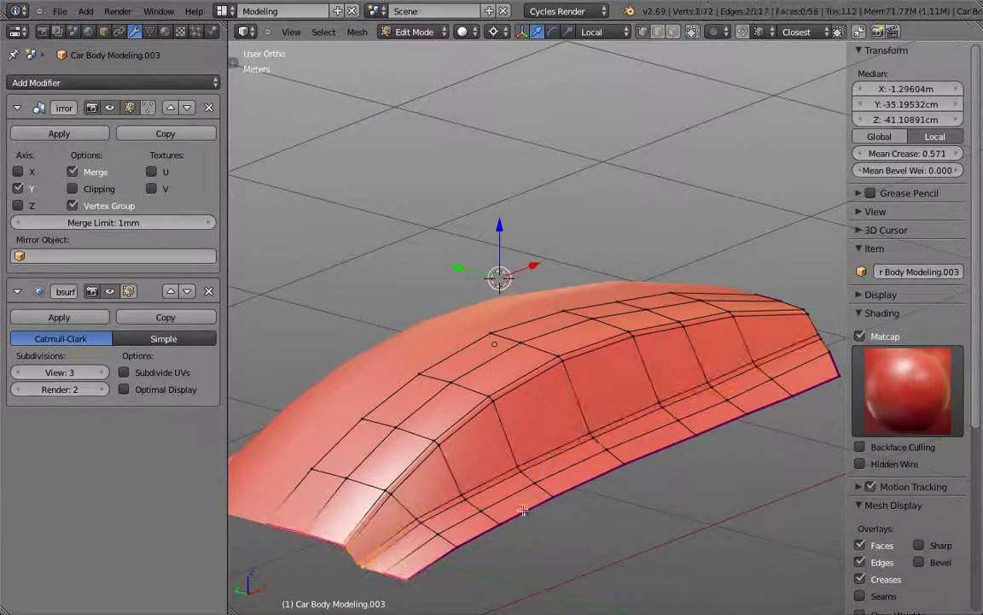
left_click(901, 155)
type("1")
key("Return")
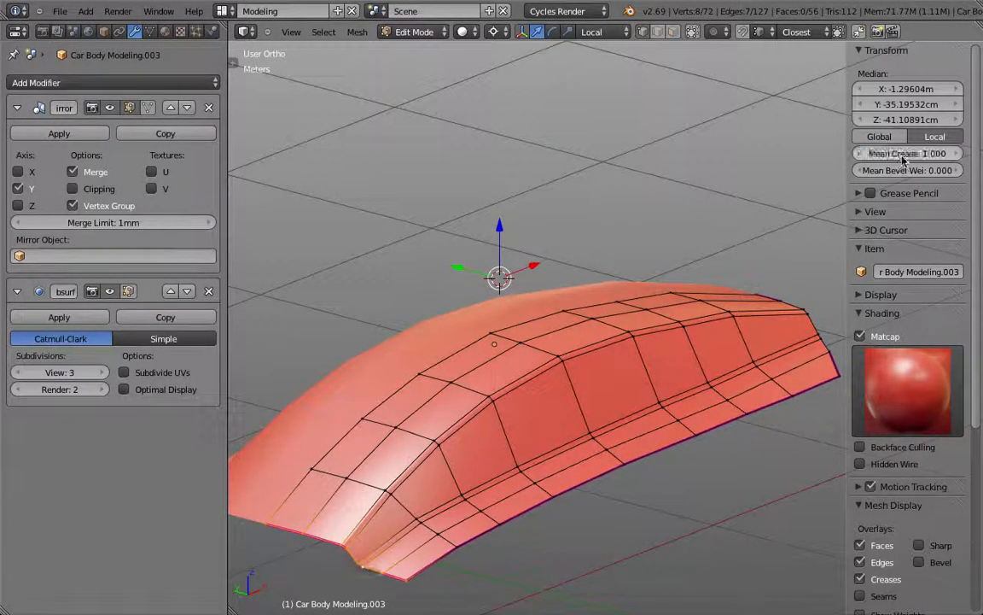
right_click(817, 323, "alt")
left_click(919, 154)
type("1")
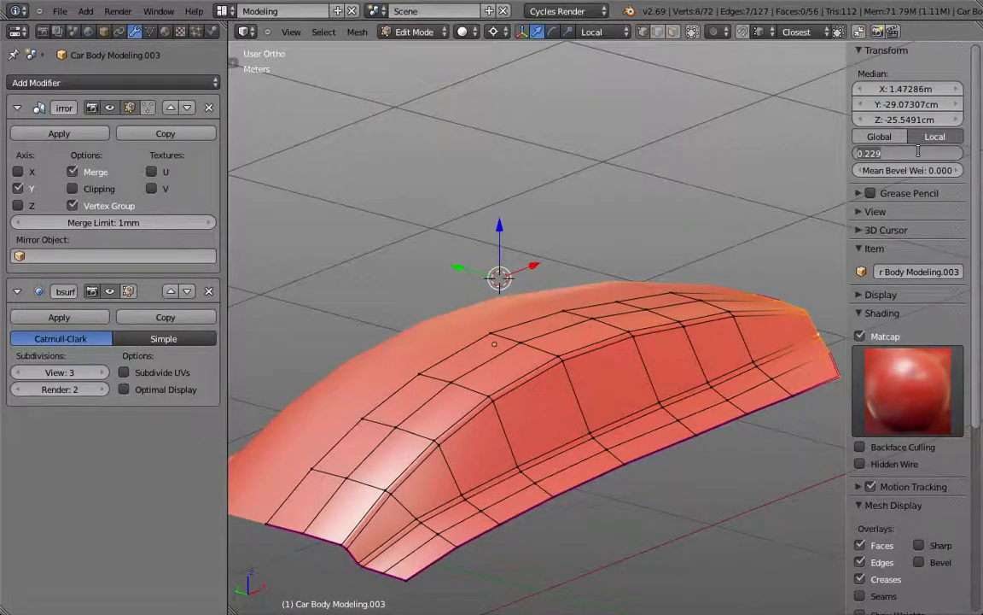
key("Return")
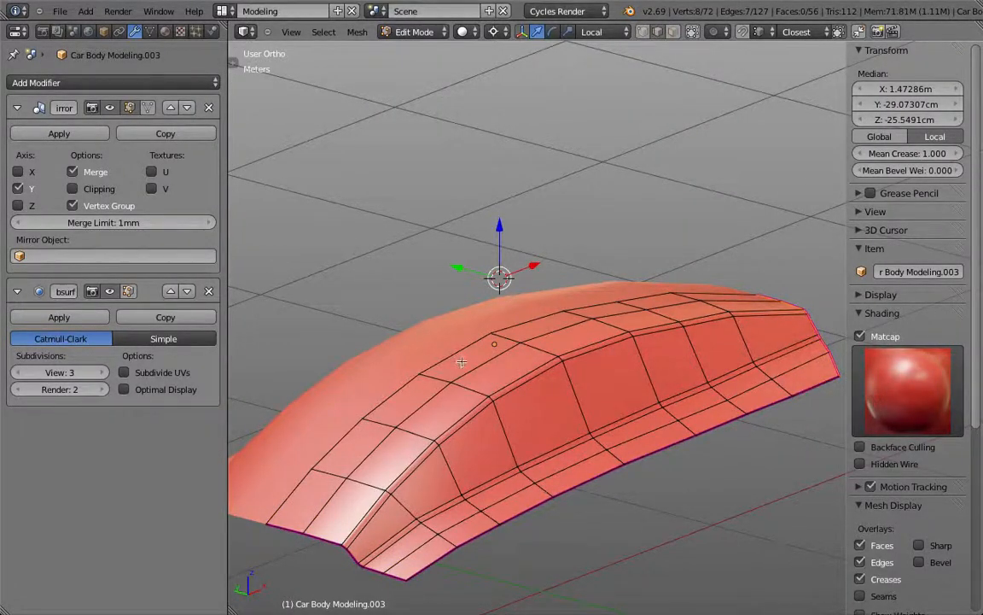
- Widen the upper bevel strip near mid-length by scaling two neighbouring cross edges by about 1.12 and 1.2 around their own centres
middle_click_drag(415, 326, 475, 381)
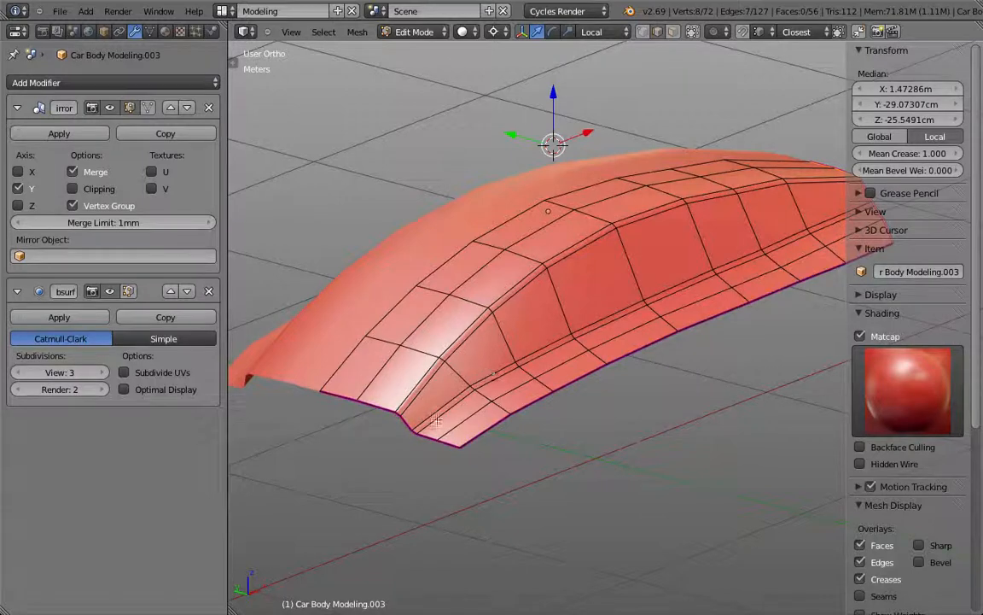
scroll(511, 284, "up", 1)
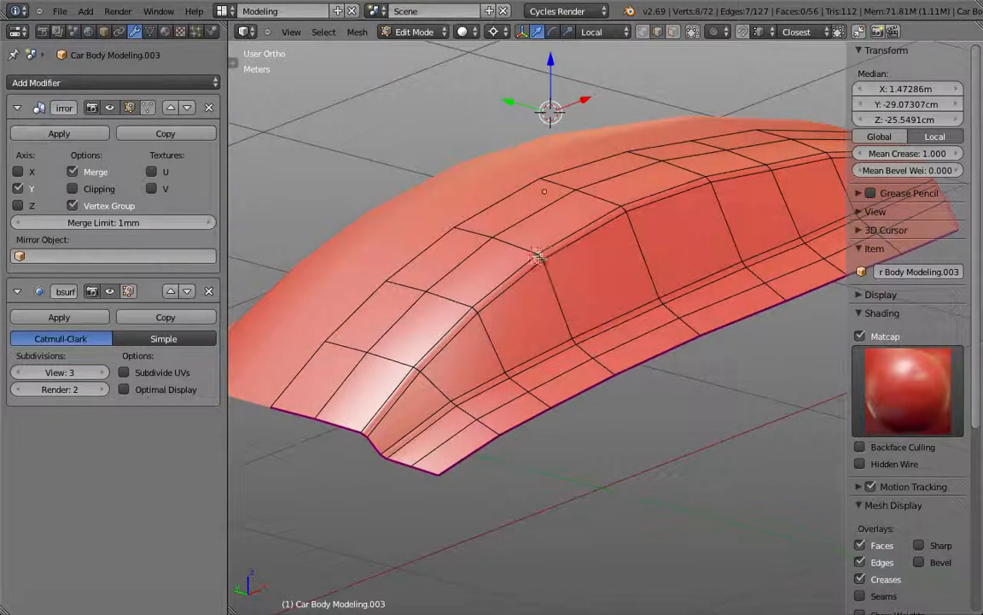
right_click(486, 234)
scroll(546, 266, "up", 2)
scroll(601, 271, "down", 3)
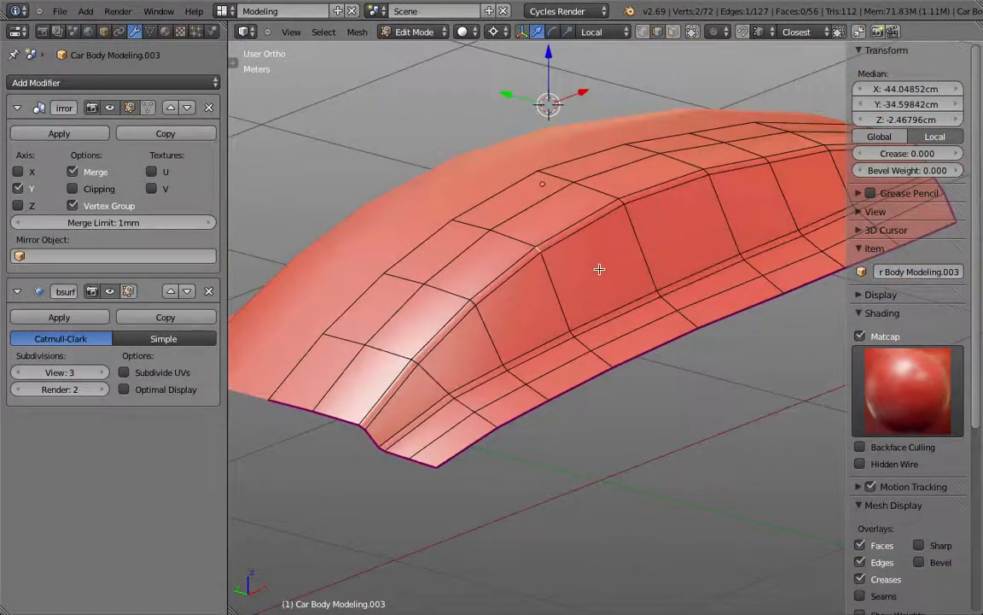
middle_click_drag(599, 268, 592, 303)
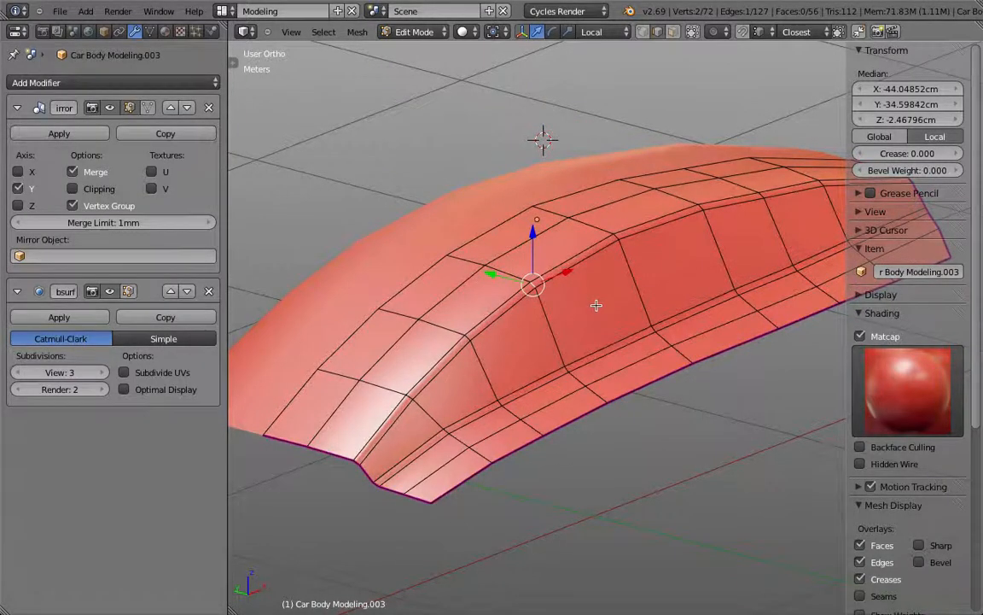
scroll(595, 305, "up", 1)
key("s")
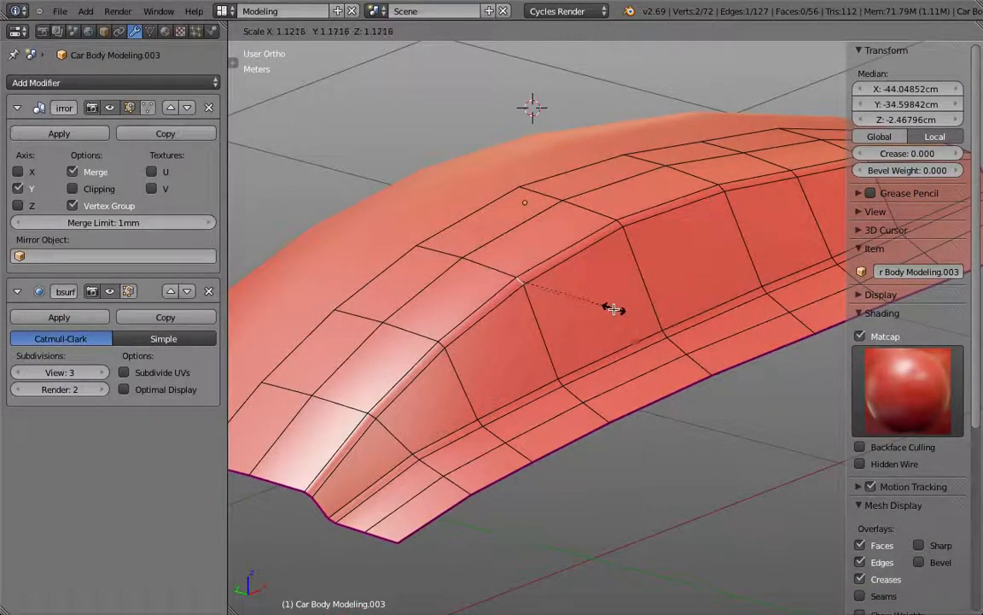
left_click(614, 310)
right_click(622, 220)
key("s")
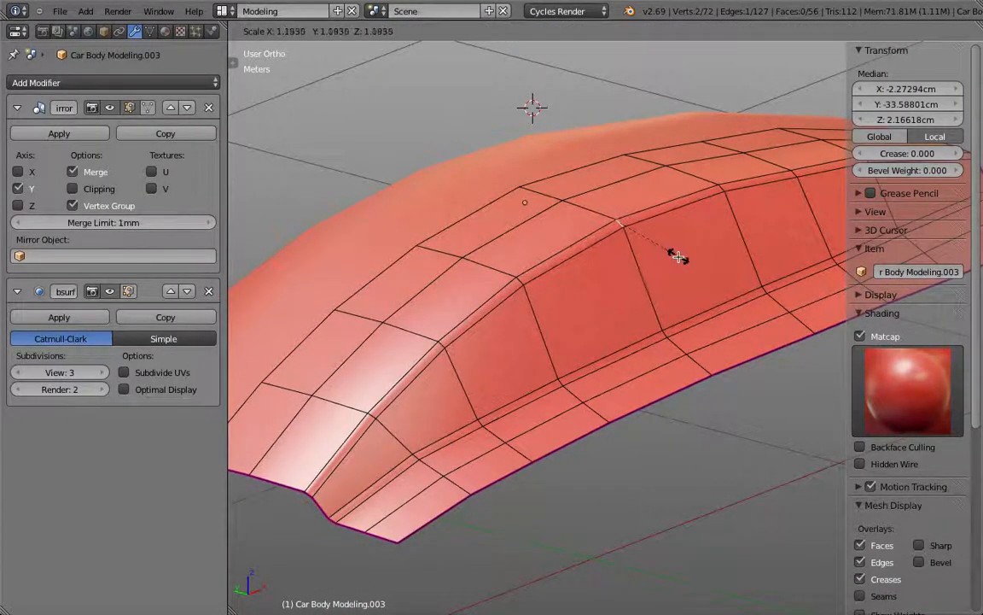
left_click(681, 258)
- Widen two further cross edges of the upper bevel strip toward the positive-X end, scaling the first by about 1.45
middle_click_drag(664, 222, 622, 334)
key("s")
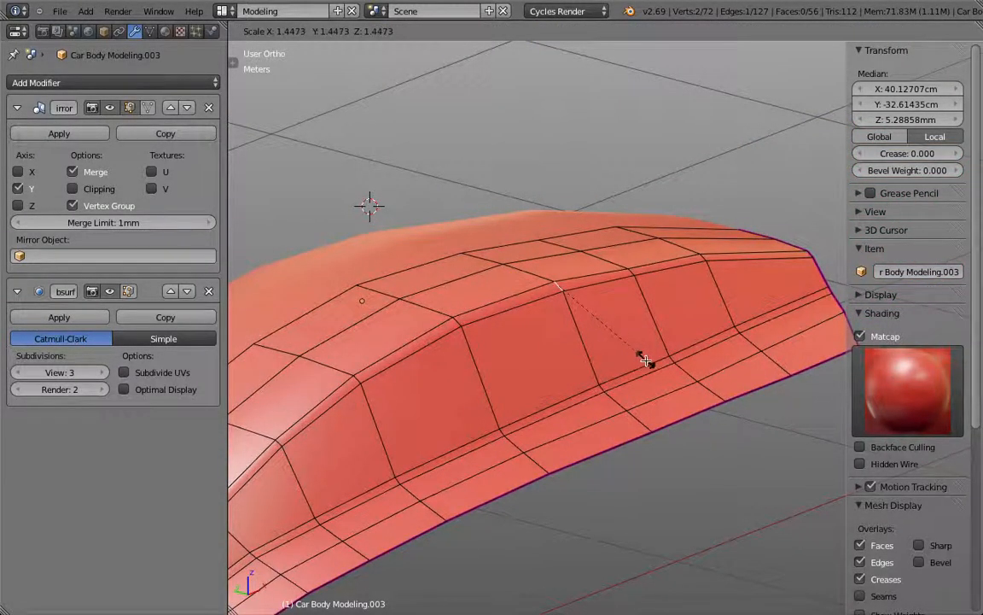
left_click(646, 361)
key("g")
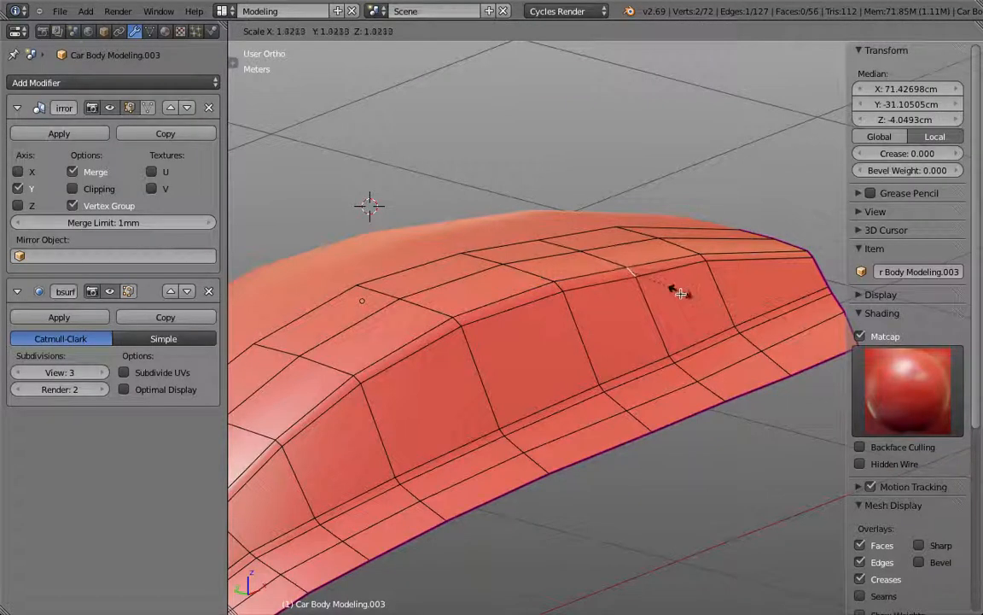
left_click(720, 277)
- Scale up the upper bevel strip's last interior cross edge and its creased end edge at the positive-X end
right_click(703, 256)
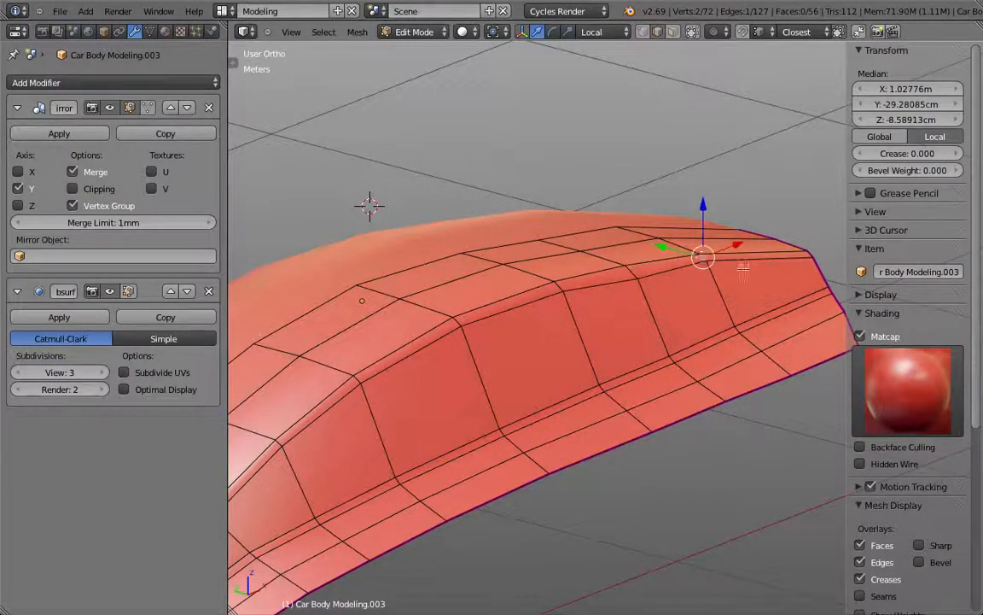
key("s")
left_click(695, 274)
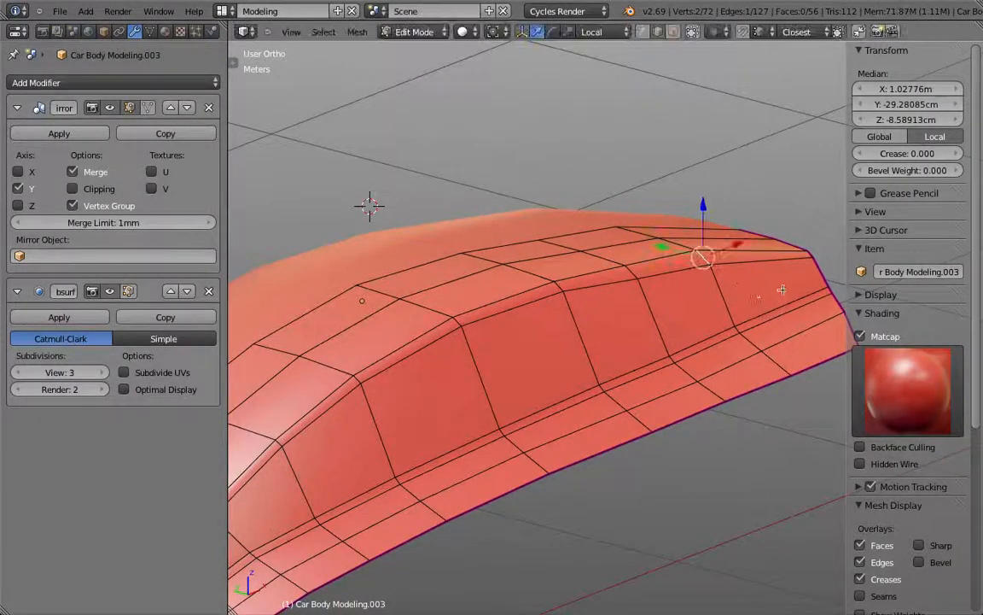
scroll(646, 271, "up", 3)
key("s")
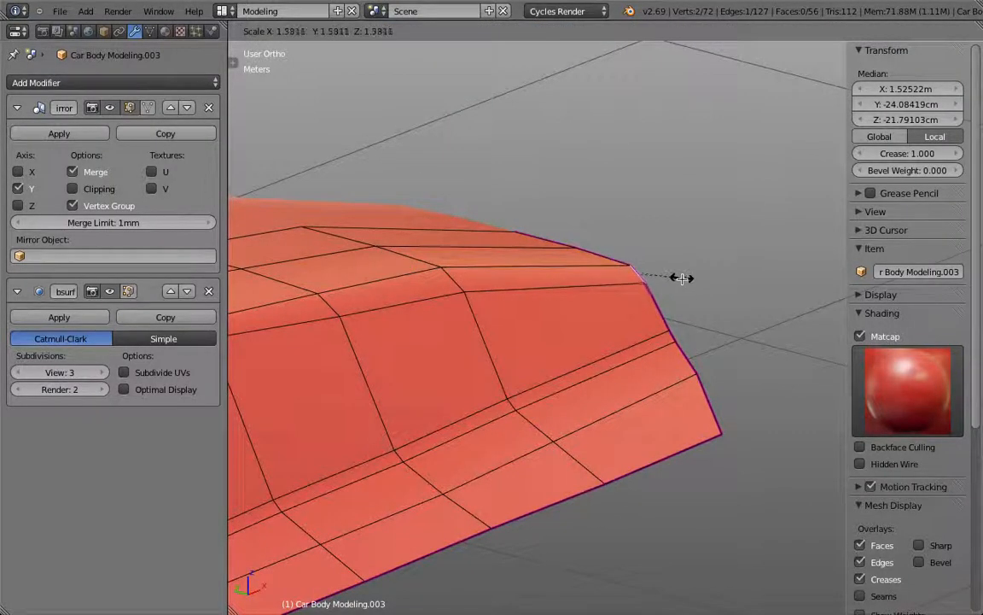
left_click(686, 283)
- Widen the lower bevel strip's creased positive-X end edge by about 2.93 and its last interior cross edge by about 1.89
right_click(680, 325)
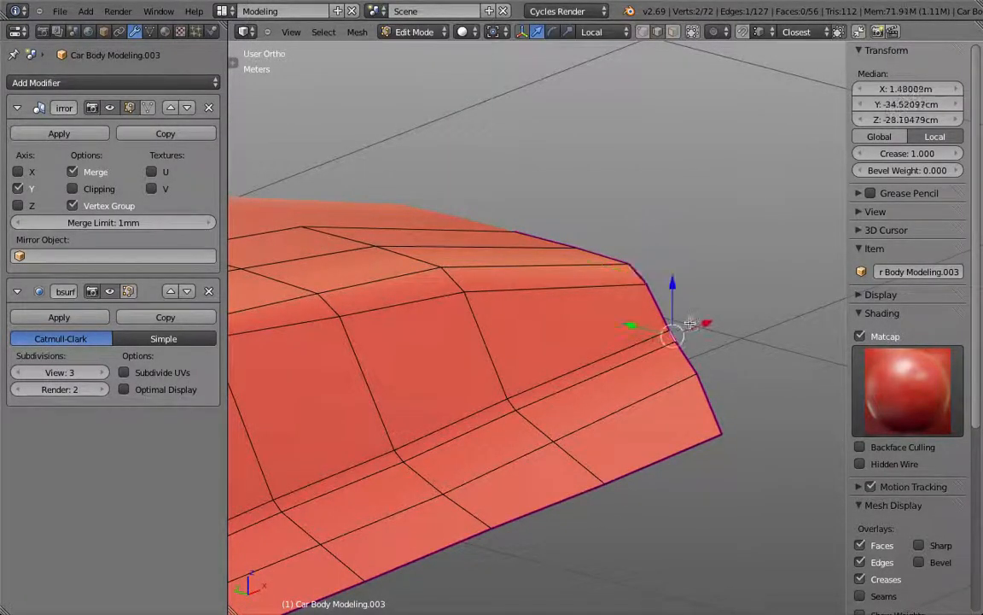
key("s")
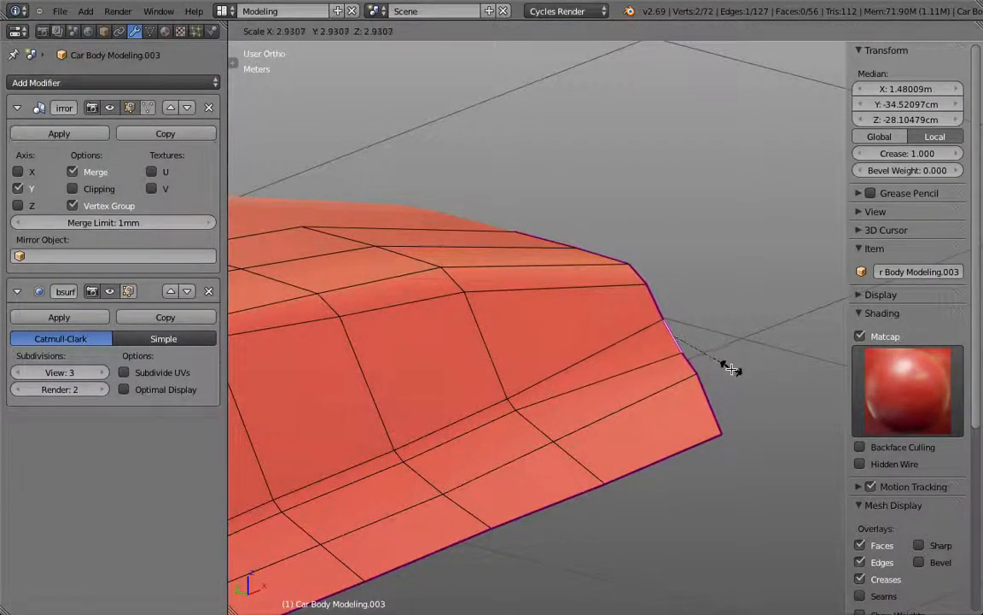
left_click(729, 369)
right_click(509, 404)
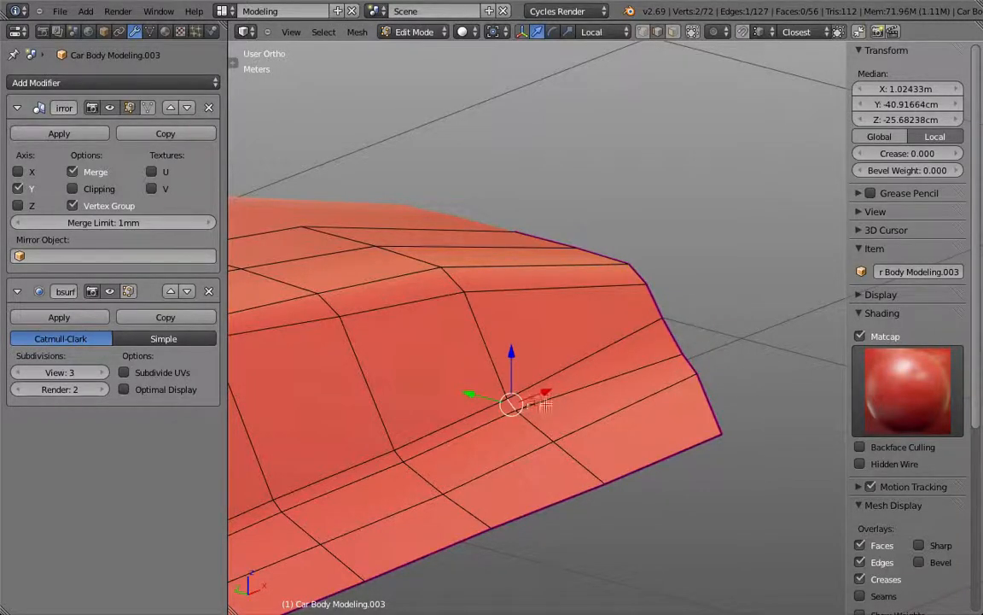
key("s")
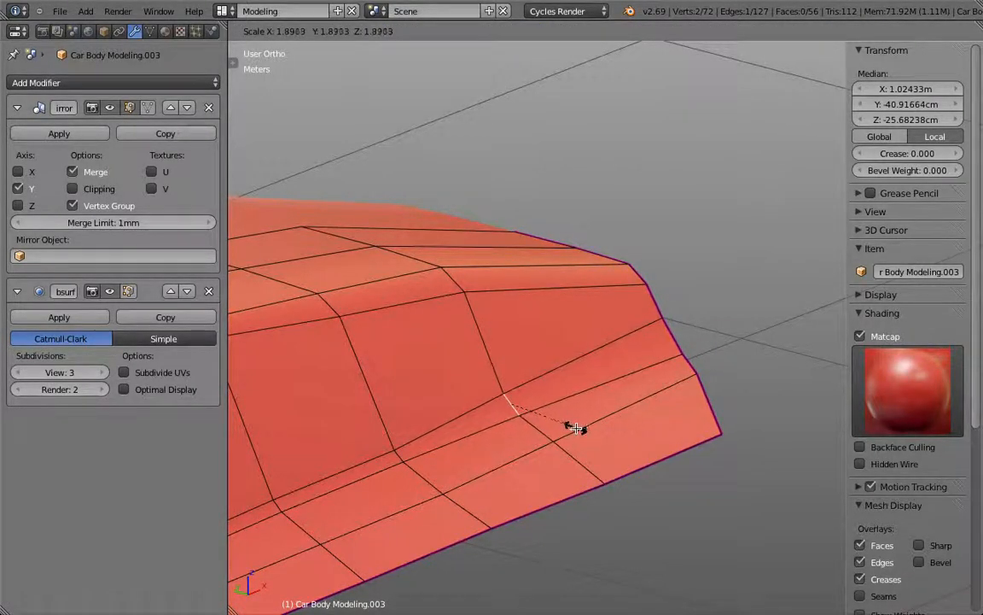
left_click(577, 430)
- Scale the lower bevel strip's next cross edge inward by about 1.4 and rescale its last interior cross edge near the positive-X end
middle_click_drag(493, 437, 608, 213, "shift")
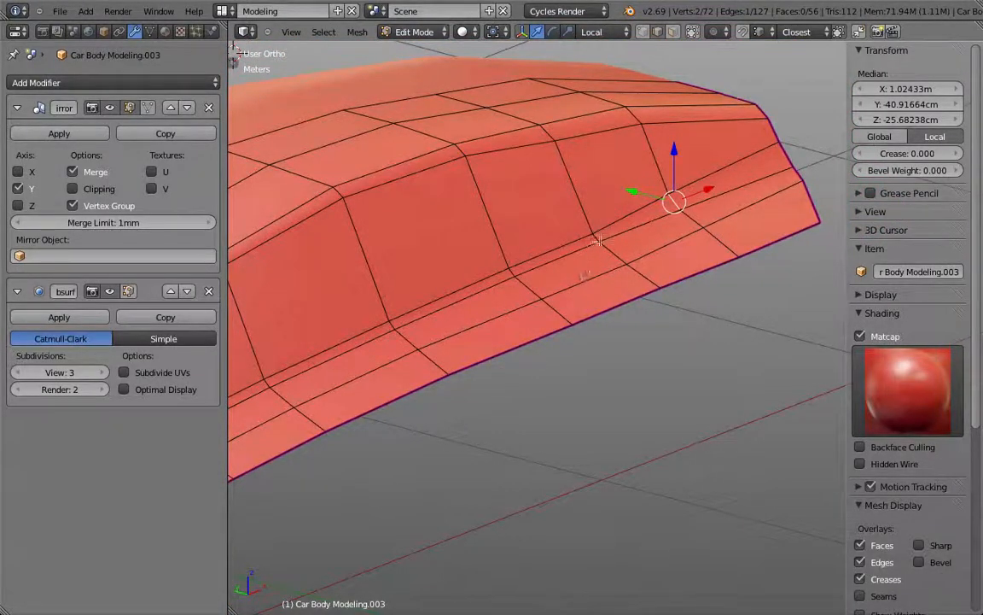
right_click(598, 241)
key("s")
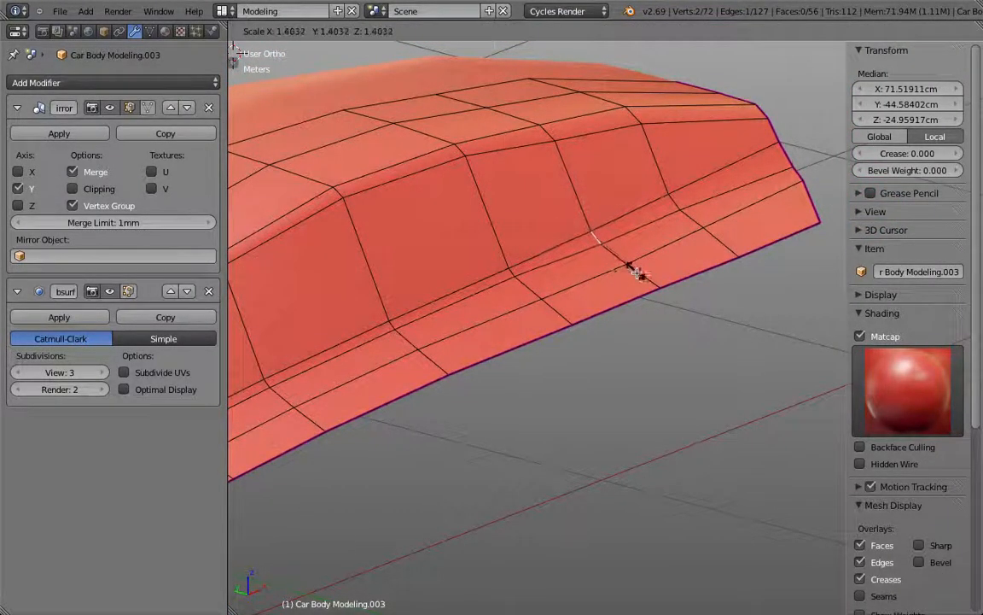
left_click(637, 273)
right_click(673, 198)
key("s")
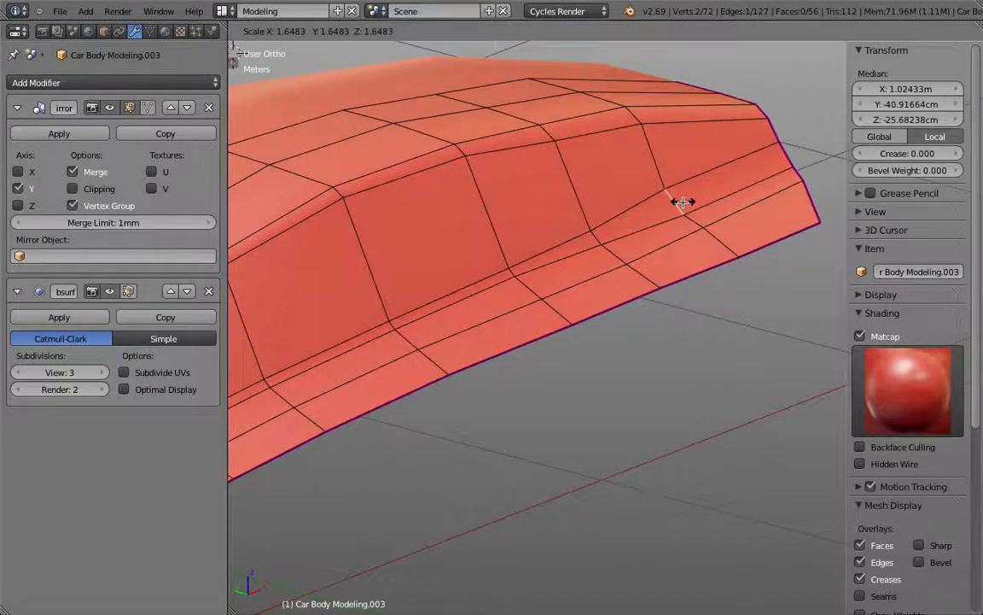
left_click(679, 202)
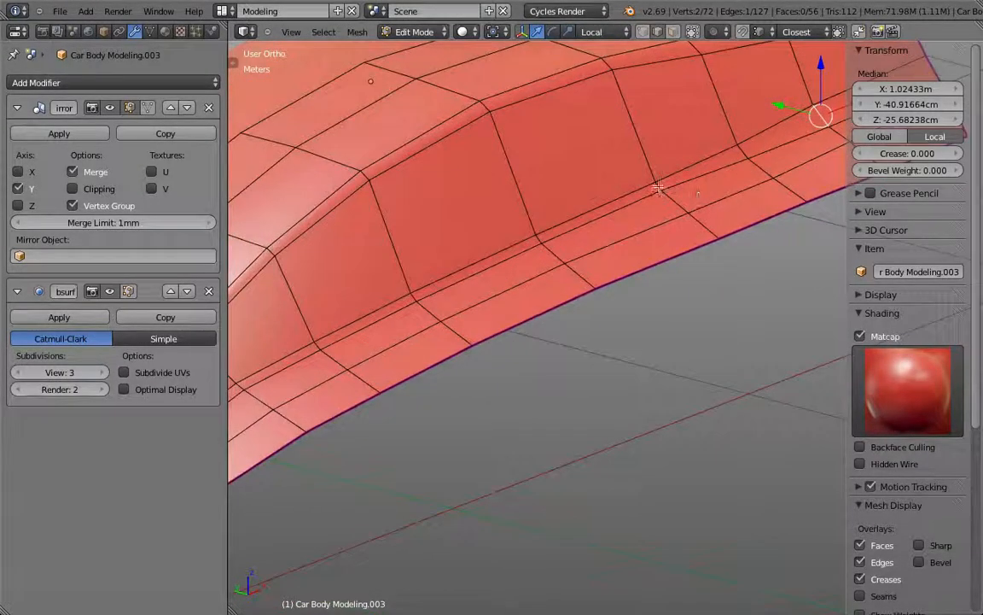
- Scale up two more cross edges of the lower bevel strip, continuing from the positive-X side to mid-length
right_click(658, 187)
key("s")
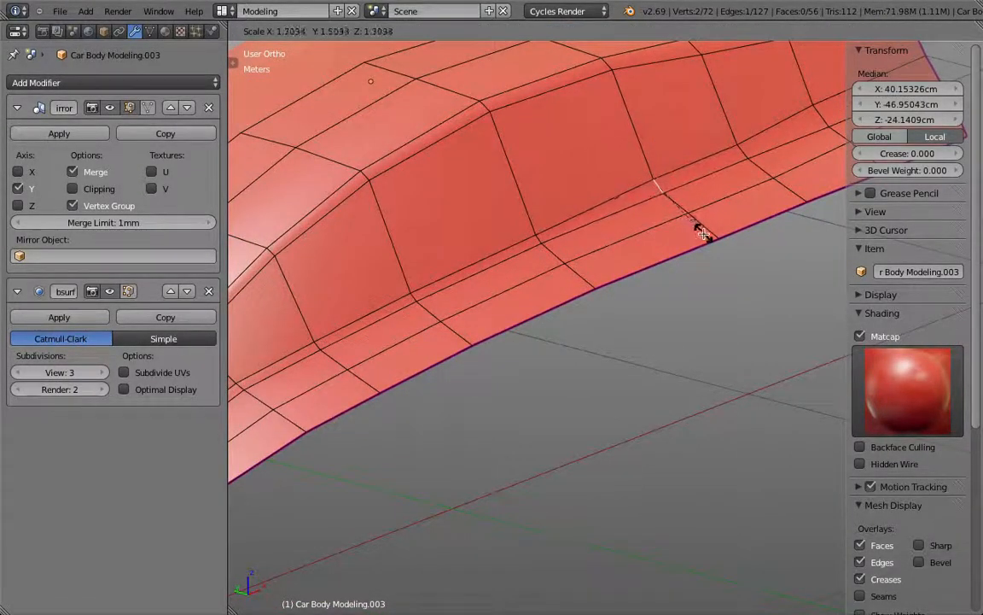
left_click(700, 230)
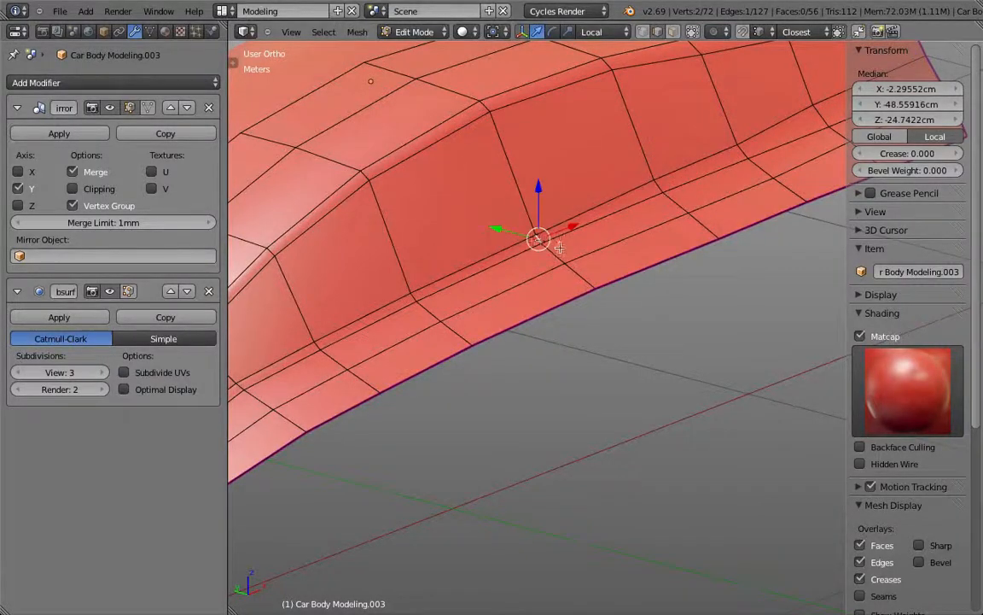
key("s")
left_click(559, 258)
scroll(526, 270, "down", 3)
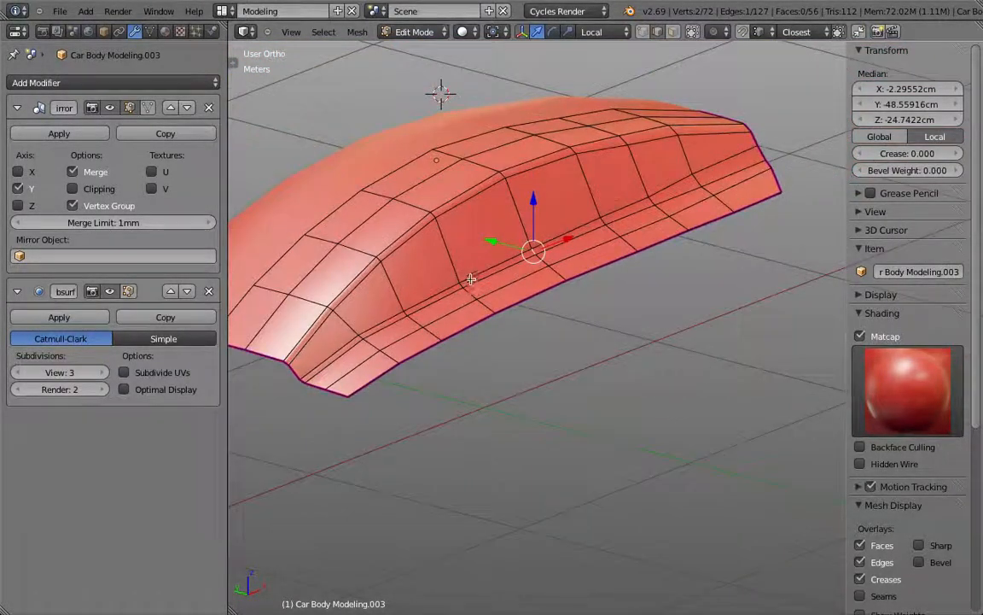
- Slightly scale the lower bevel strip's cross edge just on the negative-X side of mid-length, and widen the mid-length cross edge further
right_click(461, 286)
scroll(461, 286, "up", 4)
key("s")
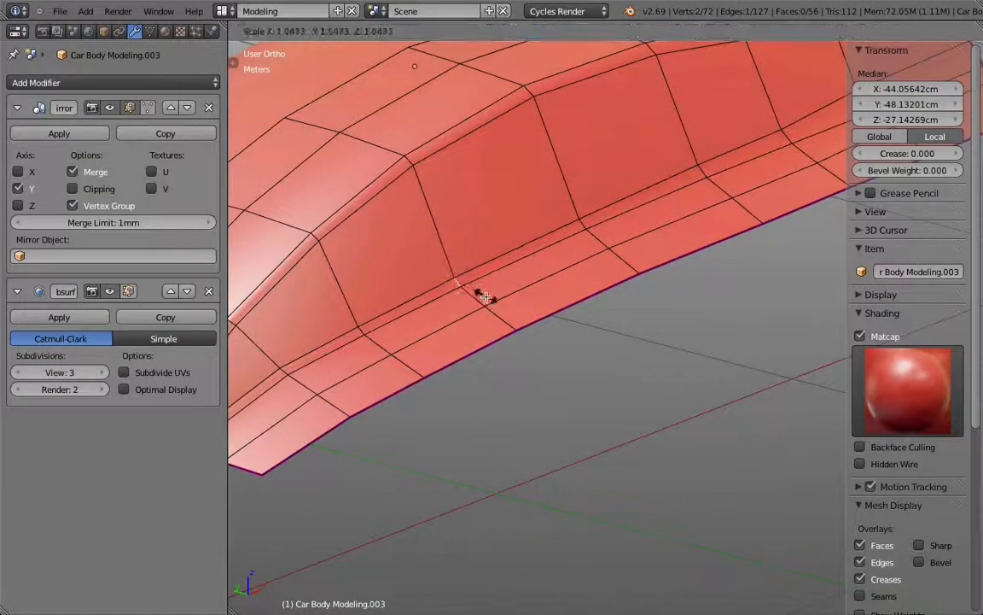
left_click(487, 300)
right_click(583, 226)
key("s")
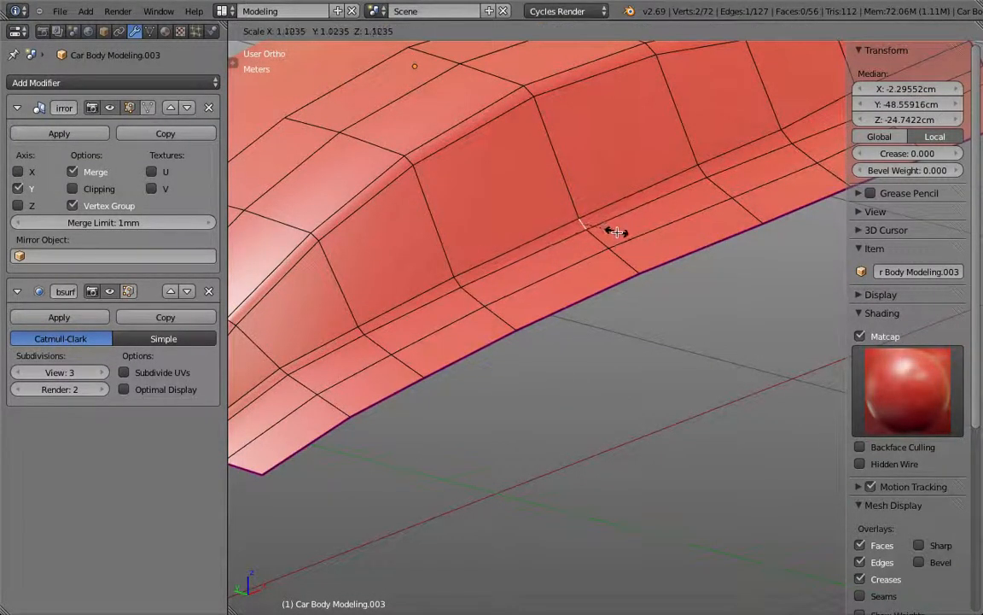
left_click(632, 229)
- Examine the smoothed body from above and from its end in Object Mode, checking how the bevel strips flow
scroll(656, 225, "down", 1)
scroll(734, 177, "down", 5)
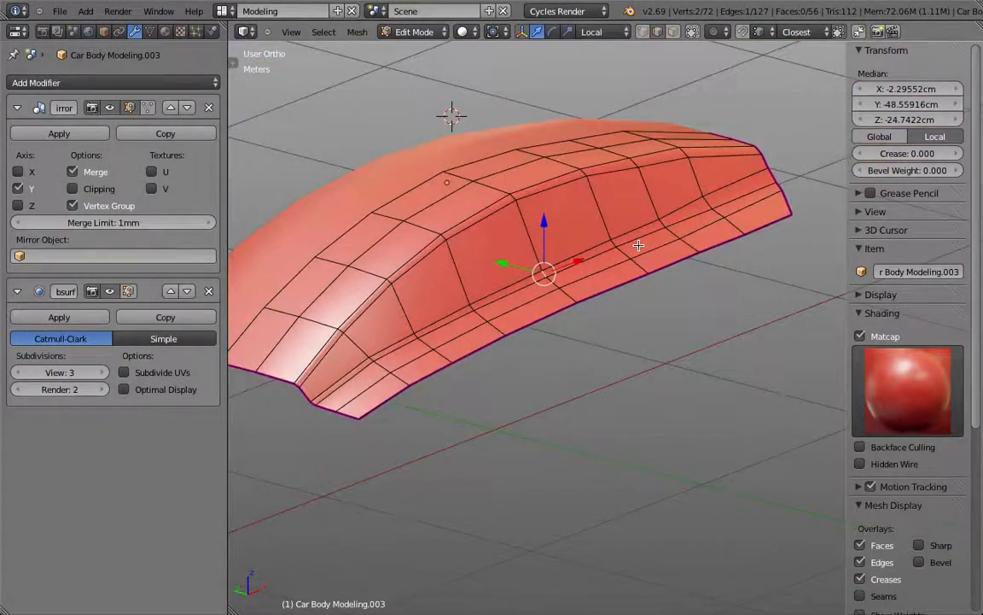
key("KP_7")
scroll(637, 246, "up", 4)
key("Tab")
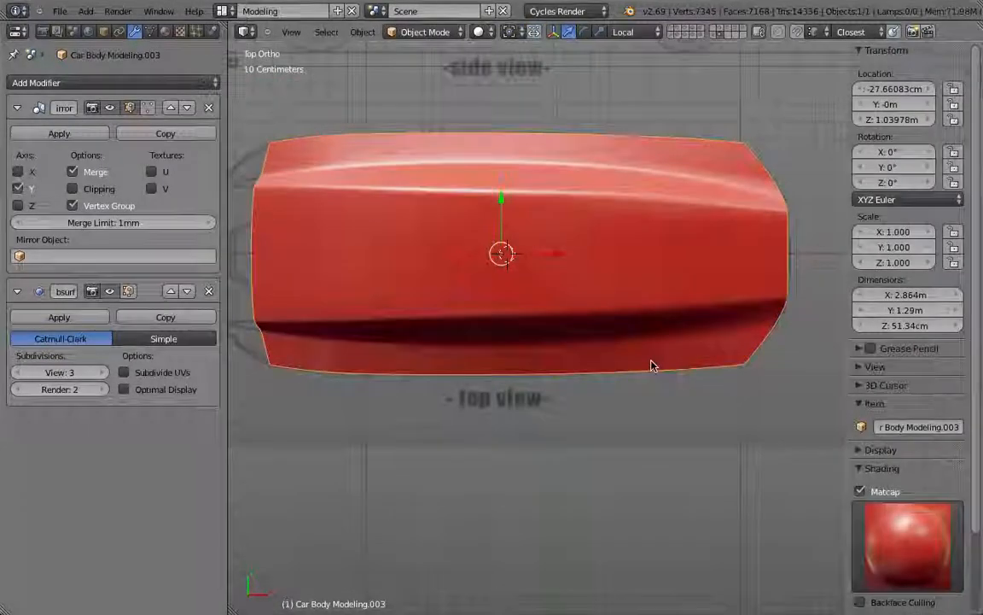
middle_click_drag(649, 364, 472, 186)
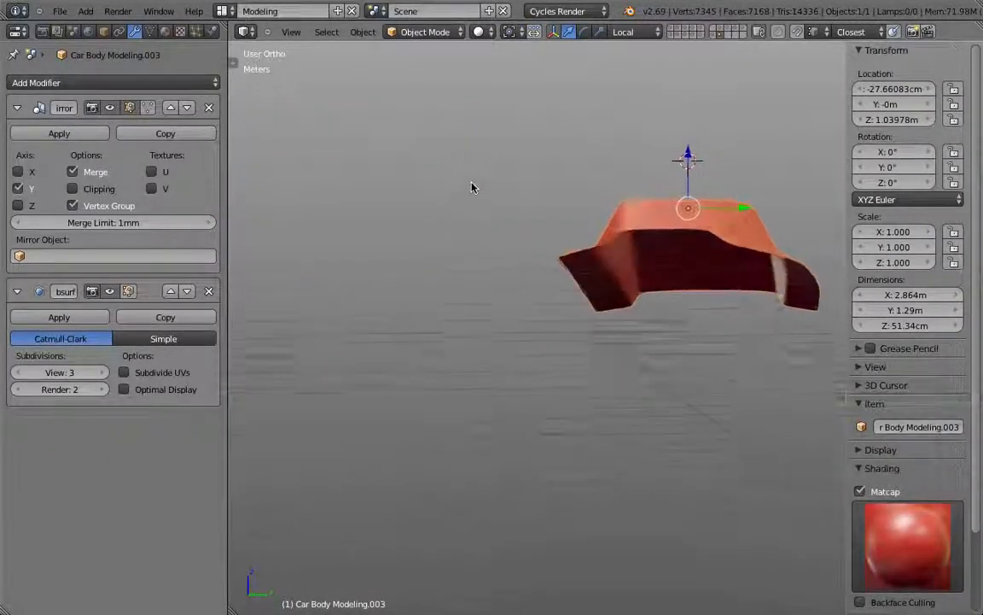
key("Tab")
key("Tab")
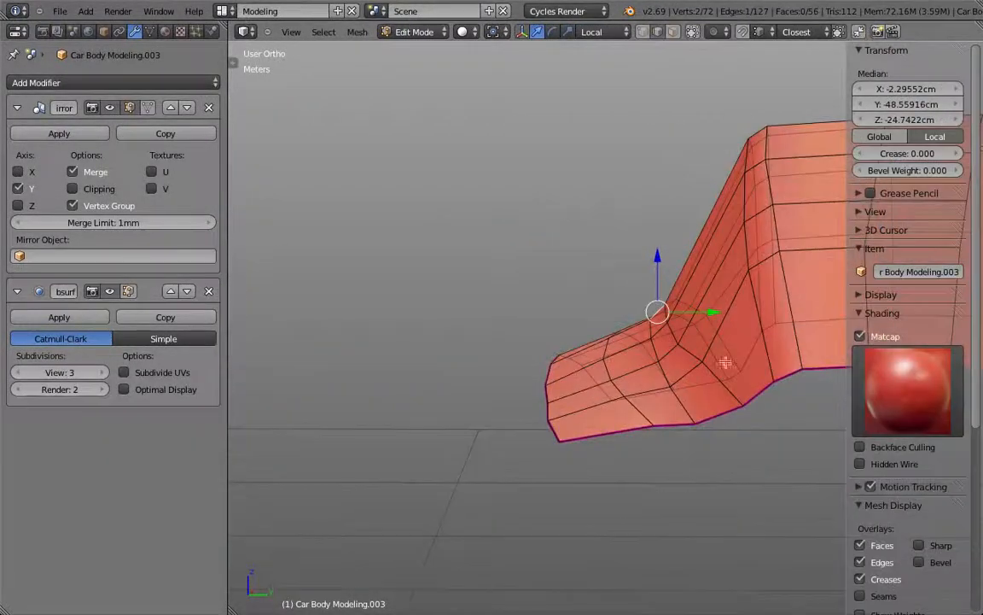
- Slightly widen the lower strip's second interior cross edge from the positive-X end and enlarge the upper strip's creased edge at that end
middle_click_drag(657, 324, 621, 301)
key("s")
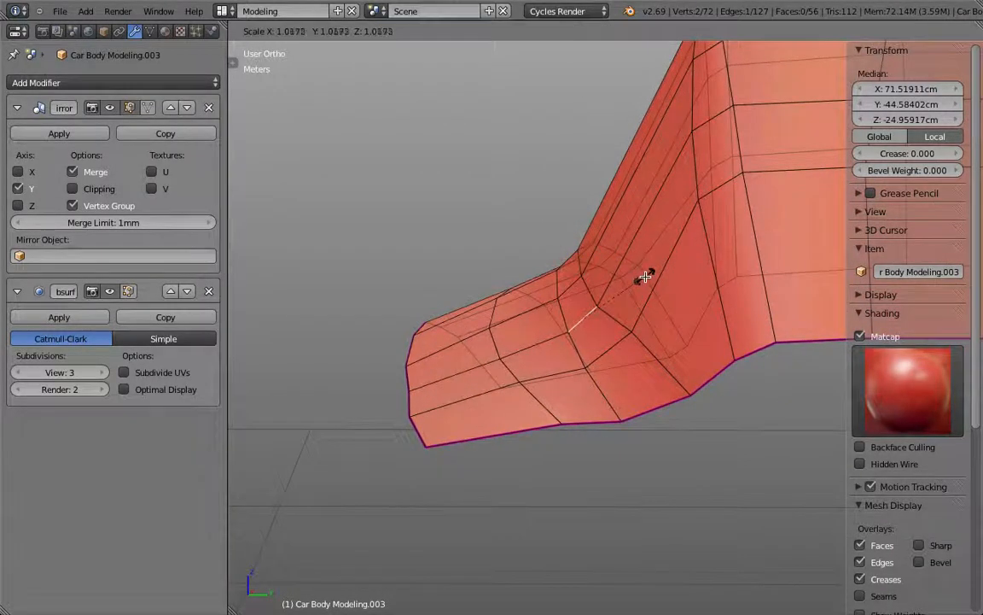
left_click(652, 270)
scroll(653, 271, "down", 2)
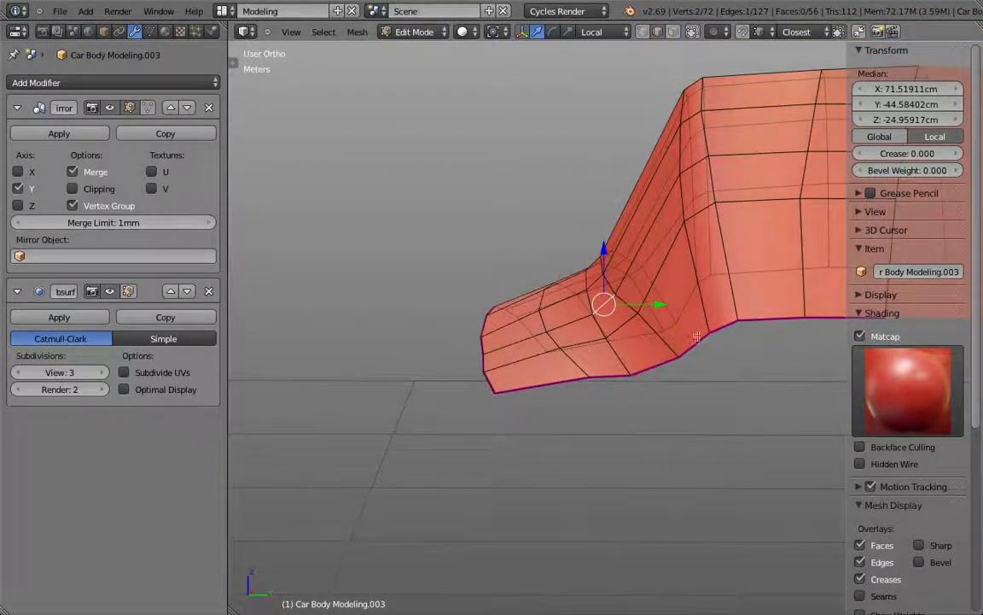
right_click(726, 327)
key("s")
left_click(771, 287)
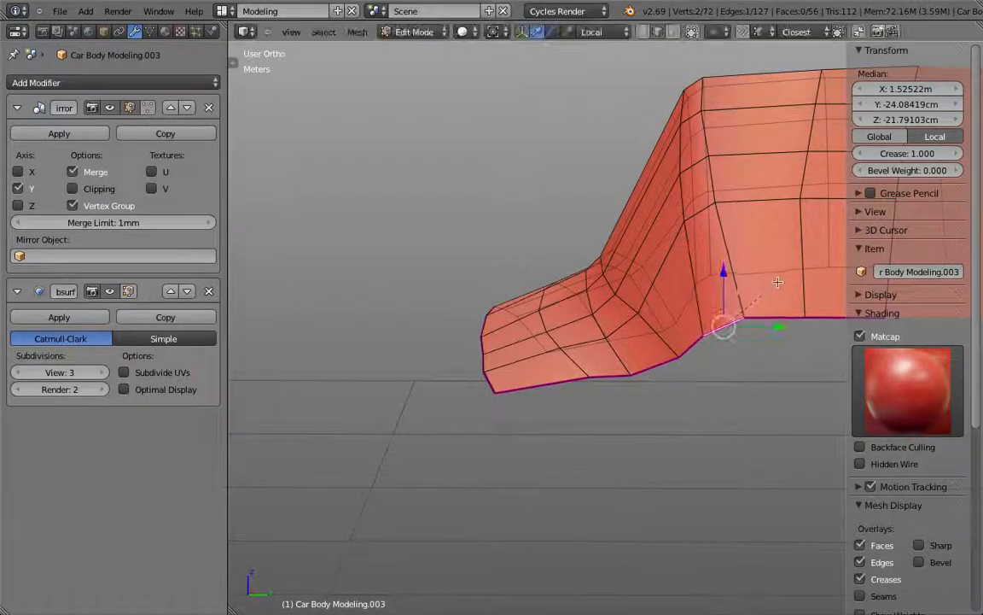
- Scale down the creased end edges of the upper and lower bevel strips at the body's negative-X end
key("Tab")
scroll(677, 337, "down", 2)
middle_click_drag(677, 336, 608, 325)
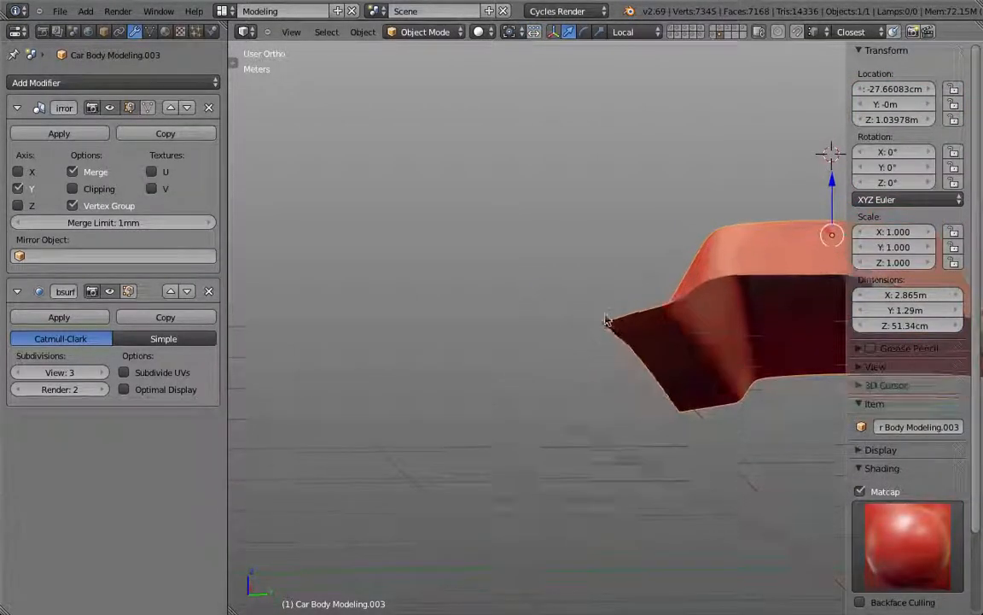
middle_click_drag(690, 313, 523, 315)
key("Tab")
scroll(523, 315, "up", 3)
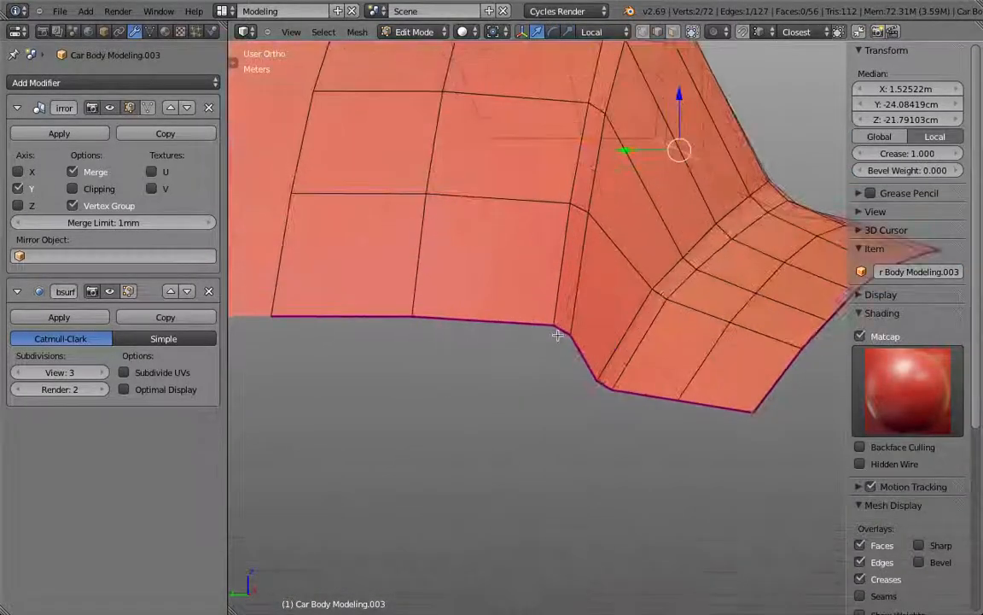
key("s")
left_click(585, 312)
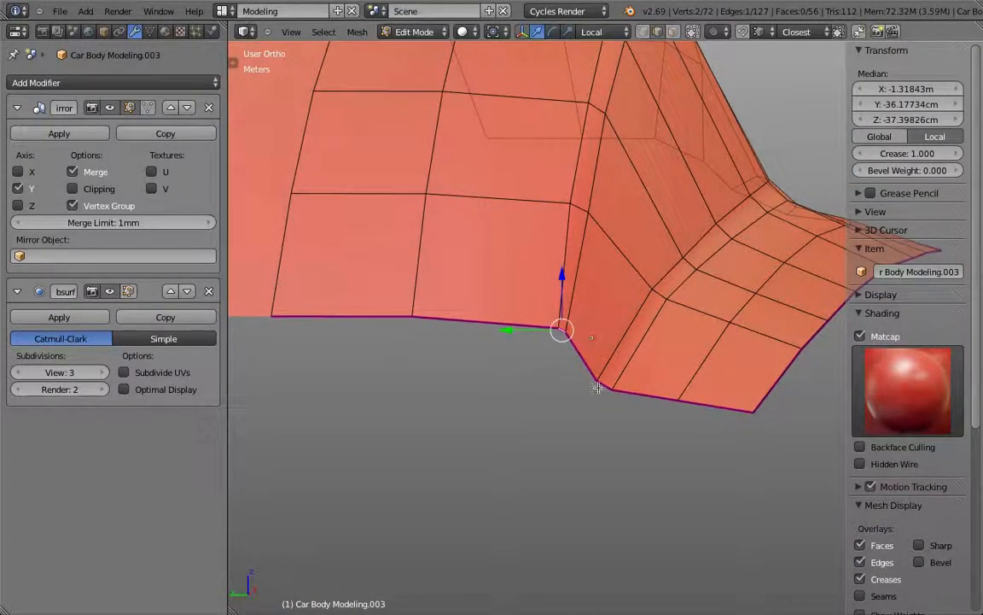
key("s")
left_click(655, 367)
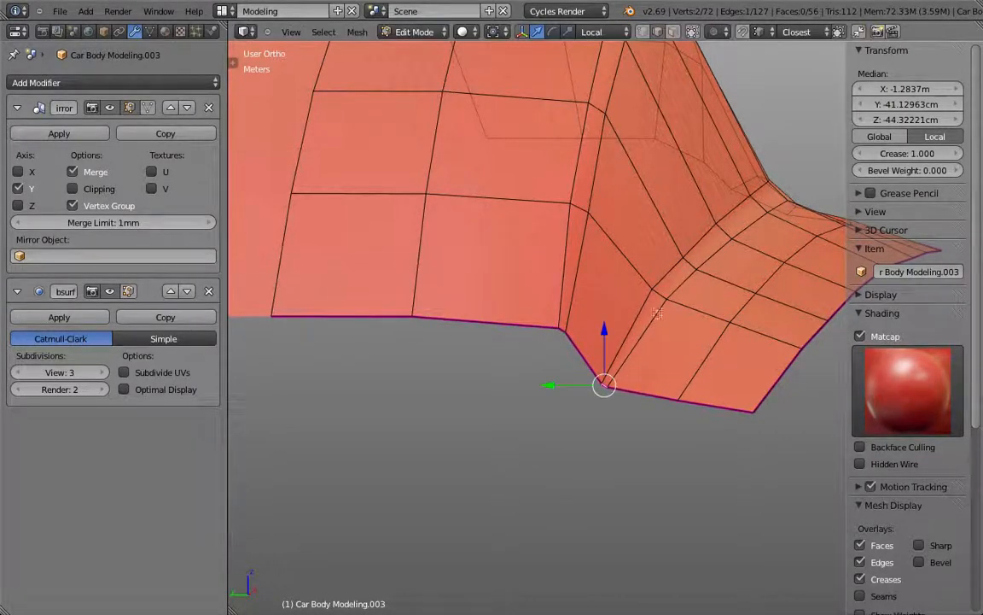
- Narrow the lower bevel strip's first interior cross edge near the negative-X end
right_click(661, 294)
key("s")
left_click(730, 304)
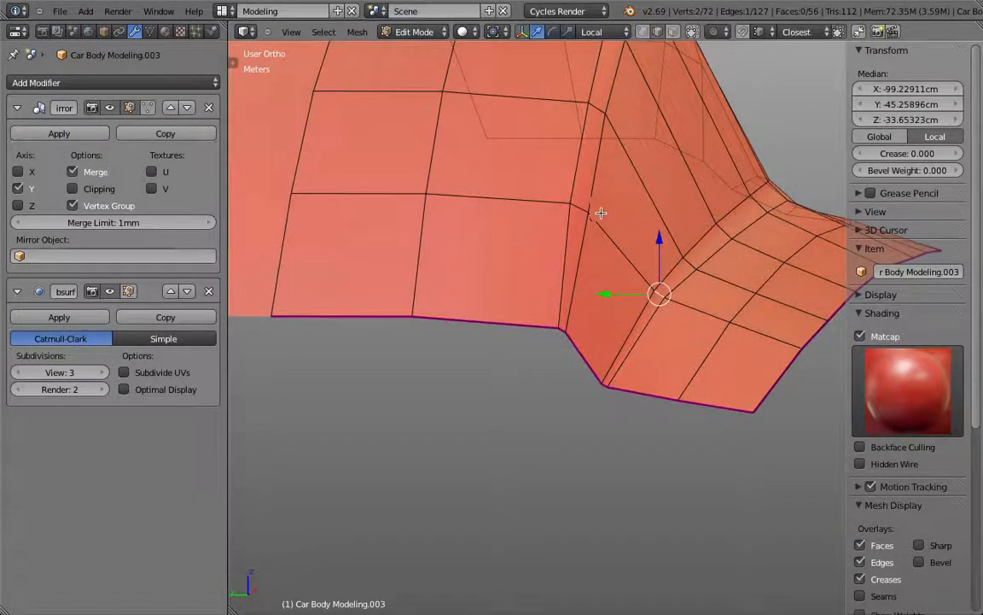
right_click(581, 208)
key("s")
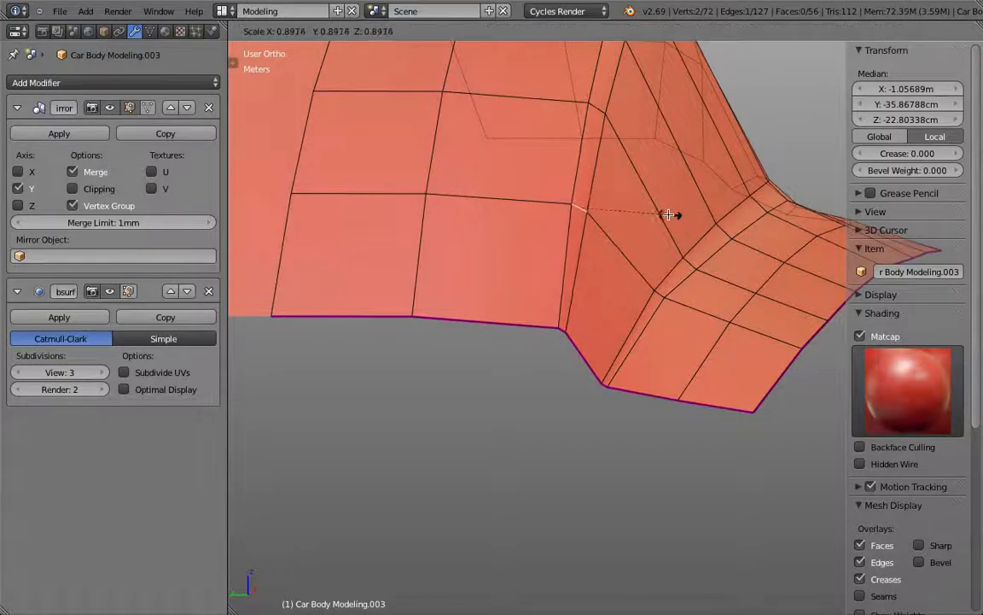
right_click(661, 215)
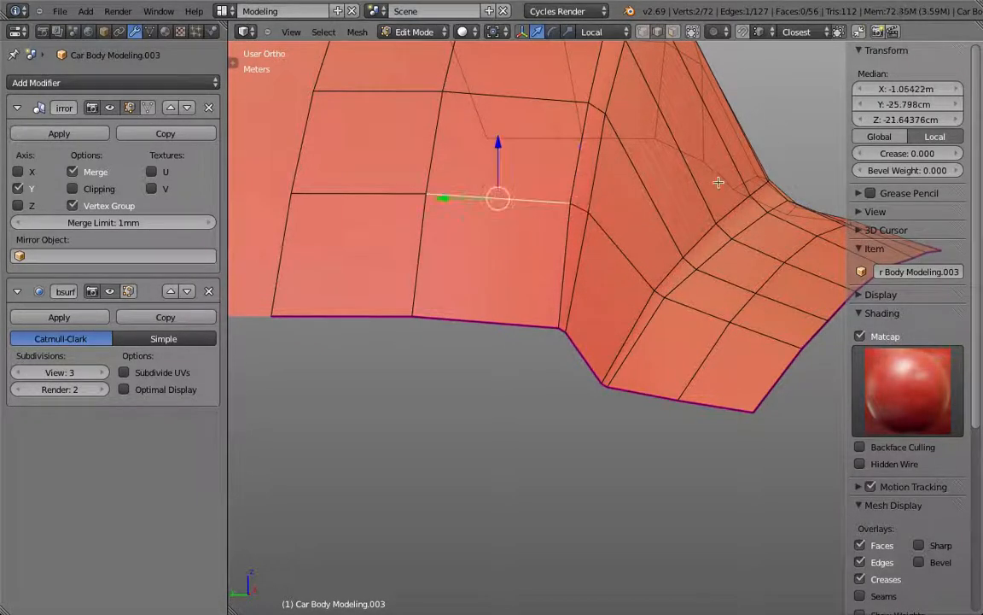
key("s")
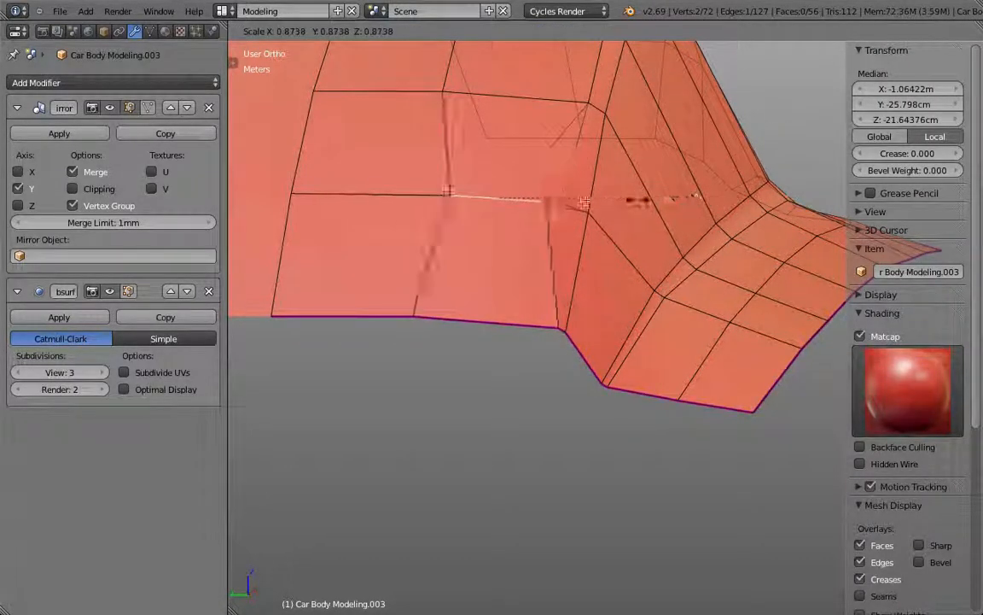
- Scale the upper bevel strip's first interior cross edge at the negative-X end to about 0.47 and narrow its creased end edge further
right_click(583, 207)
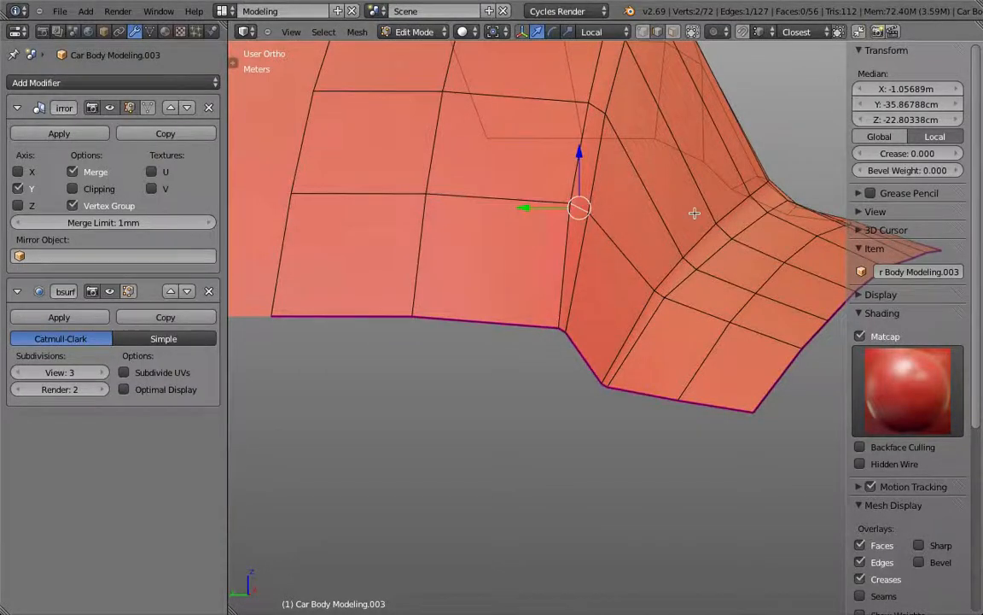
key("s")
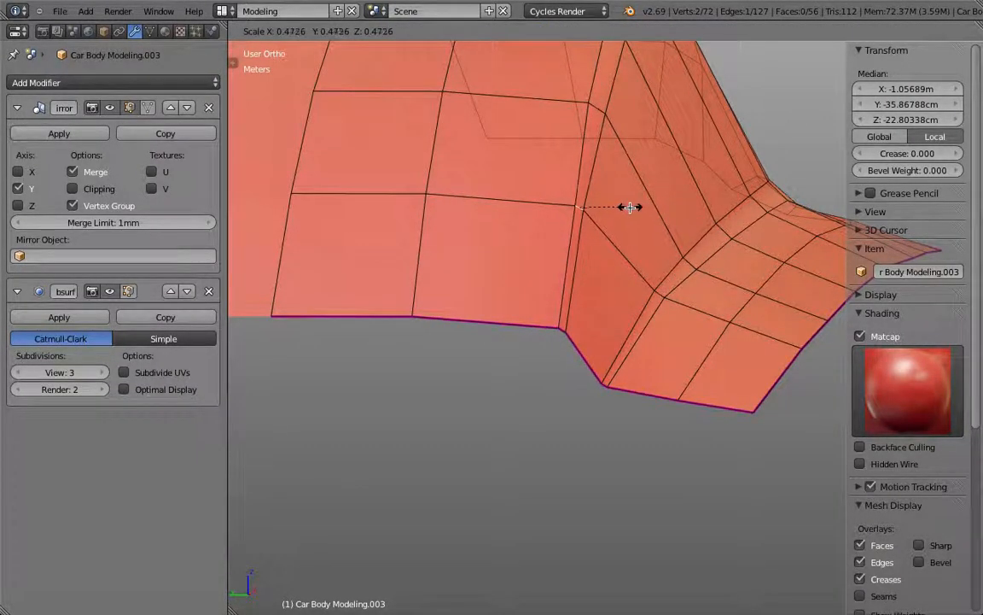
left_click(632, 208)
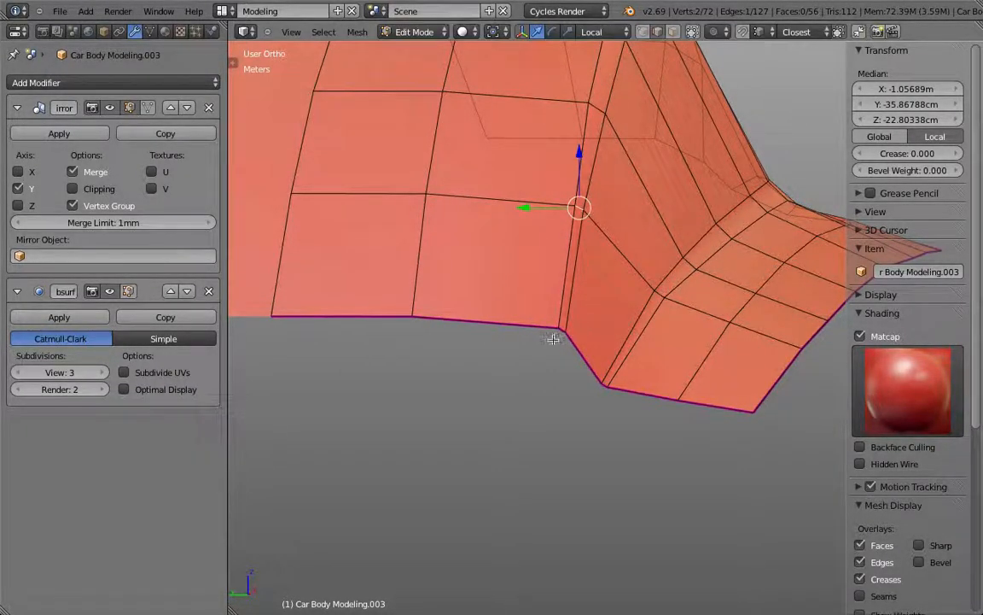
key("s")
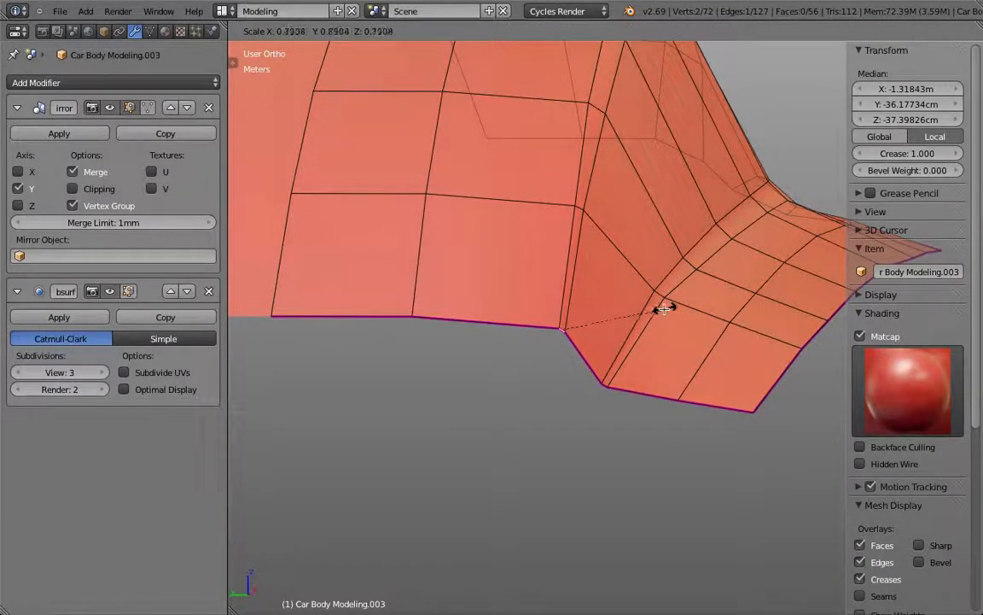
left_click(663, 308)
- Scale down the lower bevel strip's first interior cross edge again, plus the second one in from the negative-X end
middle_click_drag(658, 307, 691, 267)
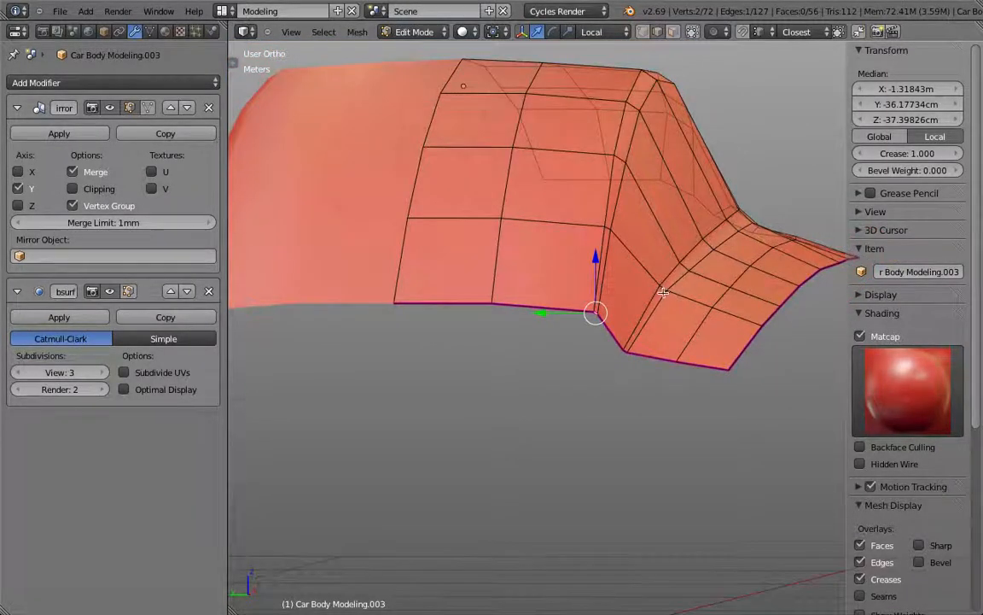
right_click(669, 287)
scroll(718, 287, "up", 3)
key("s")
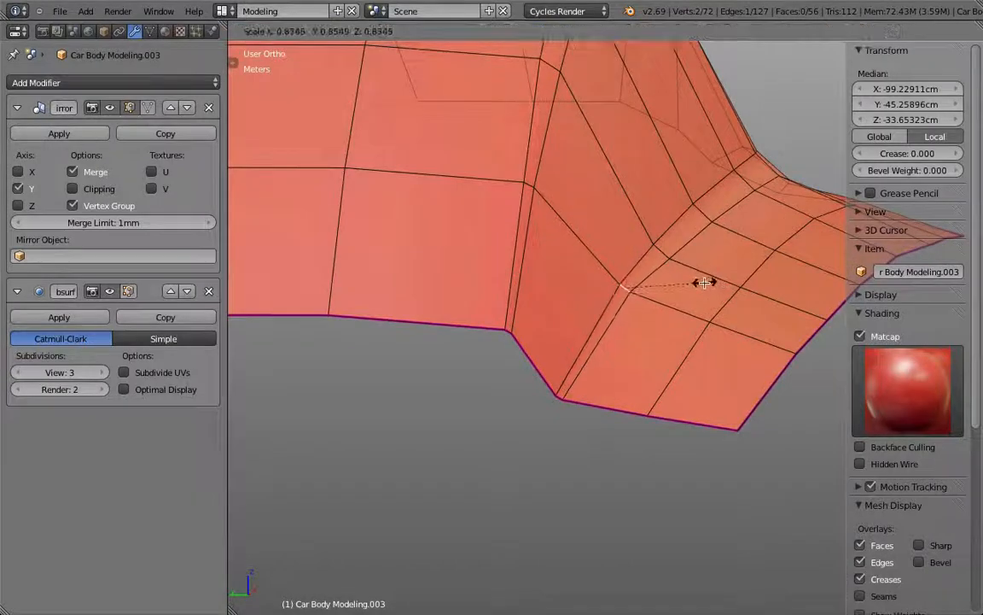
left_click(702, 282)
right_click(658, 248)
key("s")
left_click(689, 253)
scroll(721, 256, "down", 3)
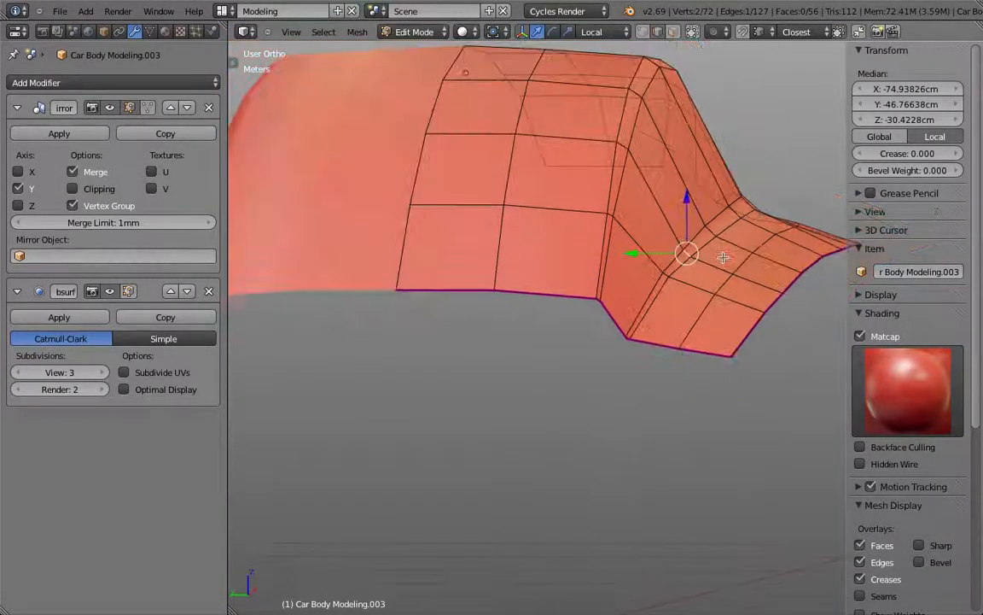
- Fit the edit cage to the subdivided surface, examine the bevelled body's edge flow from several angles, and return to object mode
key("Tab")
key("Tab")
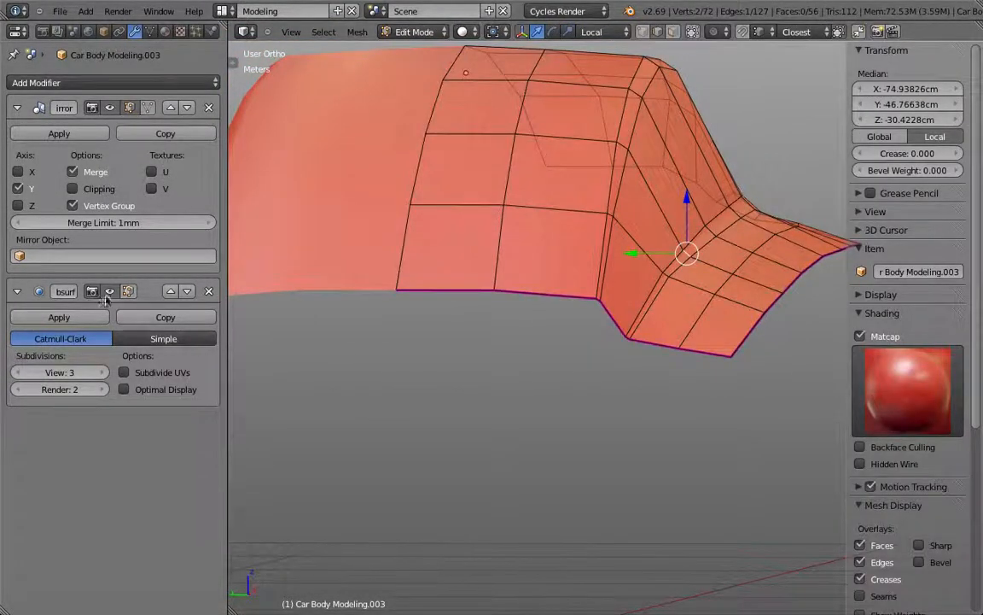
scroll(601, 262, "down", 4)
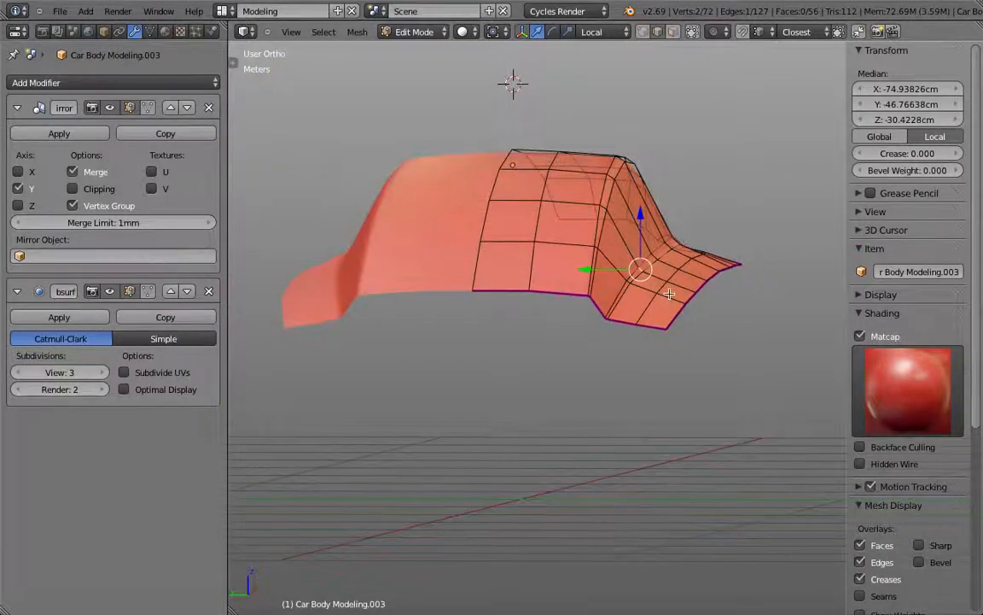
left_click(148, 291)
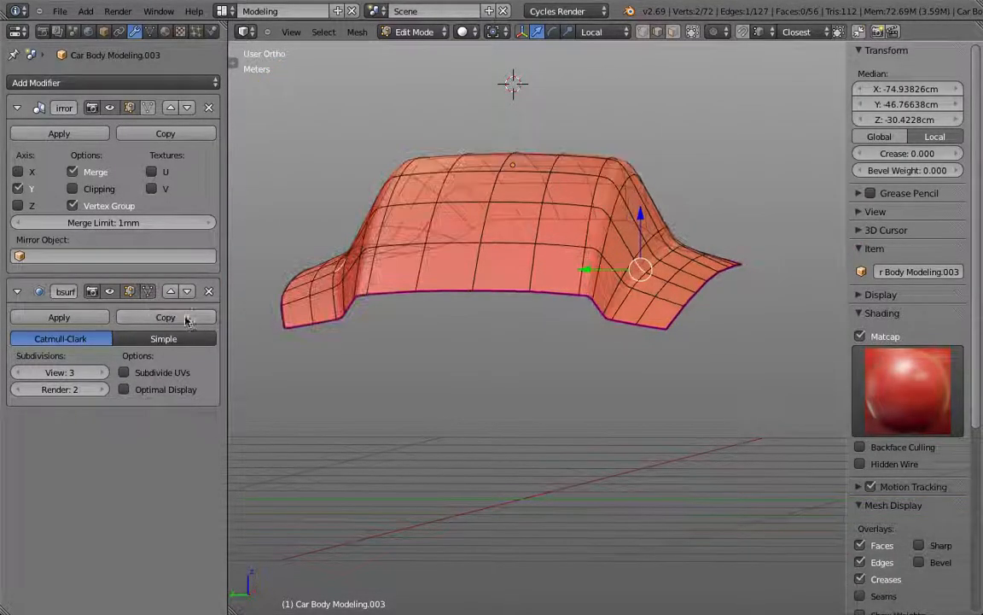
middle_click_drag(710, 276, 451, 89)
middle_click_drag(626, 283, 573, 294)
scroll(541, 417, "up", 4)
scroll(540, 417, "down", 5)
key("KP_7")
key("Tab")
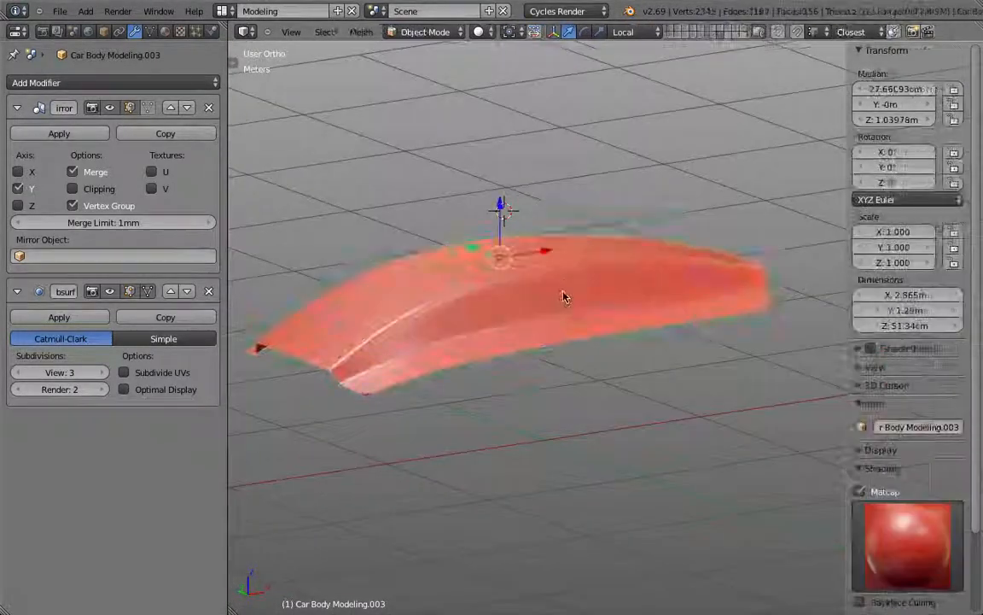
- Show the other body layer together with the bevelled version, compare both in shaded and wireframe display, and isolate the bevelled body again
left_click(712, 35, "shift")
key("z")
middle_click_drag(595, 297, 661, 287)
key("z")
scroll(671, 292, "up", 5)
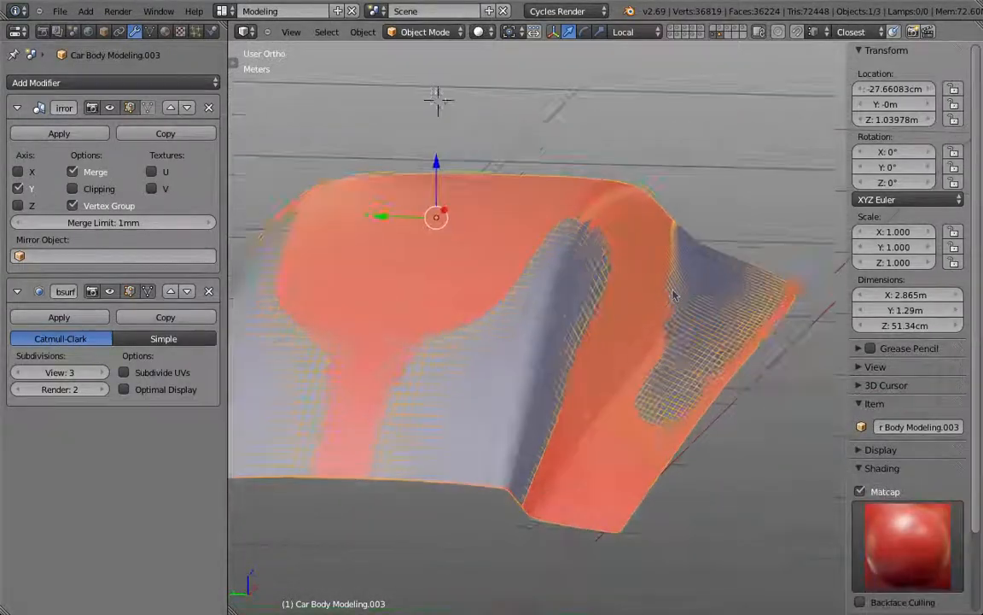
middle_click_drag(600, 289, 622, 242)
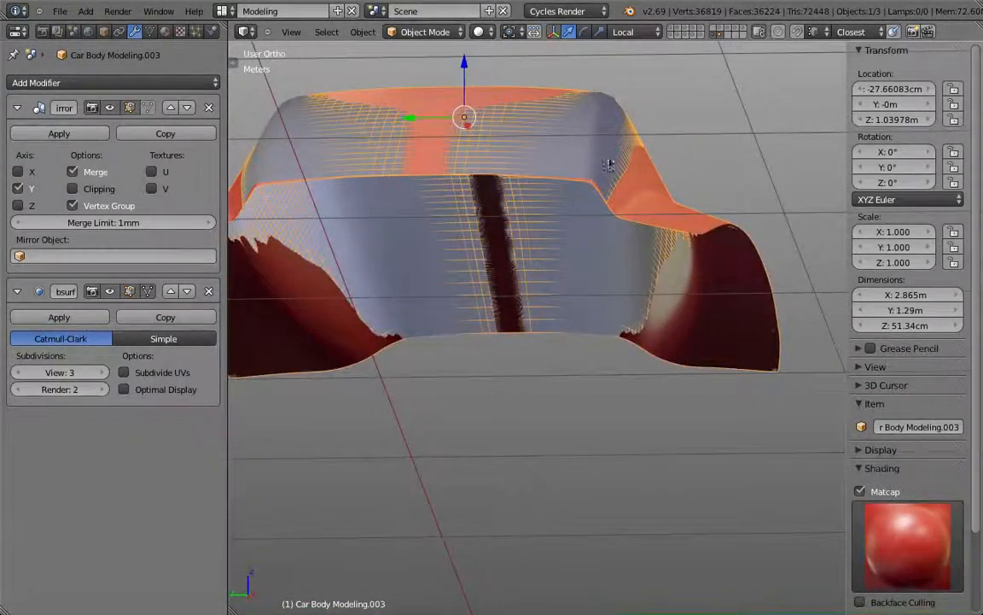
middle_click_drag(694, 225, 783, 276)
key("z")
key("z")
key("z")
key("z")
key("z")
scroll(783, 276, "down", 2)
key("KP_1")
key("z")
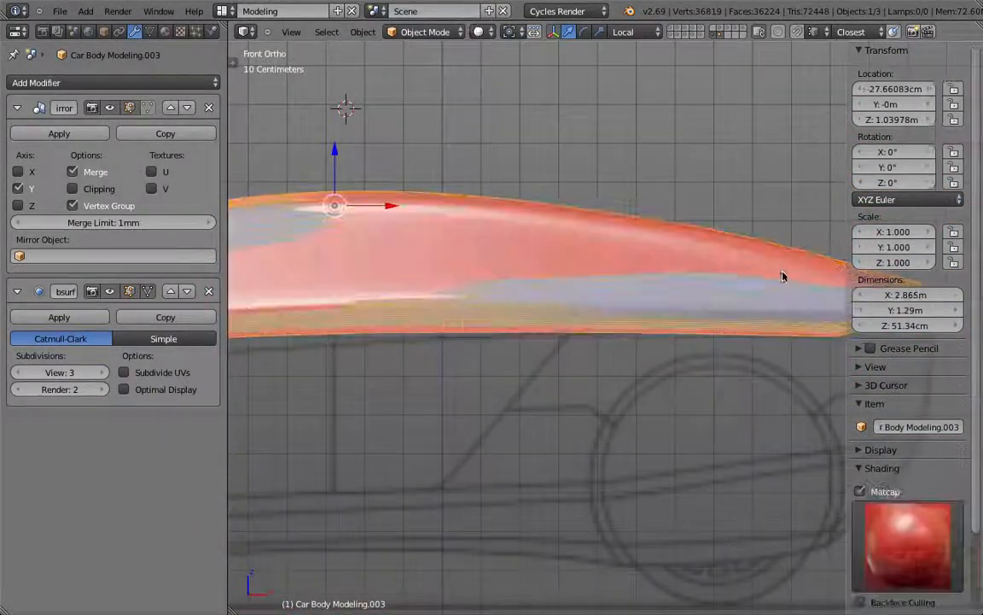
scroll(783, 275, "down", 4)
left_click(719, 35)
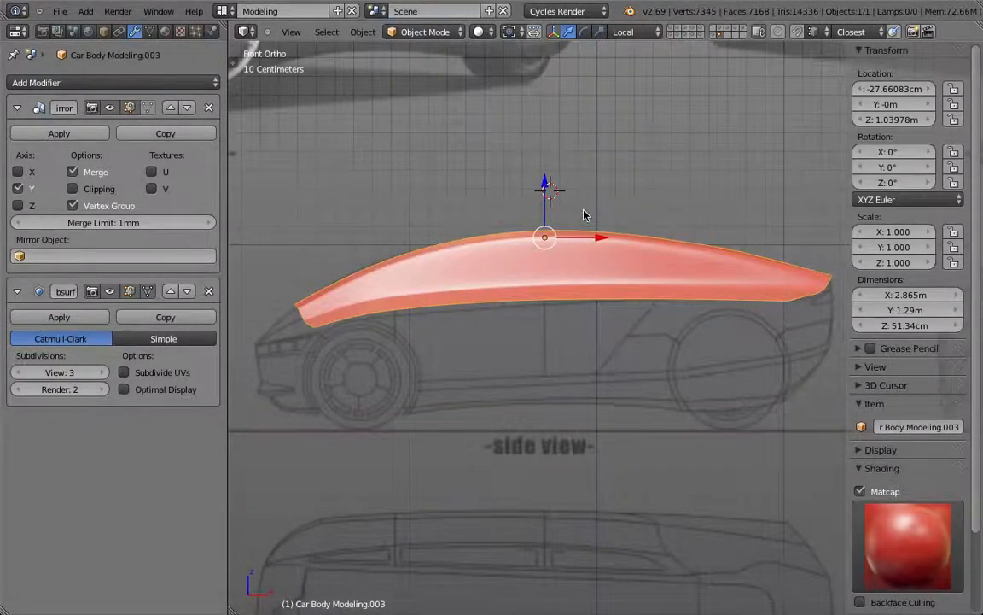
- Enter mesh editing on the bevelled body and stop fitting the edit cage to the subdivided surface
middle_click_drag(584, 214, 585, 259)
key("Tab")
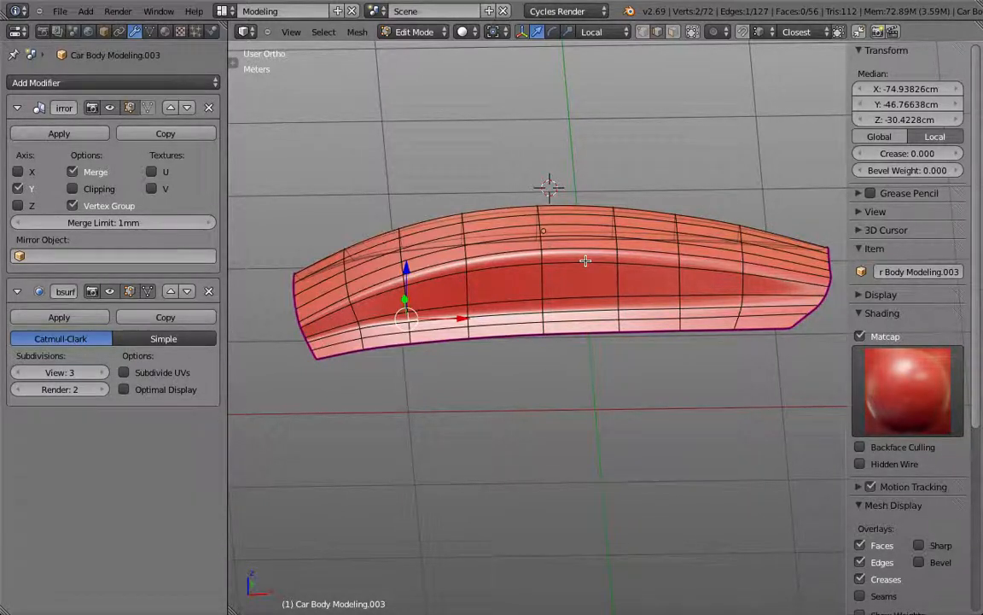
left_click(149, 292)
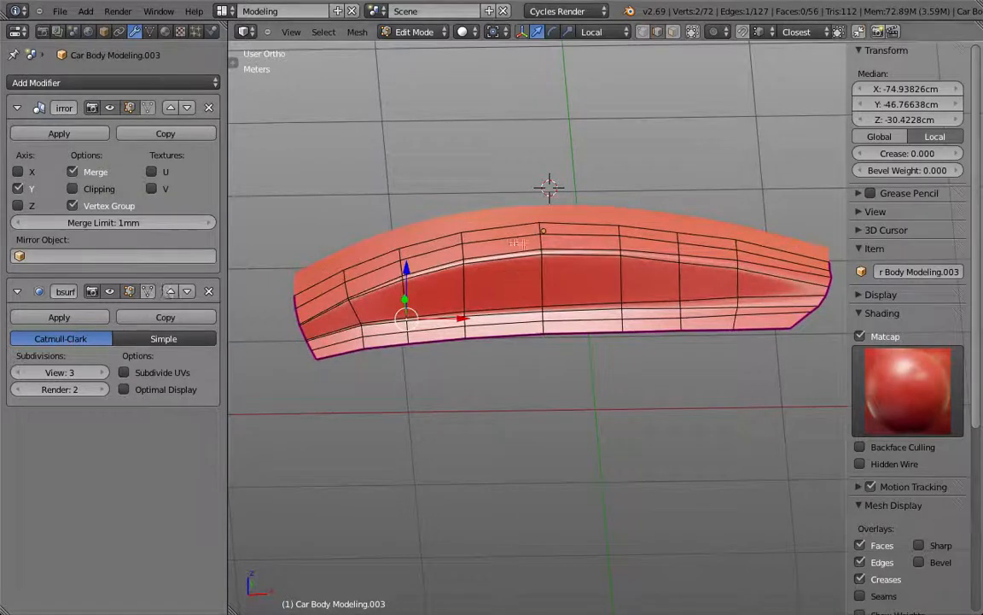
middle_click_drag(516, 244, 552, 244)
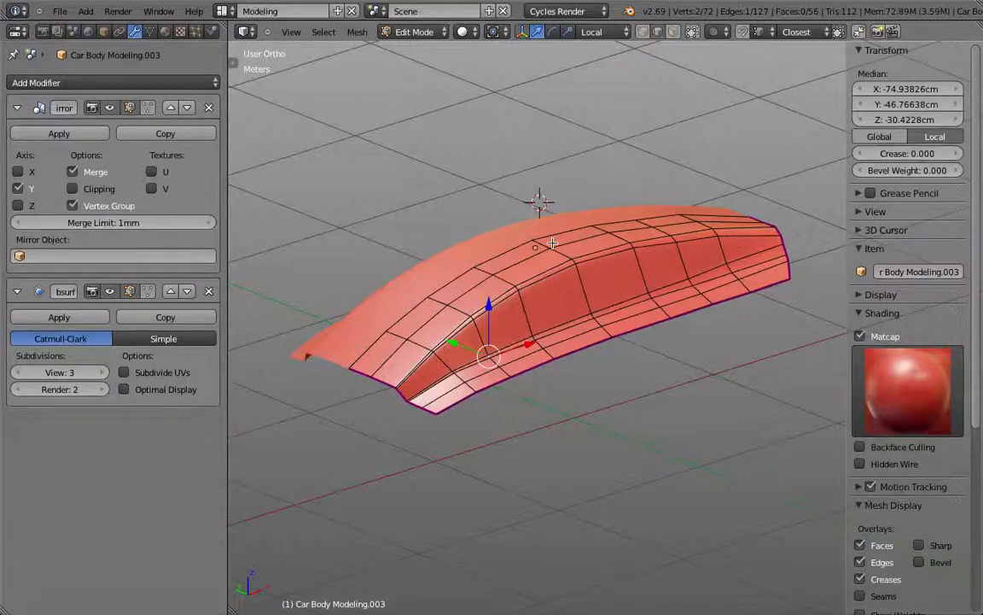
- Slightly scale up three neighbouring cross edges of the upper bevel strip in the positive-X half of the body
key("KP_1")
scroll(671, 265, "up", 2)
middle_click_drag(694, 224, 527, 215)
scroll(538, 248, "up", 2)
right_click(524, 214)
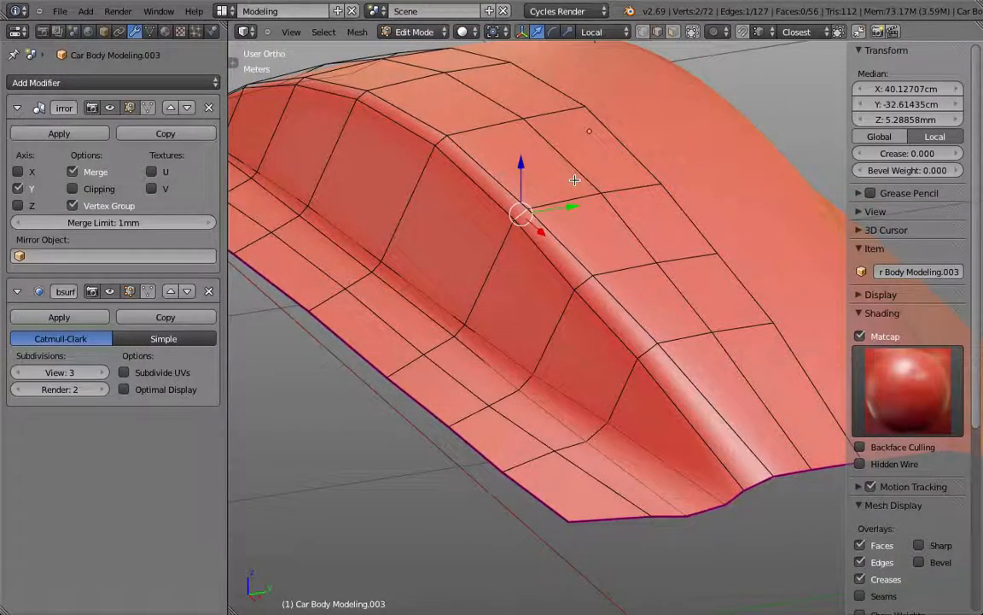
key("s")
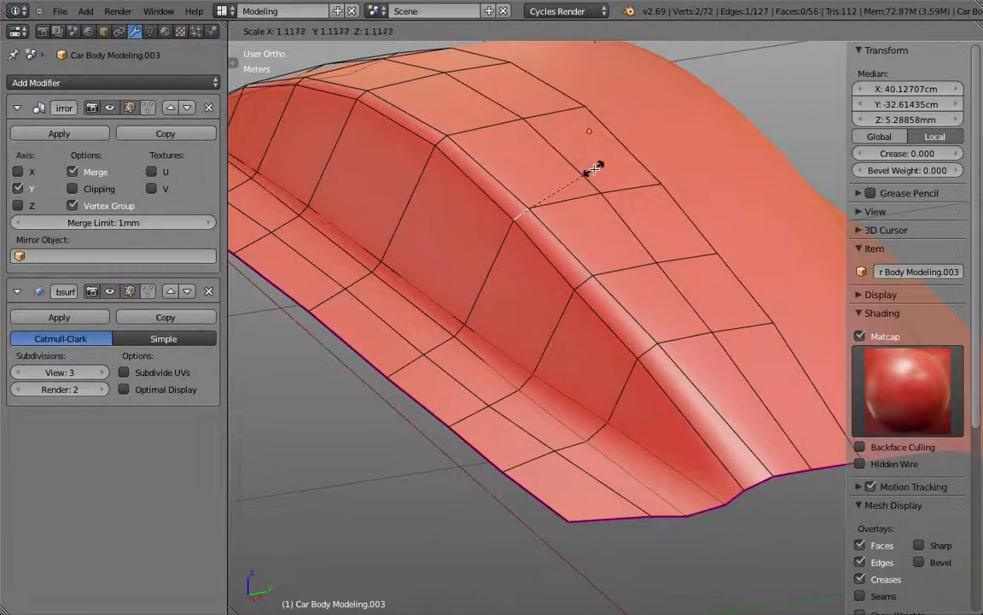
left_click(595, 169)
right_click(654, 356)
key("s")
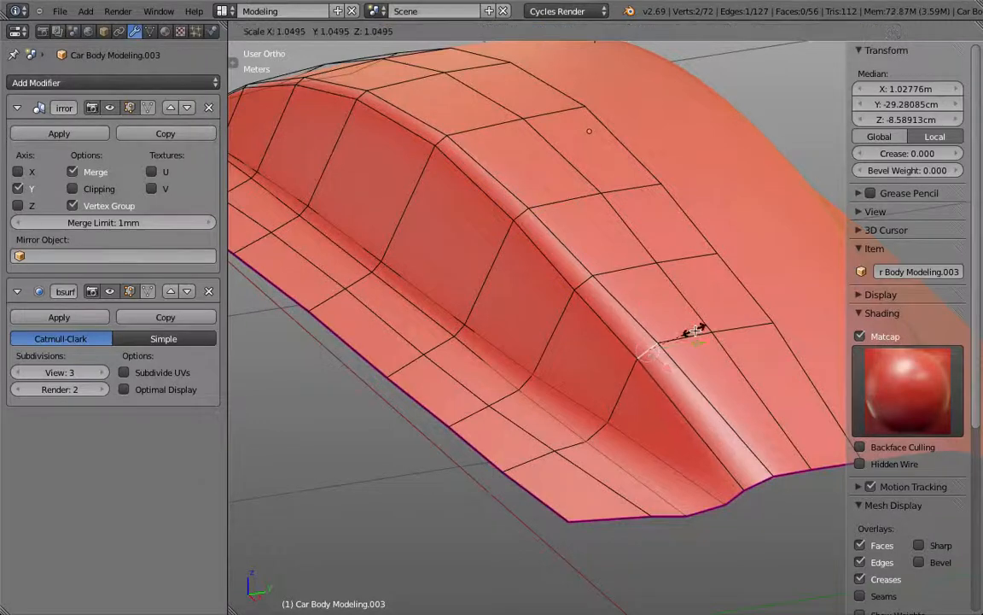
left_click(698, 331)
right_click(583, 281)
key("s")
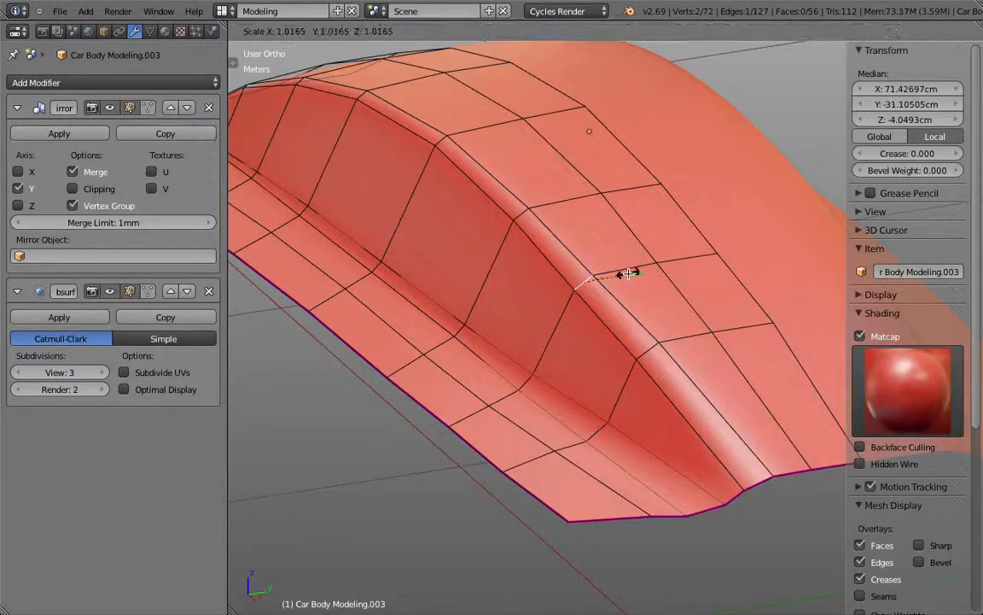
left_click(628, 274)
- Return to object mode and turn off the Subdivision Surface modifier's viewport display, with the body in wireframe front view
key("Tab")
scroll(626, 327, "down", 3)
middle_click_drag(626, 327, 681, 354)
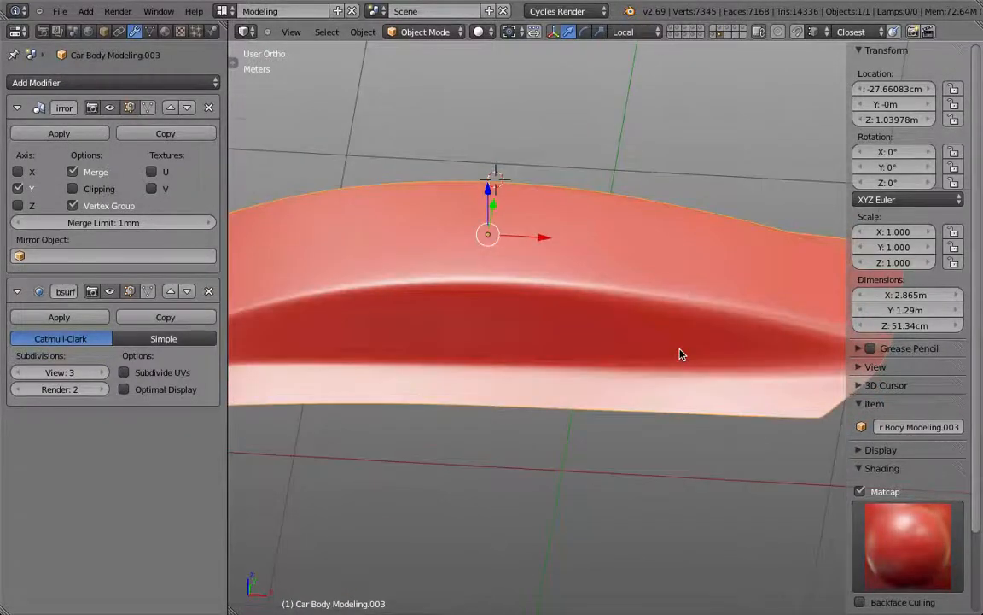
key("KP_1")
key("z")
left_click(109, 291)
key("Home")
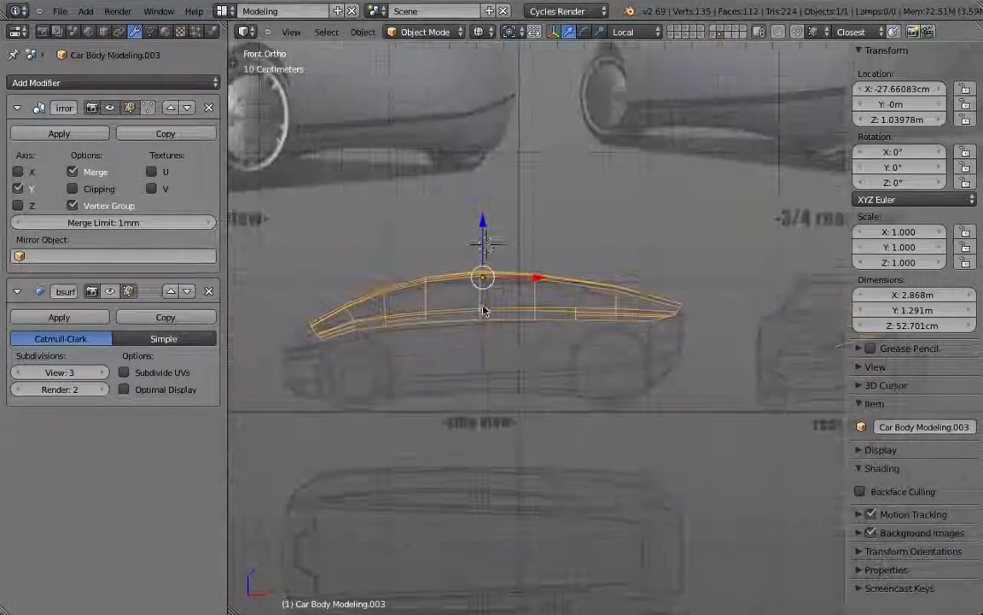
- Export only the selected body as the OBJ file "CD Redline Car v2 New.obj" in the Deus Ex HR Redline Car folder
left_click(59, 11)
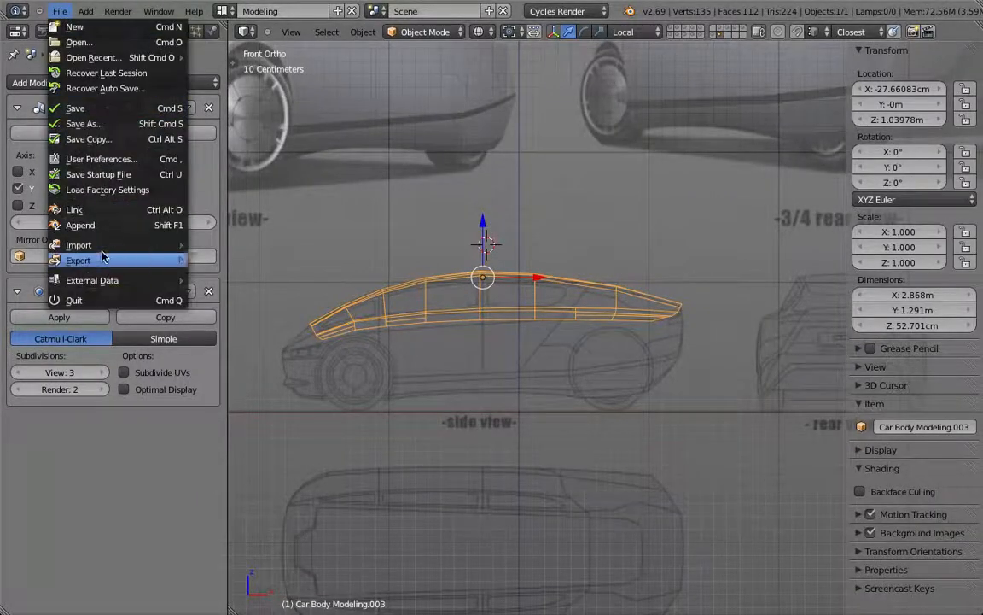
mouse_move(101, 259)
left_click(246, 354)
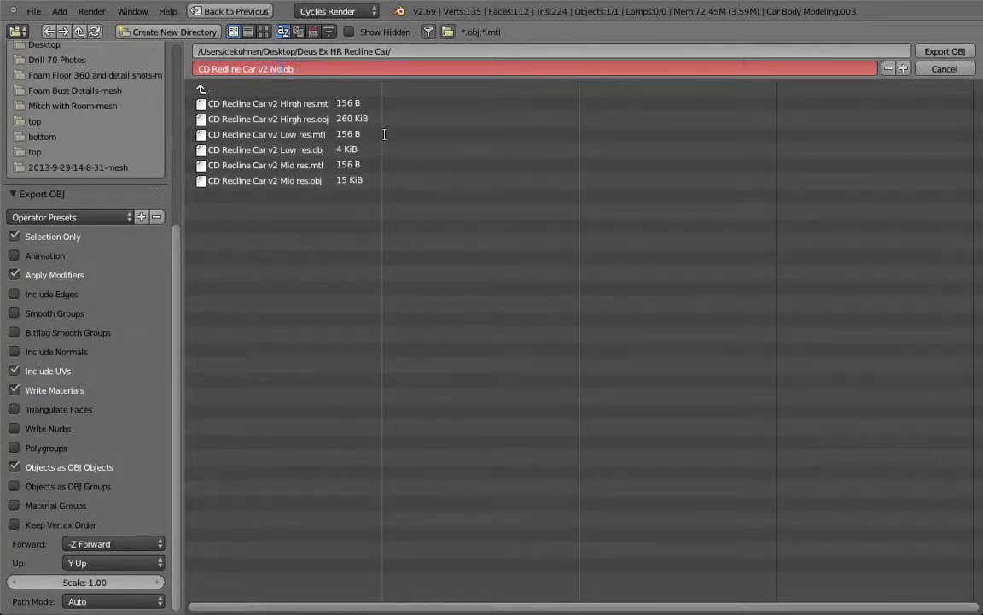
key("Return")
- Switch to Fusion 360 and insert "CD Redline Car v2 New.obj" from the Deus Ex HR Redline Car desktop folder as a mesh
key("super+Tab")
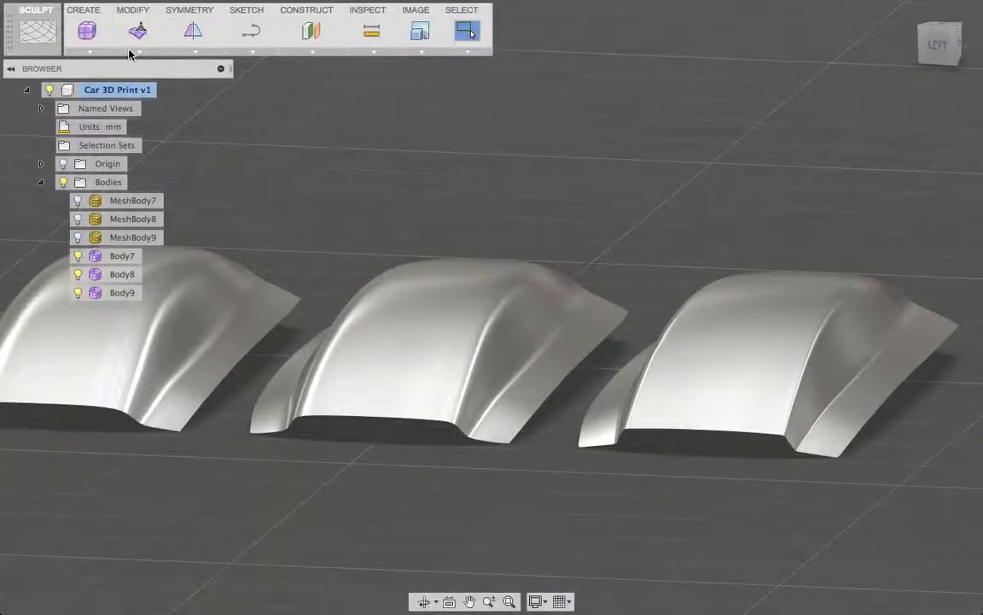
left_click(138, 49)
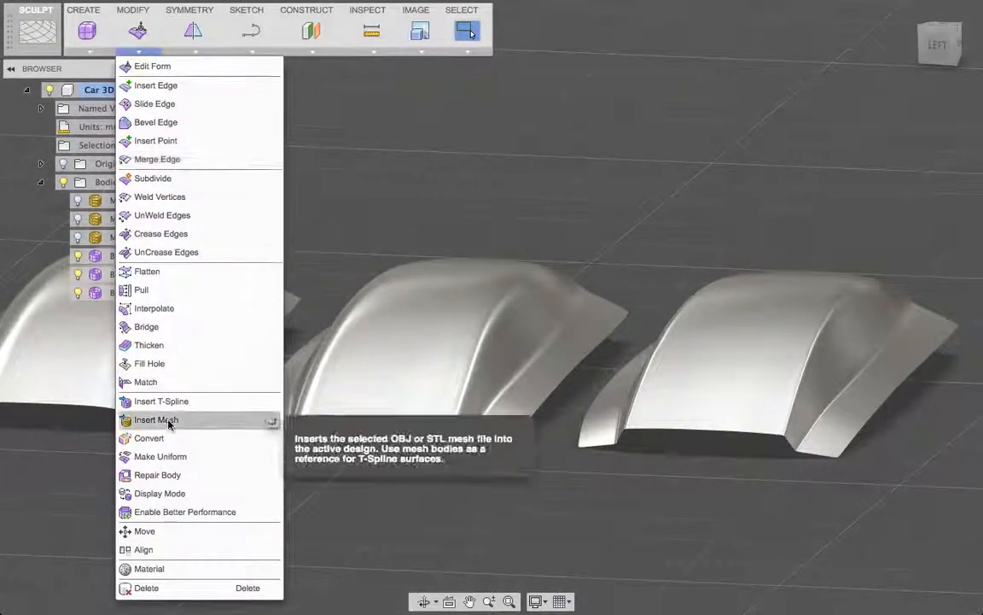
left_click(256, 418)
left_click(278, 164)
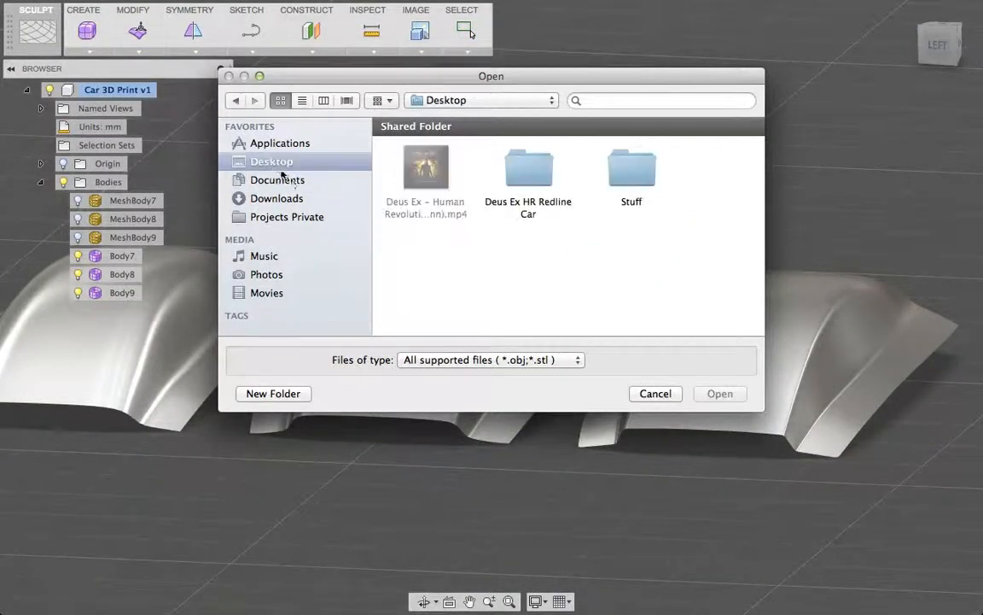
double_click(536, 190)
scroll(593, 266, "down", 3)
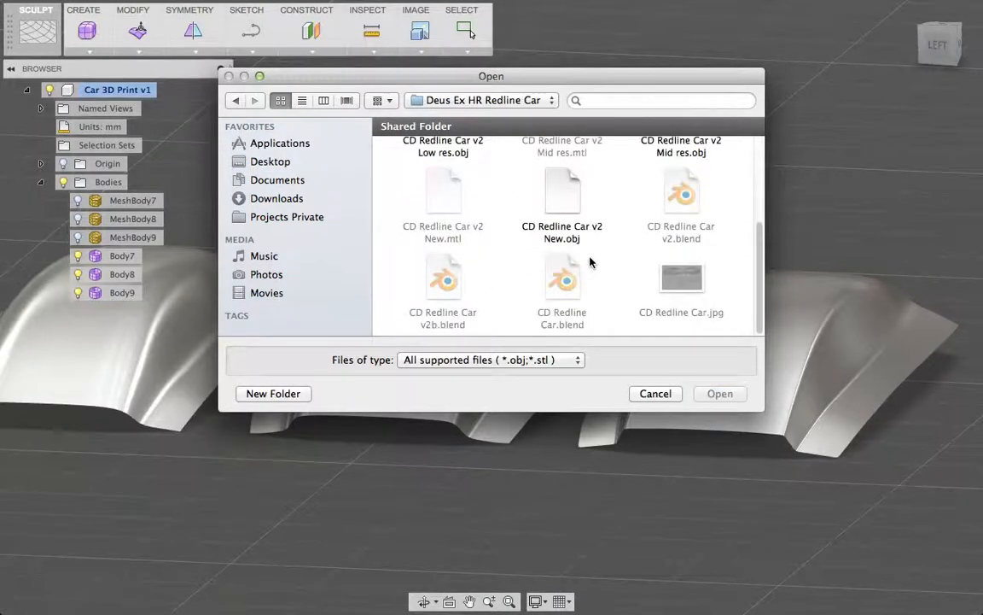
double_click(562, 201)
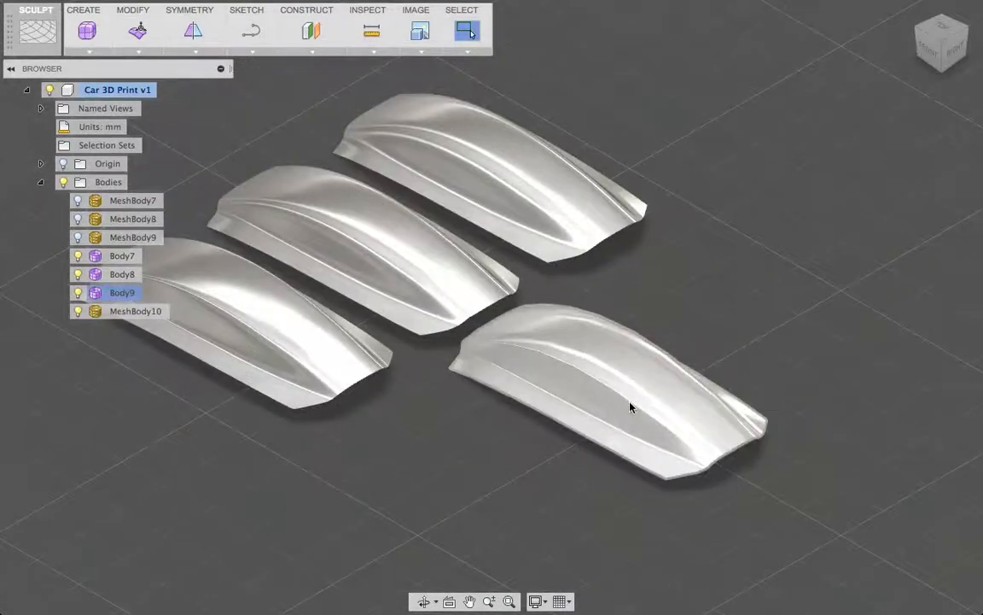
- Convert the newly inserted car mesh body to a T-Spline body
left_click(630, 407)
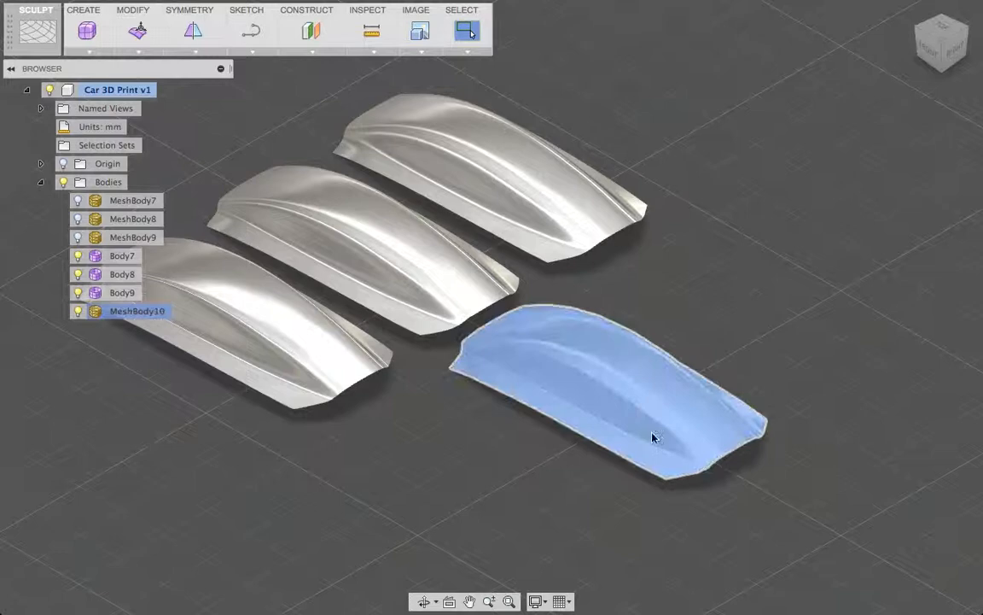
right_click(120, 313)
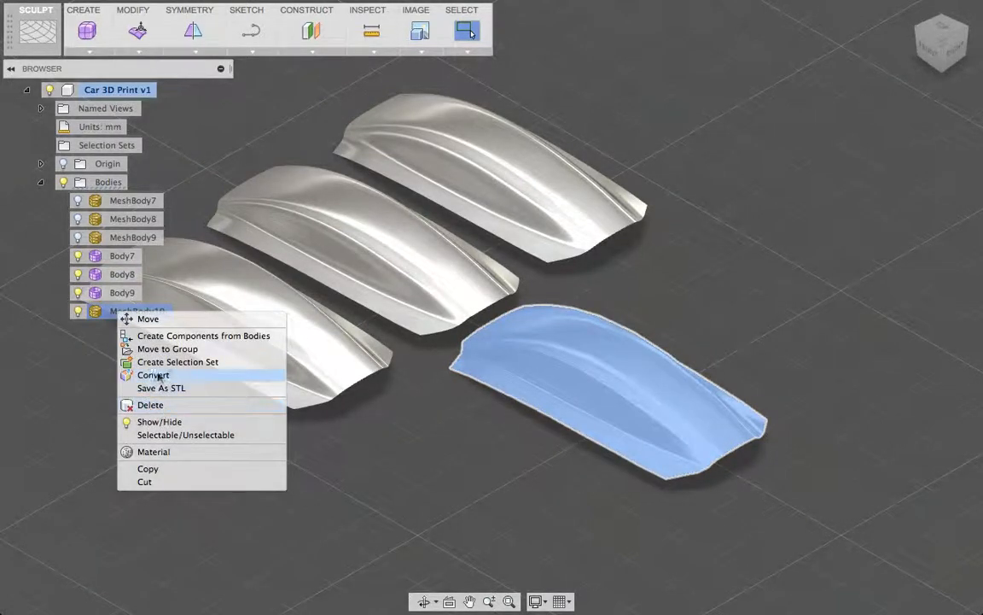
left_click(153, 376)
left_click(890, 222)
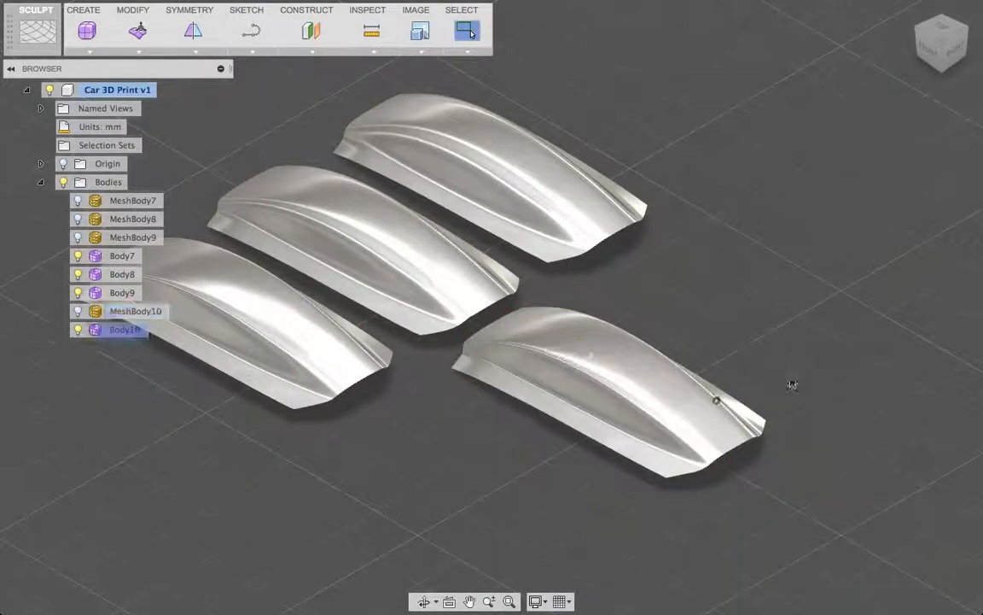
- Compare the new T-Spline body with the three earlier ones and delete its leftover source mesh, MeshBody10
middle_click_drag(467, 399, 417, 448, "shift")
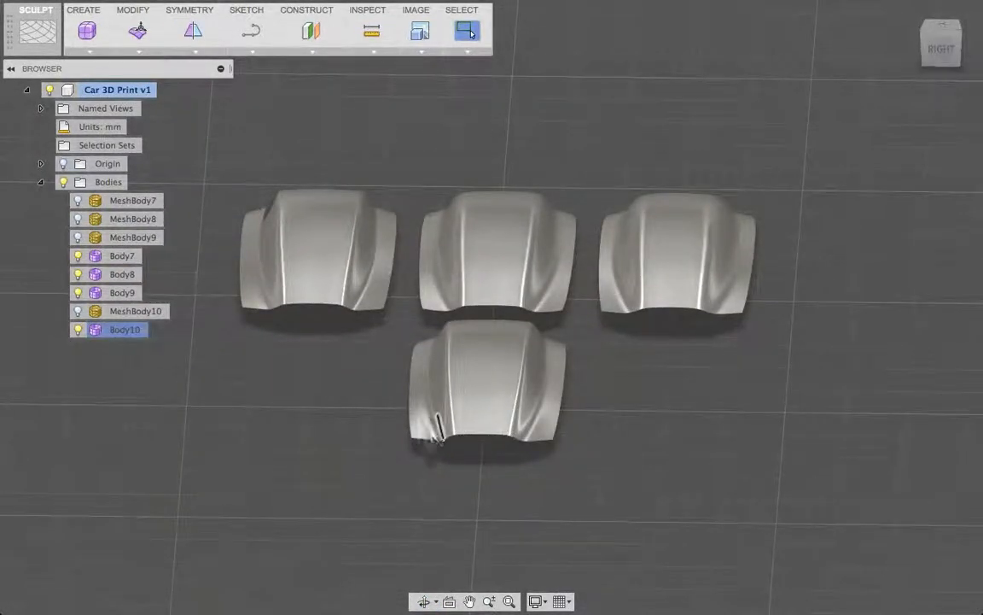
middle_click_drag(341, 395, 553, 401, "shift")
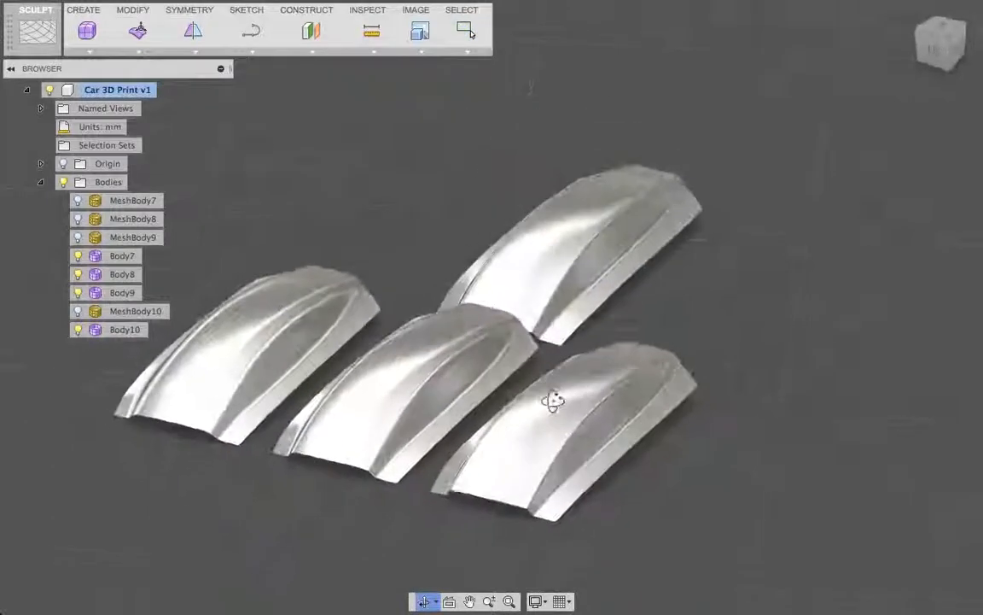
middle_click_drag(654, 345, 695, 301, "shift")
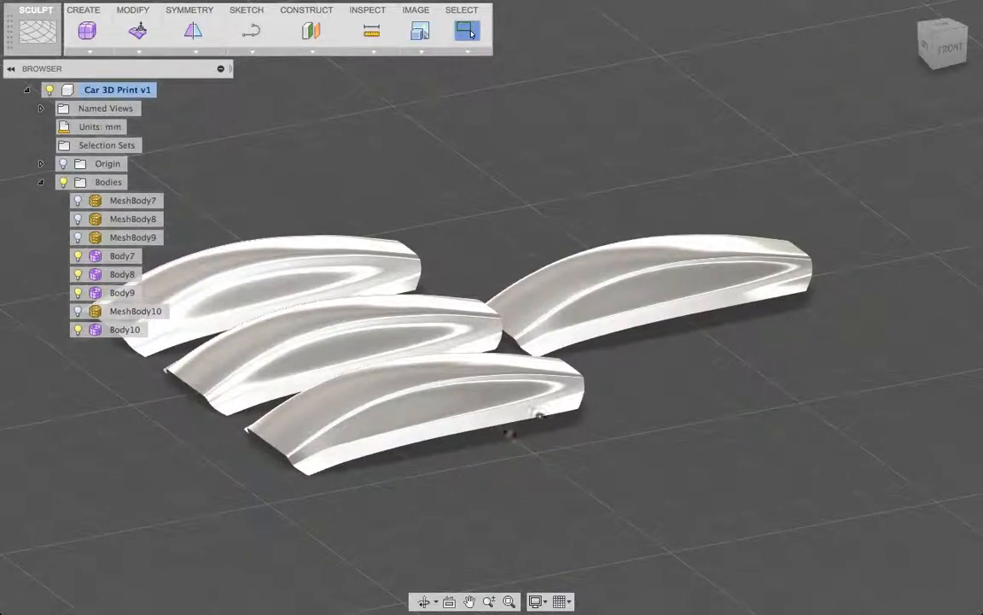
left_click(124, 330)
left_click_drag(122, 316, 104, 239)
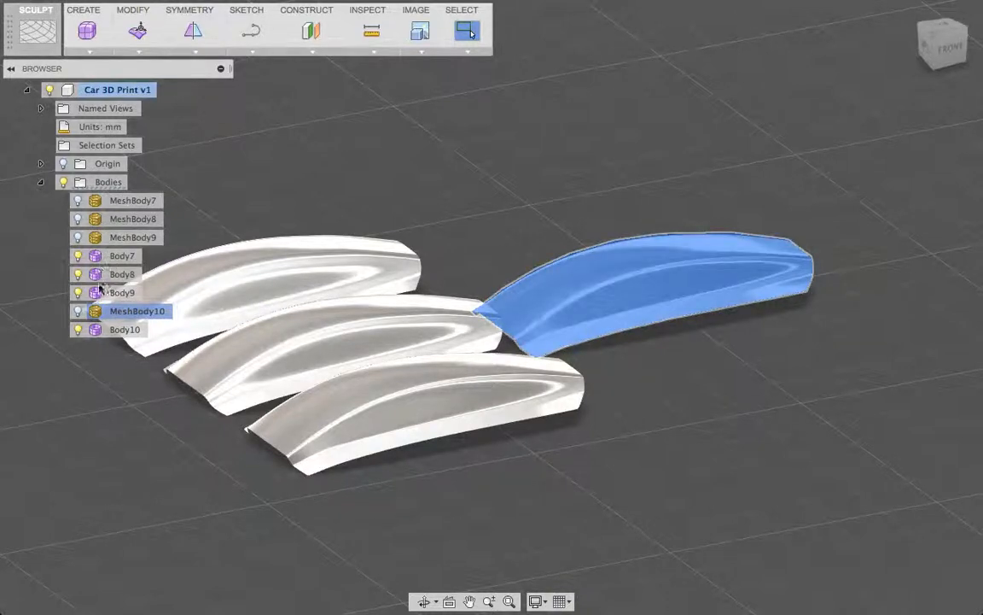
left_click_drag(93, 319, 79, 373)
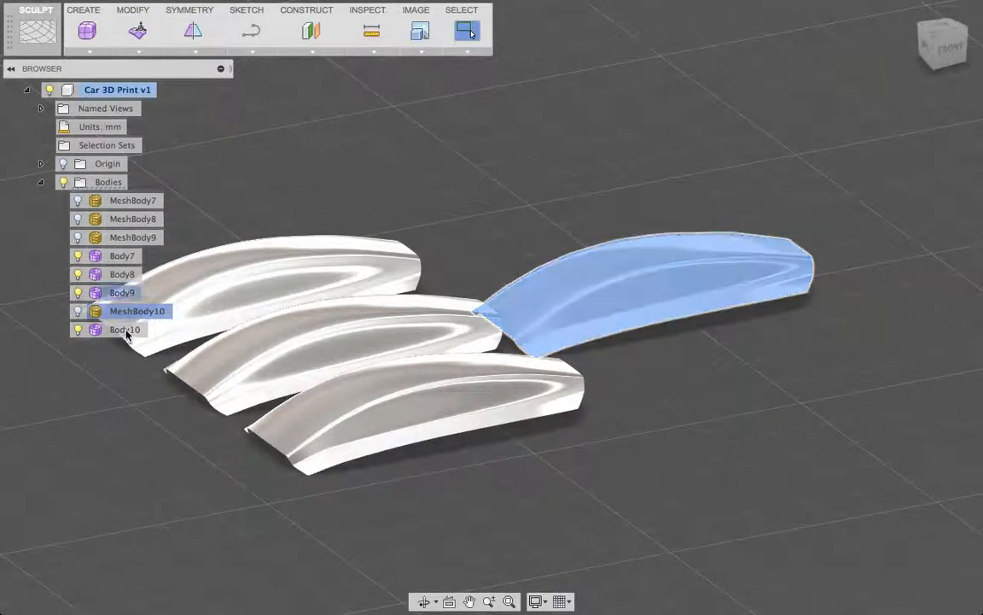
key("Delete")
- Convert all four T-Spline bodies, Body7 through Body10, to BRep surfaces with the New Body operation
left_click(121, 256)
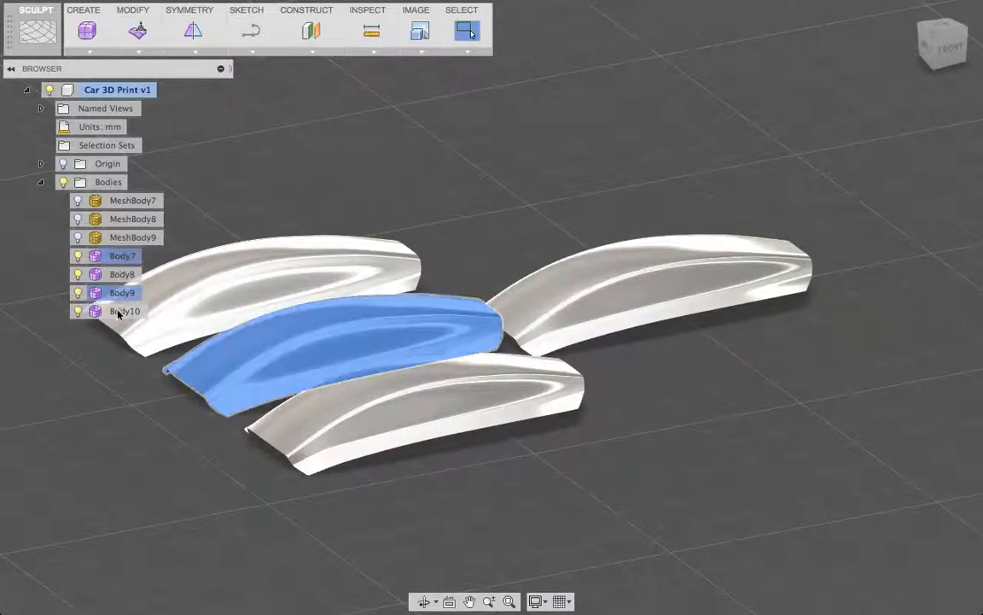
left_click(119, 312, "shift")
right_click(120, 315)
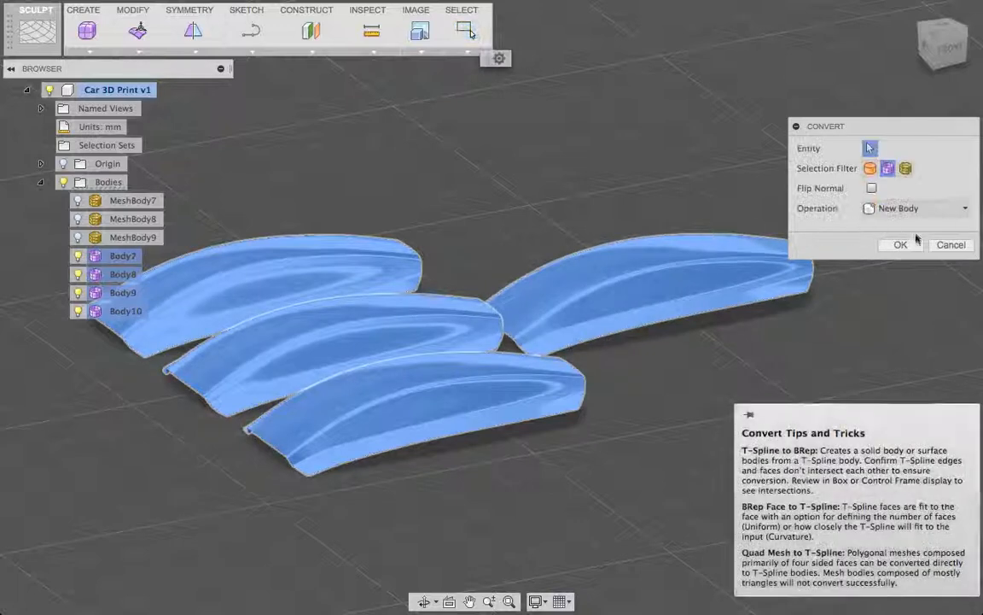
left_click(903, 246)
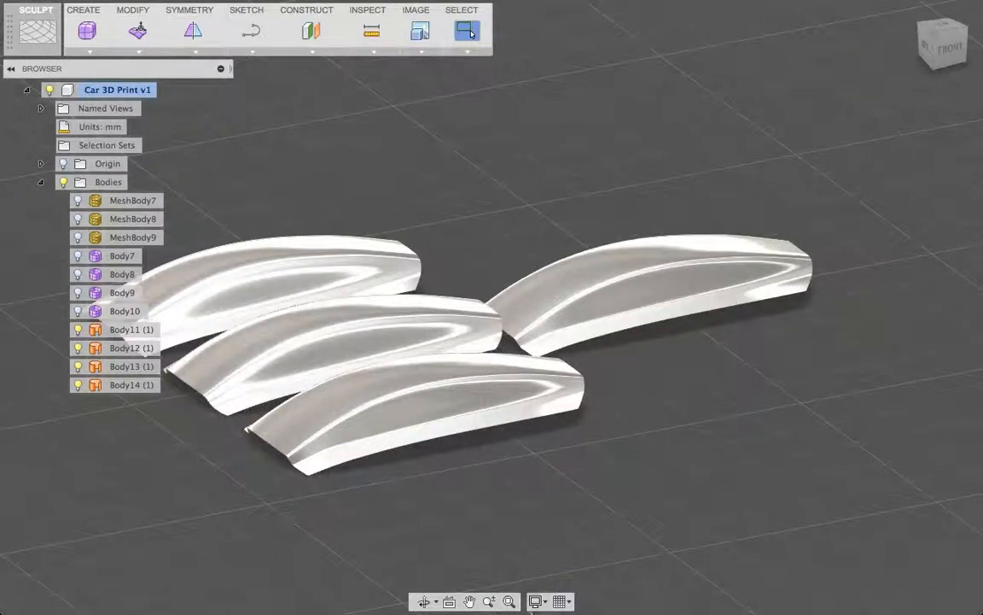
- Try the Shaded with Hidden Edges display and set the visual style to Shaded with Visible Edges Only
left_click(537, 601)
mouse_move(683, 514)
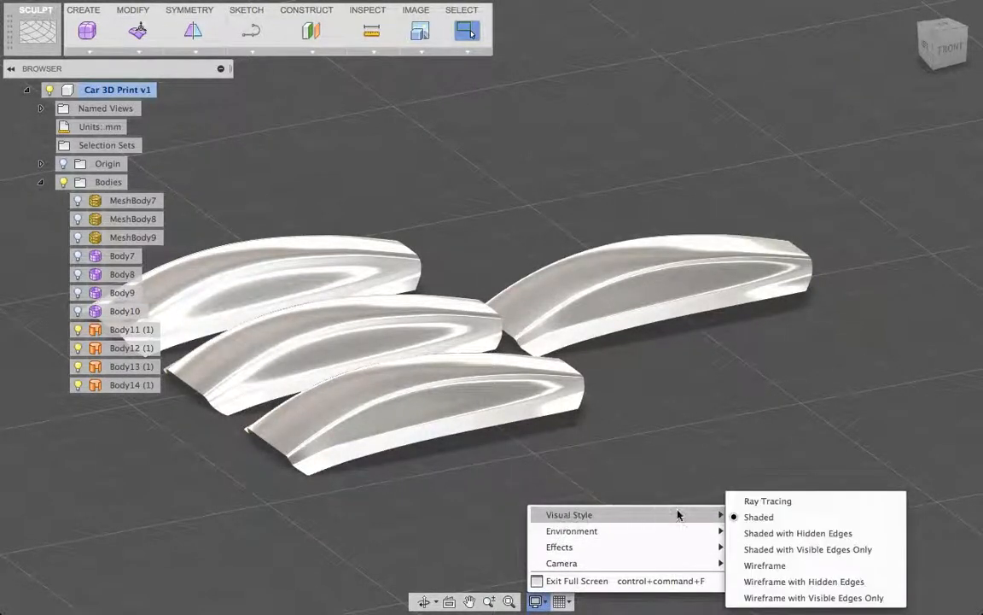
left_click(751, 530)
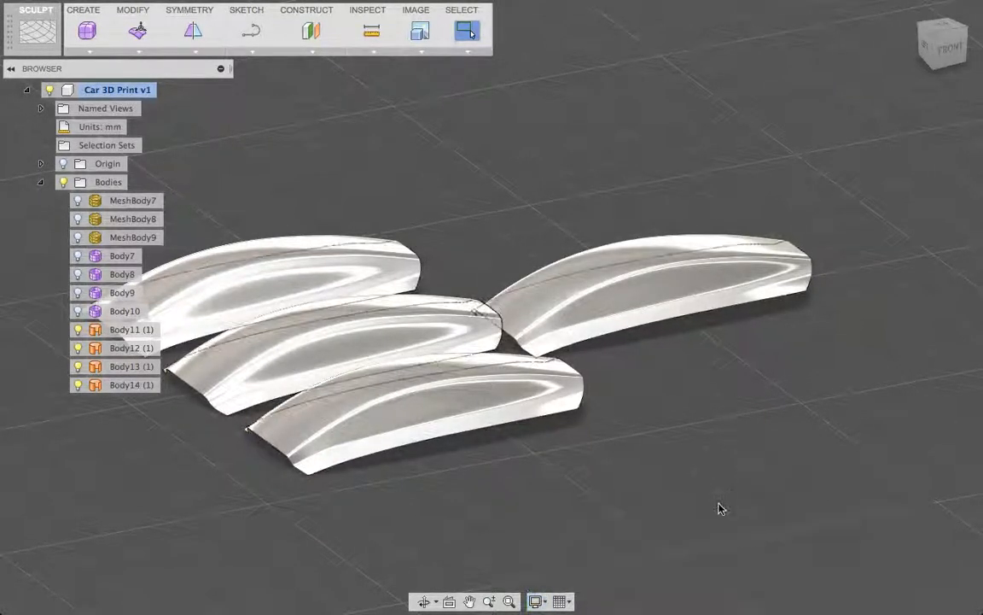
left_click(537, 601)
mouse_move(565, 538)
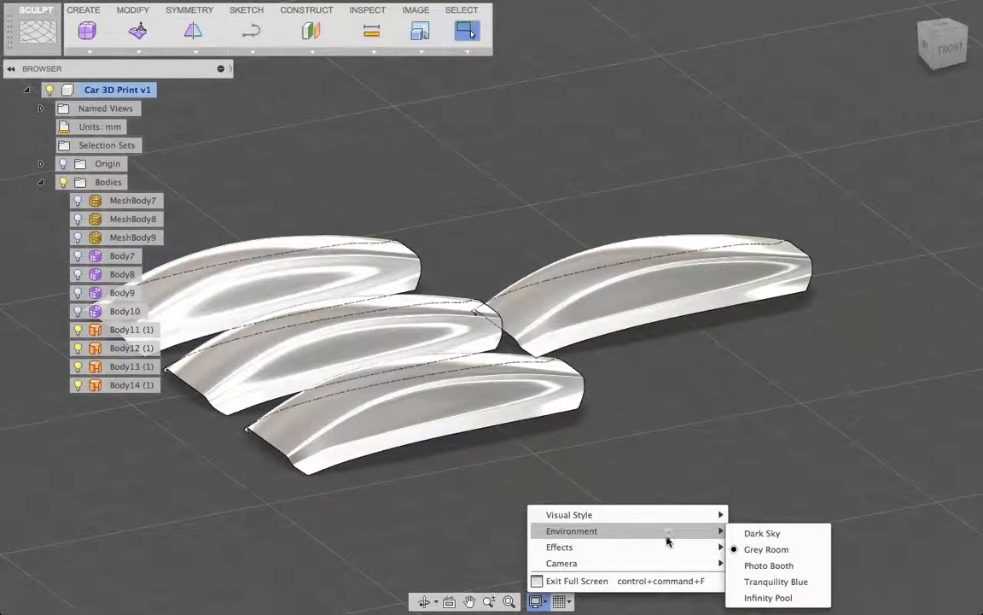
mouse_move(649, 515)
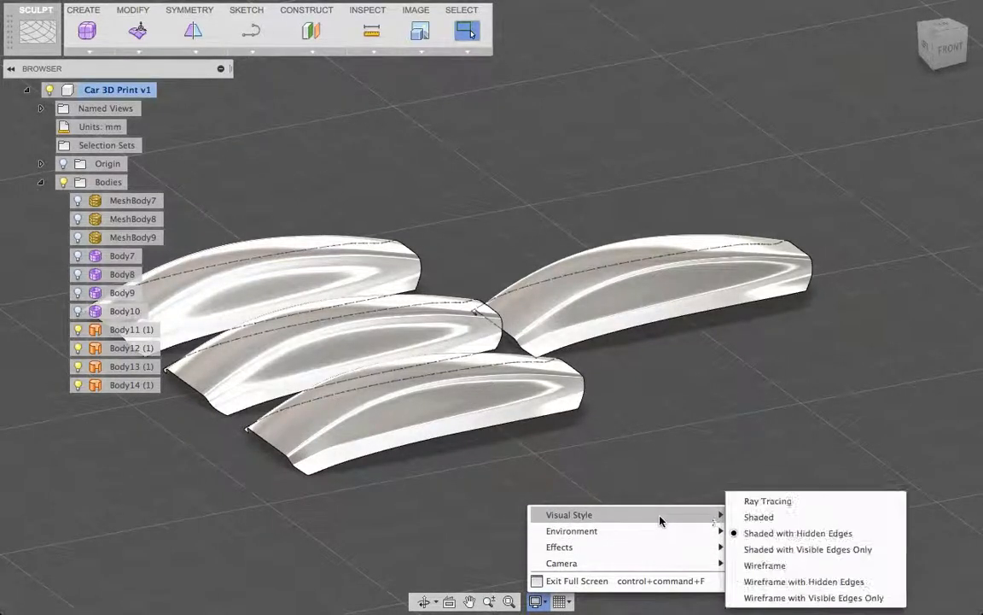
left_click(744, 550)
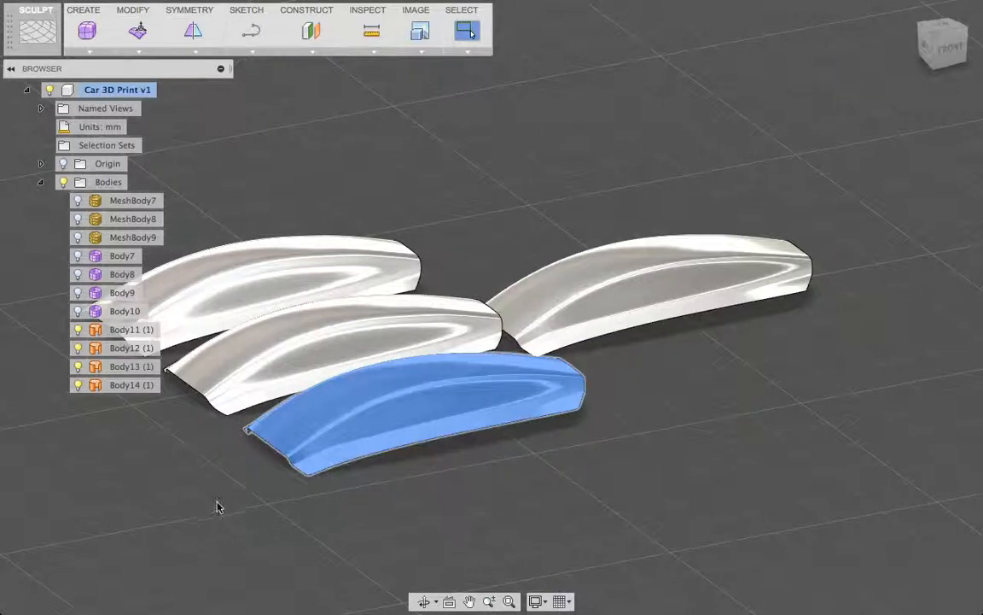
- View the four surface bodies in Wireframe from above and return to Shaded with Visible Edges Only
middle_click_drag(202, 477, 287, 481, "shift")
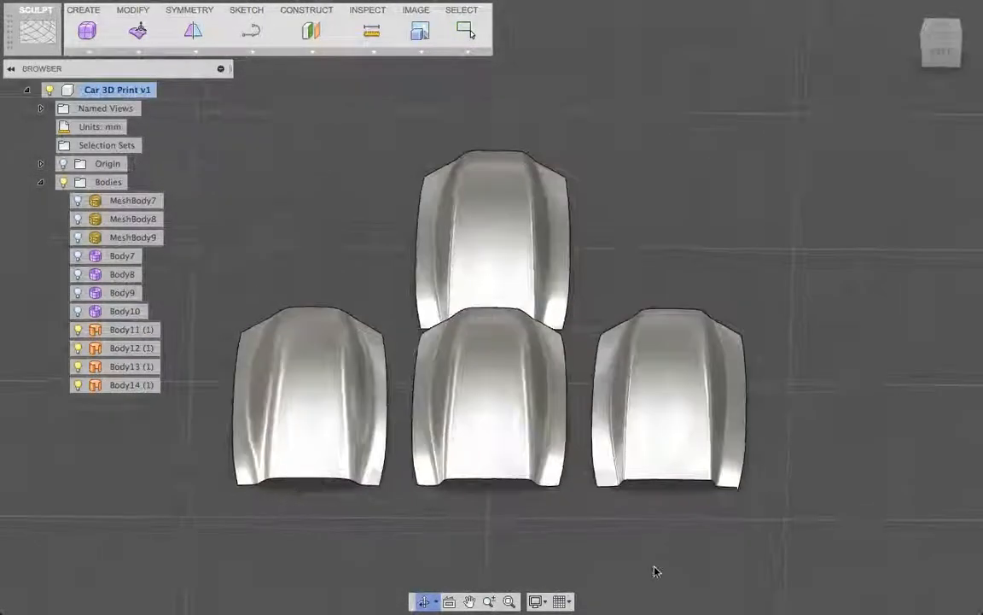
left_click(548, 602)
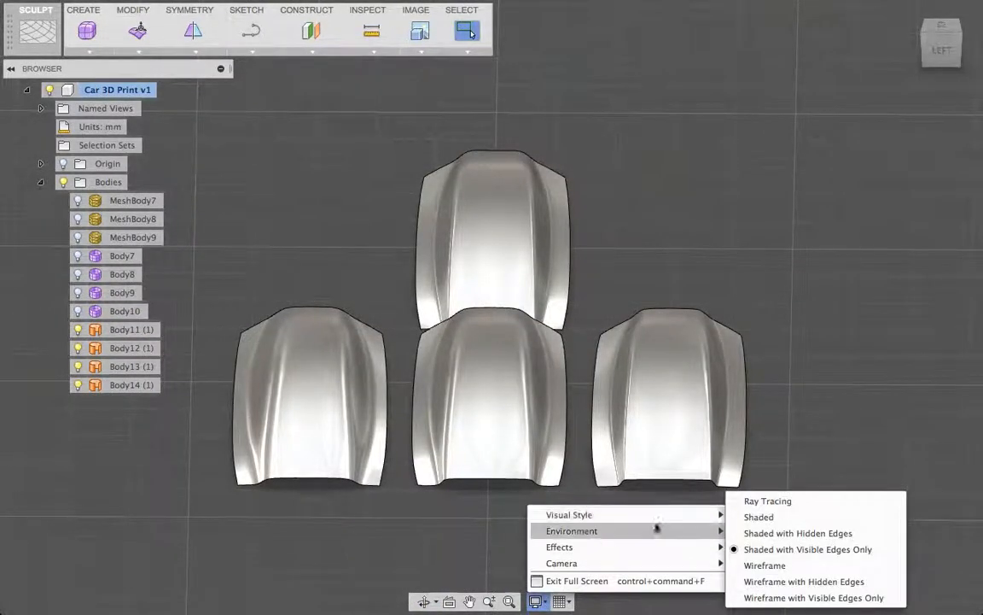
mouse_move(683, 533)
left_click(751, 576)
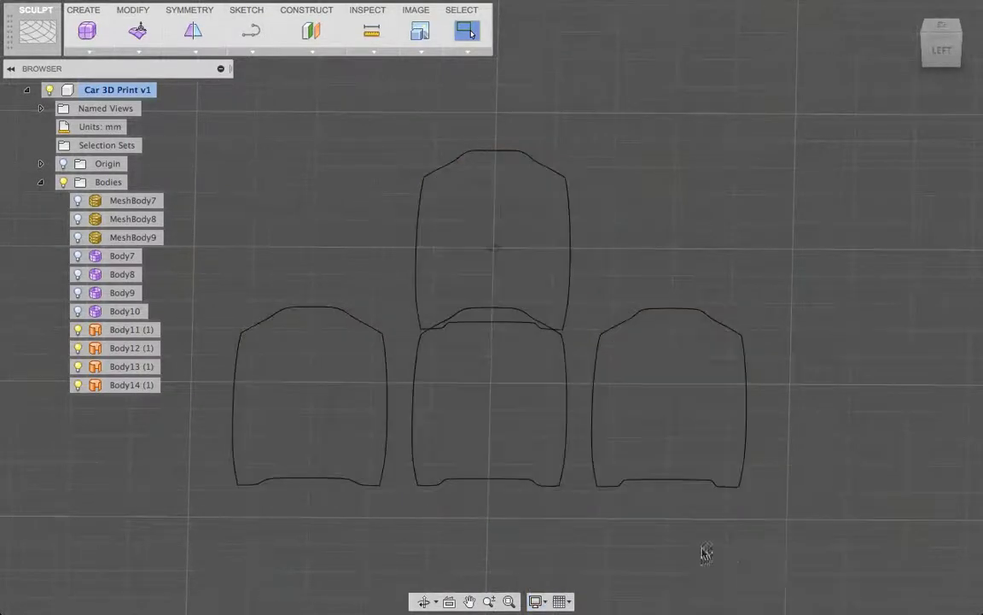
left_click(536, 602)
mouse_move(577, 515)
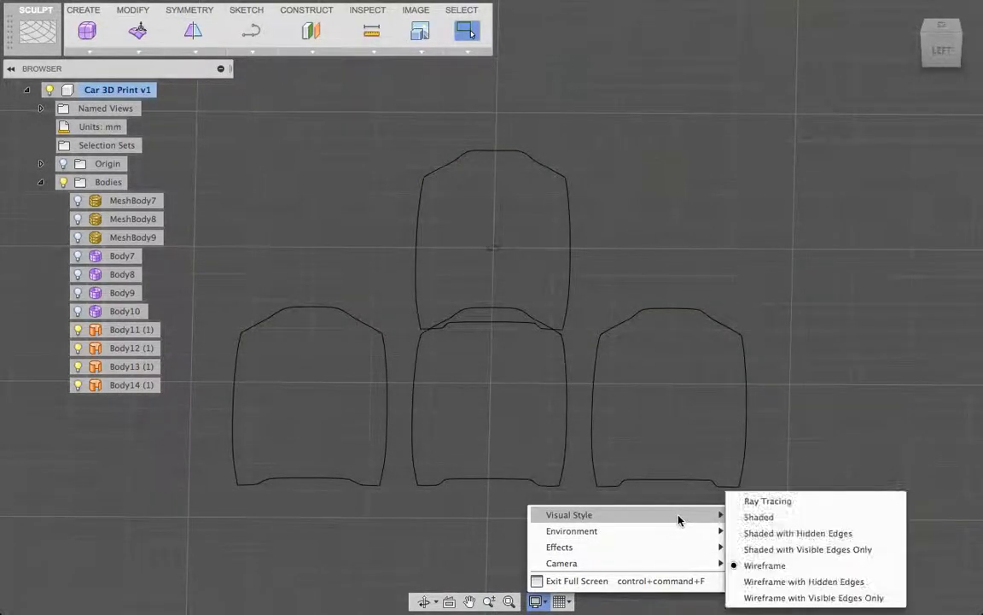
left_click(751, 549)
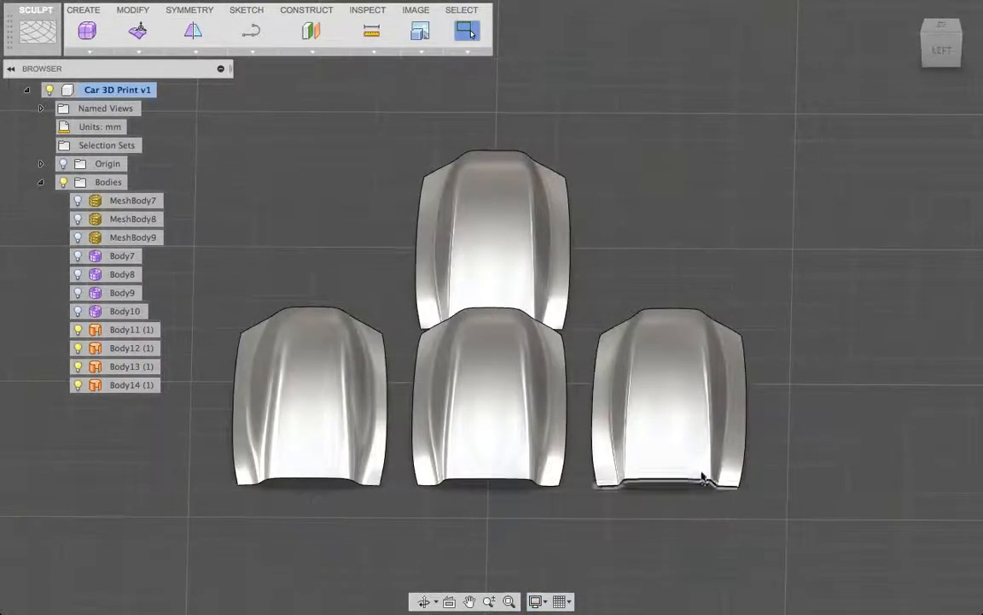
- Inspect Body14 and compare the shading and edges of all four BRep bodies from several angles
left_click(703, 472)
middle_click_drag(671, 543, 637, 540, "shift")
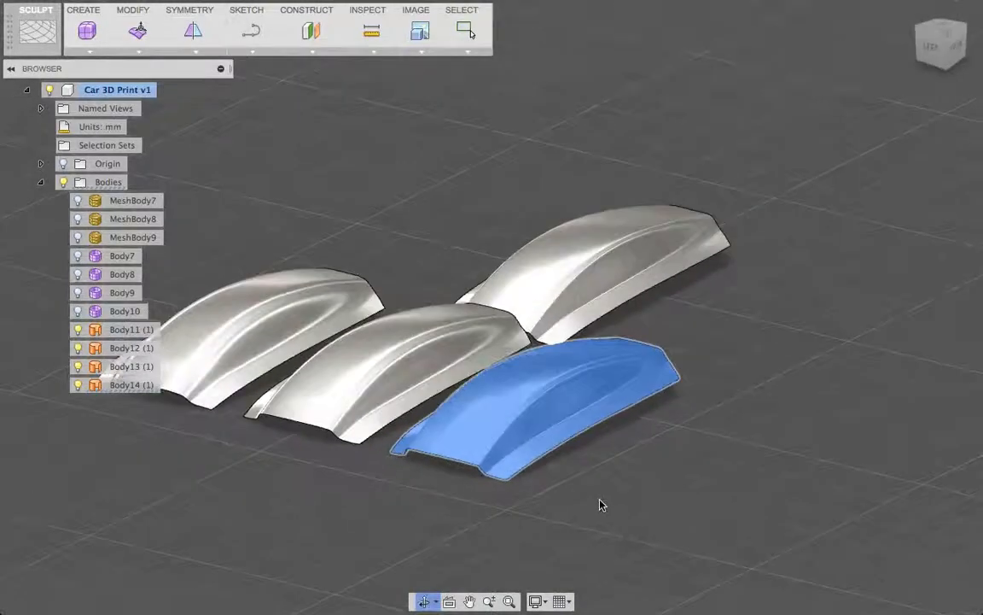
left_click(117, 386)
right_click(119, 388)
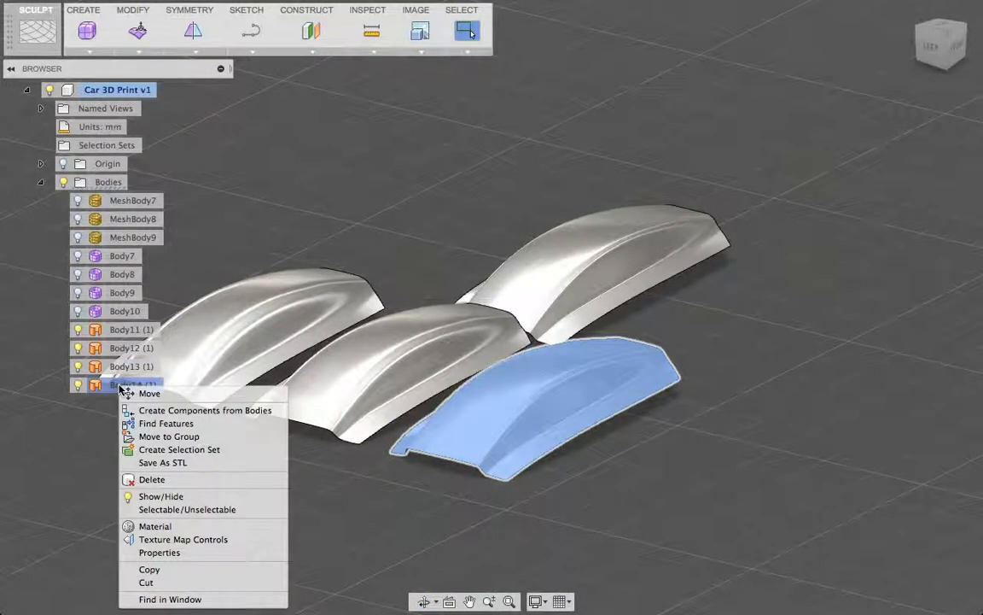
left_click(134, 385)
scroll(629, 420, "down", 2)
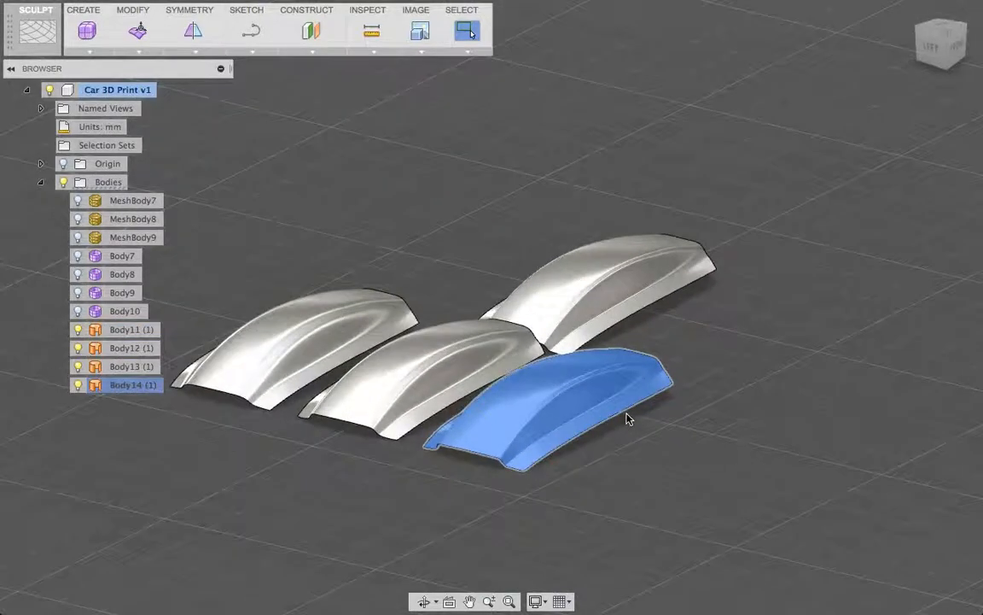
left_click(664, 443)
mouse_move(753, 388)
middle_mouse_down("shift")
mouse_move(608, 387)
mouse_move(559, 358)
mouse_move(614, 301)
mouse_move(742, 334)
mouse_move(728, 392)
middle_mouse_up("shift")
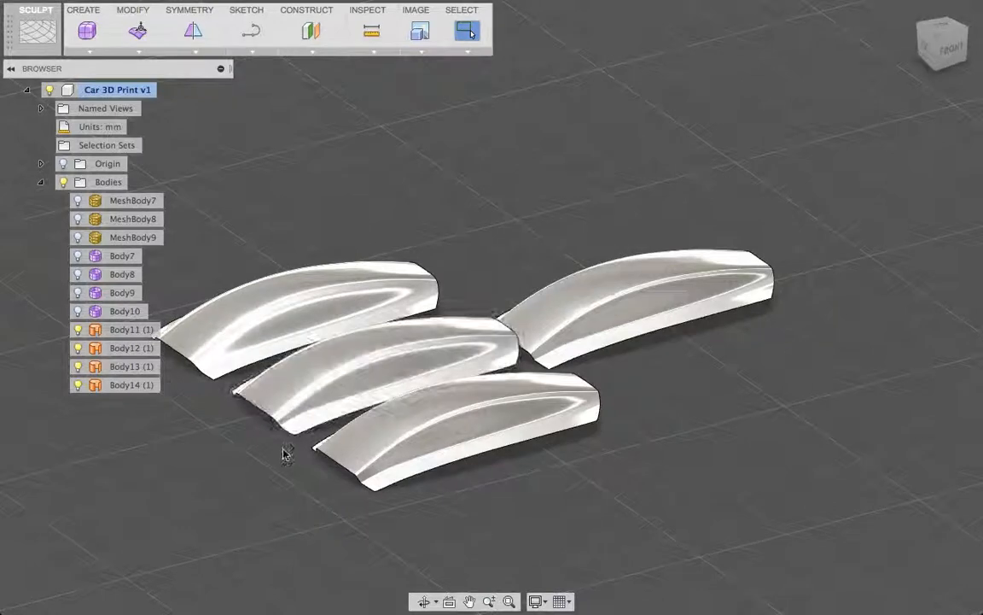
middle_click_drag(286, 452, 341, 456, "shift")
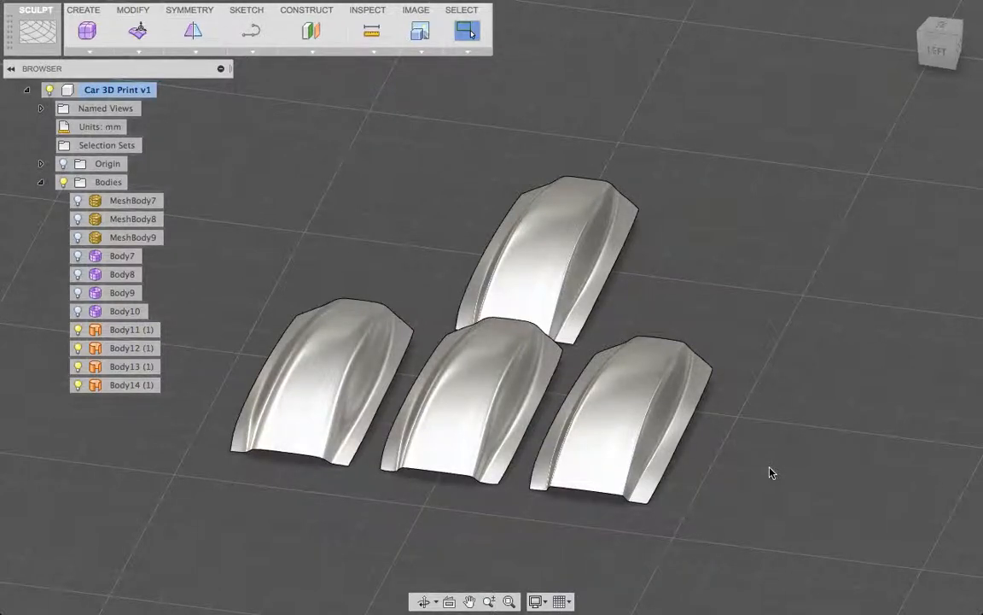
middle_click_drag(804, 488, 731, 515, "shift")
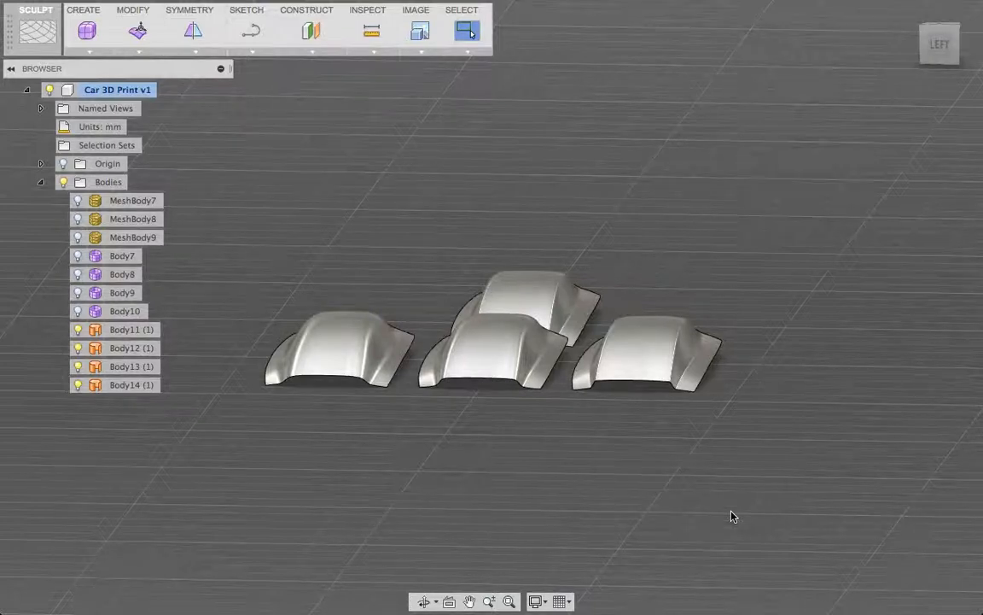
middle_click_drag(777, 497, 655, 487, "shift")
- Switch to Blender, use solid shading in the viewport and select the complete car body, Car Body Modeling
key("super+Tab")
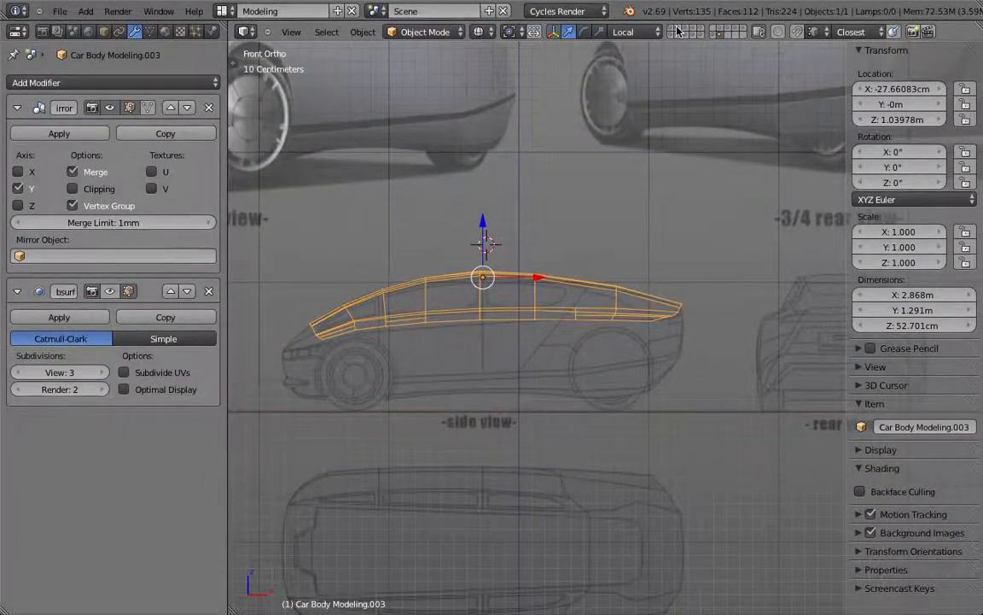
key("a")
key("z")
right_click(508, 307)
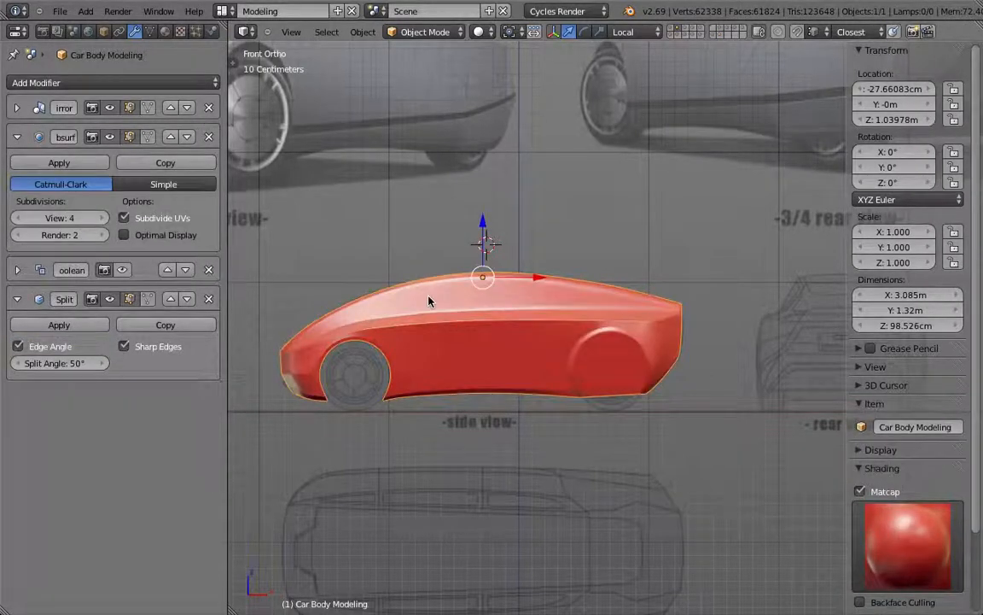
middle_click_drag(430, 298, 482, 321, "shift")
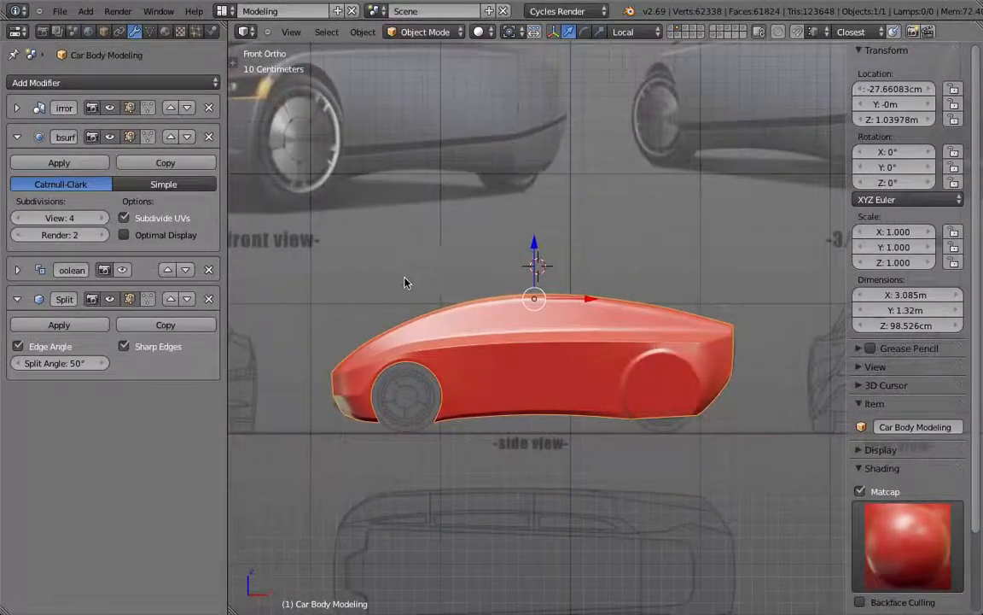
- Duplicate the complete car body in place, move the copy to a separate layer and display only that layer
key("shift+d")
right_click(547, 242)
key("m")
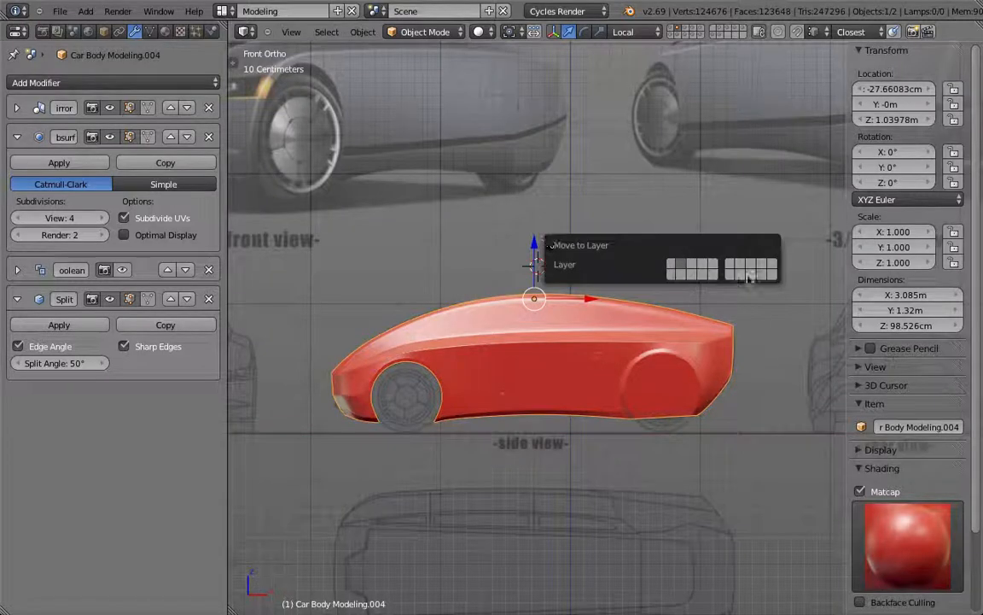
left_click(748, 277)
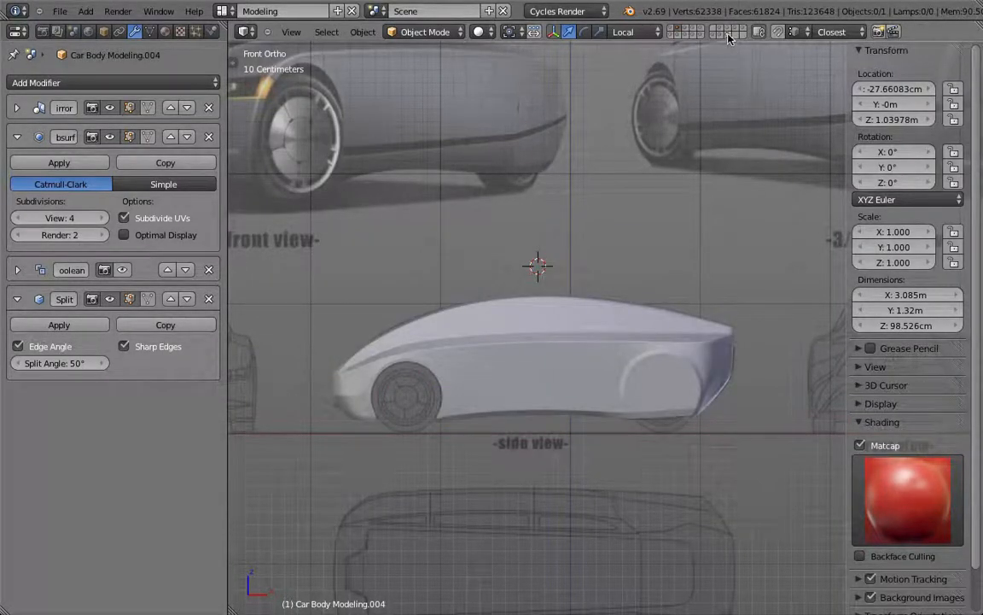
left_click(729, 36)
key("g")
right_click(527, 310)
middle_click_drag(485, 282, 507, 311, "shift")
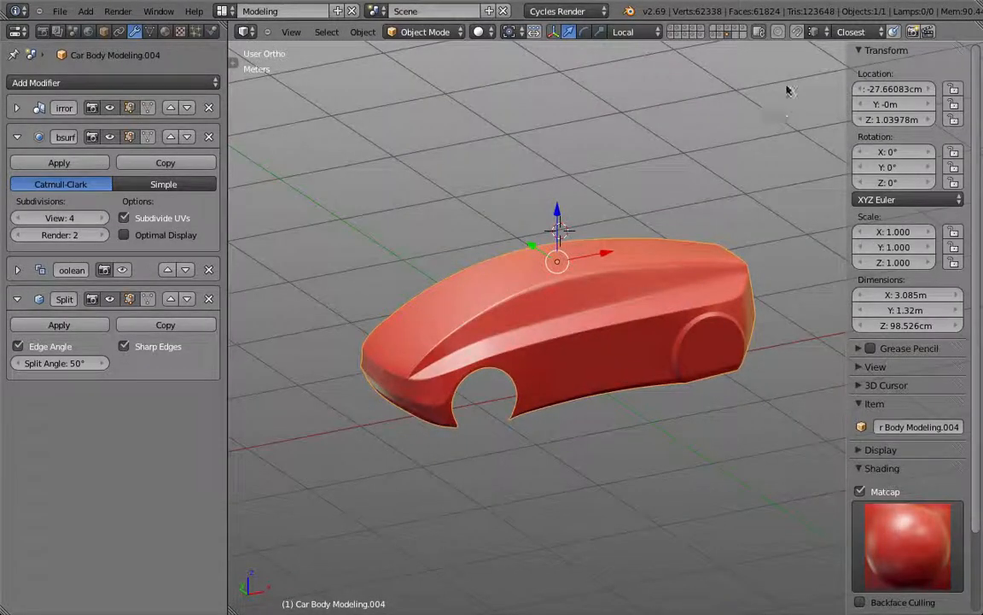
- Compare the complete body copy with the upper body stored on the neighbouring layer
left_click(719, 36)
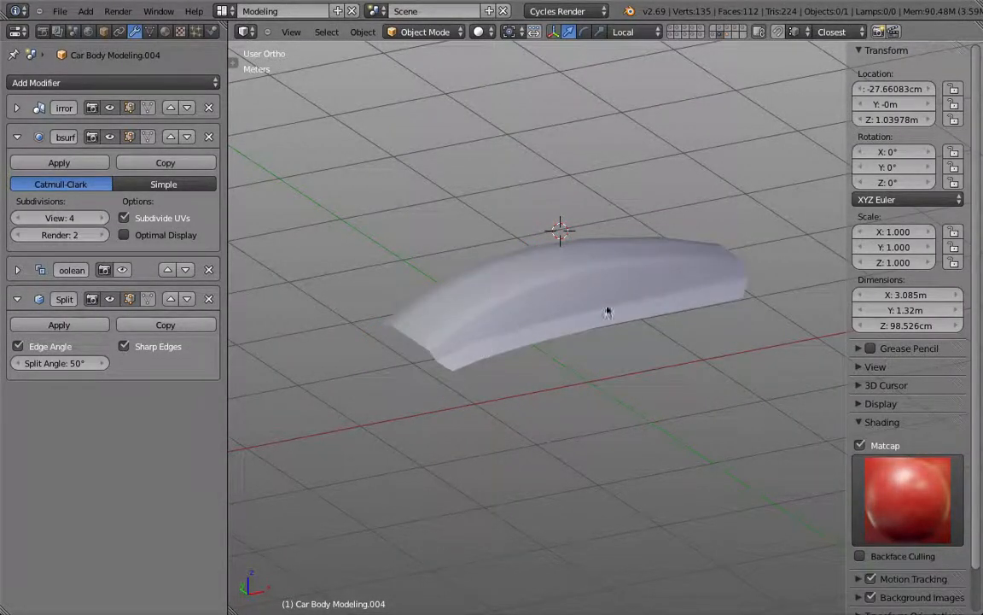
left_click(726, 36)
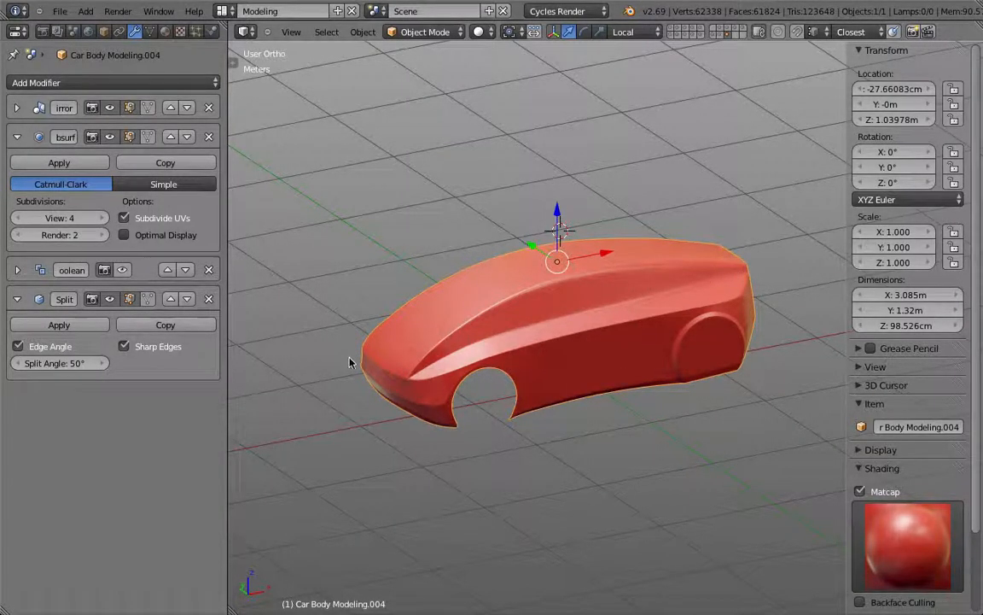
middle_click_drag(735, 274, 341, 289)
key("Tab")
key("Tab")
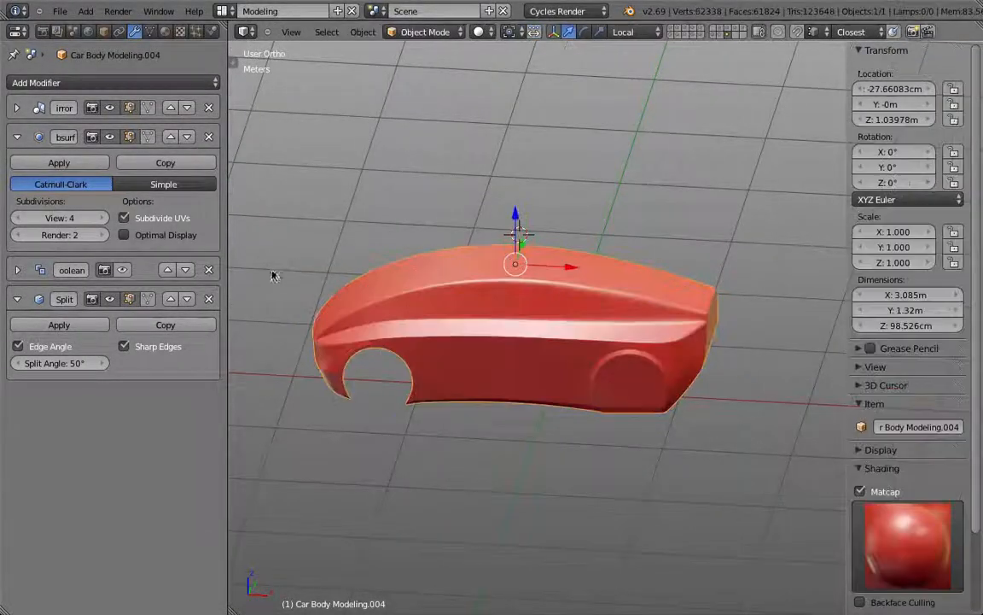
- Remove the Boolean modifier from the car body copy and enter Edit Mode on its mesh
left_click(208, 271)
middle_click_drag(341, 285, 502, 333)
scroll(503, 356, "up", 3)
key("Tab")
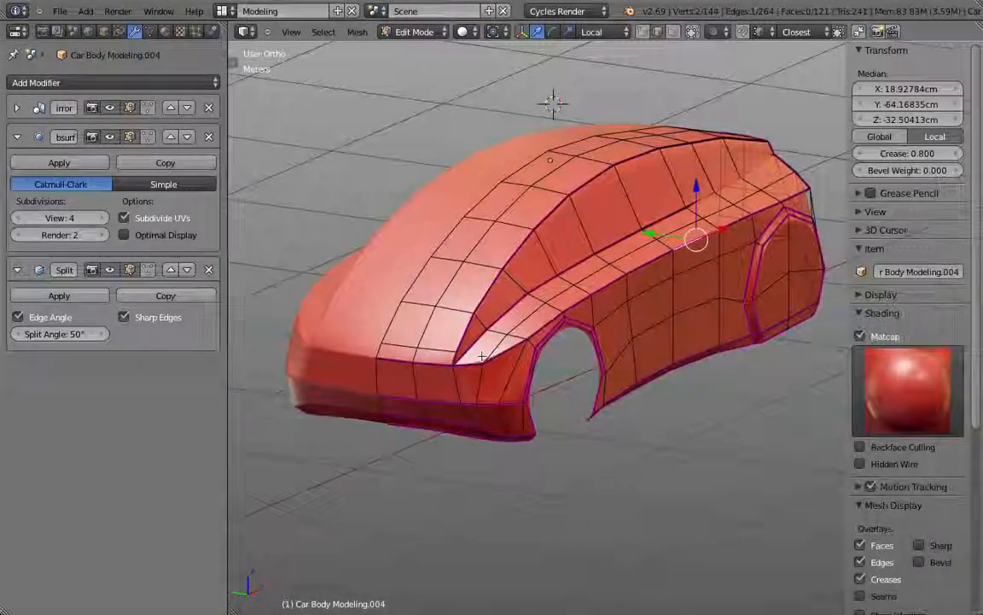
- Select the creased edges along the windshield side, the front hood line and the shoulder line above the wheels
scroll(481, 356, "up", 2)
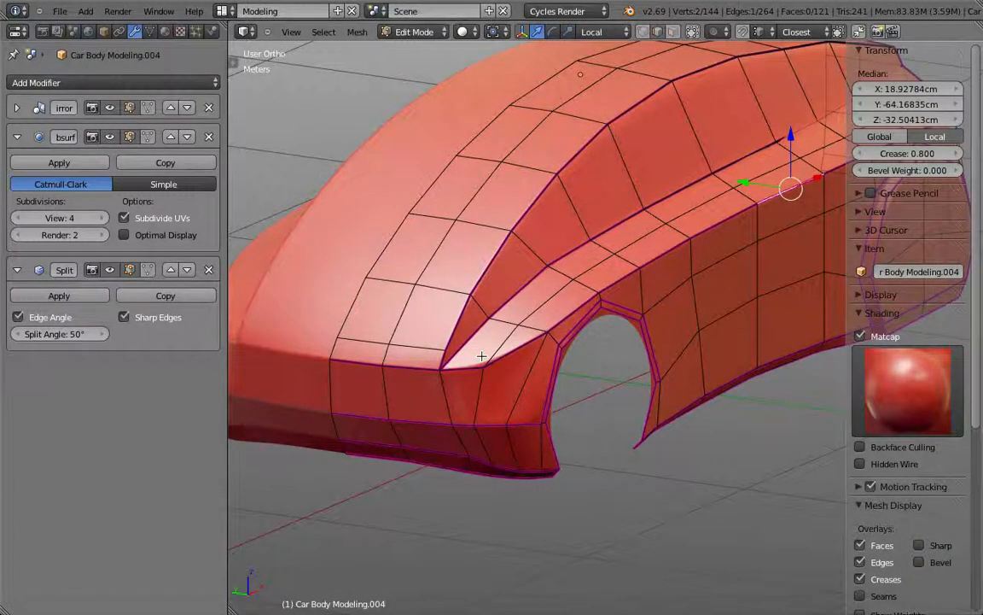
scroll(479, 356, "up", 3)
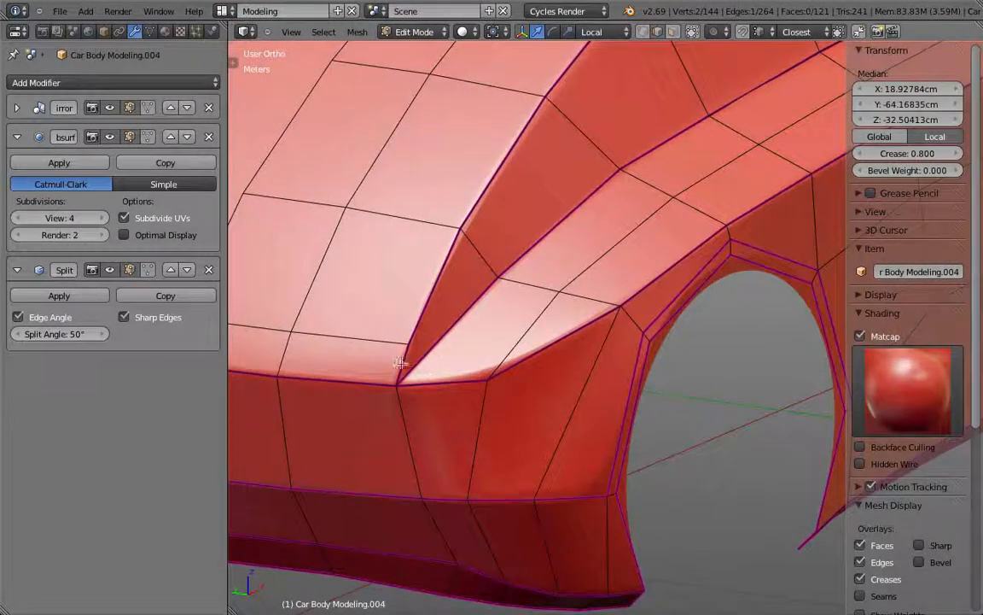
right_click(394, 345)
scroll(401, 343, "down", 3)
right_click(478, 268, "alt")
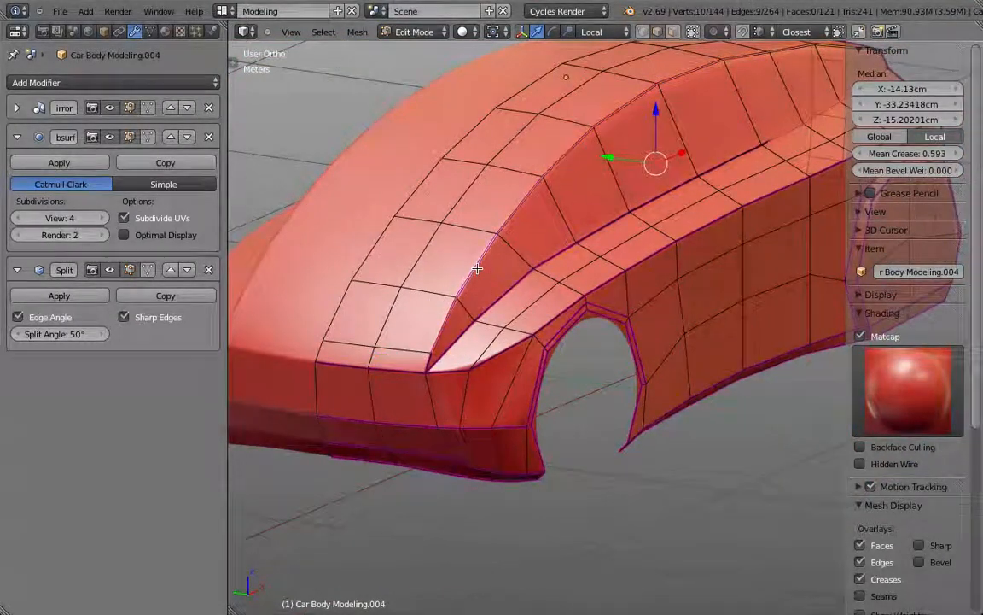
scroll(480, 269, "down", 2)
scroll(426, 340, "up", 4)
right_click(418, 342, "shift")
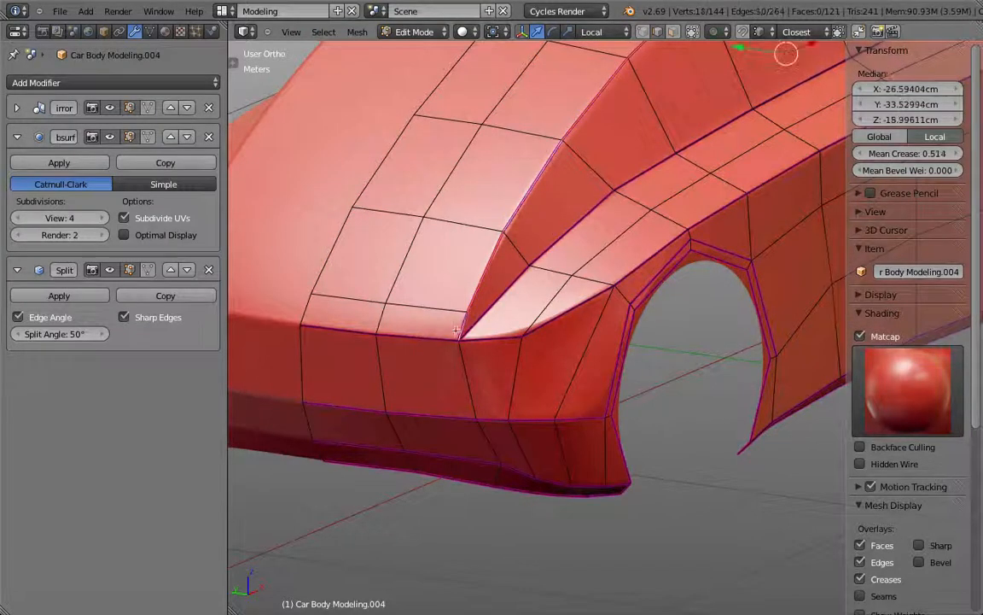
right_click(353, 334, "shift")
right_click(496, 297, "shift")
right_click(509, 336, "alt+shift")
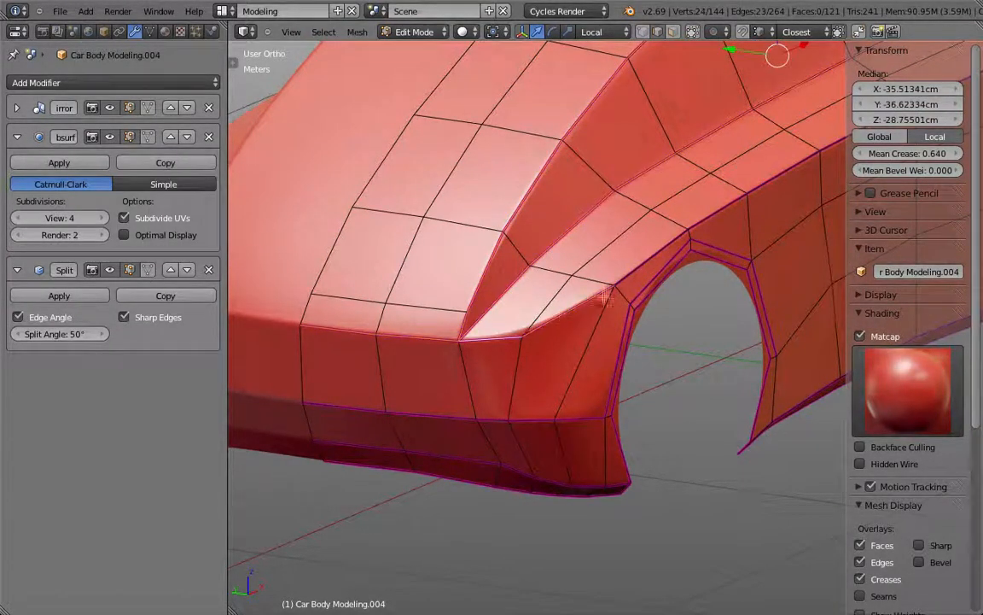
right_click(639, 273, "alt+shift")
- Extend the edge selection around the rear corner and along the rear top edge to the centre line, deselecting the stray bottom edge
scroll(637, 276, "down", 3)
middle_click_drag(756, 325, 524, 372)
right_click(575, 365, "shift")
right_click(579, 421, "shift")
scroll(580, 446, "up", 6)
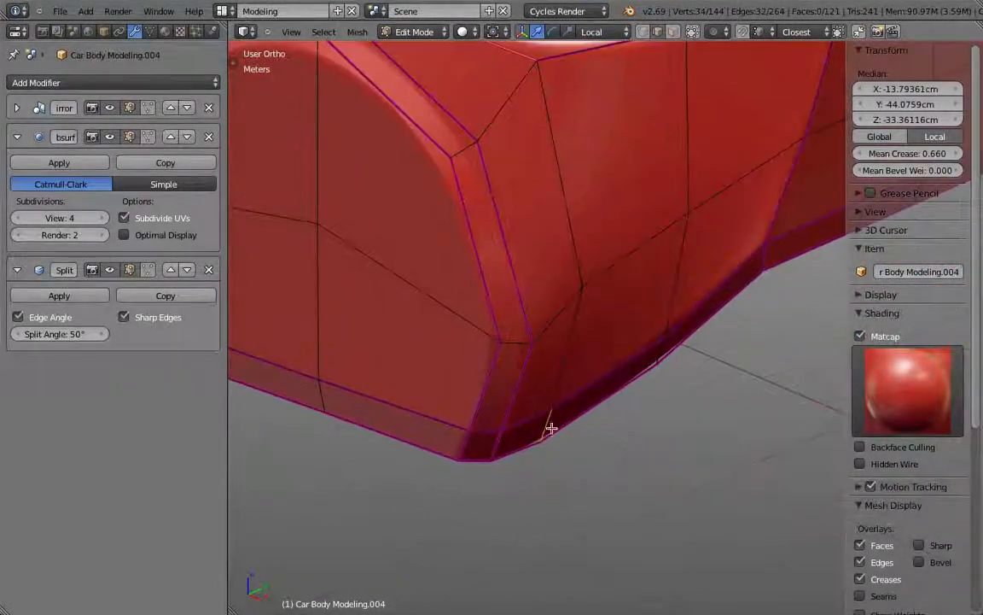
right_click(550, 428, "shift")
scroll(556, 413, "down", 4)
scroll(620, 346, "down", 3)
right_click(635, 289, "shift")
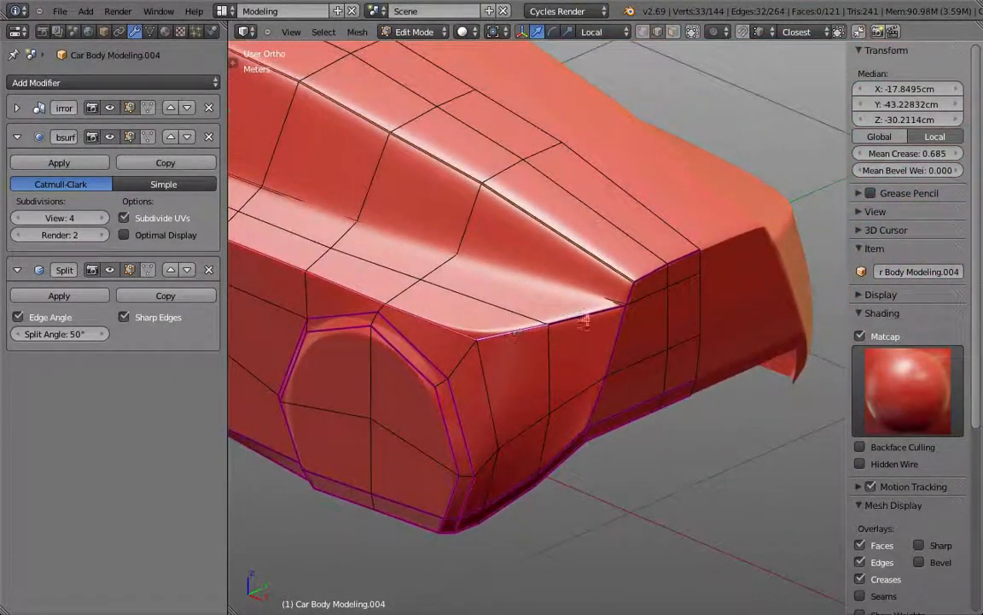
right_click(662, 272, "shift")
right_click(687, 265, "shift")
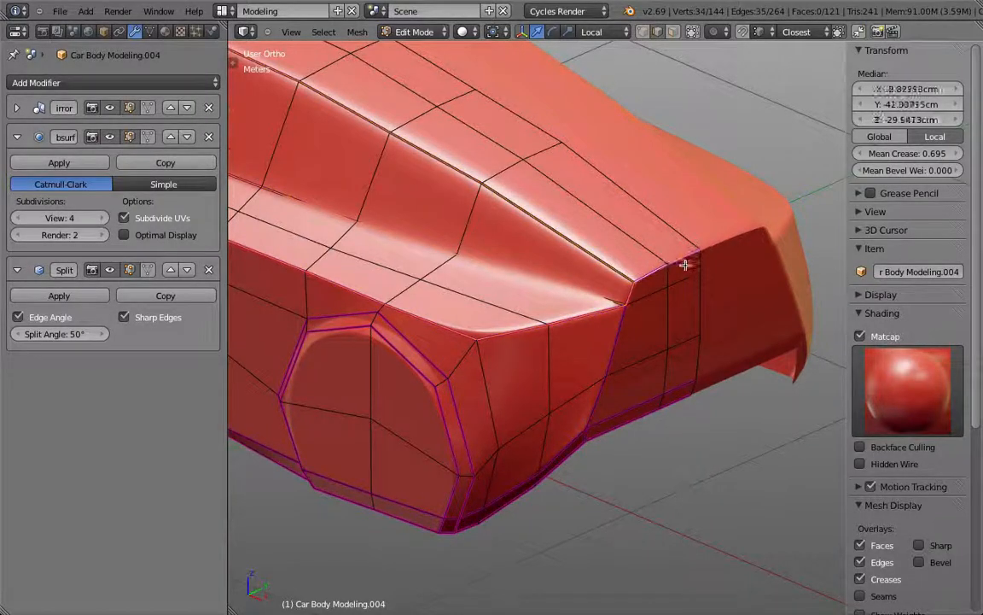
right_click(680, 363, "shift")
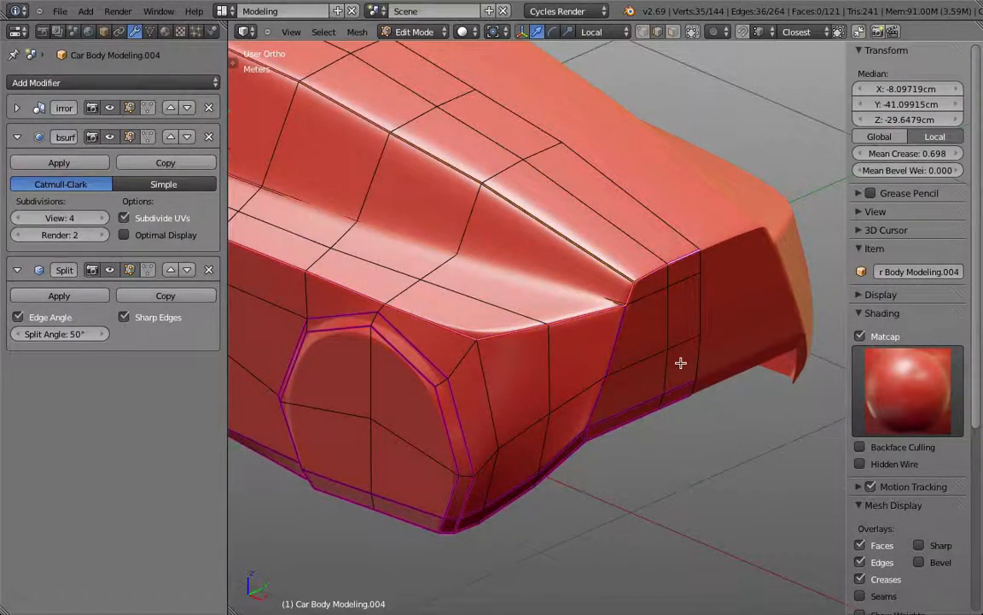
- Enable Optimal Display for the car body's Subdivision Surface modifier, checking the mesh in wireframe and returning to solid shading
key("z")
scroll(681, 360, "down", 6)
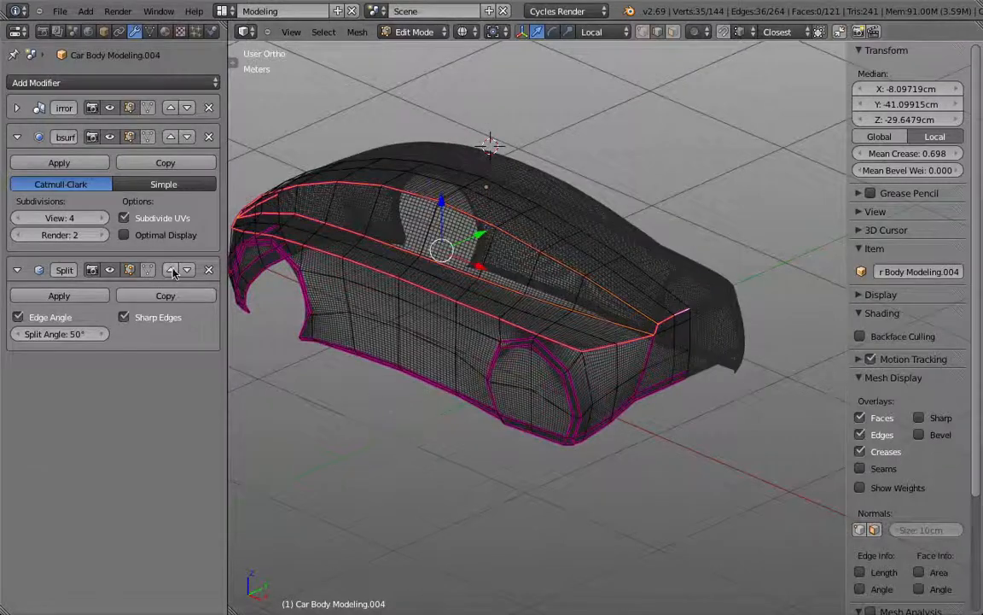
left_click(124, 235)
key("z")
- Bevel the selected body edges with one segment and an offset of about 0.0096
middle_click_drag(444, 409, 627, 400)
scroll(512, 427, "up", 1)
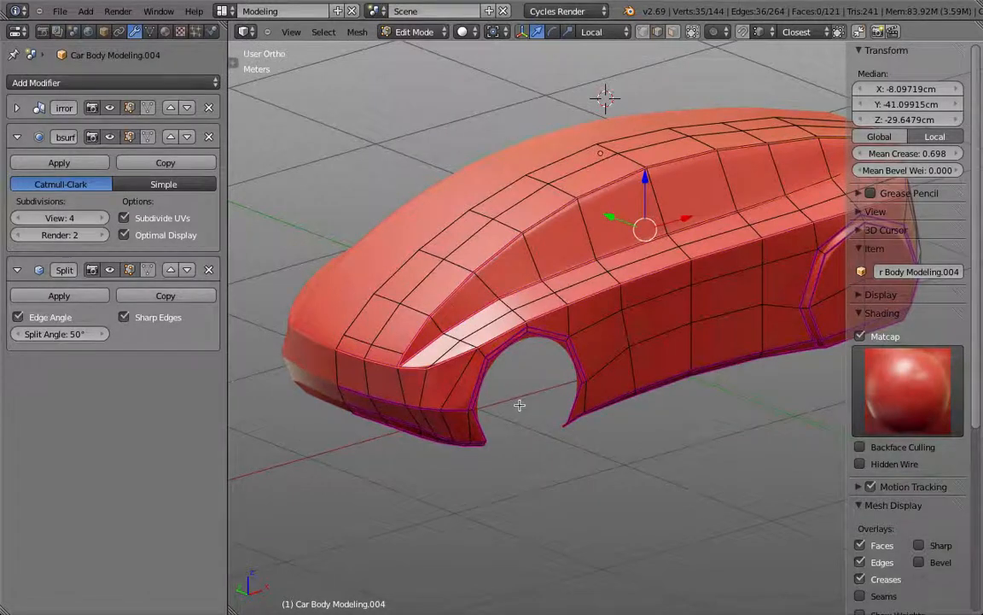
key("ctrl+b")
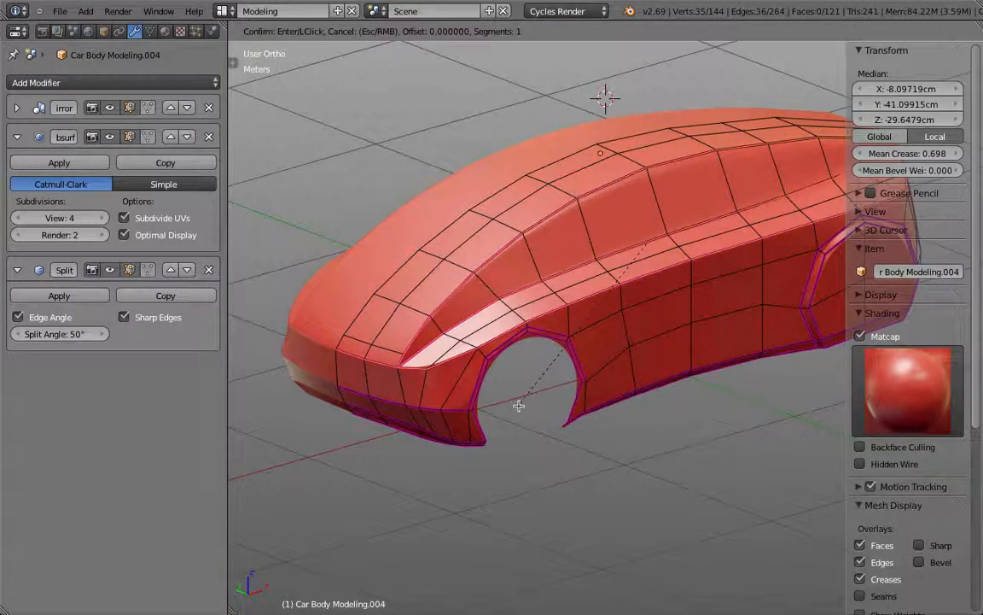
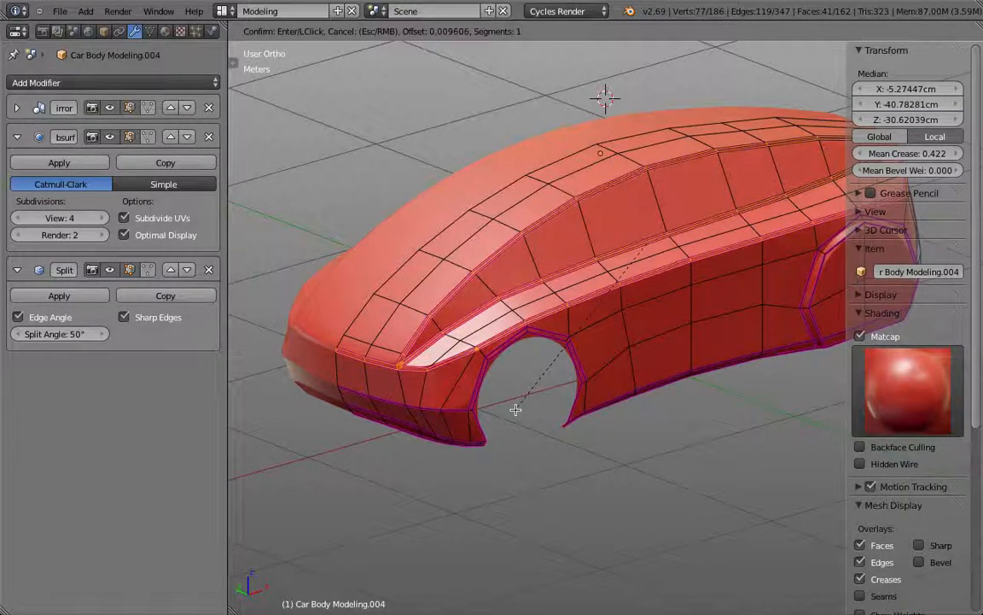
left_click(557, 401)
middle_click_drag(557, 400, 535, 411)
scroll(535, 410, "up", 5)
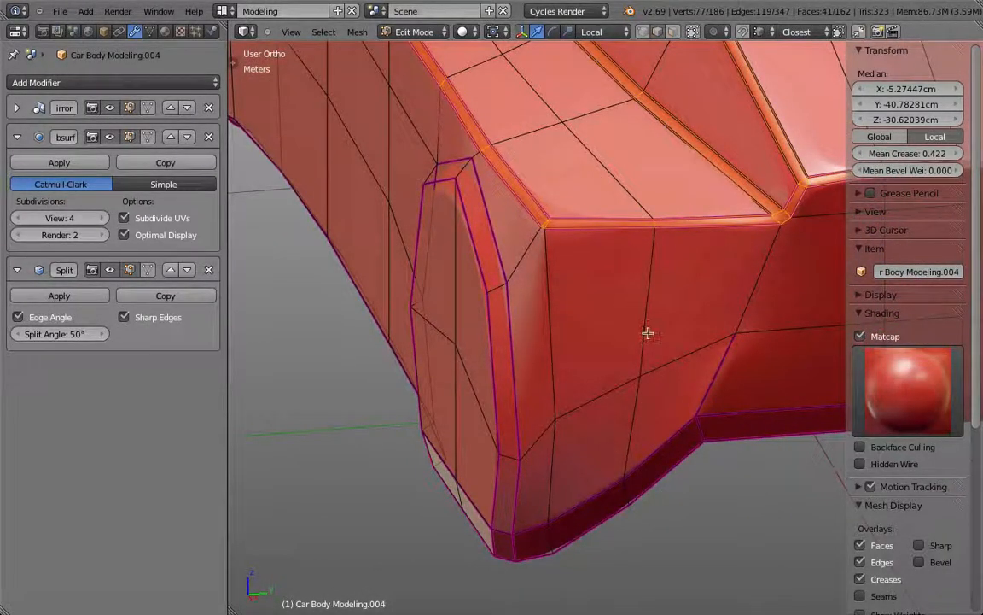
- Set the mean crease of the bevelled edges to 0 and check the smoothed rear end in Object Mode
left_click(907, 157)
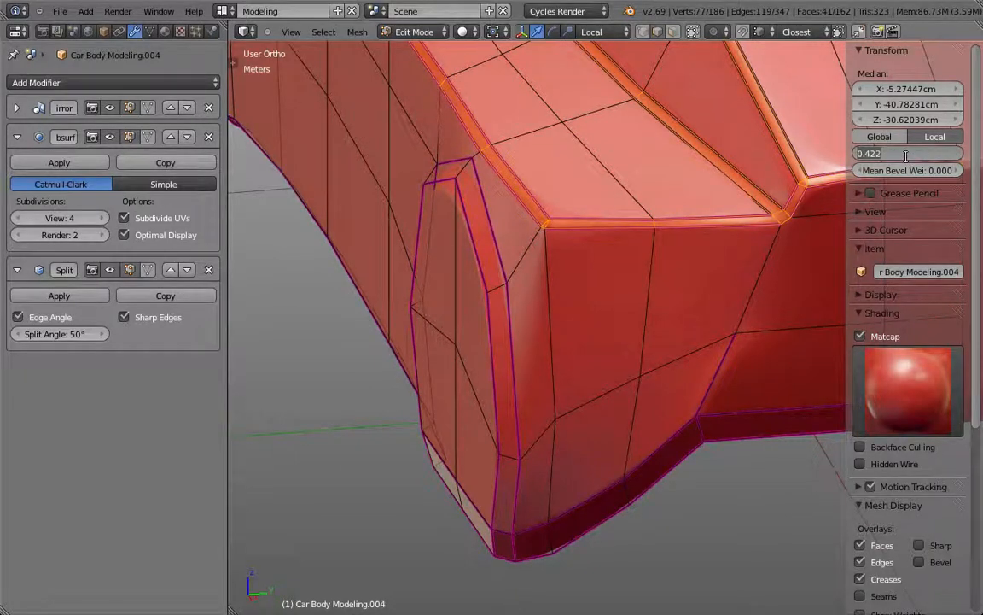
type("0")
key("Return")
scroll(677, 293, "down", 3)
key("Tab")
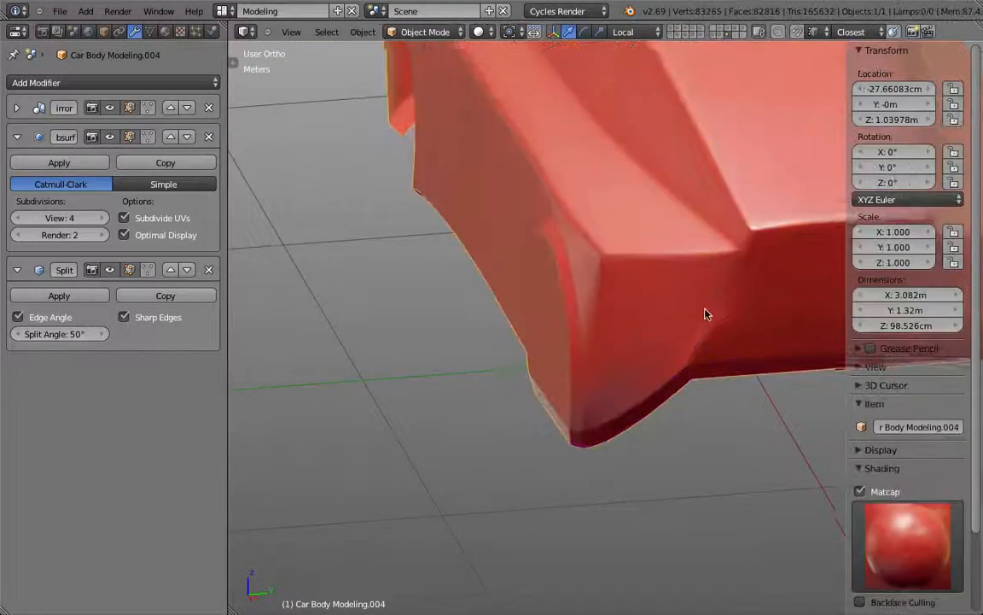
scroll(505, 432, "down", 3)
key("Tab")
- Examine the bevelled rear corner where the window line meets the shoulder by selecting the edges around and leading into it
scroll(487, 414, "up", 5)
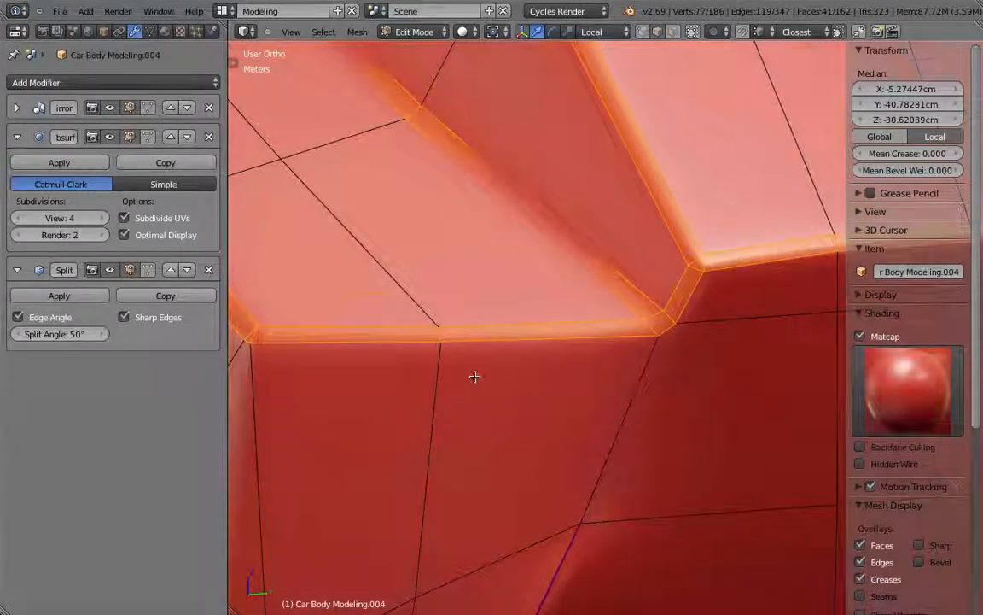
scroll(474, 377, "down", 3)
scroll(619, 300, "up", 3)
scroll(617, 301, "down", 2)
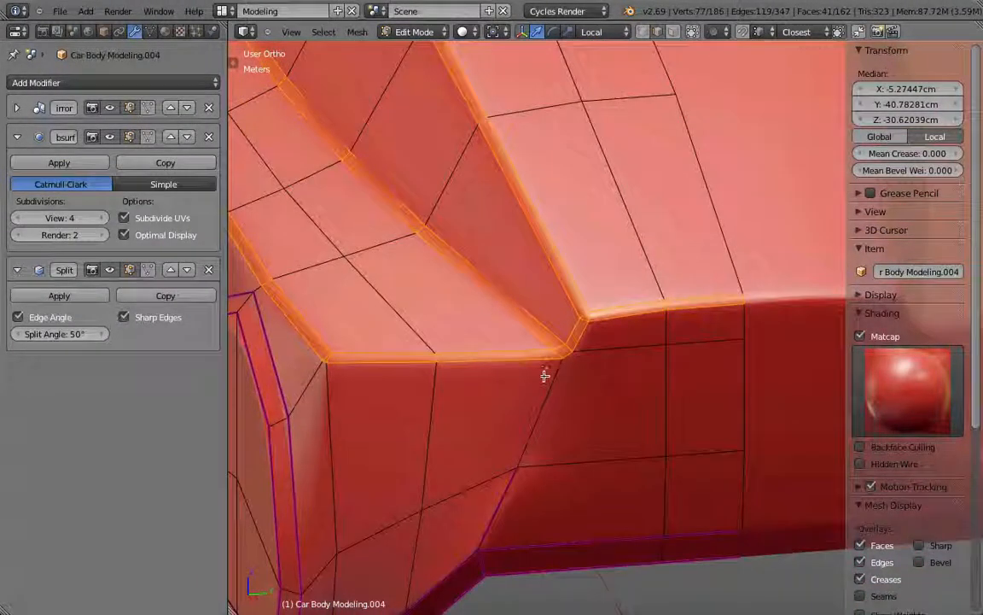
scroll(548, 358, "up", 3)
right_click(587, 313)
right_click(586, 338, "shift")
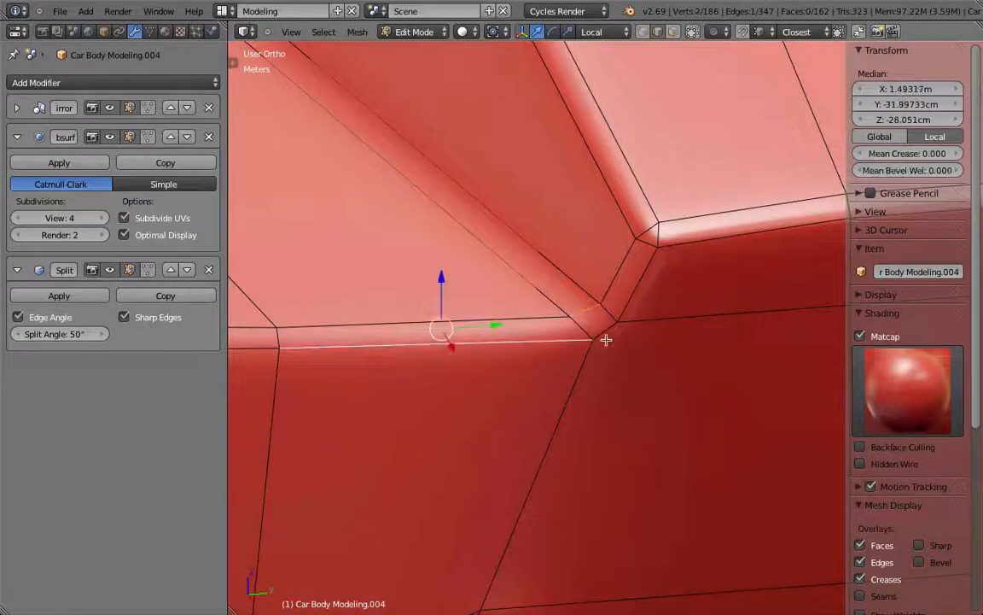
right_click(607, 334, "shift")
right_click(609, 312, "shift")
right_click(583, 325, "shift")
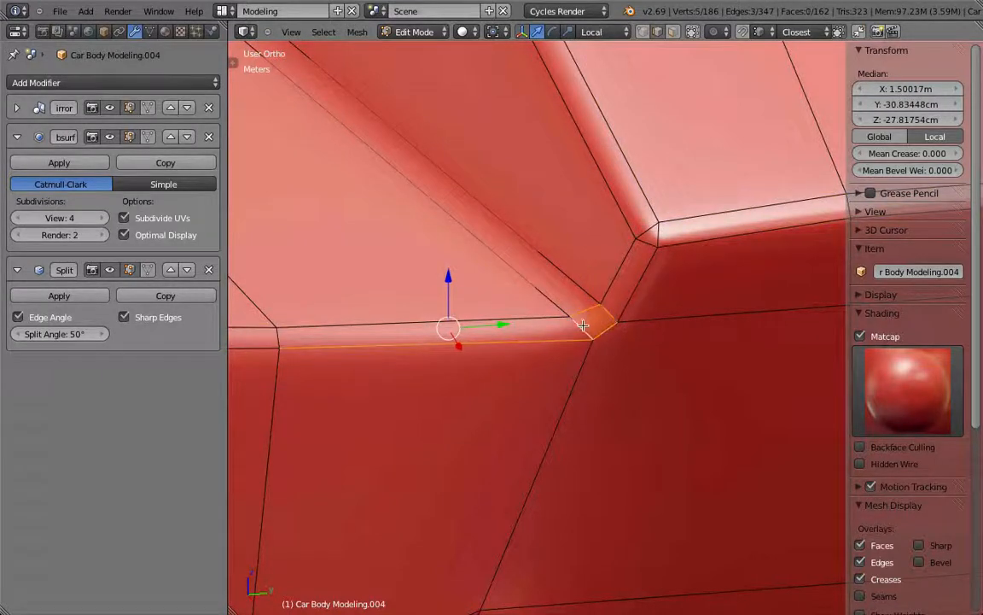
right_click(581, 278, "alt")
right_click(519, 320, "shift")
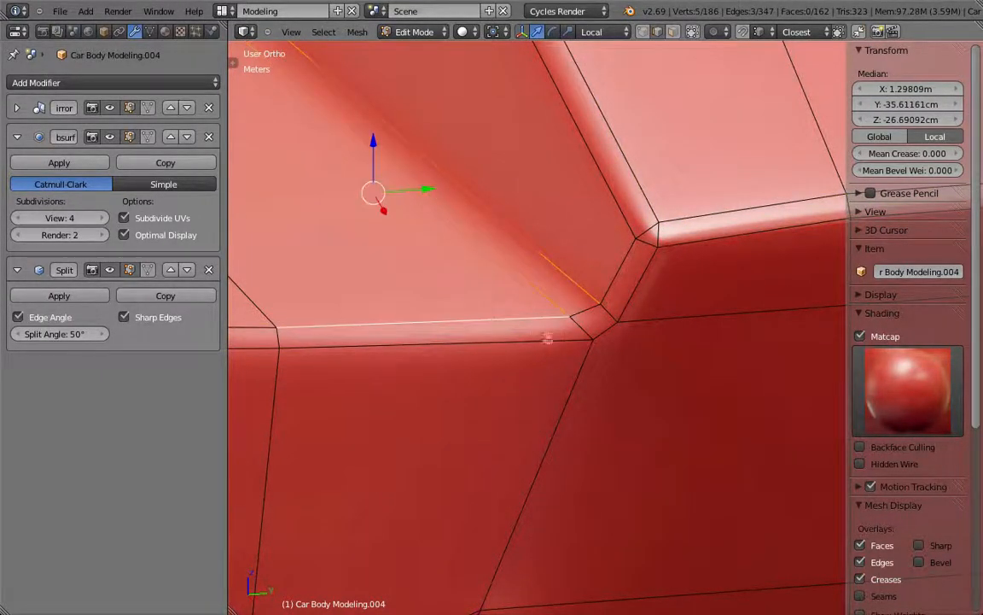
right_click(612, 279, "shift")
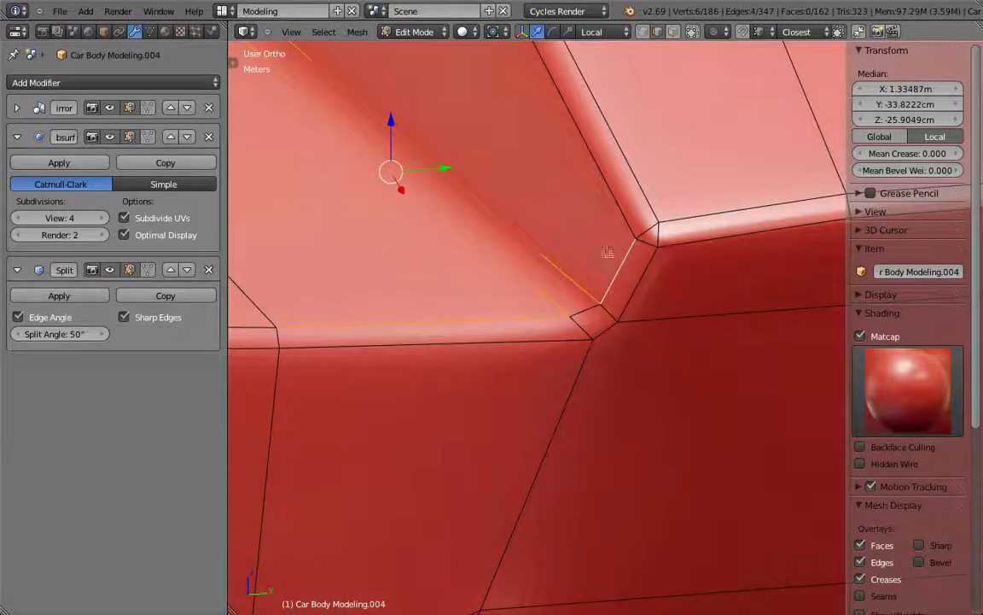
- Select the four edges bounding the small corner quad and inspect how that corner smooths in Object Mode
right_click(587, 310)
right_click(582, 327, "shift")
right_click(613, 329, "shift")
right_click(608, 304, "shift")
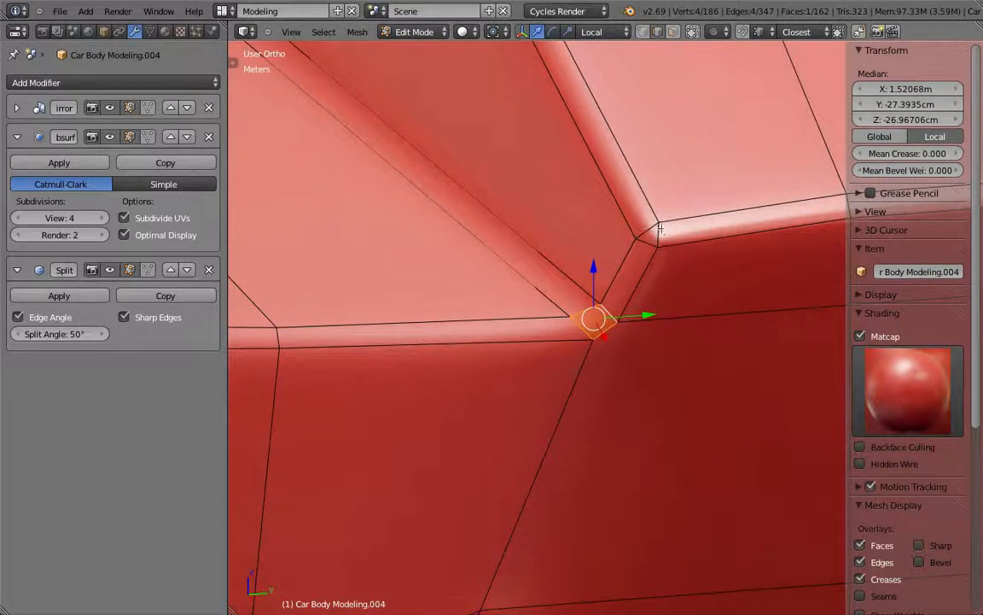
scroll(657, 299, "down", 3)
scroll(658, 307, "up", 3)
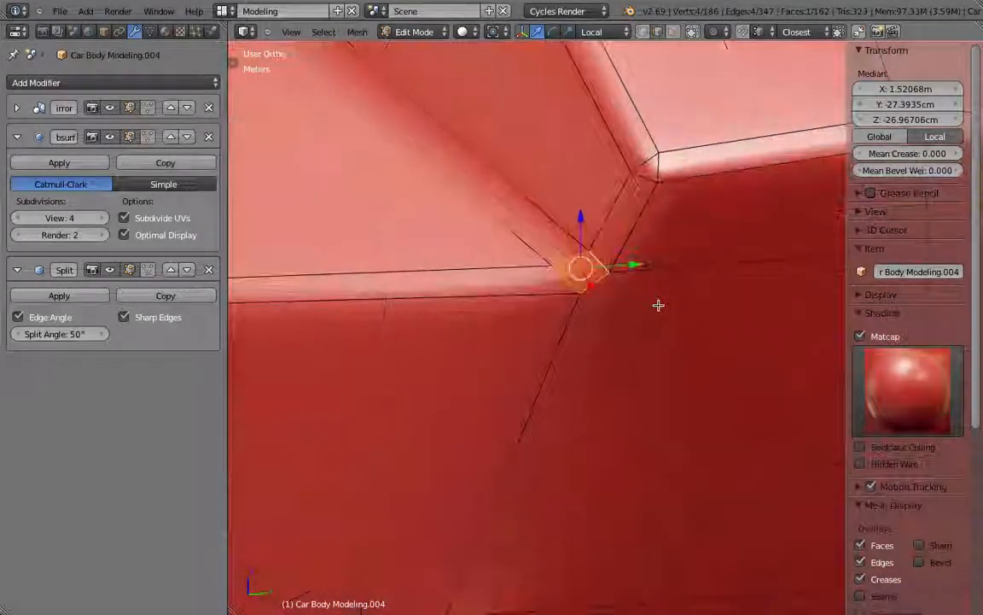
scroll(658, 305, "down", 3)
scroll(658, 305, "up", 3)
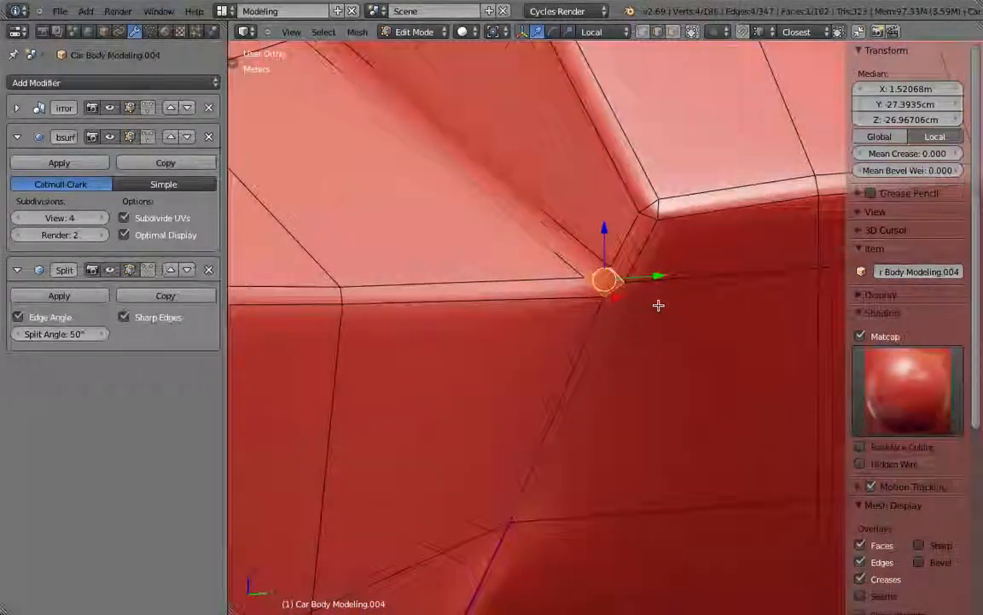
scroll(659, 305, "down", 3)
scroll(663, 301, "up", 4)
key("Tab")
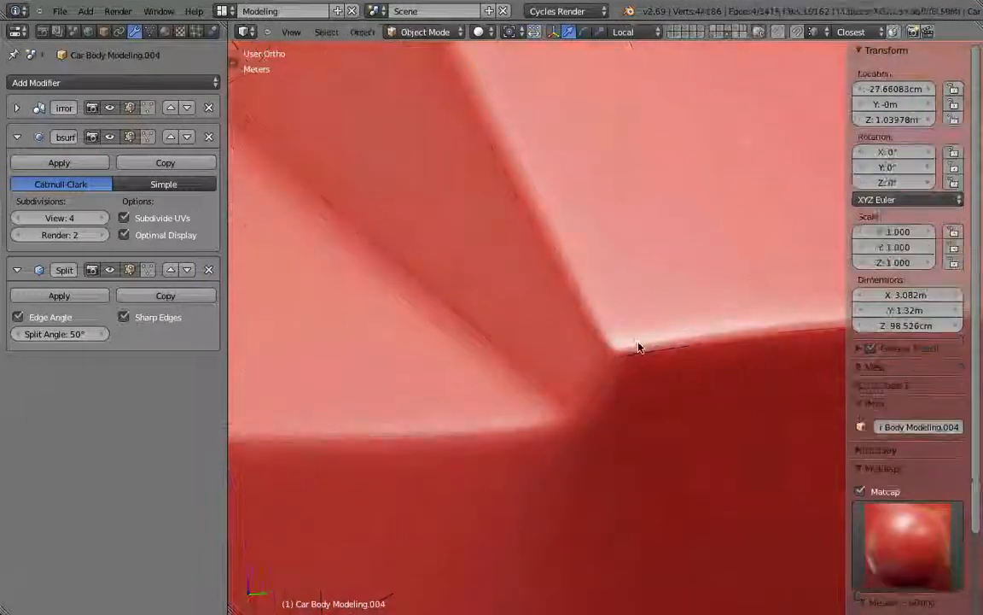
scroll(638, 347, "down", 5)
key("Tab")
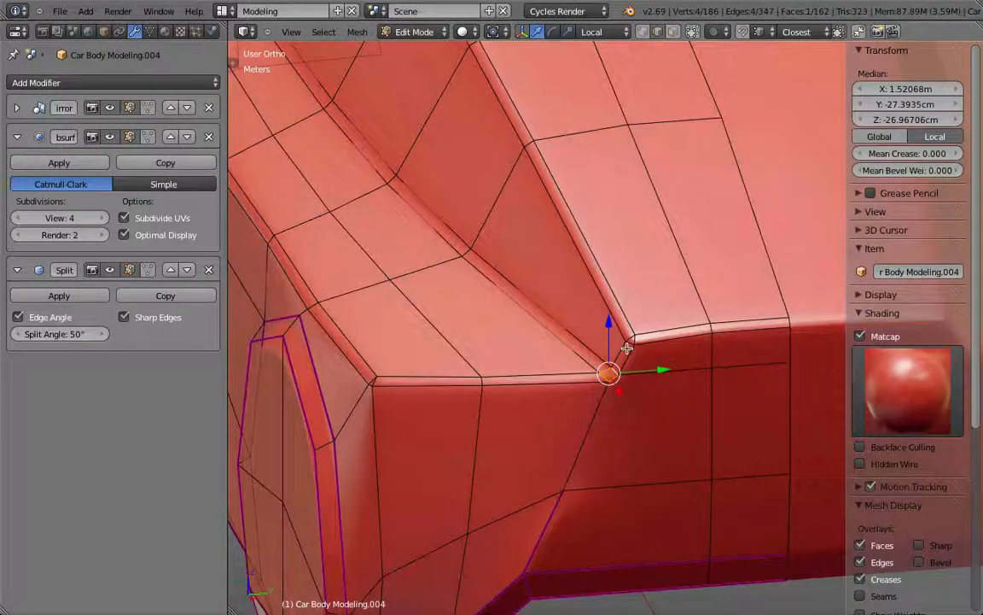
- Examine the bevel topology at the outer rear corner above the wheel by selecting the edges of the small triangle
middle_click_drag(472, 396, 391, 378)
scroll(359, 352, "up", 4)
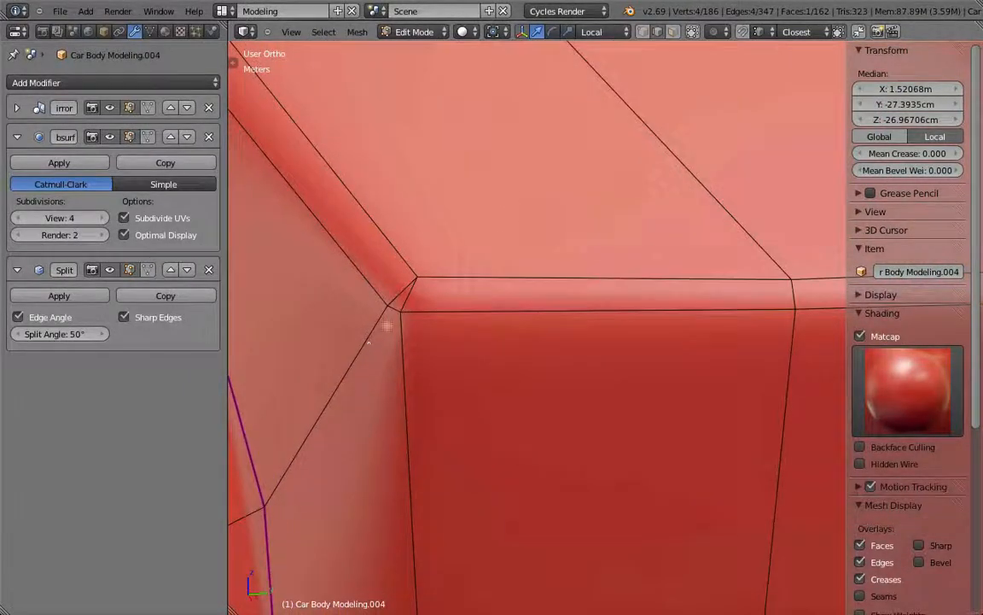
right_click(400, 291)
scroll(392, 329, "down", 1)
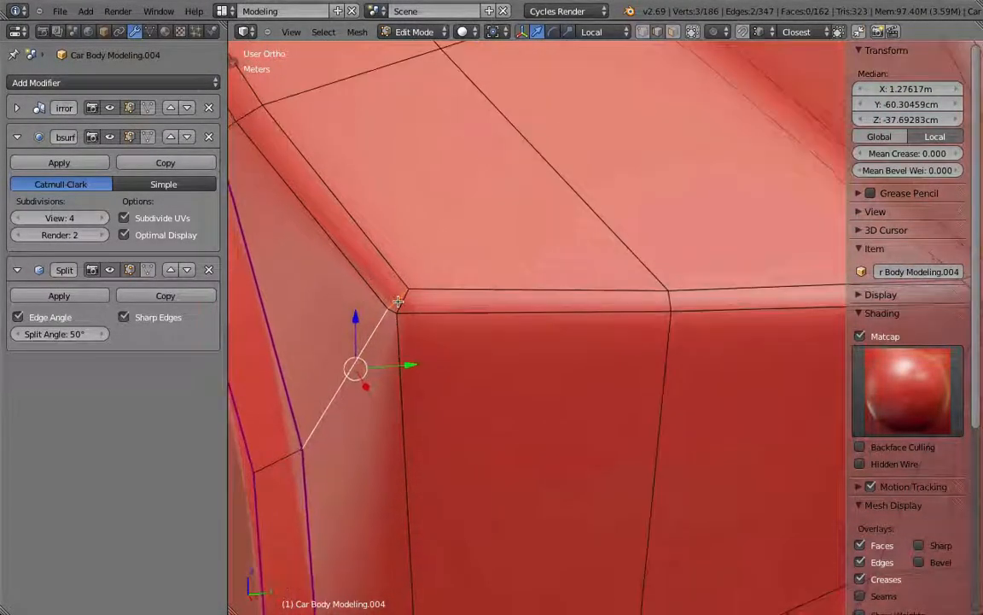
right_click(399, 300)
scroll(362, 323, "up", 7)
right_click(483, 286, "shift")
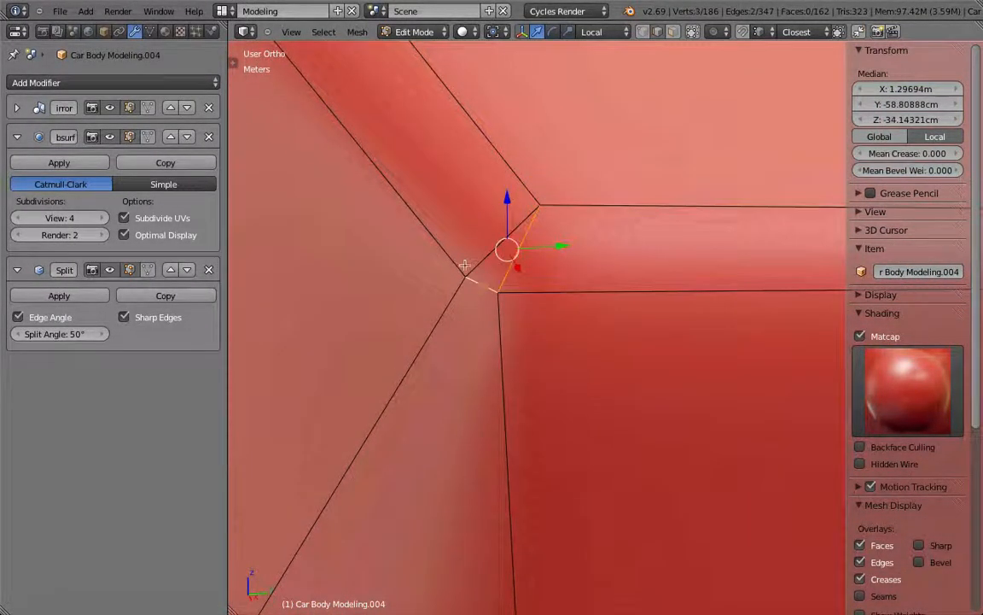
right_click(463, 268, "shift")
right_click(480, 252)
right_click(479, 299, "shift")
right_click(474, 300)
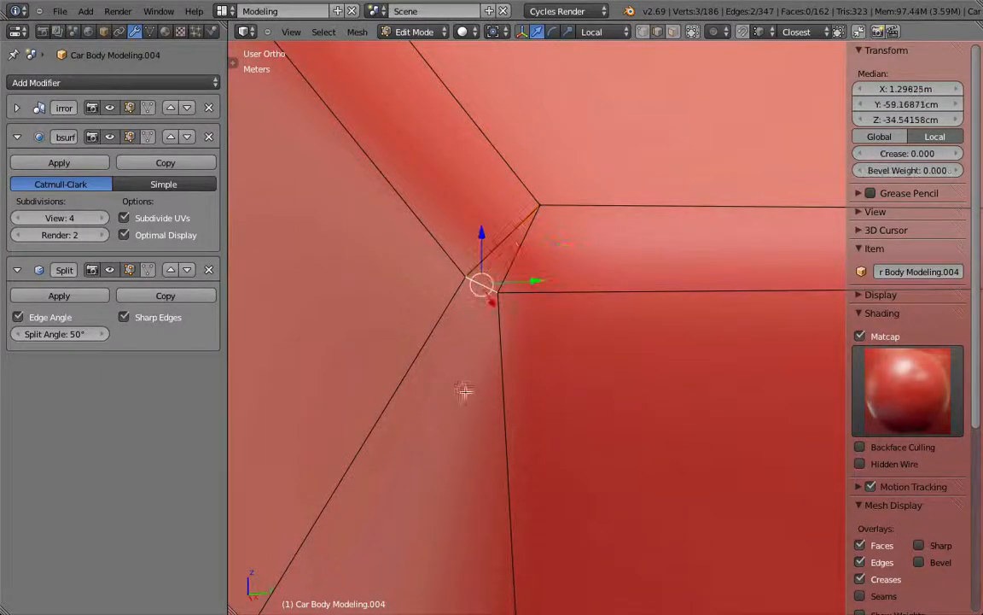
scroll(463, 404, "down", 2)
- In vertex selection mode, merge the two lower vertices of the outer rear corner's triangle at their center
left_click(644, 32)
key("a")
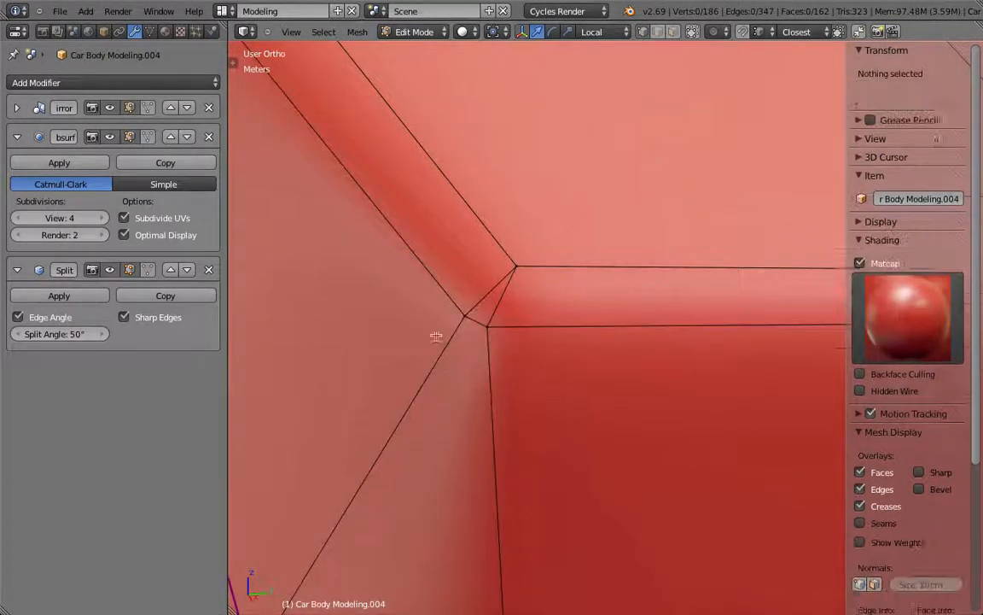
right_click(461, 319)
right_click(487, 331, "shift")
key("w")
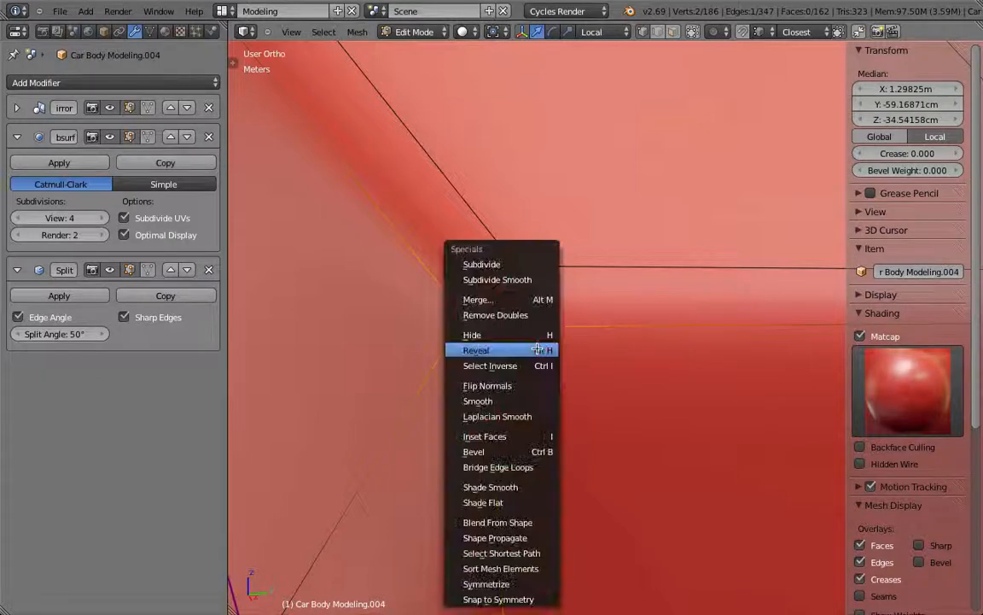
left_click(529, 302)
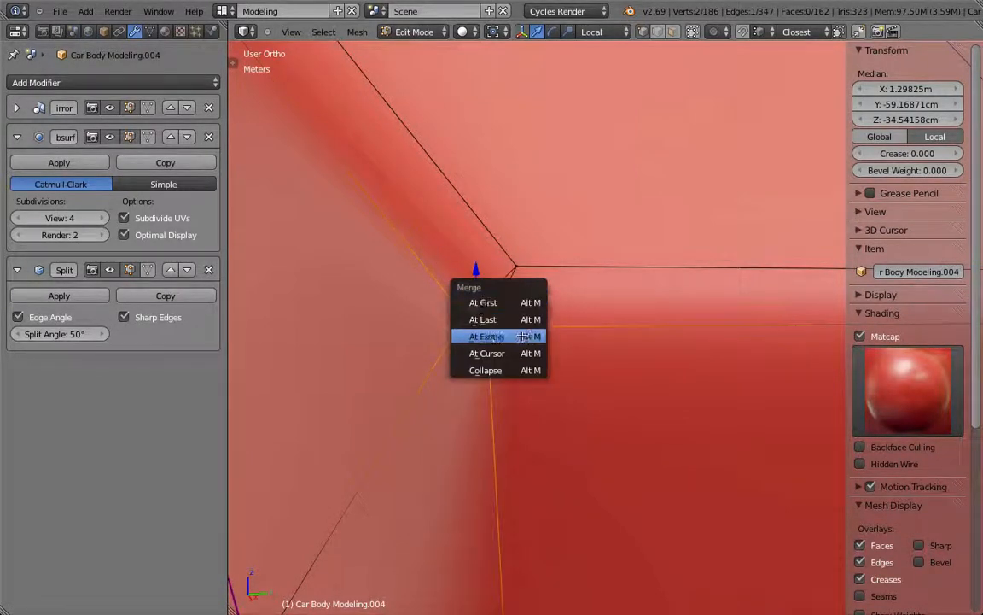
key("Return")
scroll(504, 398, "down", 6)
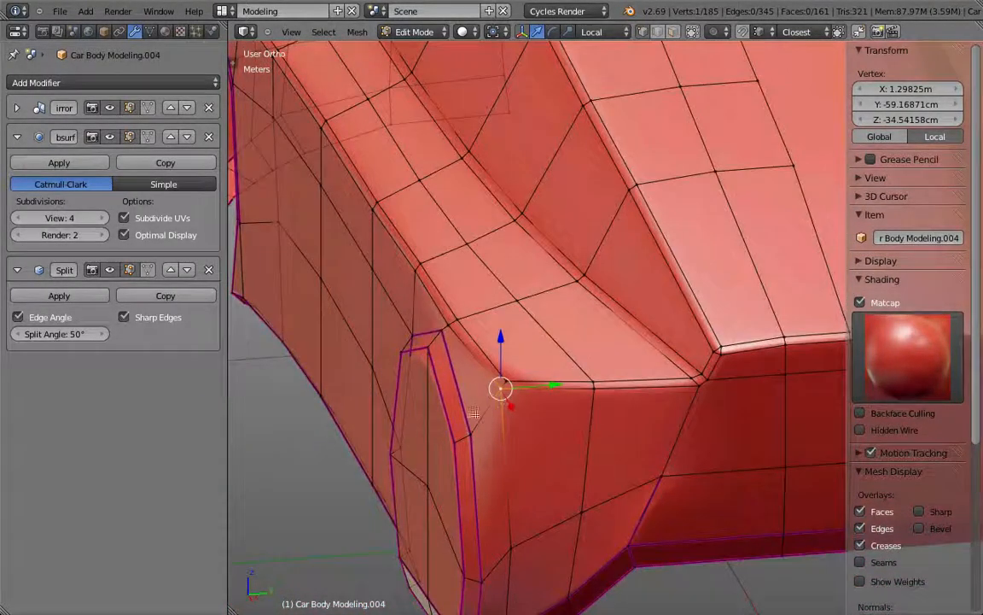
- Merge the two lower vertices of the bevel triangle above the front wheel arch, using At Last
middle_click_drag(503, 461, 526, 406)
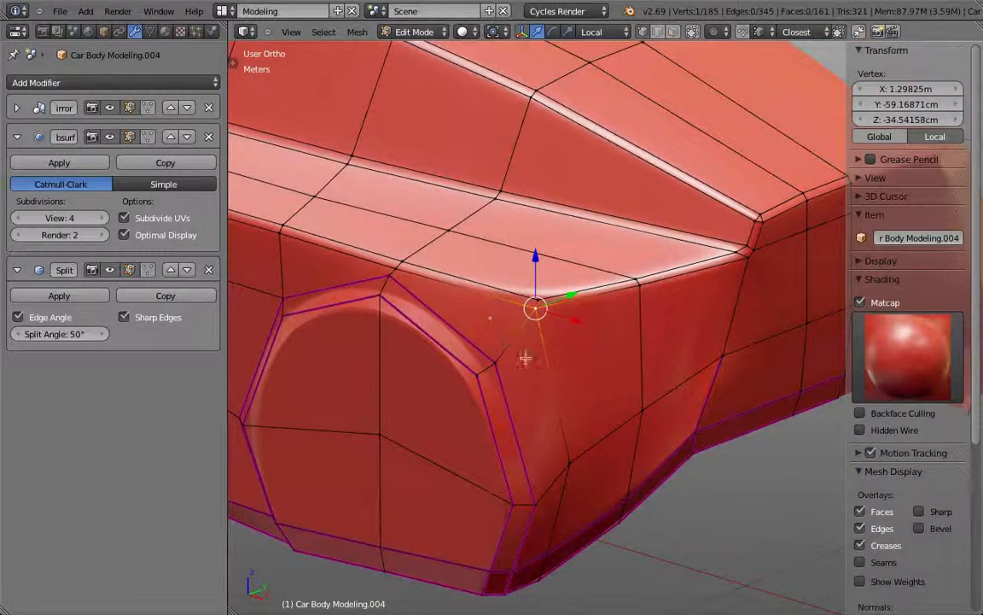
scroll(475, 412, "down", 4)
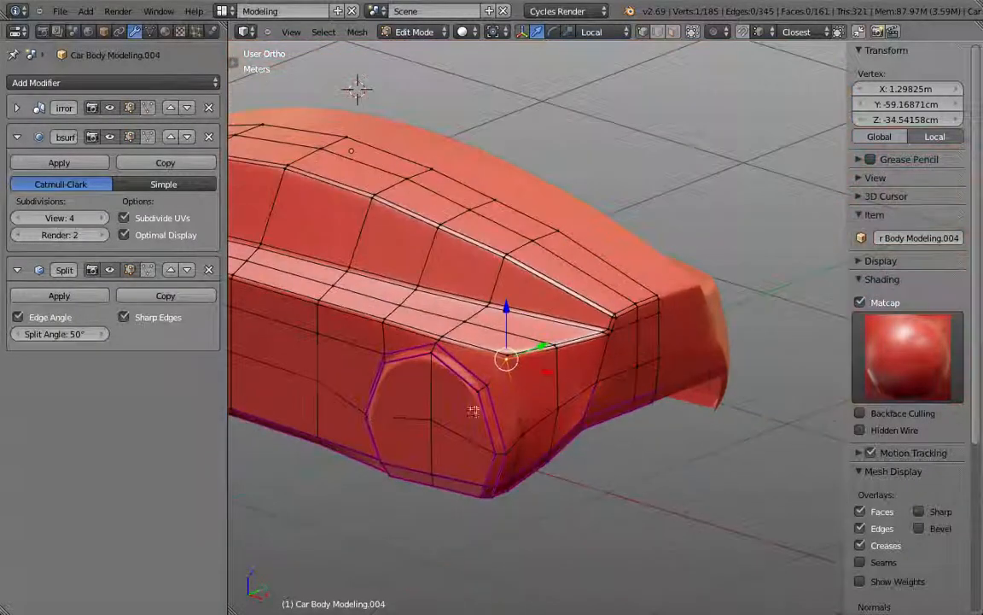
middle_click_drag(352, 413, 546, 412, "shift")
middle_click_drag(291, 401, 473, 441)
scroll(474, 441, "up", 8)
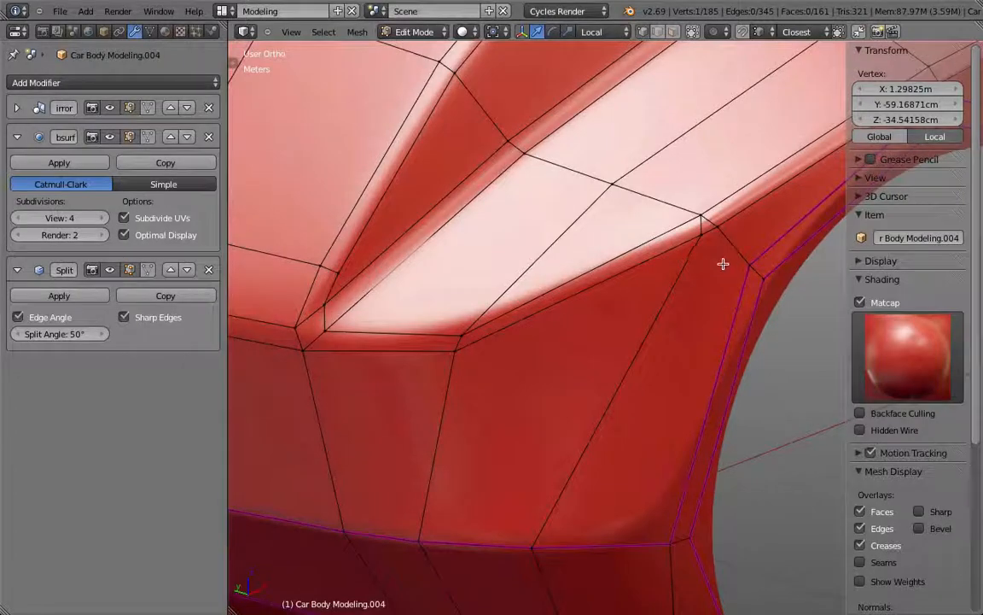
right_click(705, 228, "shift")
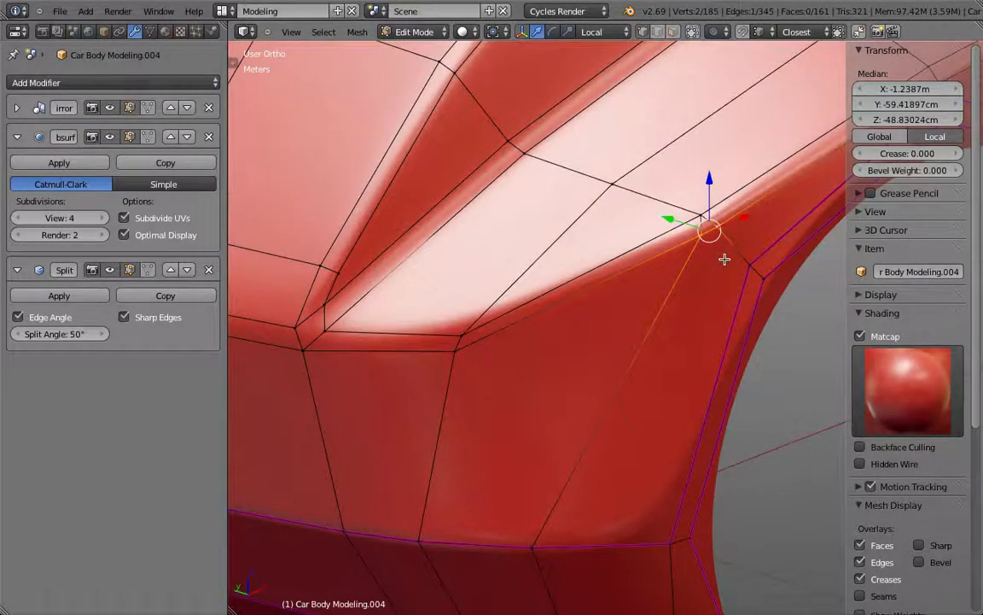
key("w")
left_click(724, 257)
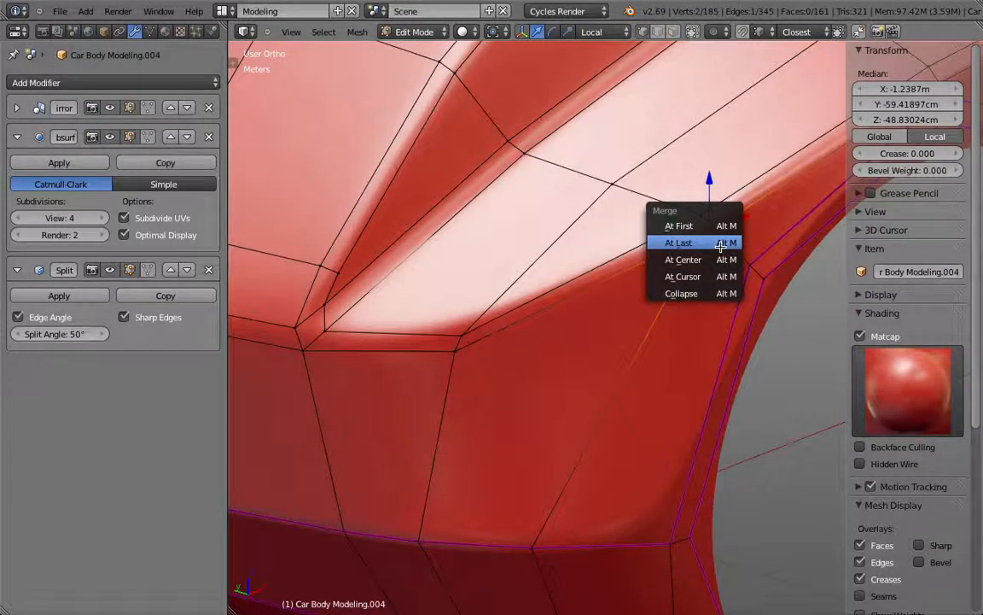
left_click(722, 245)
- Check the smoothed front corner and fender in Object Mode and return to Edit Mode
middle_click_drag(721, 245, 484, 260)
scroll(591, 327, "down", 4)
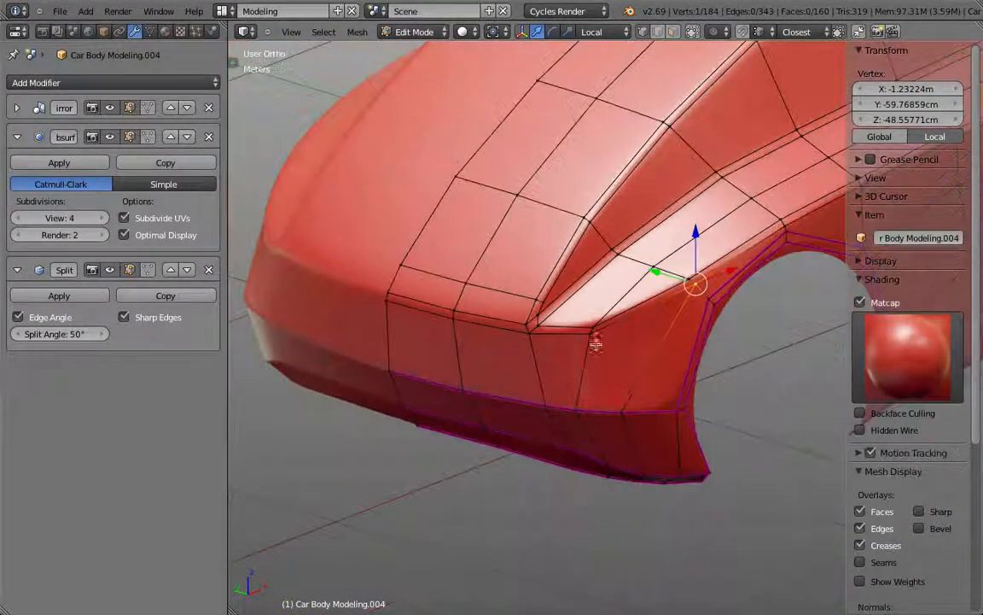
key("Tab")
scroll(643, 356, "down", 4)
scroll(643, 354, "up", 7)
key("Tab")
scroll(643, 354, "down", 6)
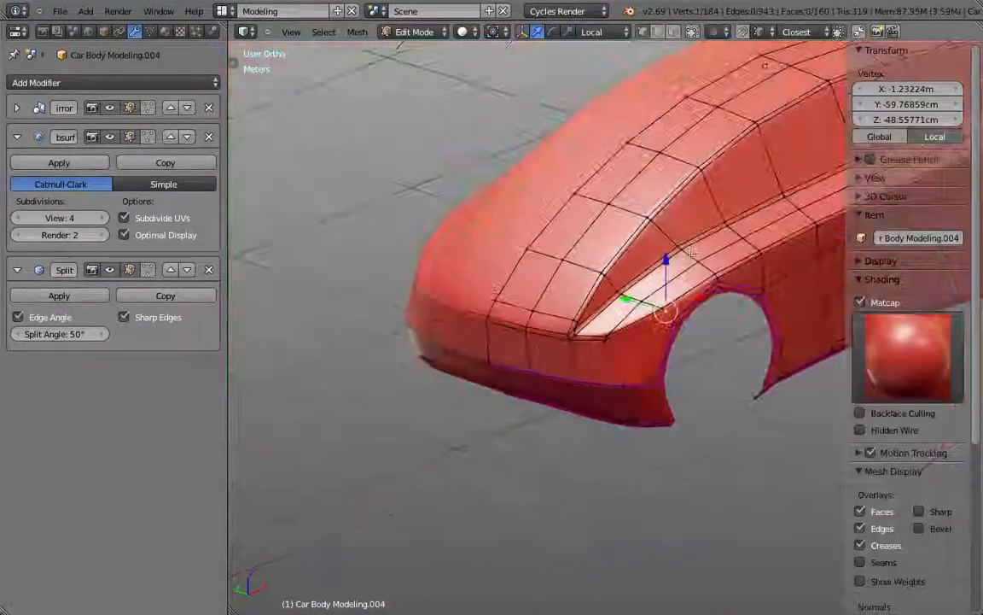
- Clear the mesh selection and switch to edge selection mode with the car's side in view
middle_click_drag(643, 354, 477, 475, "shift")
middle_click_drag(596, 330, 529, 341, "shift")
scroll(522, 307, "up", 4)
scroll(518, 297, "down", 3)
key("a")
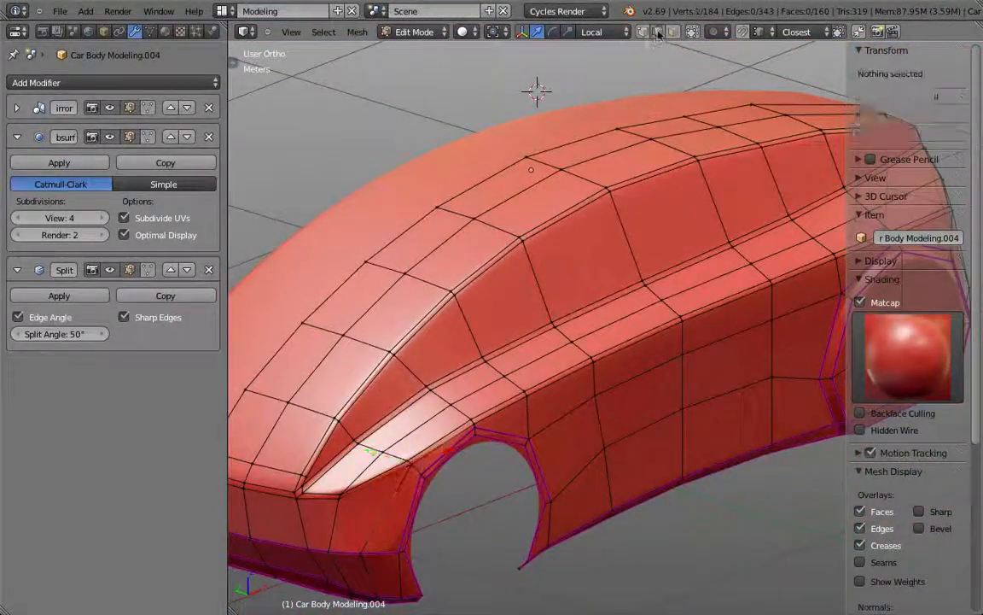
scroll(533, 231, "up", 3)
scroll(448, 300, "down", 3)
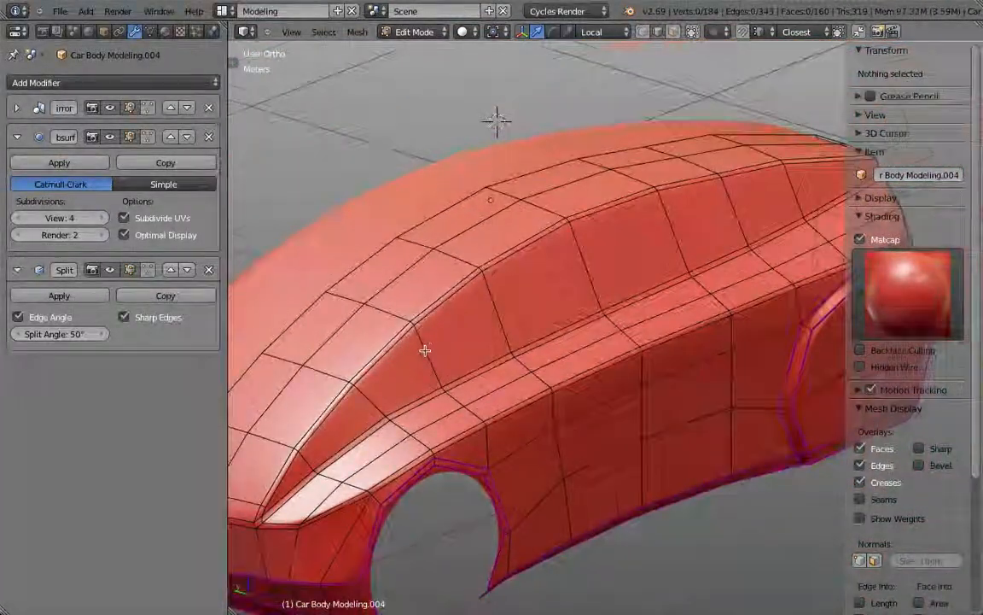
- Try to widen the cabin-to-fender crease bevel by scaling its short cross edge just behind the front wheel arch
middle_click_drag(349, 466, 514, 356, "shift")
scroll(514, 356, "up", 5)
right_click(430, 367)
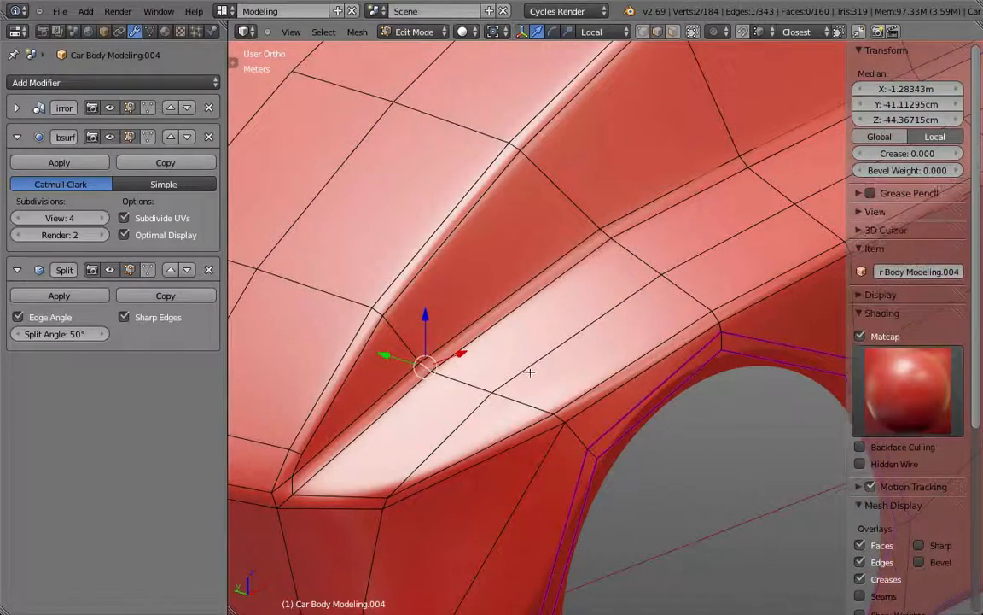
middle_click_drag(595, 298, 496, 422, "shift")
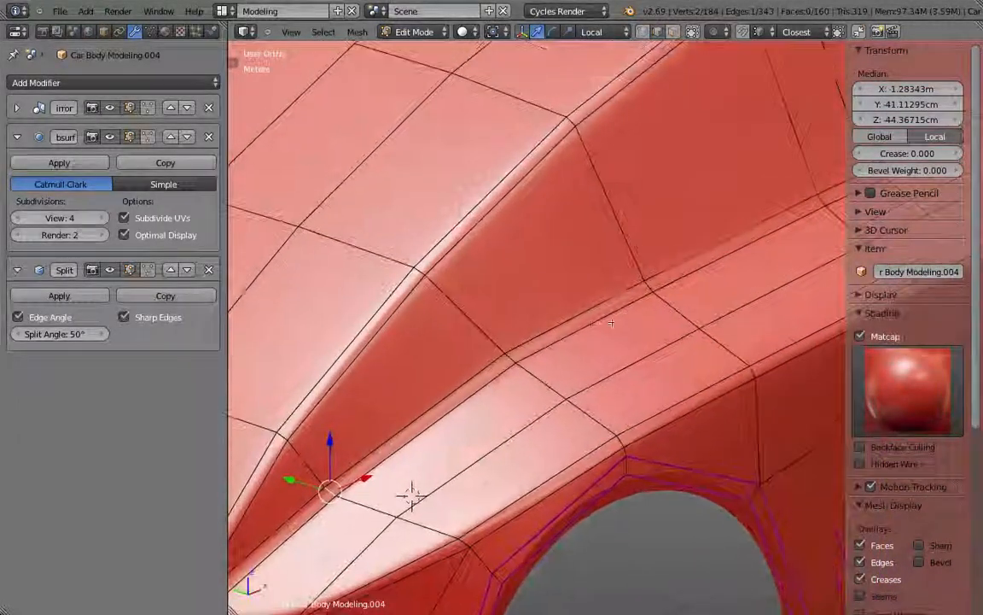
right_click(647, 287)
key("s")
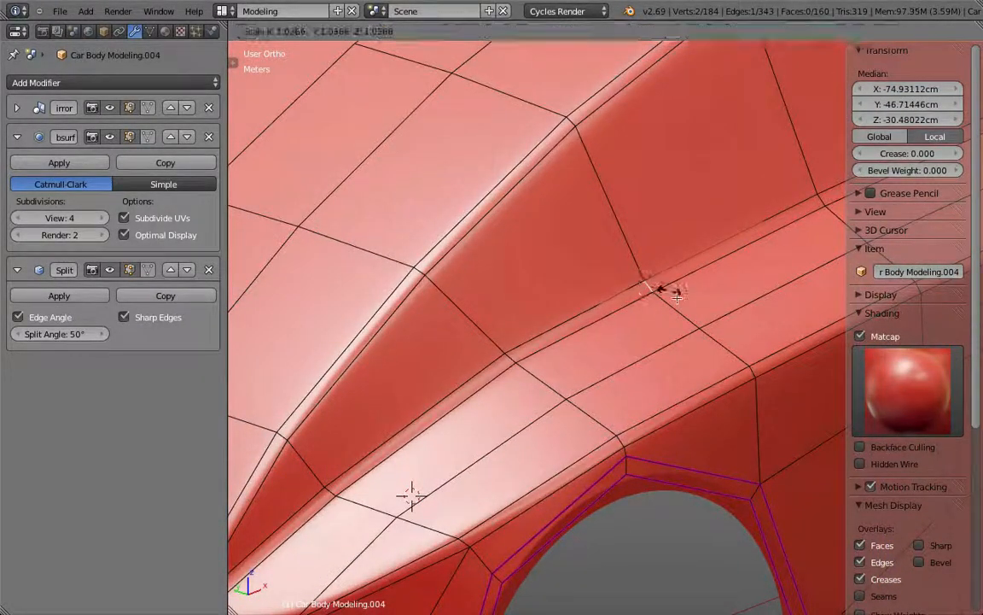
left_click(690, 310)
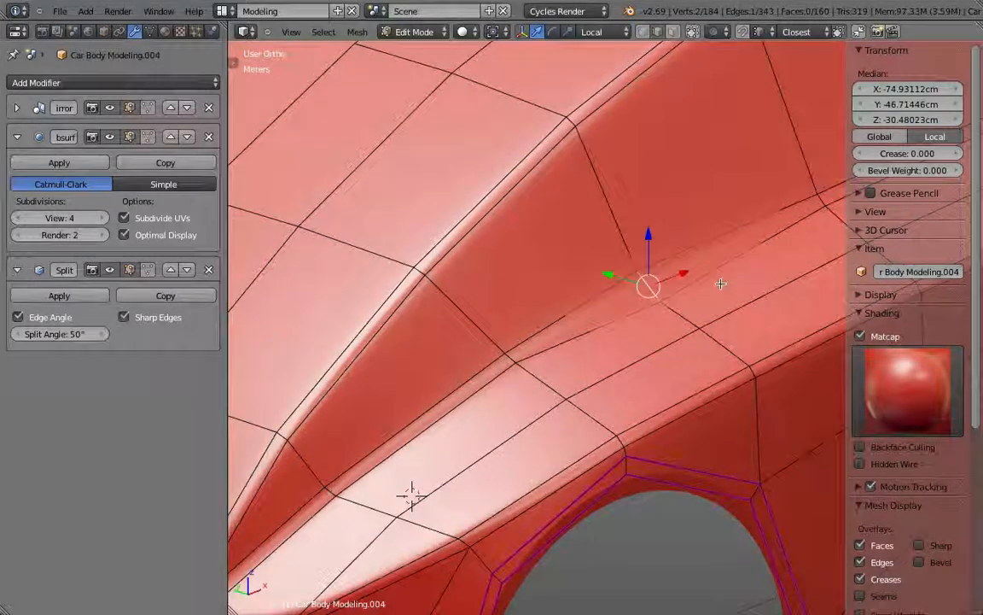
middle_click_drag(731, 282, 580, 303, "shift")
key("s")
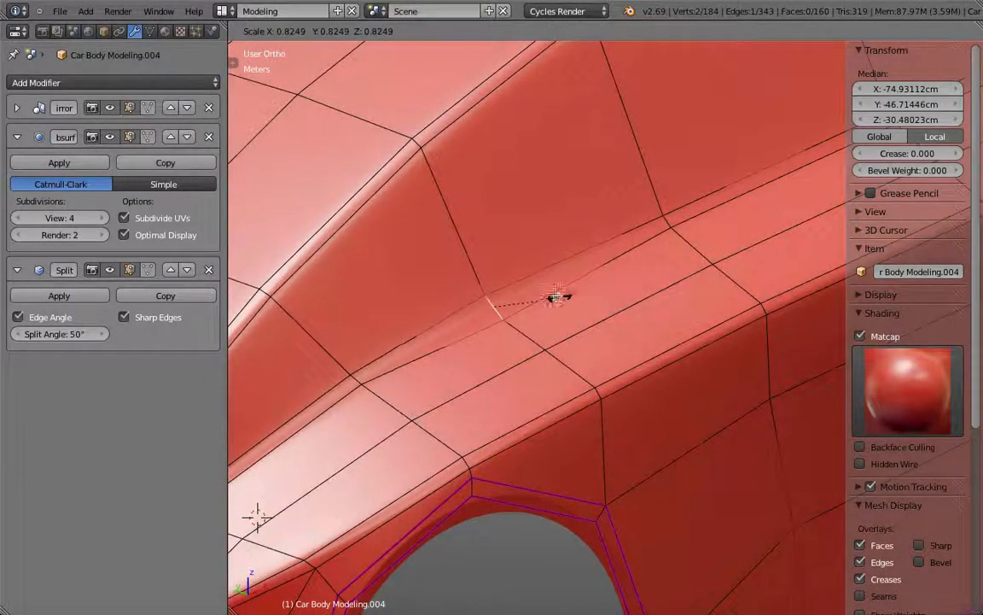
left_click(555, 292)
- Try to enlarge the next three short cross edges of the crease bevel along the middle of the cabin side
right_click(665, 220)
key("s")
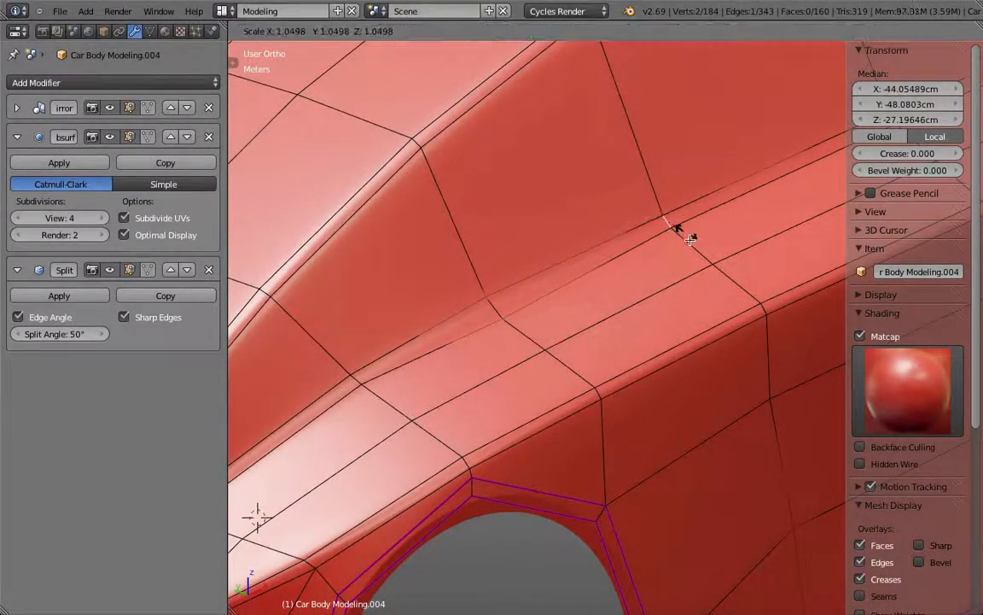
left_click(707, 253)
middle_click_drag(707, 253, 620, 278)
right_click(605, 300)
key("s")
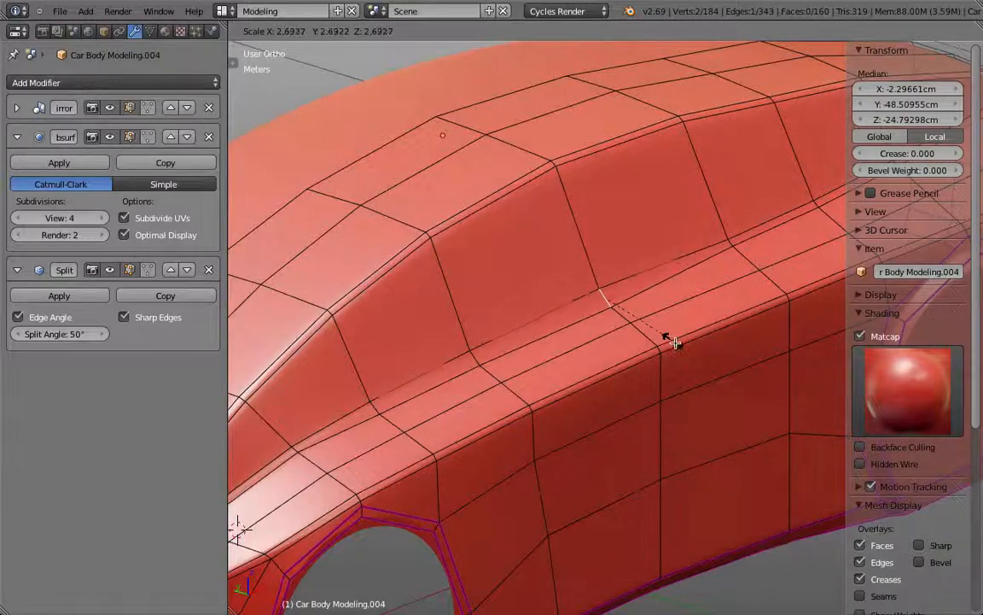
left_click(675, 341)
scroll(585, 254, "up", 5)
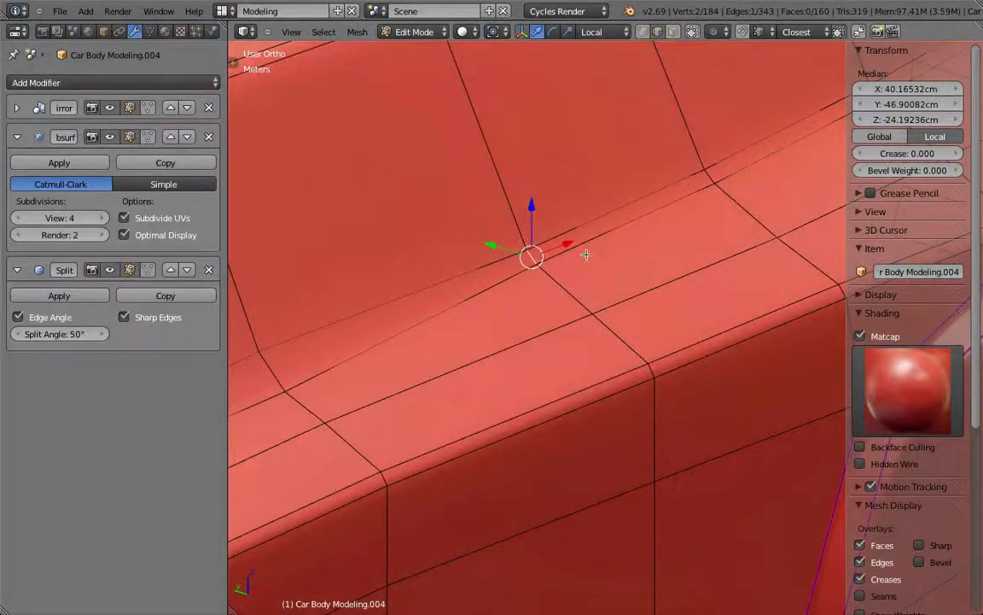
key("s")
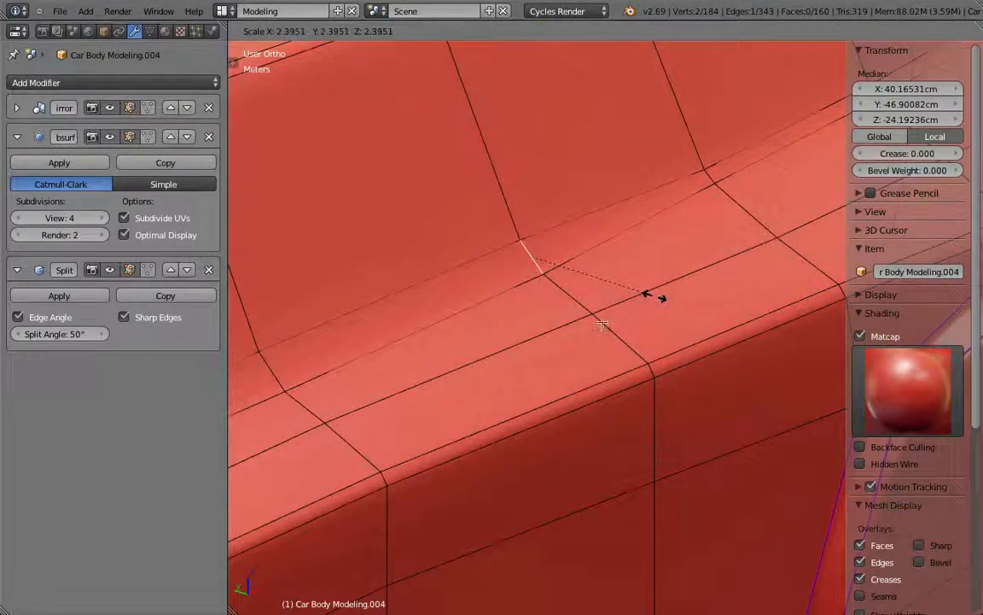
left_click(654, 296)
- Try to scale up the crease bevel's next cross edge toward the rear, just ahead of the rear wheel arch
scroll(654, 295, "down", 6)
middle_click_drag(654, 296, 342, 300)
scroll(557, 216, "up", 4)
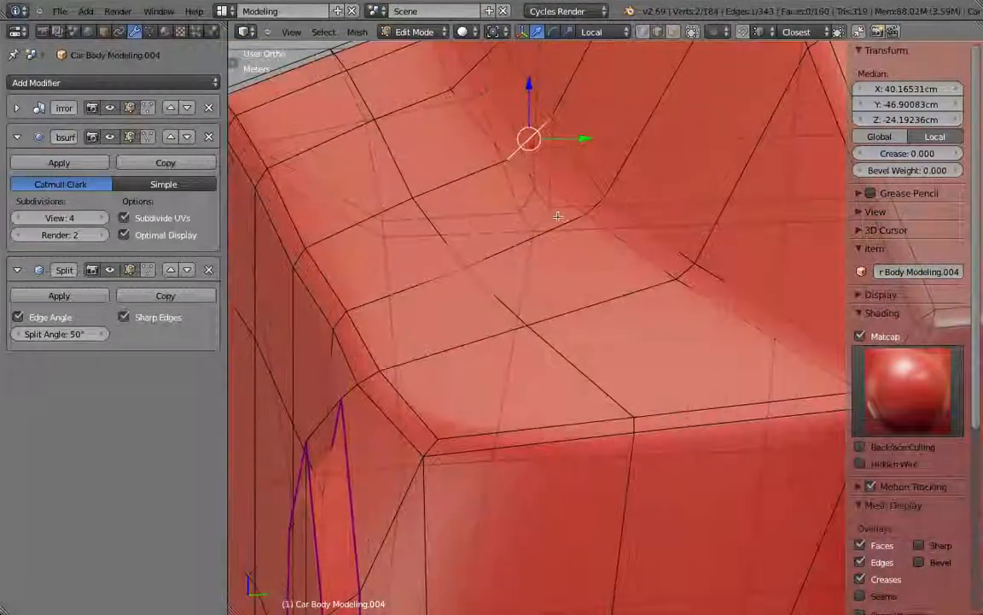
right_click(593, 207)
right_click(596, 206)
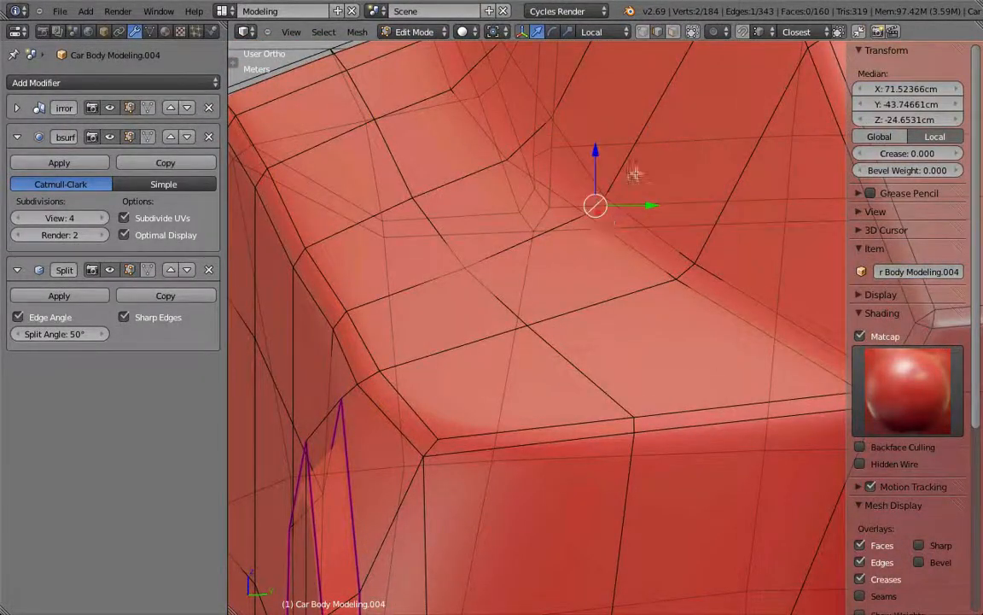
key("s")
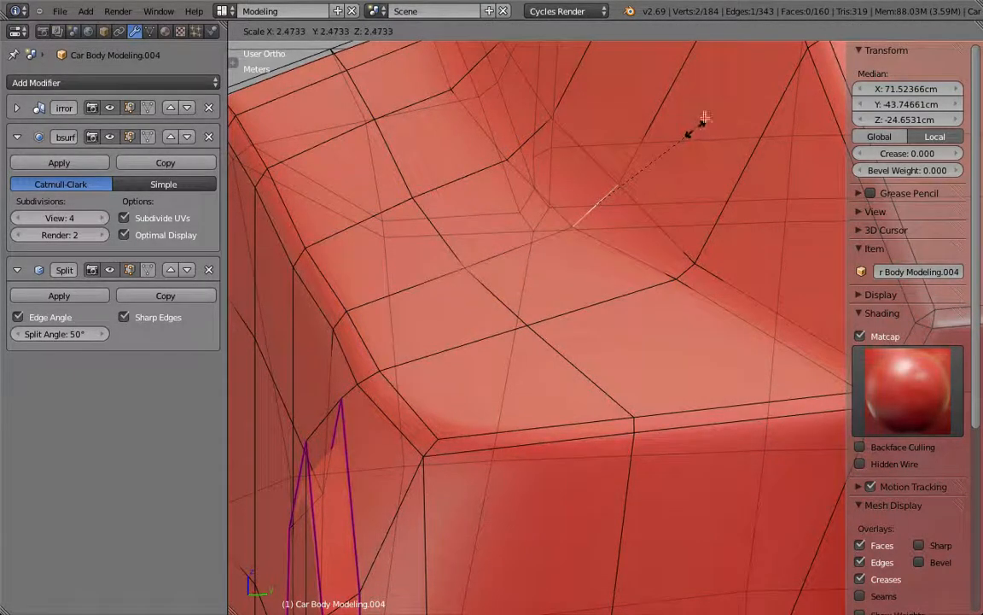
left_click(639, 101)
- Try to enlarge the crease bevel's last short edge at the car's rear corner
scroll(656, 234, "down", 3)
middle_click_drag(669, 287, 718, 296)
right_click(701, 264)
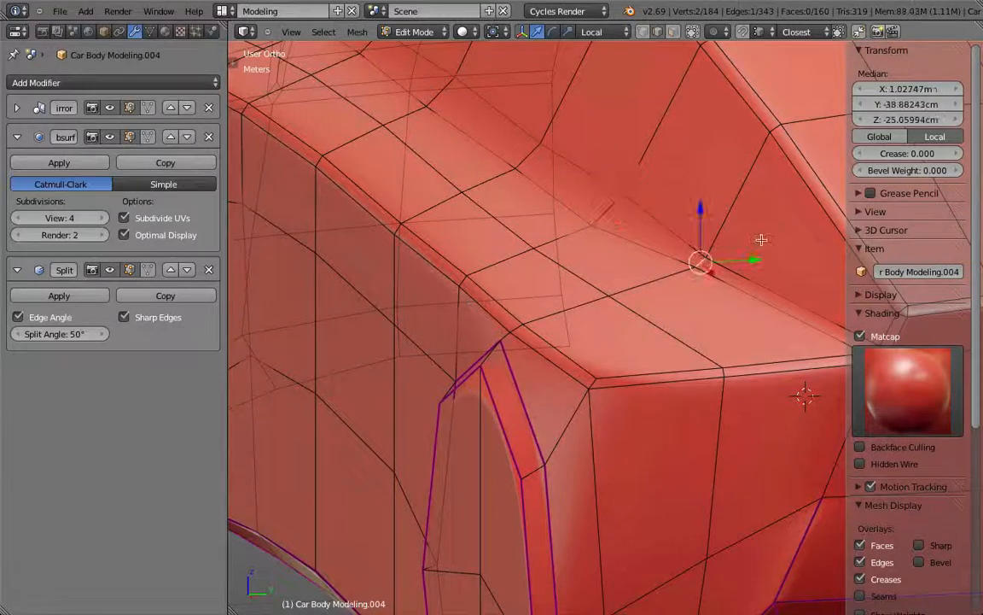
middle_click_drag(760, 239, 452, 218, "shift")
scroll(453, 219, "up", 2)
right_click(574, 325)
key("s")
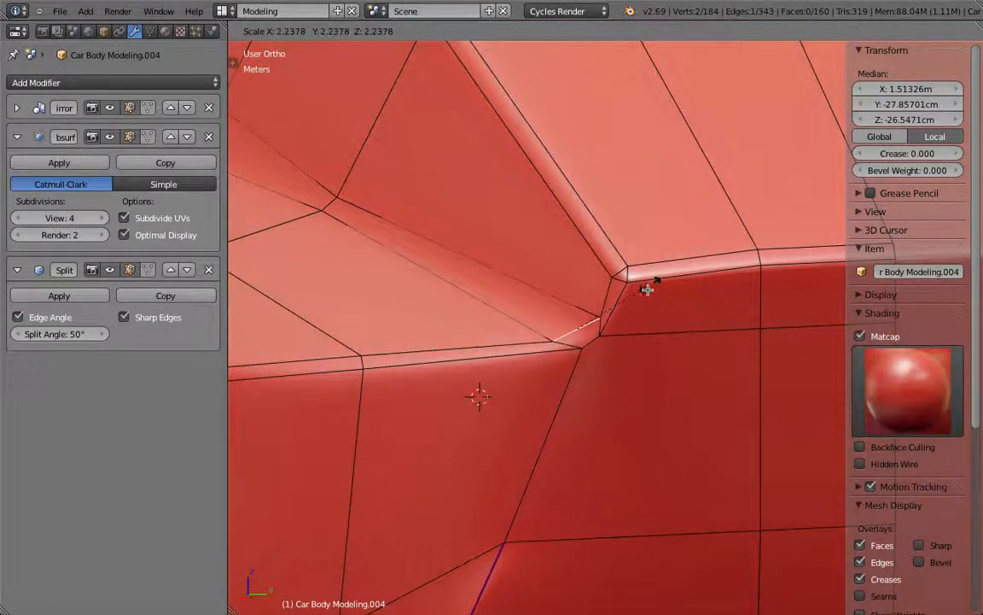
right_click(646, 291)
- Check the smoothed rear corner in Object Mode and return to Edit Mode
scroll(645, 294, "down", 2)
key("Tab")
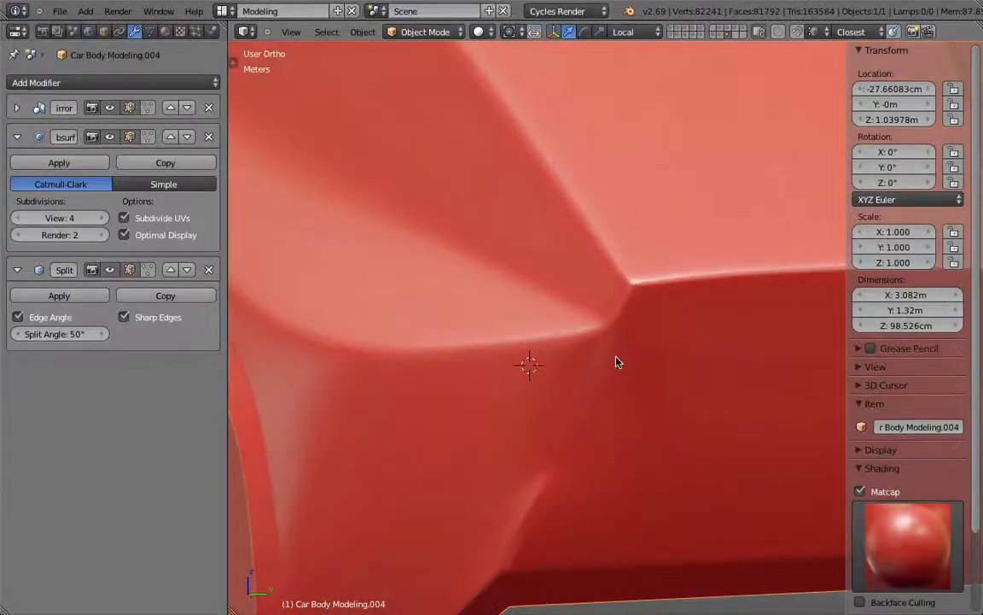
key("Tab")
scroll(457, 277, "down", 4)
middle_click_drag(458, 282, 598, 331, "shift")
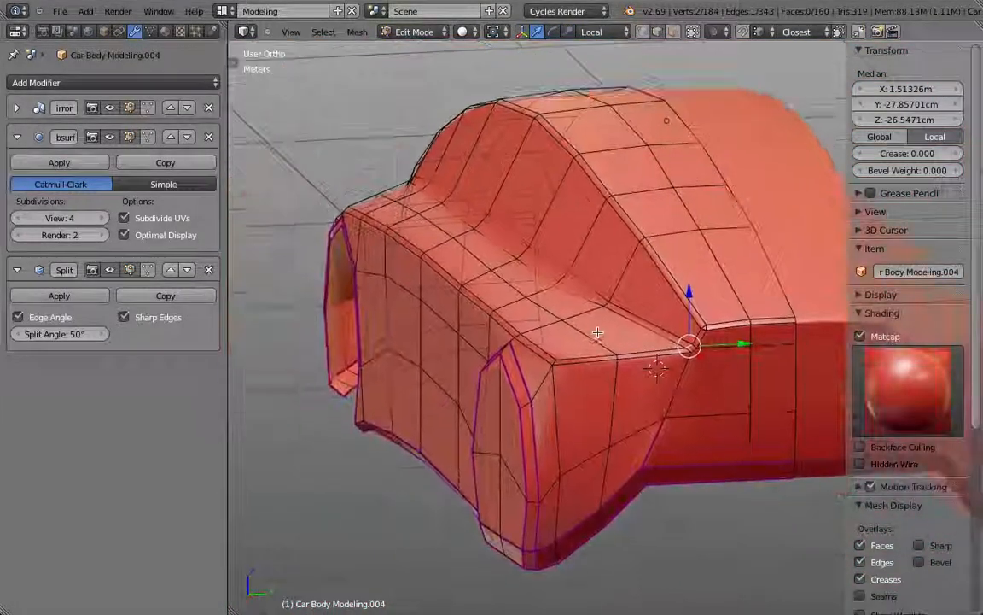
- In wireframe from the right view, try to enlarge further the crease bevel's cross edge ahead of the rear wheel arch
scroll(596, 329, "up", 2)
scroll(596, 328, "down", 2)
scroll(617, 330, "up", 5)
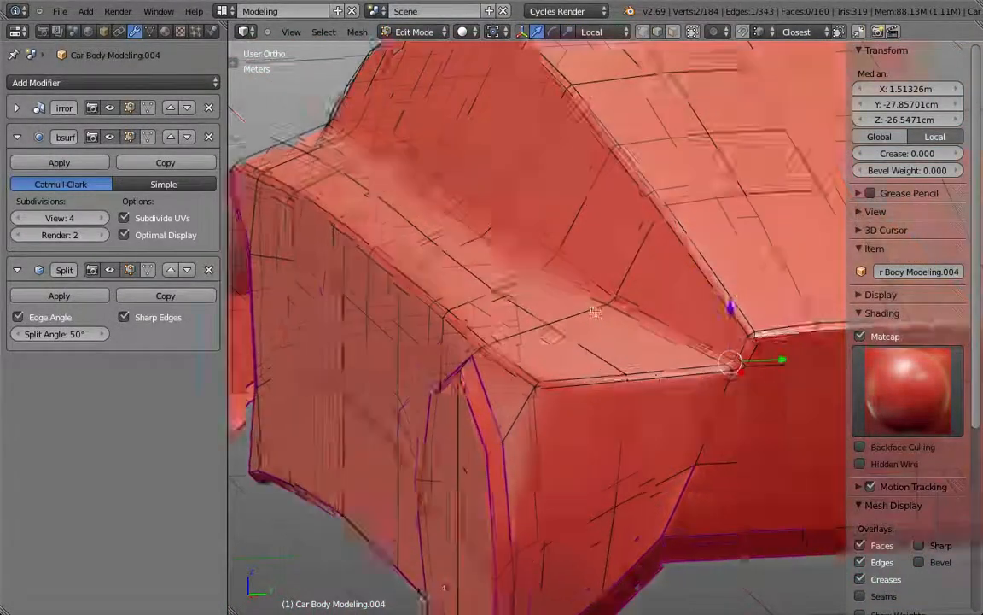
right_click(522, 246)
scroll(530, 246, "up", 2)
key("KP_3")
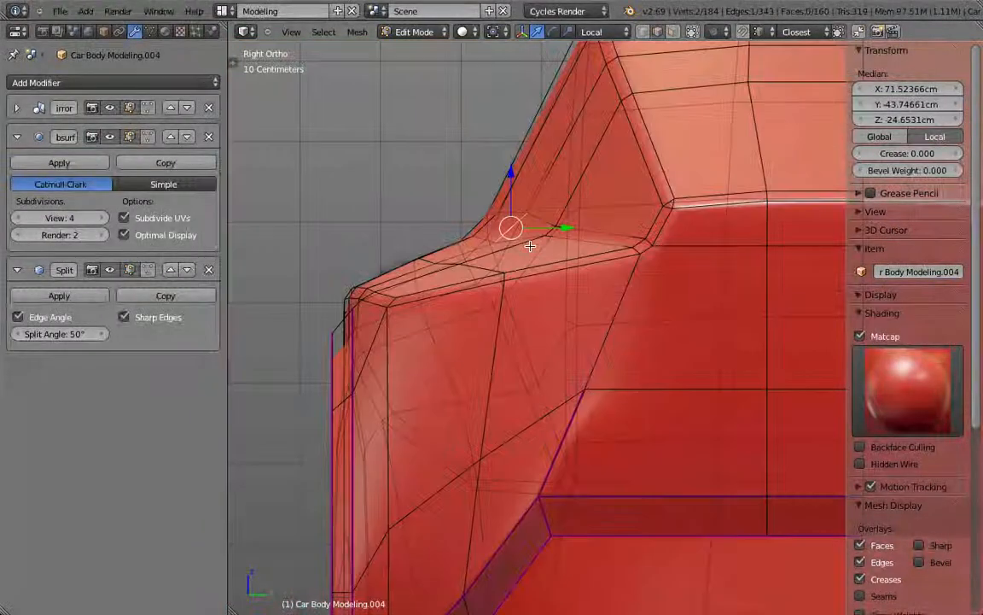
key("z")
key("s")
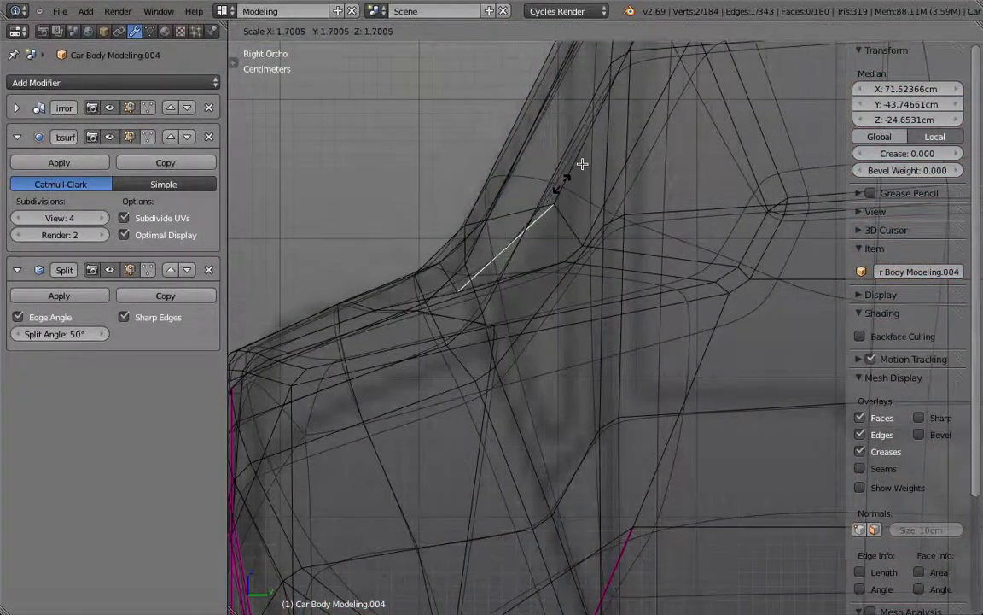
left_click(588, 154)
- Return to solid shading and examine the widened bevel's transition toward the rear in Object Mode
mouse_move(588, 154)
middle_mouse_down()
mouse_move(544, 270)
mouse_move(538, 238)
mouse_move(535, 288)
mouse_move(532, 257)
mouse_move(553, 249)
mouse_move(519, 235)
mouse_move(522, 283)
middle_mouse_up()
key("z")
key("Tab")
key("Tab")
key("Tab")
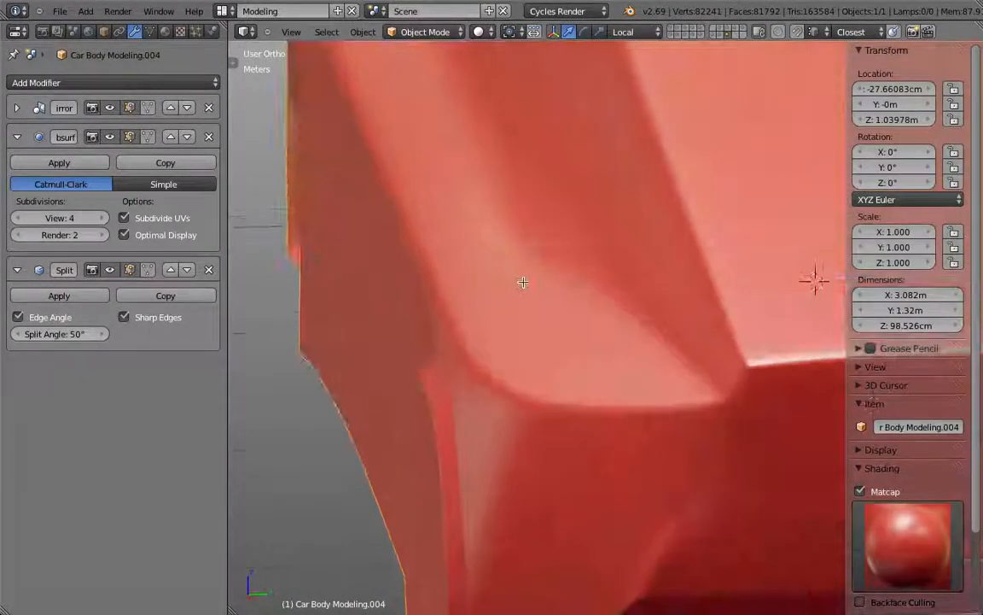
key("Tab")
scroll(523, 282, "down", 5)
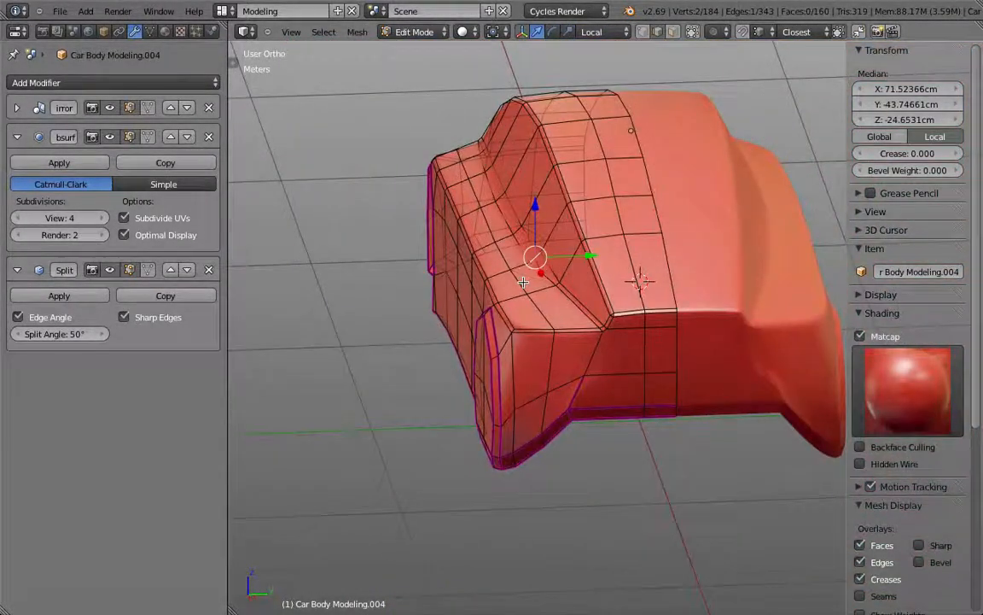
- Undo all the scaling of the crease bevel's short cross edges
key("ctrl+z")
key("ctrl+z")
key("ctrl+z")
key("ctrl+z")
key("ctrl+z")
key("ctrl+z")
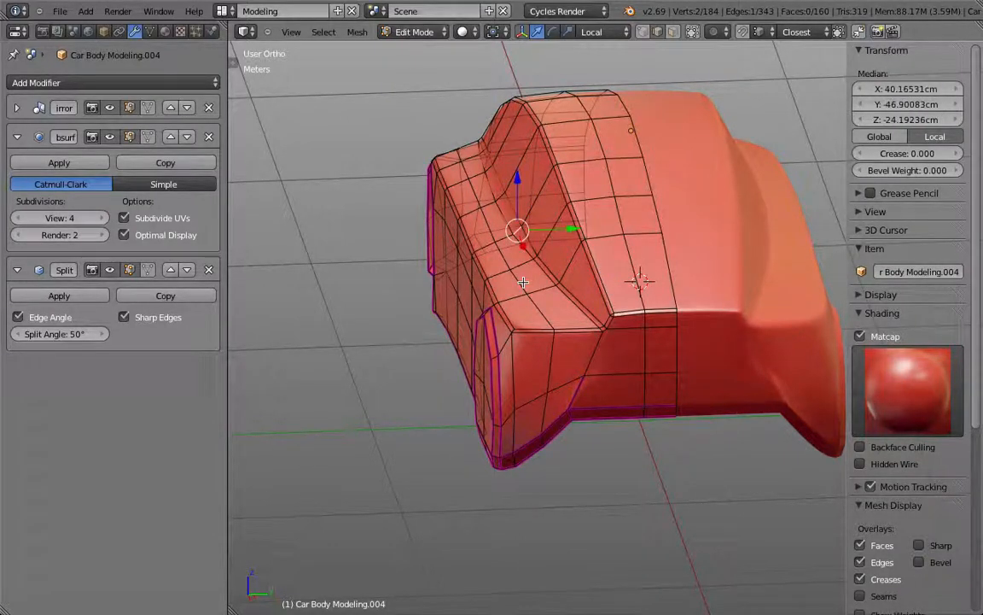
key("ctrl+z")
key("ctrl+z")
key("ctrl+z")
key("ctrl+z")
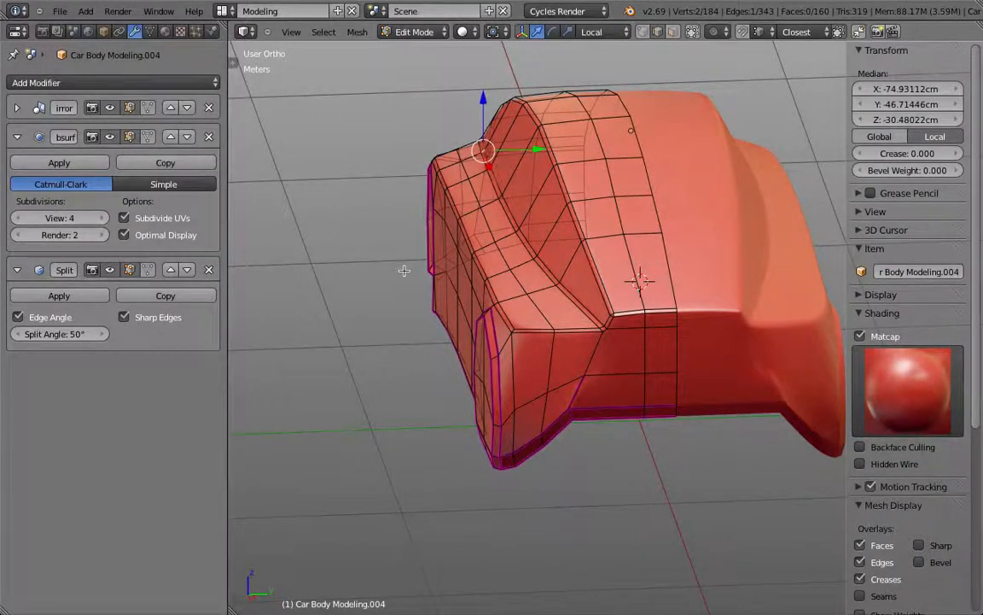
- Edge-slide the crease bevel's lower edge segment just behind the front wheel arch outward over the fender's top surface
middle_click_drag(425, 360, 537, 382, "shift")
middle_click_drag(307, 401, 448, 361)
middle_click_drag(331, 350, 600, 335, "shift")
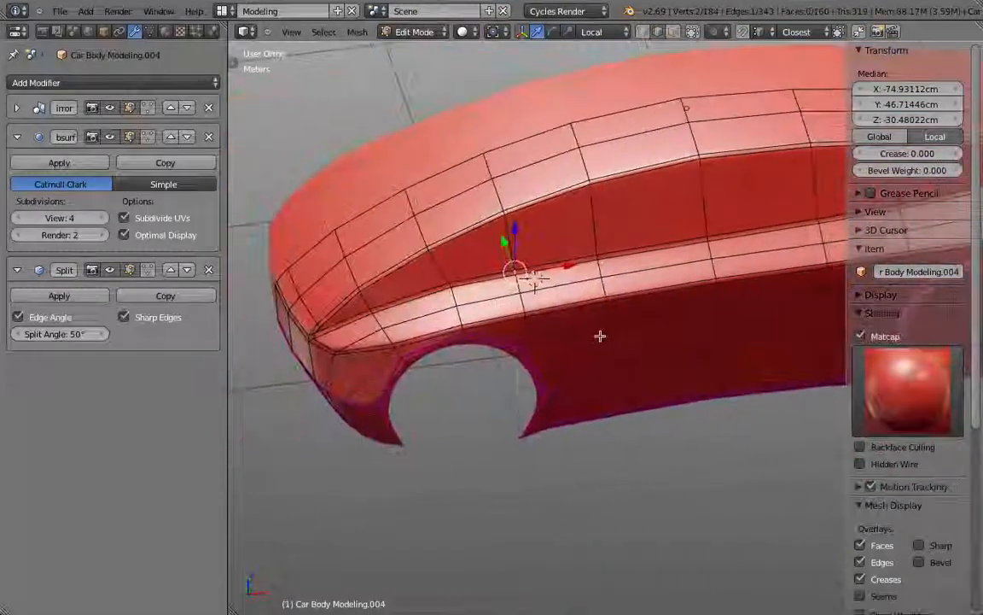
scroll(591, 335, "up", 3)
scroll(474, 314, "down", 3)
middle_click_drag(463, 317, 541, 323, "shift")
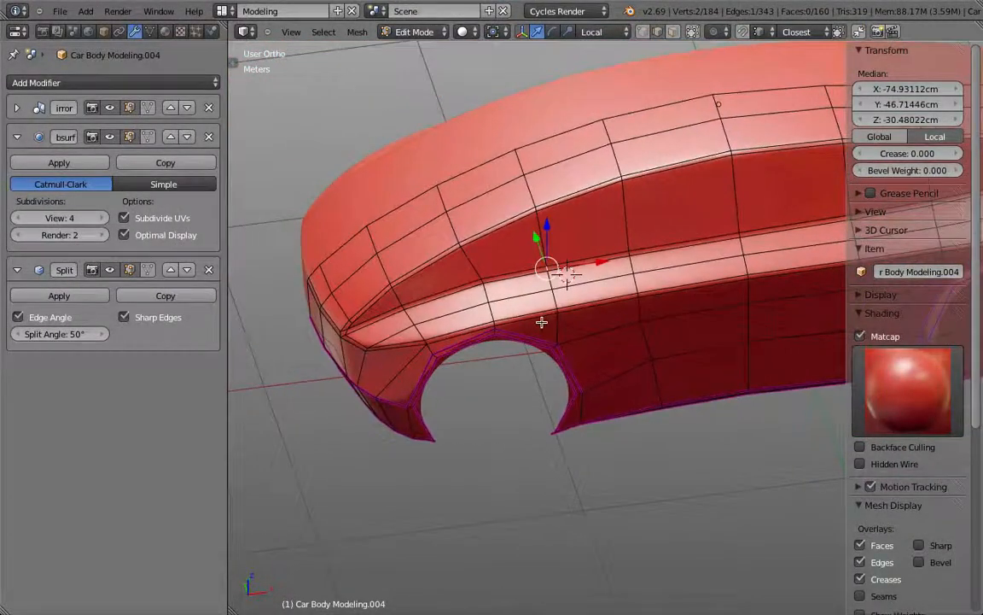
scroll(512, 278, "up", 6)
scroll(557, 277, "down", 3)
right_click(527, 284)
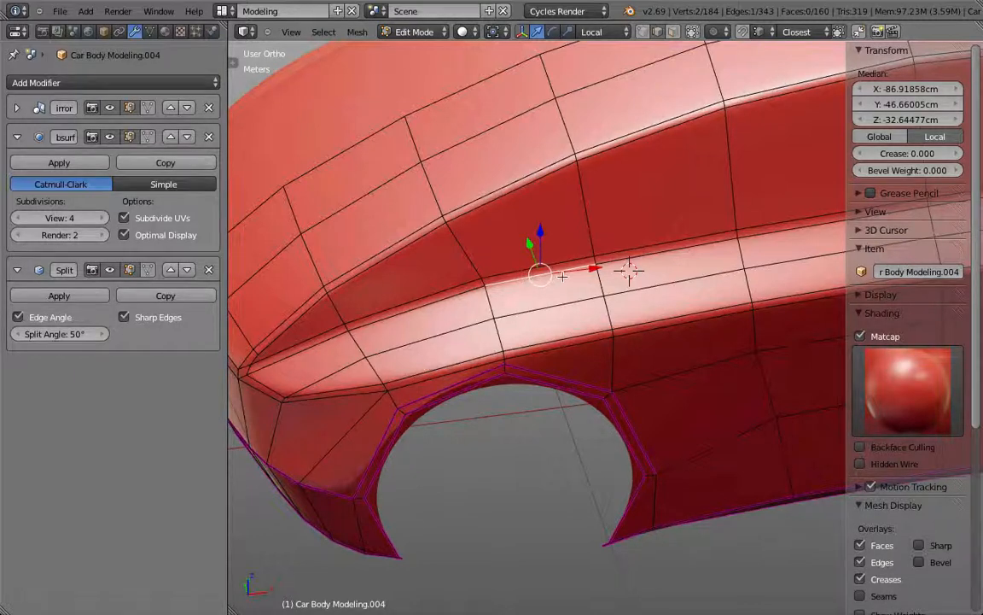
right_click(680, 256)
middle_click_drag(680, 256, 524, 266, "shift")
key("g")
key("g")
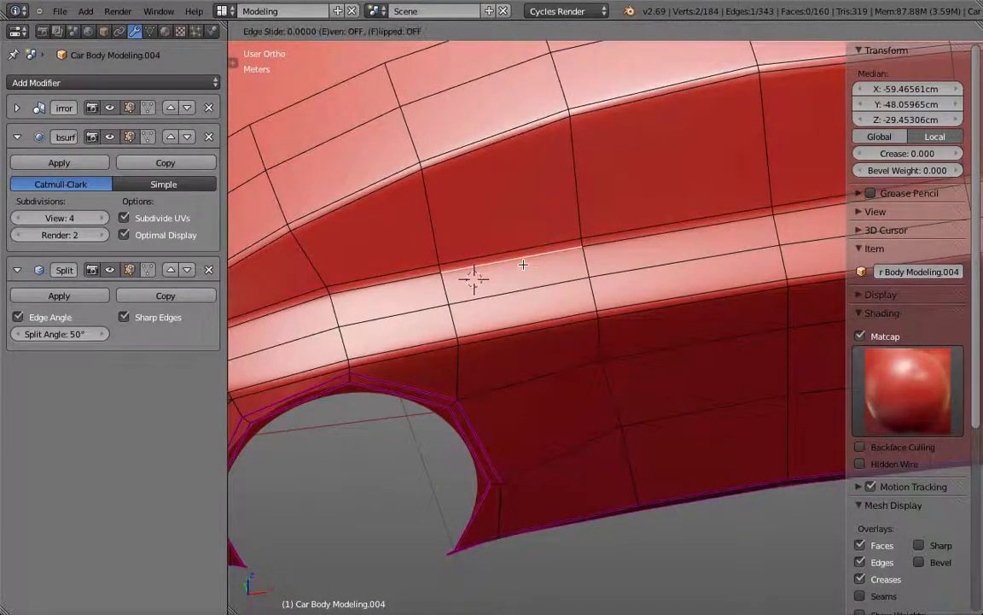
left_click(570, 267)
- Edge-slide the bevel's lower edge segment at the middle of the cabin side outward toward the shoulder's central edge
middle_click_drag(570, 267, 343, 289, "shift")
right_click(624, 230)
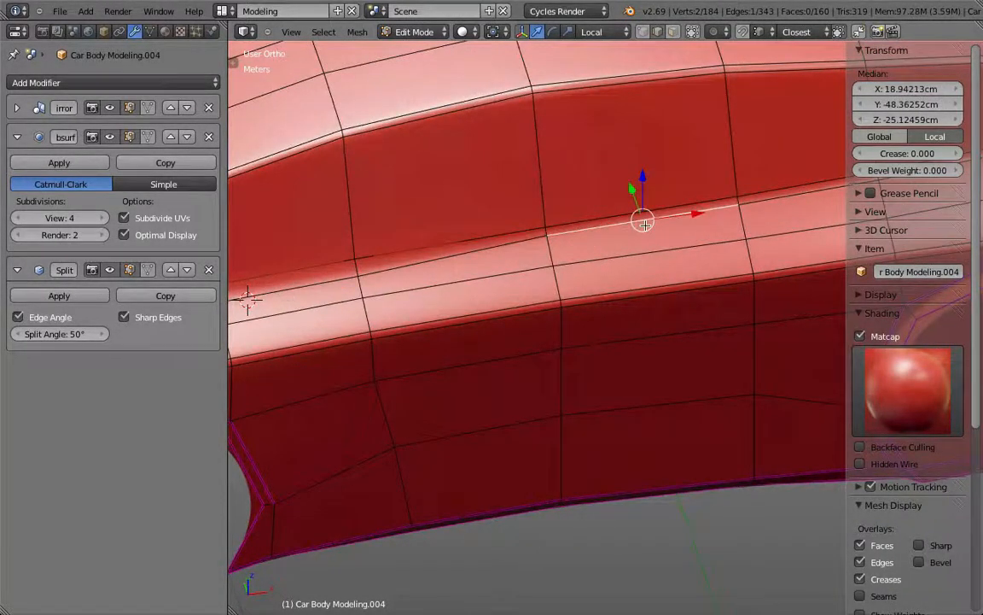
key("g")
key("g")
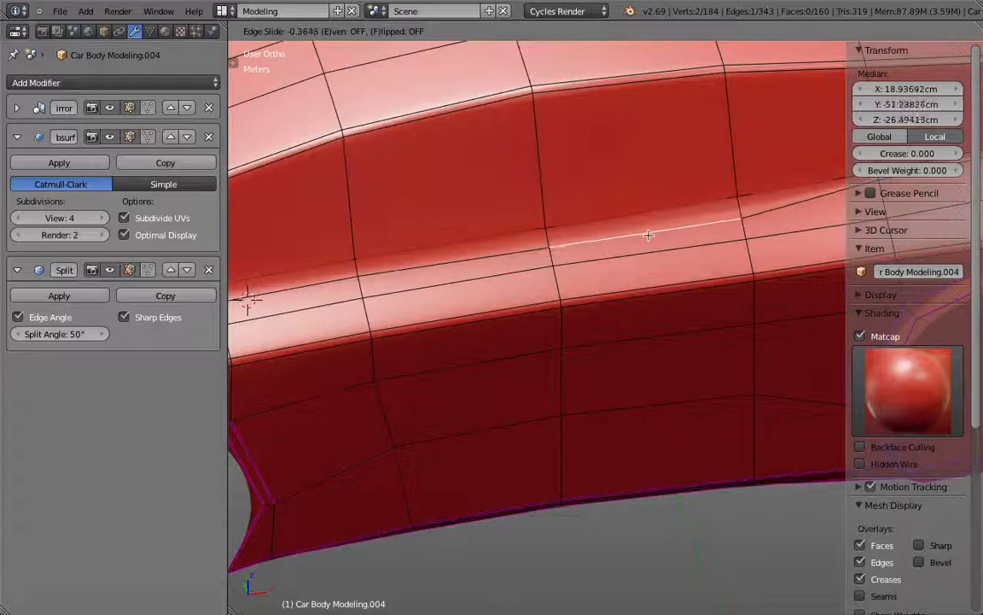
left_click(649, 236)
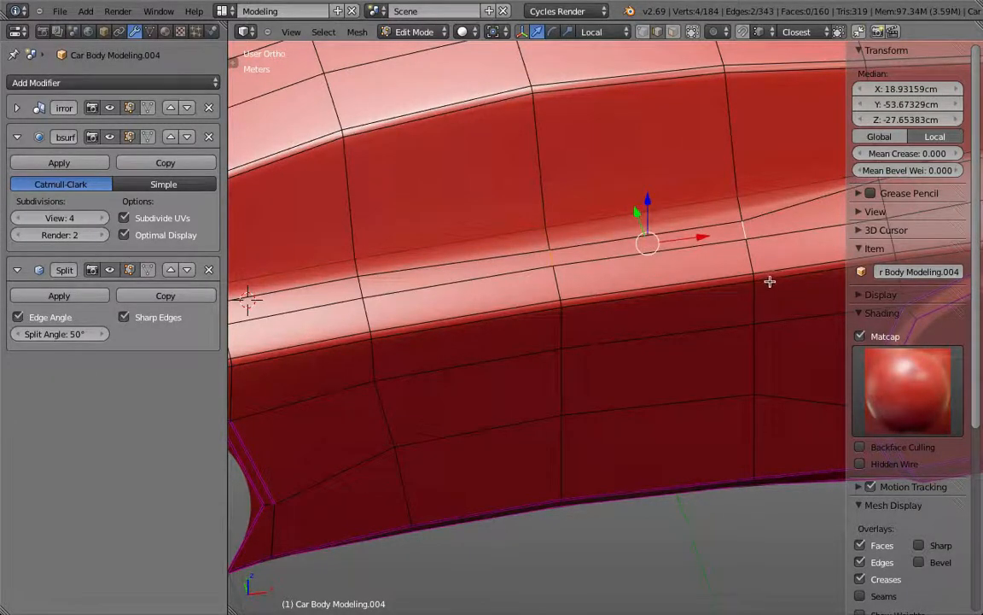
- Edge-slide the bevel's lower edge segment above the rear wheel arch outward to widen the crease there
middle_click_drag(769, 281, 455, 335, "shift")
right_click(629, 235)
key("g")
key("g")
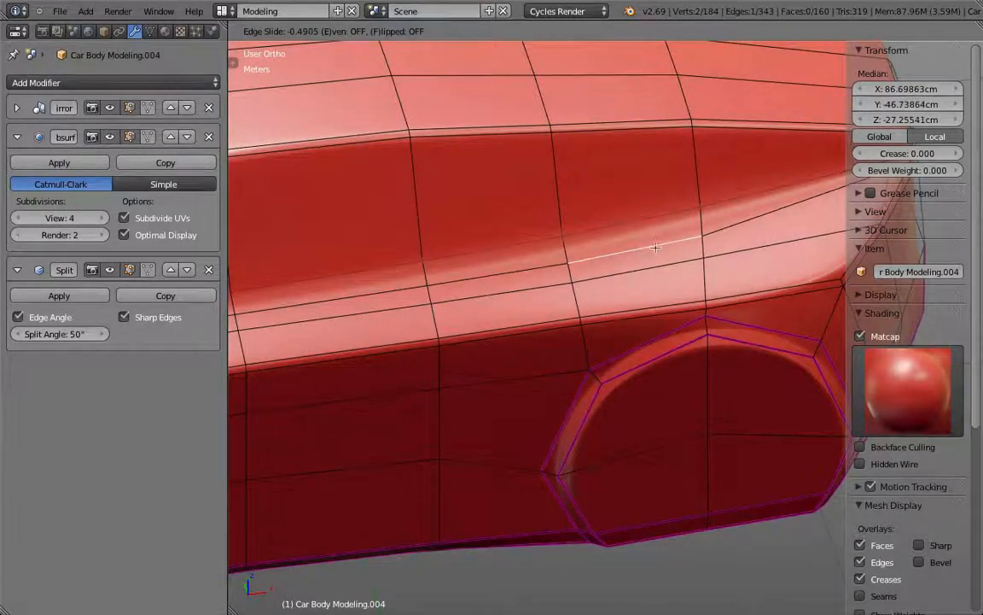
left_click(655, 247)
- Try to move the short edge where the crease bevel meets the rear corner
middle_click_drag(655, 248, 597, 350)
right_click(728, 223)
key("g")
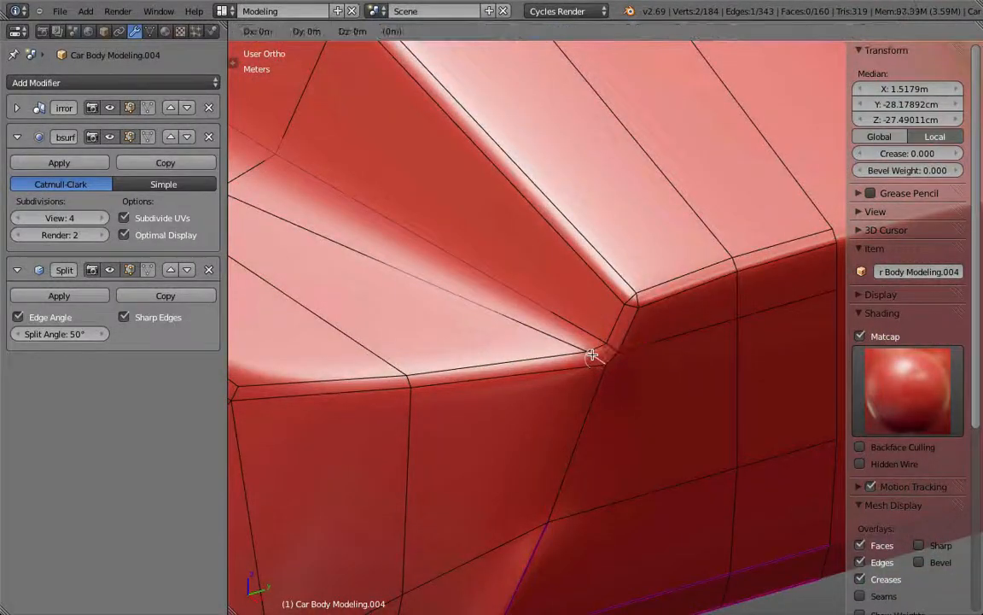
left_click(591, 355)
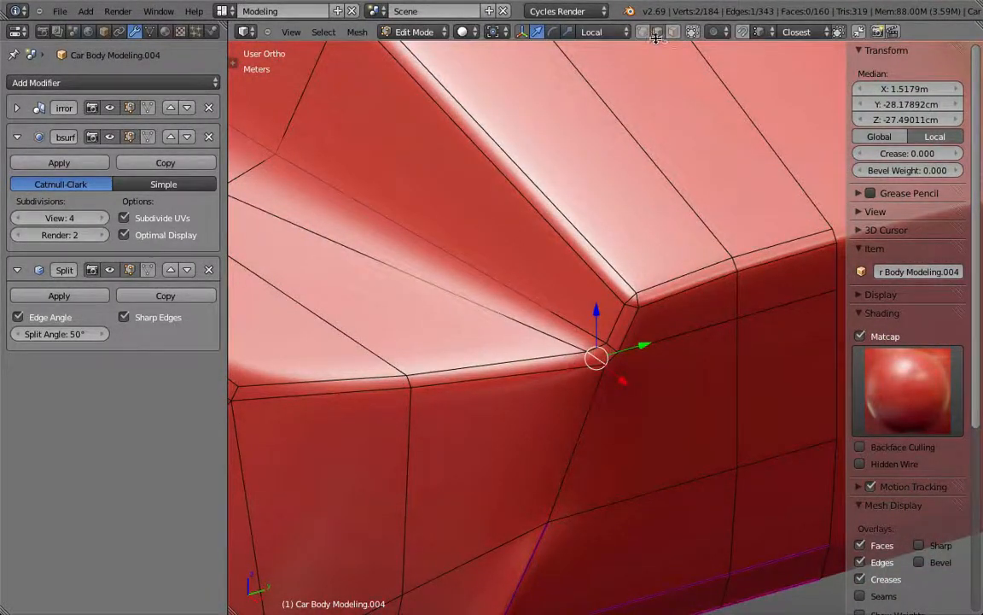
- Vertex-slide the lower crease bevel's fender-side vertex at the rear corner outward along the fender's rear edge
left_click(644, 32)
key("s")
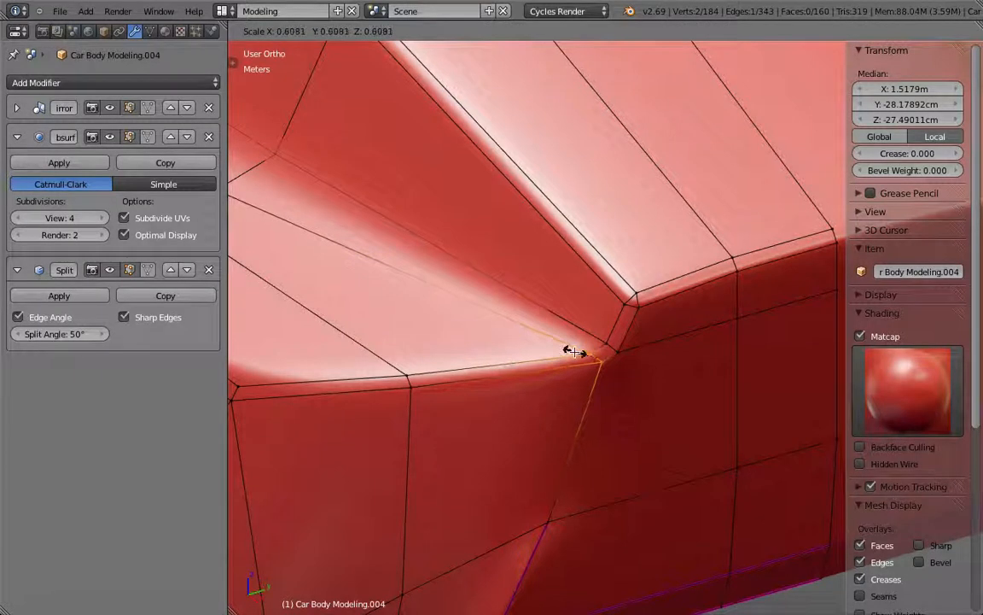
left_click(572, 351)
right_click(569, 359)
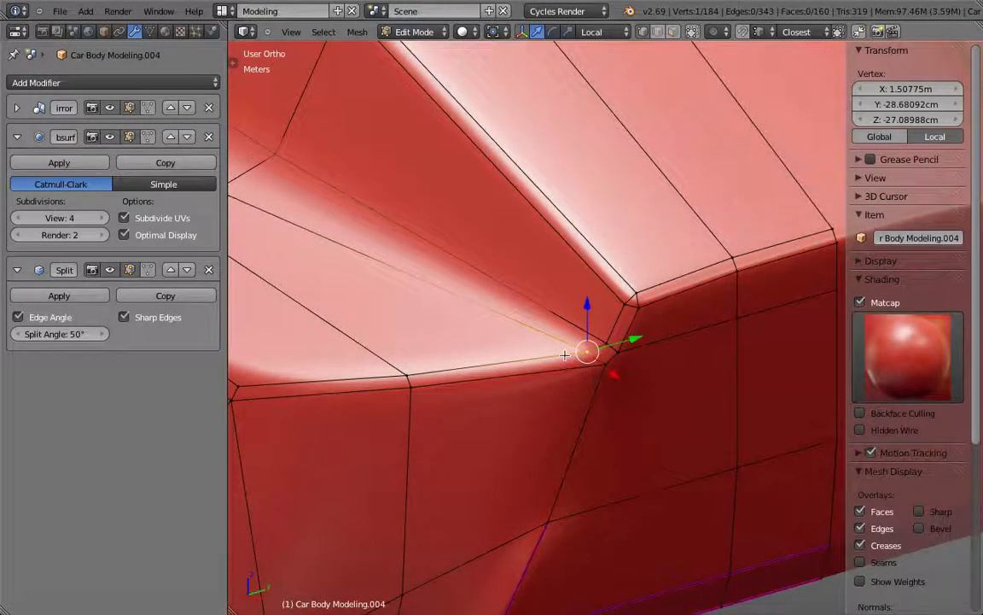
key("shift+v")
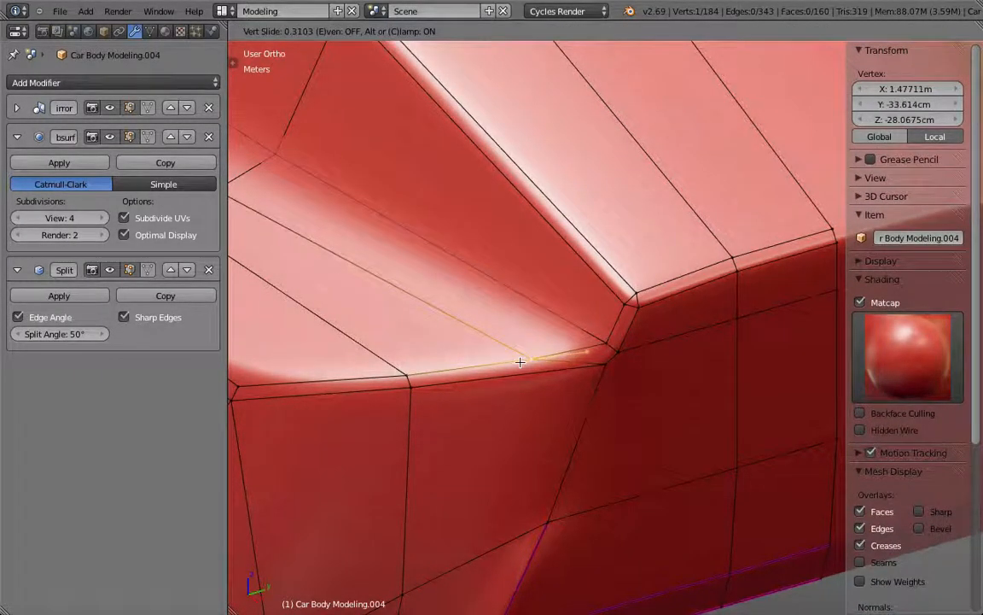
left_click(516, 318)
- Widen the upper crease bevel at the rear corner by vertex-sliding its roof-side vertex inward and its cabin-side vertex downward
middle_click_drag(516, 318, 645, 290)
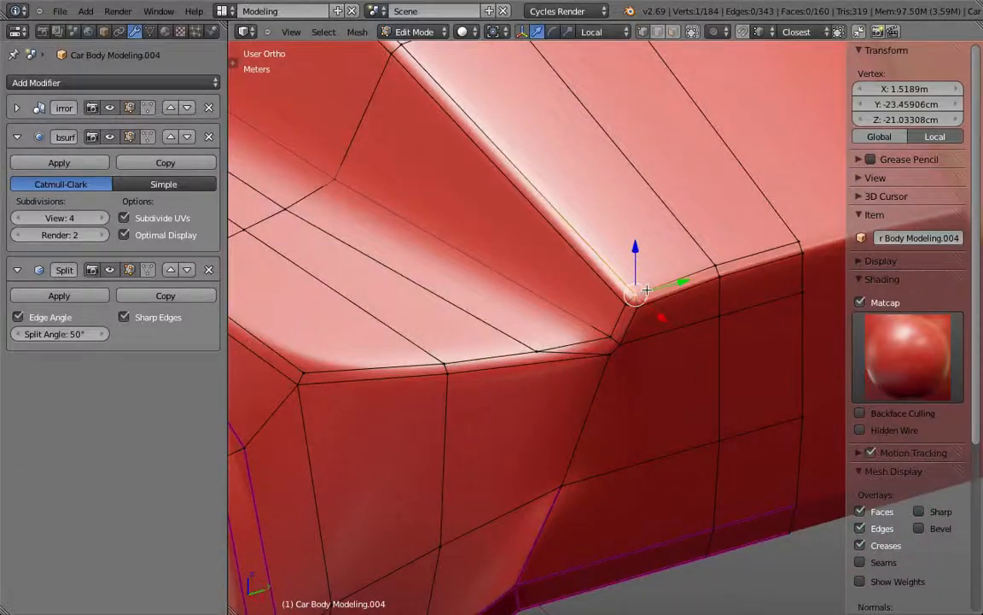
key("shift+v")
left_click(641, 310)
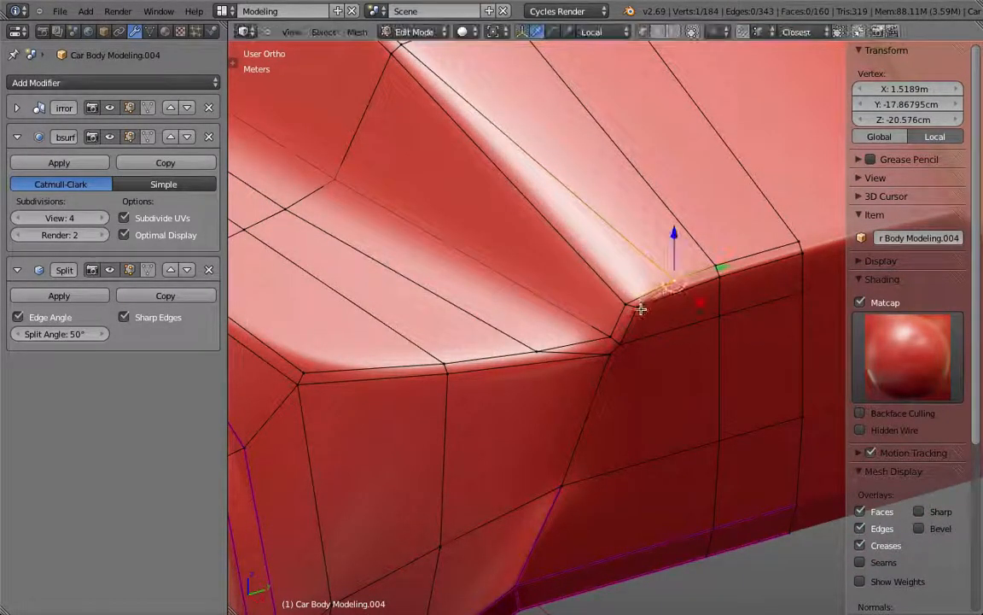
left_click(608, 299)
key("shift+v")
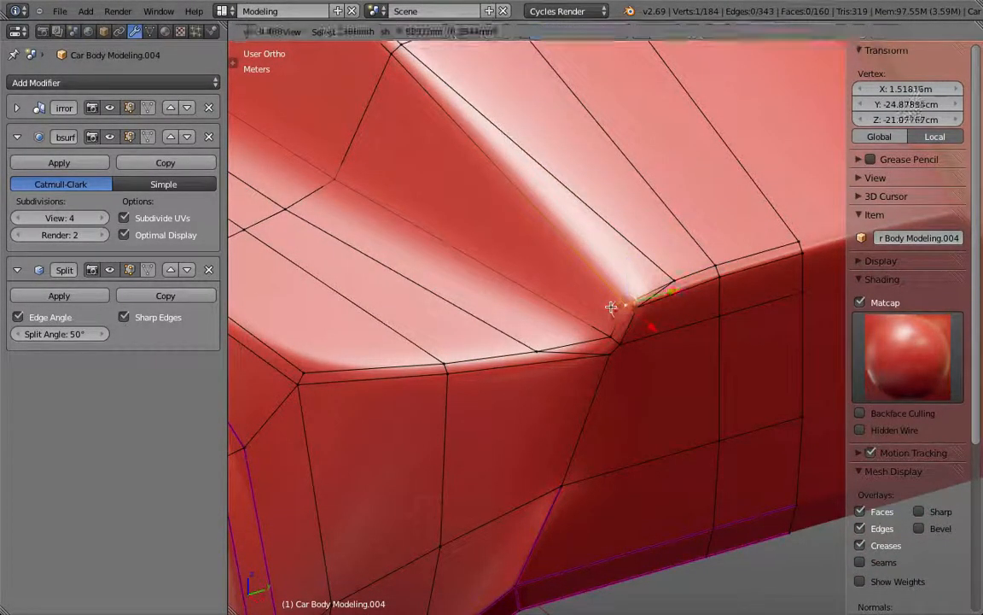
left_click(603, 331)
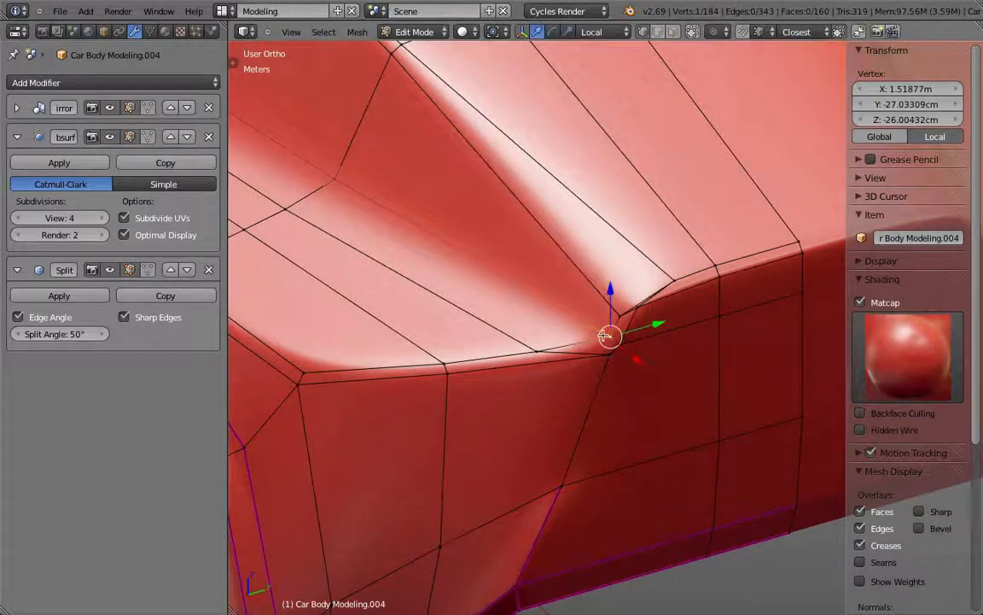
- Vertex-slide the lower crease's cabin-side corner vertex toward the fender, and the rear-face vertex under the upper corner toward the roof
key("shift+v")
left_click(586, 339)
mouse_move(585, 339)
middle_mouse_down()
mouse_move(623, 332)
mouse_move(574, 334)
middle_mouse_up()
scroll(646, 334, "up", 3)
right_click(545, 296)
key("shift+v")
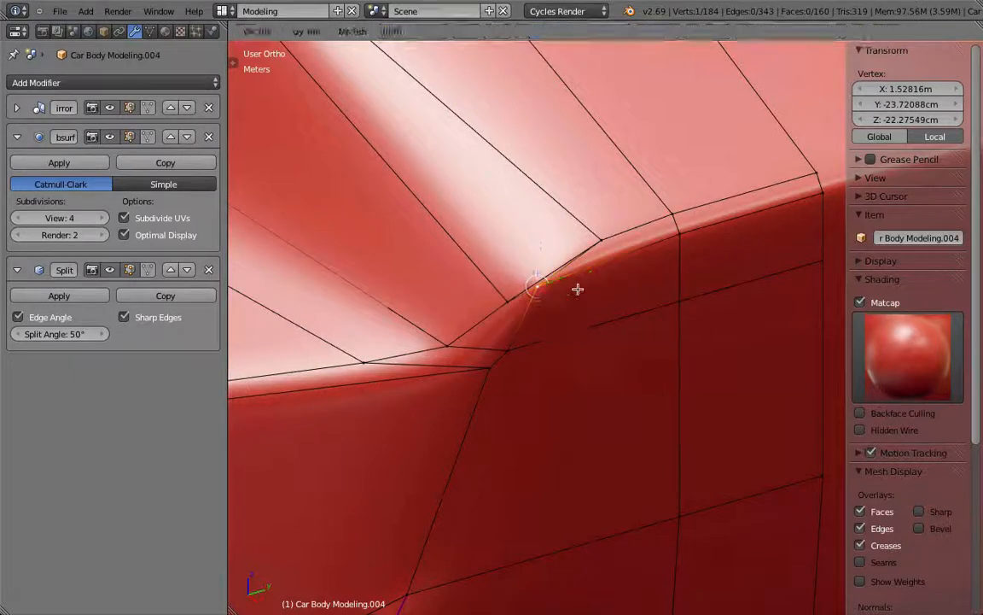
left_click(595, 284)
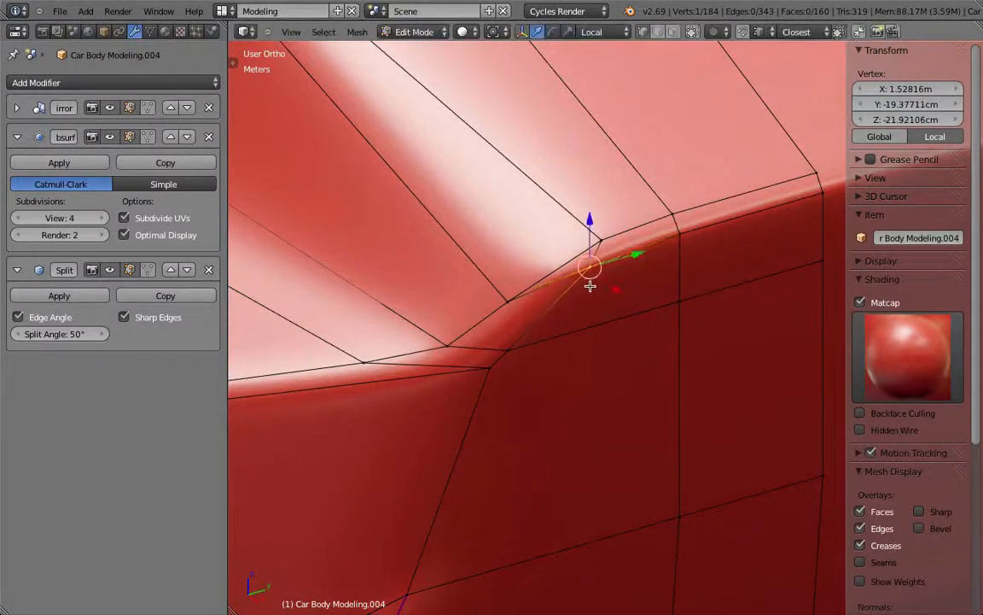
- Widen the roof-to-cabin crease bevel toward the rear by edge-sliding its upper segment onto the roof and its lower segment down the side
middle_click_drag(589, 283, 601, 92)
left_click(657, 31)
left_click(457, 297)
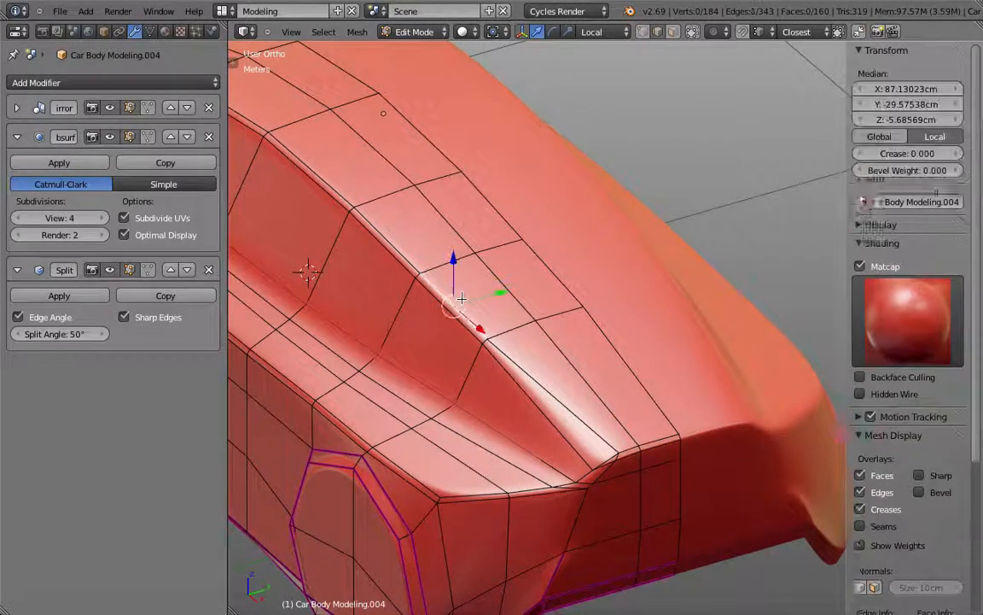
key("g")
key("g")
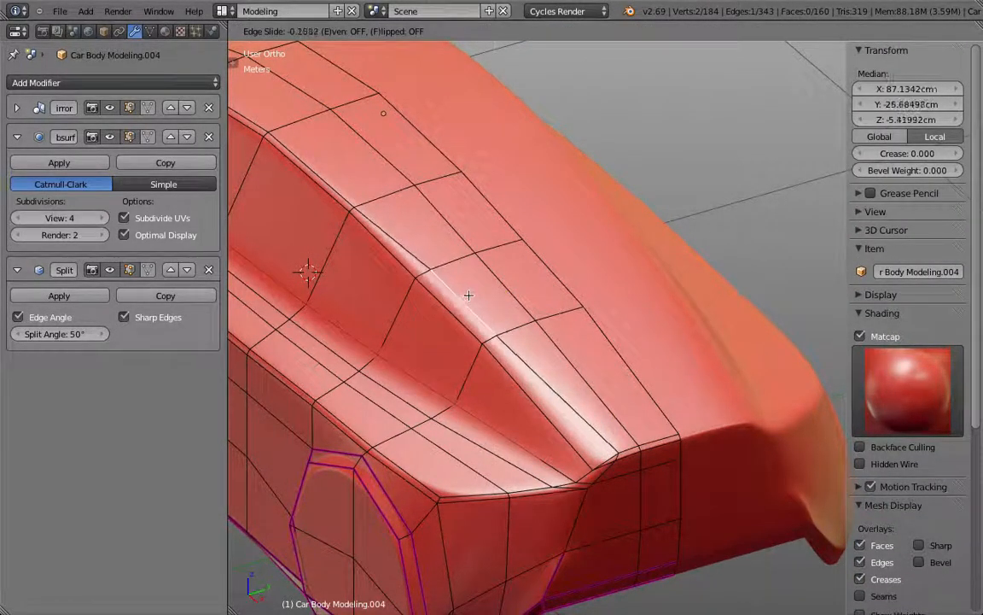
left_click(444, 310)
key("g")
key("g")
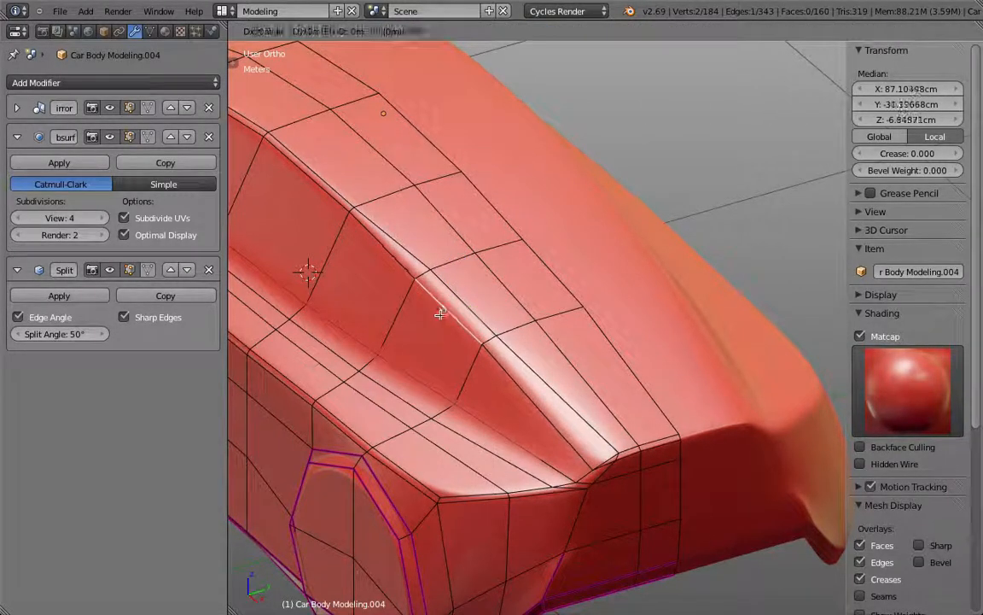
left_click(381, 263)
- Edge-slide the roof crease bevel's lower segment at the middle of the cabin down the cabin side
middle_click_drag(381, 263, 523, 369, "shift")
right_click(464, 311)
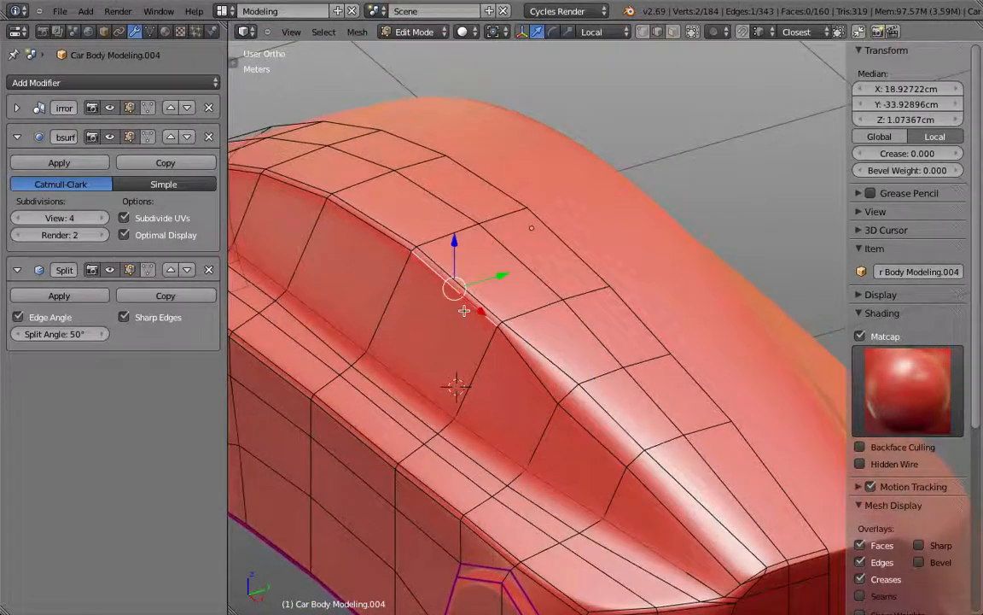
key("g")
key("g")
left_click(476, 293)
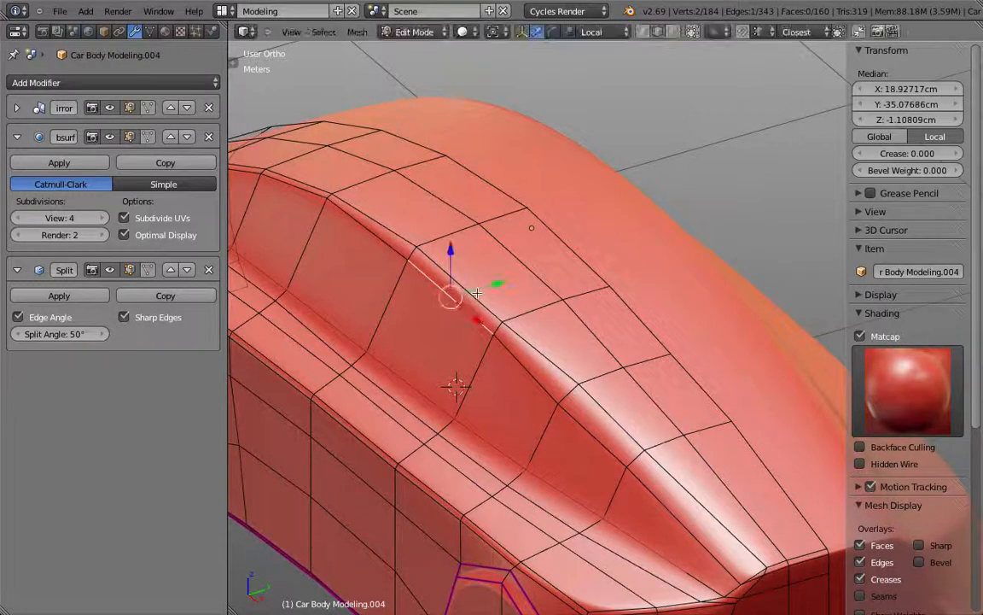
key("g")
key("g")
right_click(475, 294)
- Edge-slide the roof crease bevel's upper segment at the middle of the cabin slightly onto the roof
right_click(485, 301)
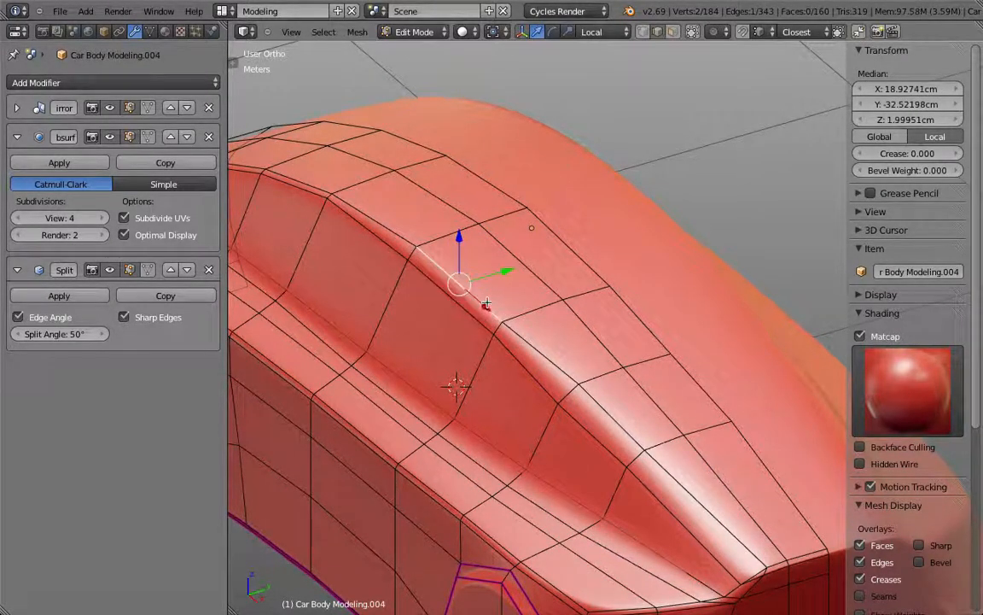
key("g")
key("g")
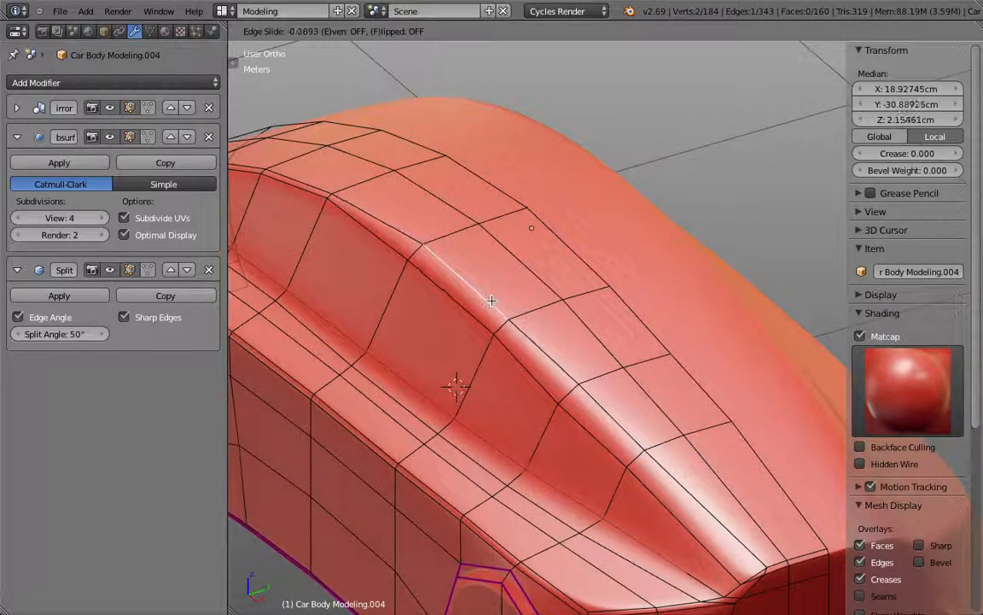
left_click(491, 300)
- Examine the widened roof crease without the mesh overlay and trace its roof-side edge line in top view from mid-cabin to the rear
middle_click_drag(490, 300, 470, 314)
right_click(388, 243)
key("Tab")
middle_click_drag(618, 369, 563, 425)
key("Tab")
key("KP_1")
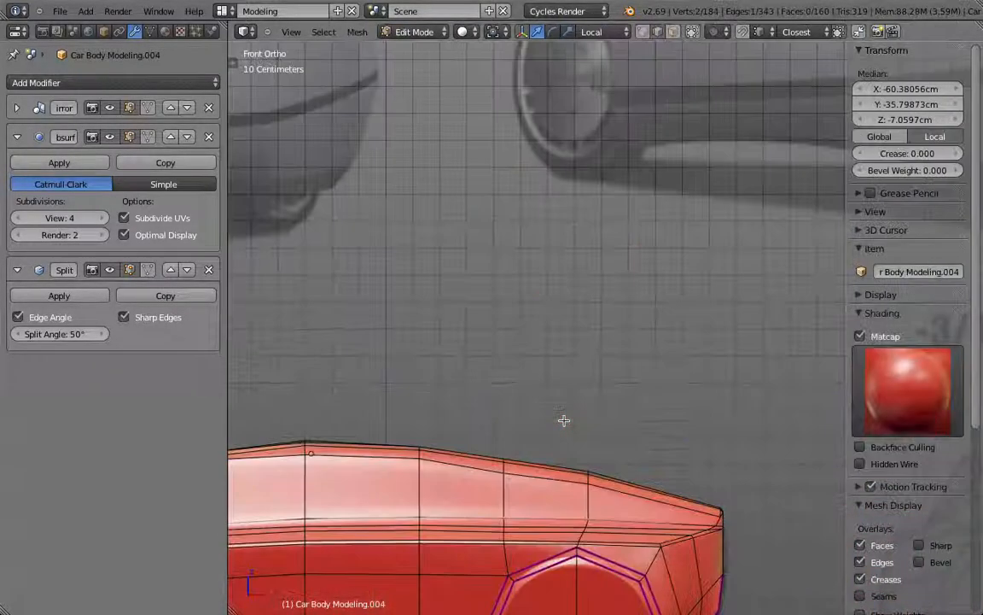
key("KP_7")
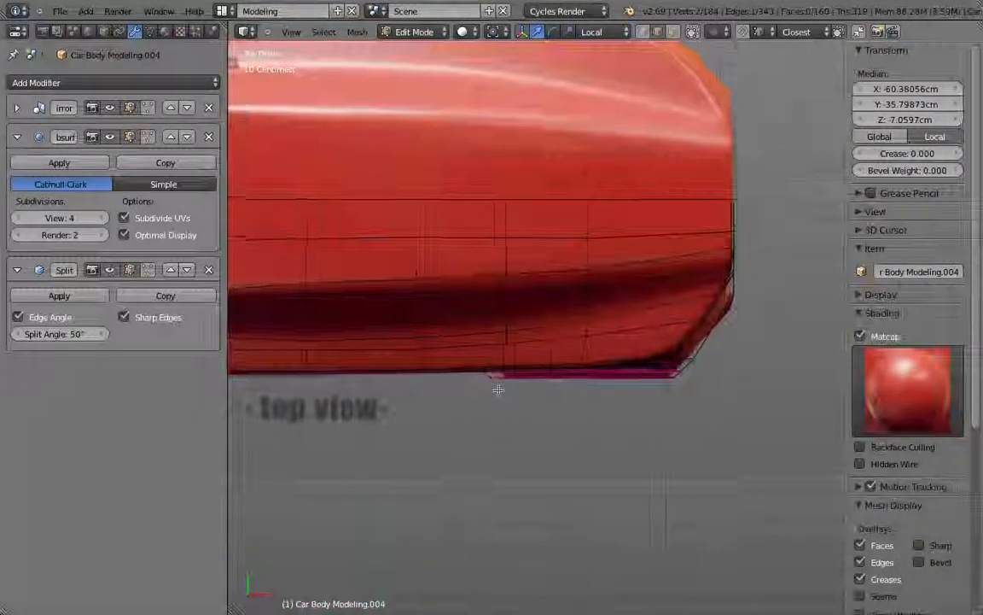
middle_click_drag(493, 390, 547, 398, "shift")
right_click(354, 307)
right_click(382, 298)
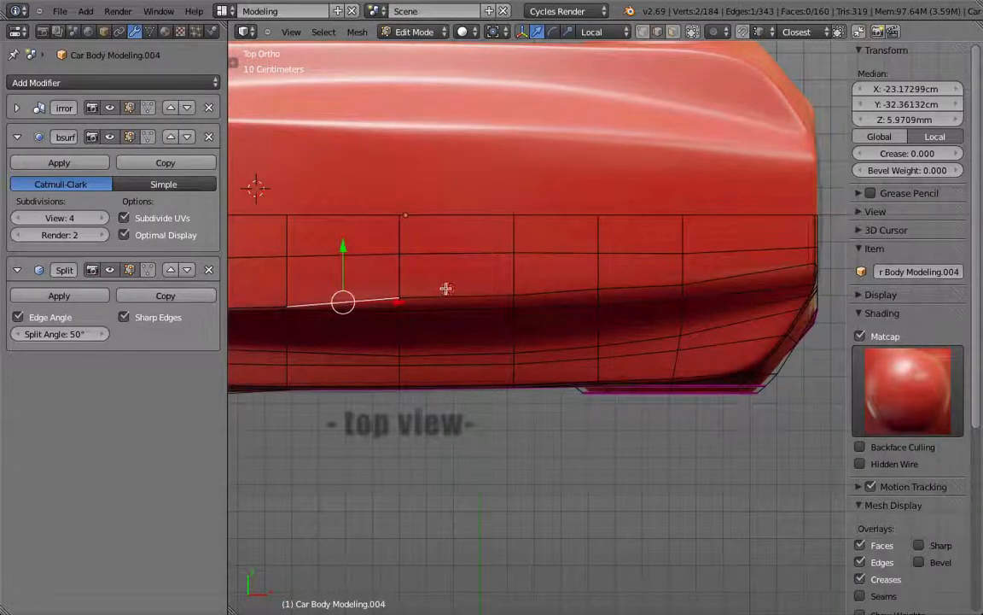
right_click(458, 292, "shift")
right_click(556, 287, "shift")
right_click(642, 282, "shift")
right_click(724, 269, "shift")
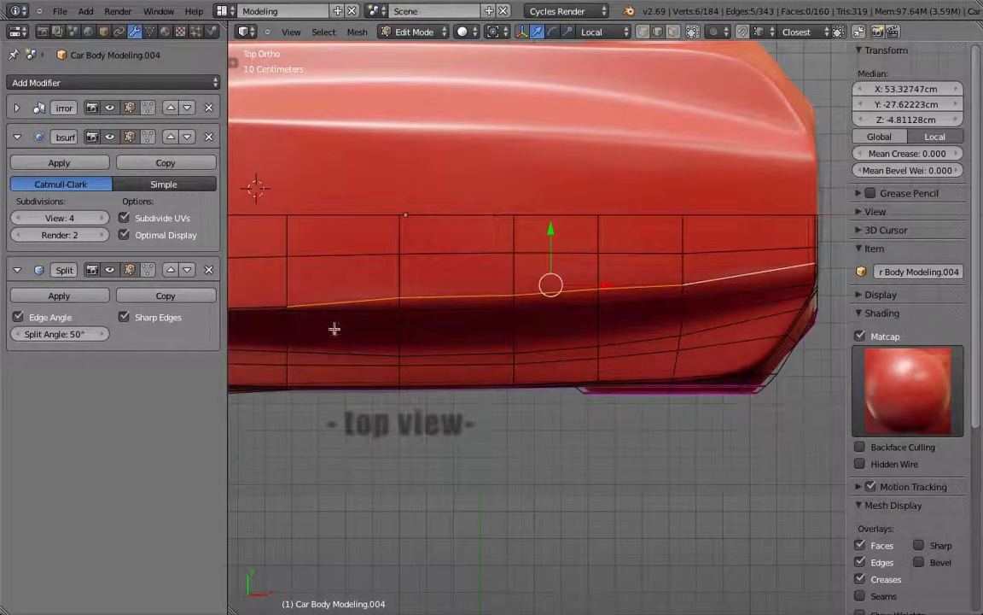
key("a")
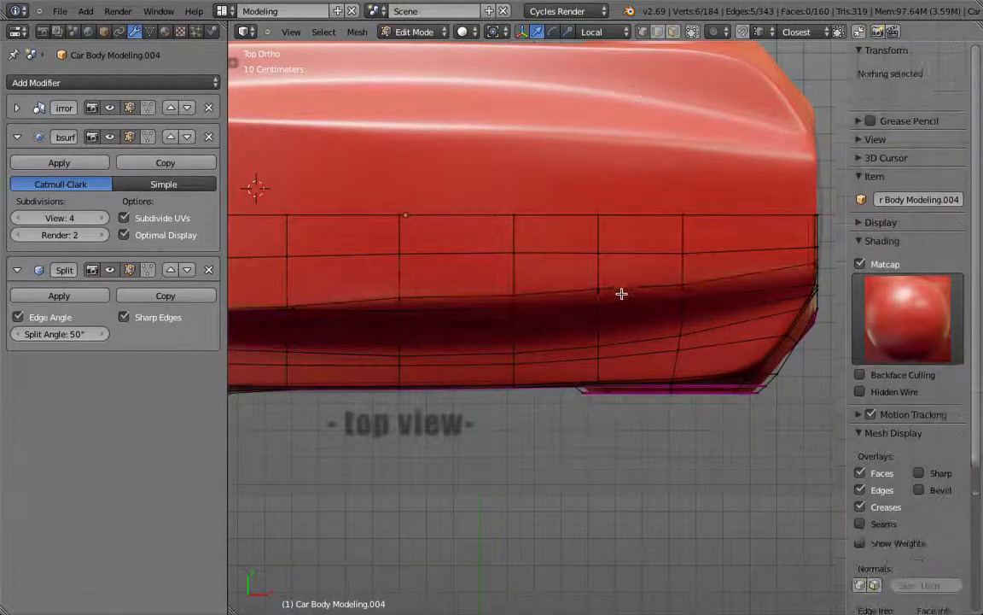
- Vertex-slide the roof-side bevel vertex above the front of the rear wheel arch slightly outward to smooth the line, to a Y of -28.58778 cm
right_click(622, 292)
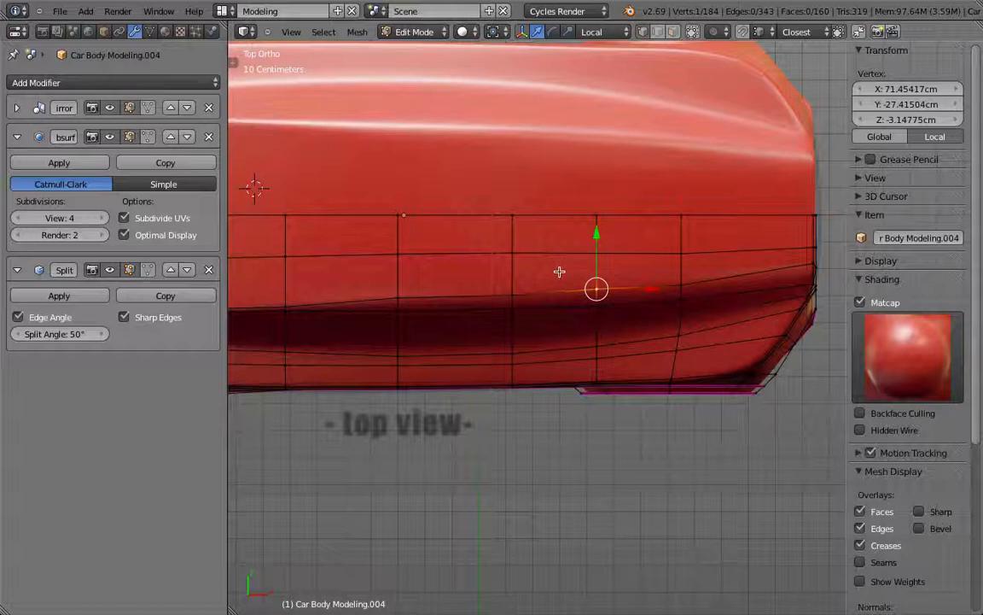
key("shift+v")
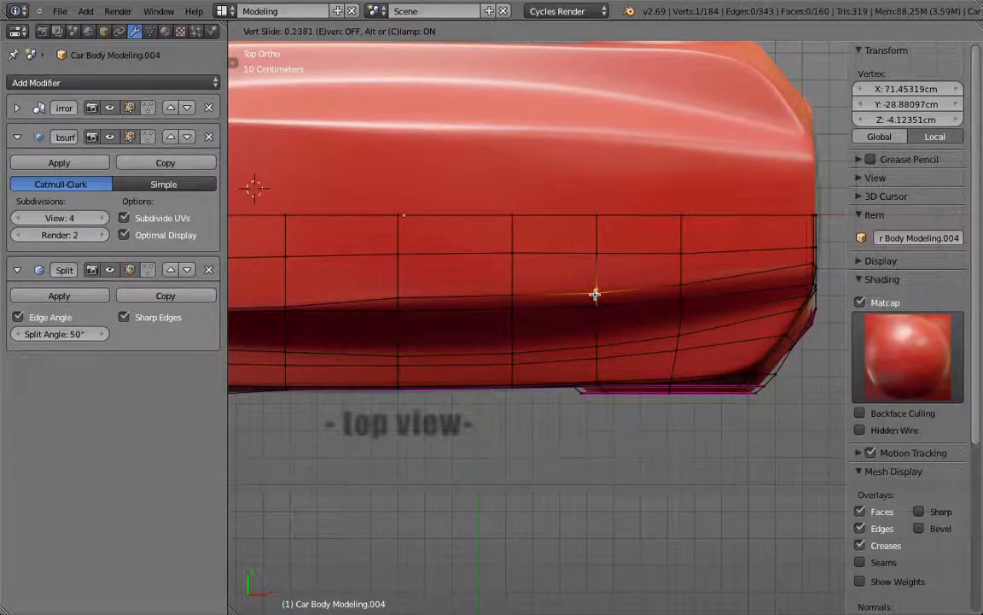
left_click(595, 293)
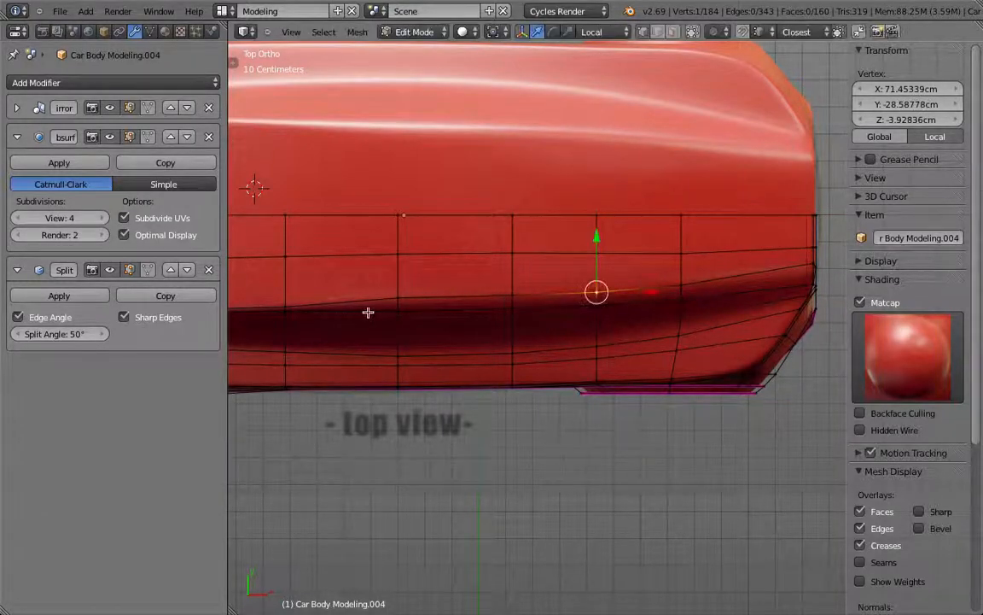
- Hide the transform manipulator and vertex-slide the roof-side bevel vertex ahead of mid-cabin slightly toward the car's centreline
middle_click_drag(338, 313, 518, 320, "shift")
scroll(452, 304, "up", 3)
right_click(477, 315)
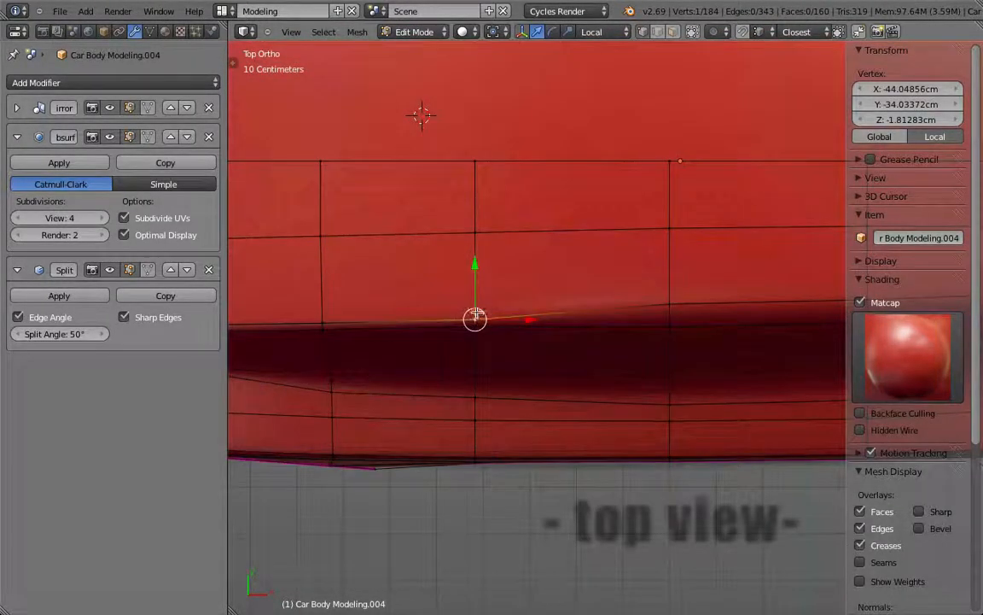
key("ctrl+space")
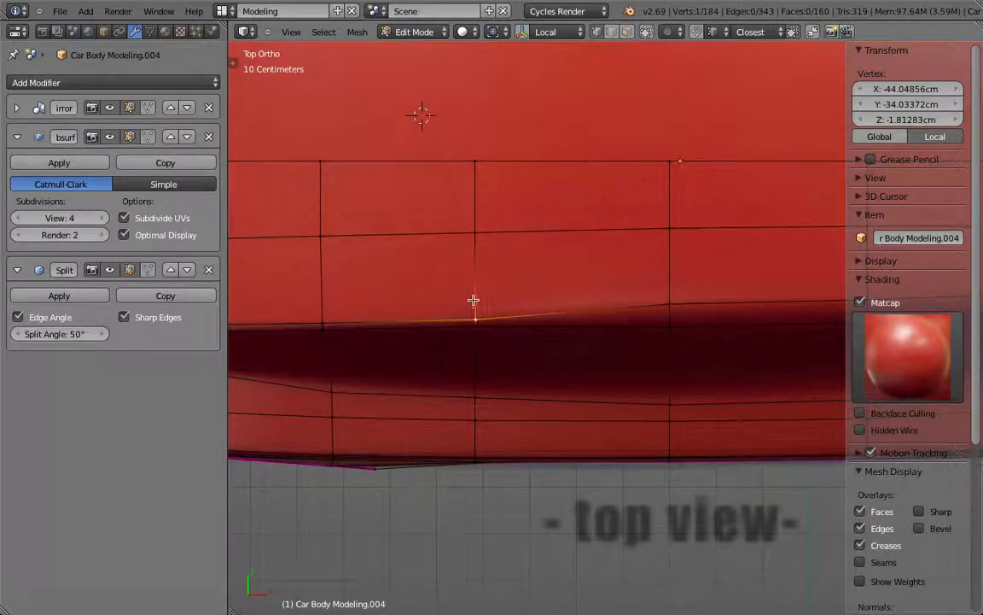
key("shift+v")
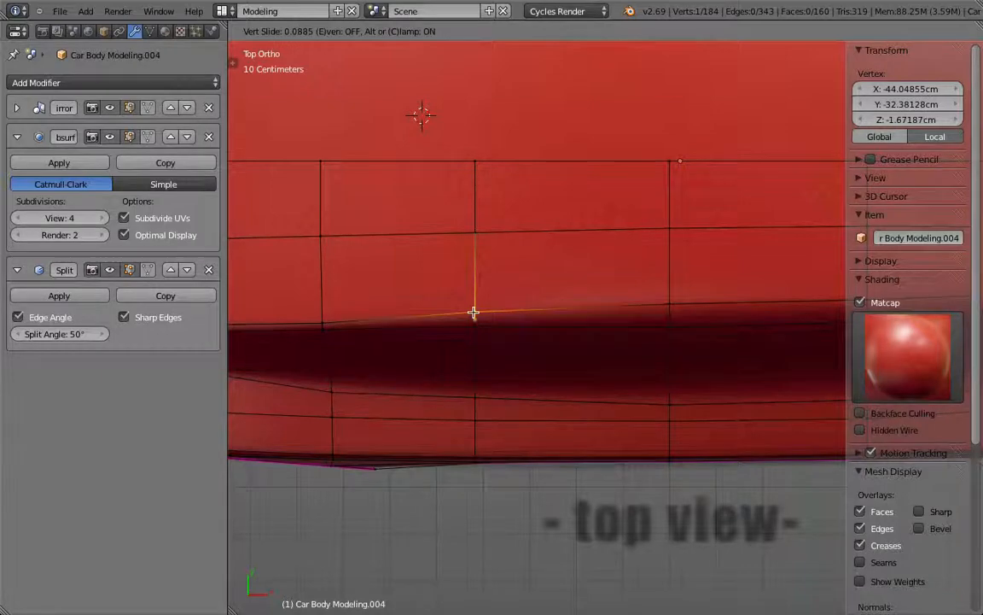
left_click(474, 313)
- Select the roof-side bevel edge loop and check its flow along the whole body in top view
scroll(519, 314, "down", 4)
right_click(555, 308, "alt")
scroll(603, 339, "down", 2)
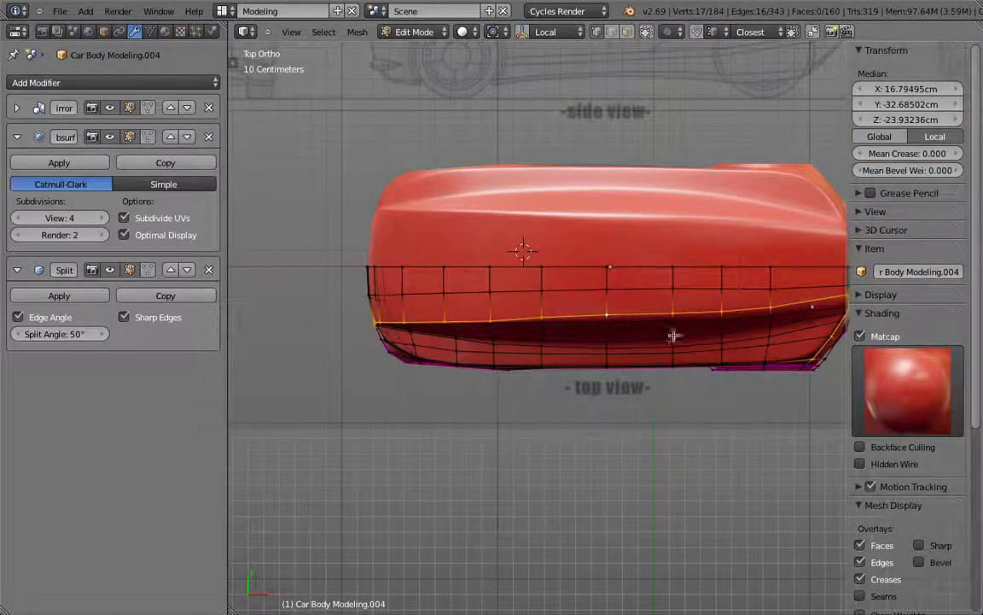
scroll(448, 357, "up", 4)
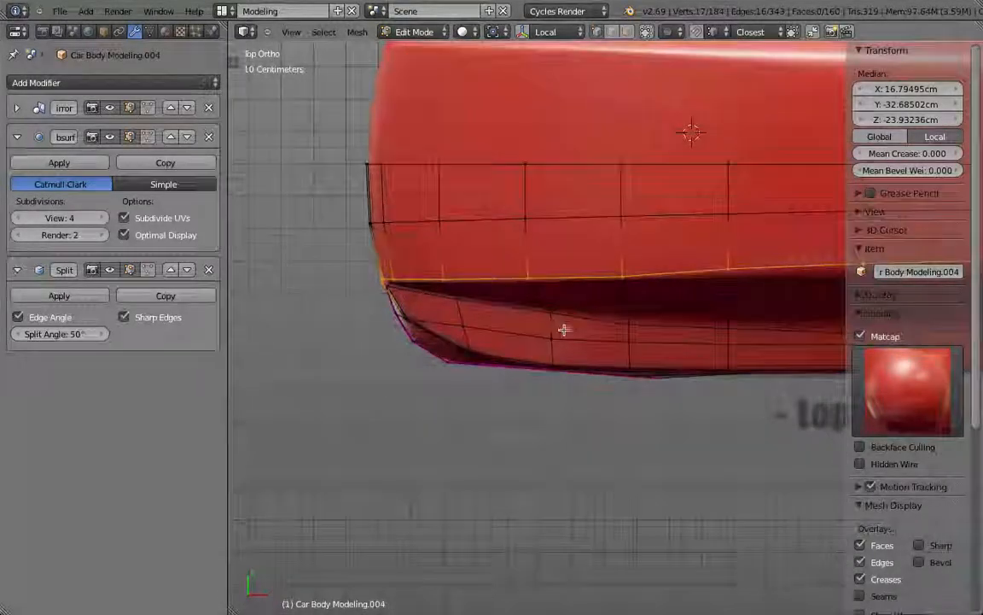
scroll(564, 329, "down", 3)
- Return to Object Mode and review the smoothed car body from several angles and in side view against the blueprint
middle_click_drag(674, 413, 549, 318)
key("Tab")
middle_click_drag(586, 485, 347, 430)
middle_click_drag(576, 430, 652, 454)
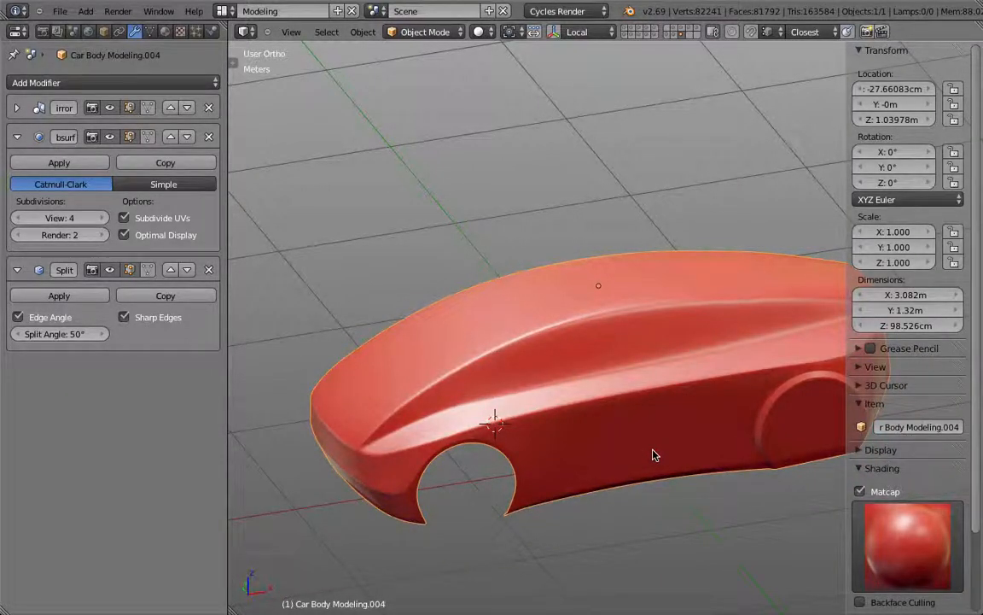
key("KP_1")
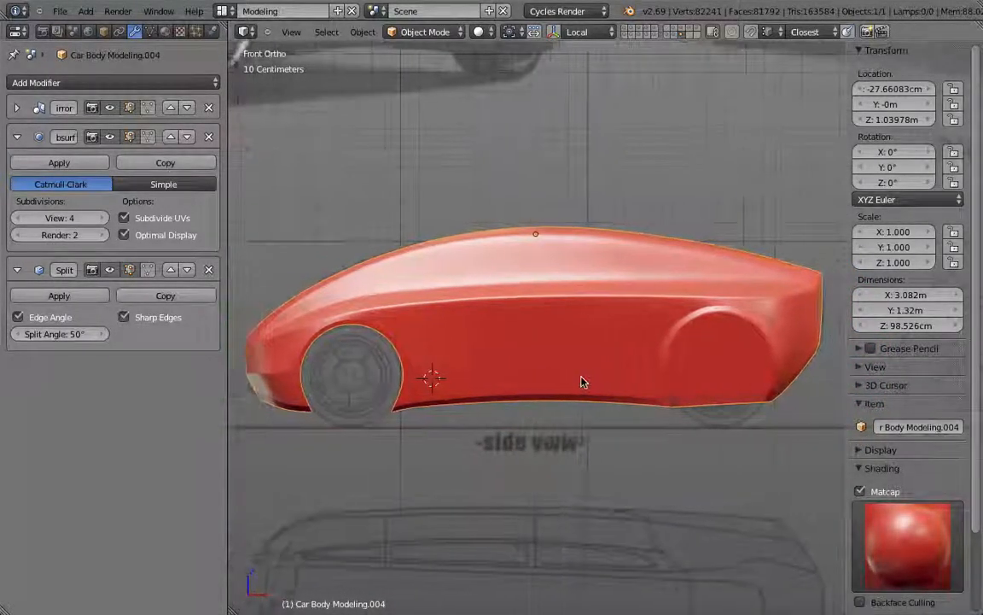
middle_click_drag(581, 381, 597, 379, "shift")
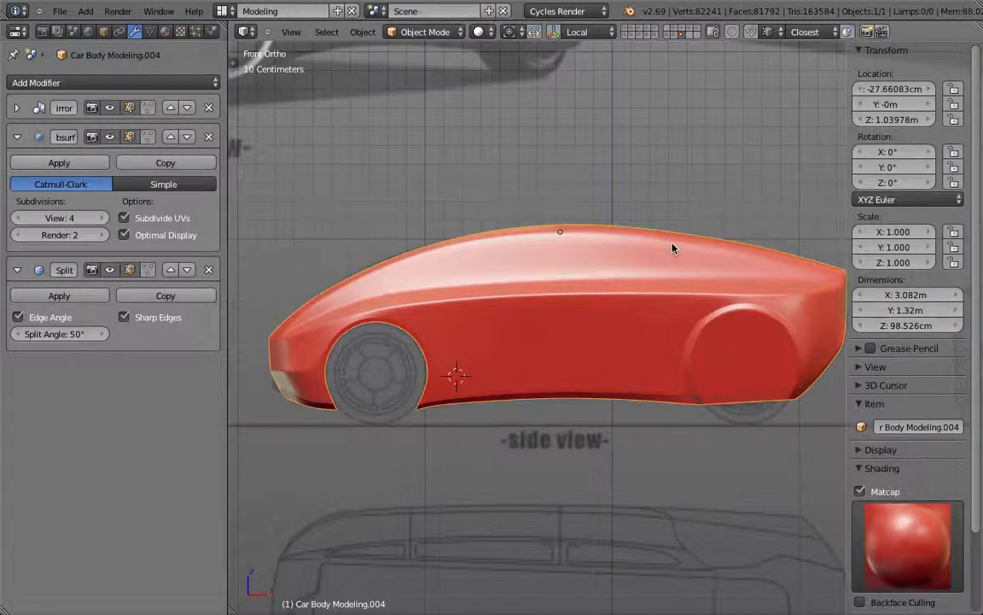
scroll(673, 247, "down", 1)
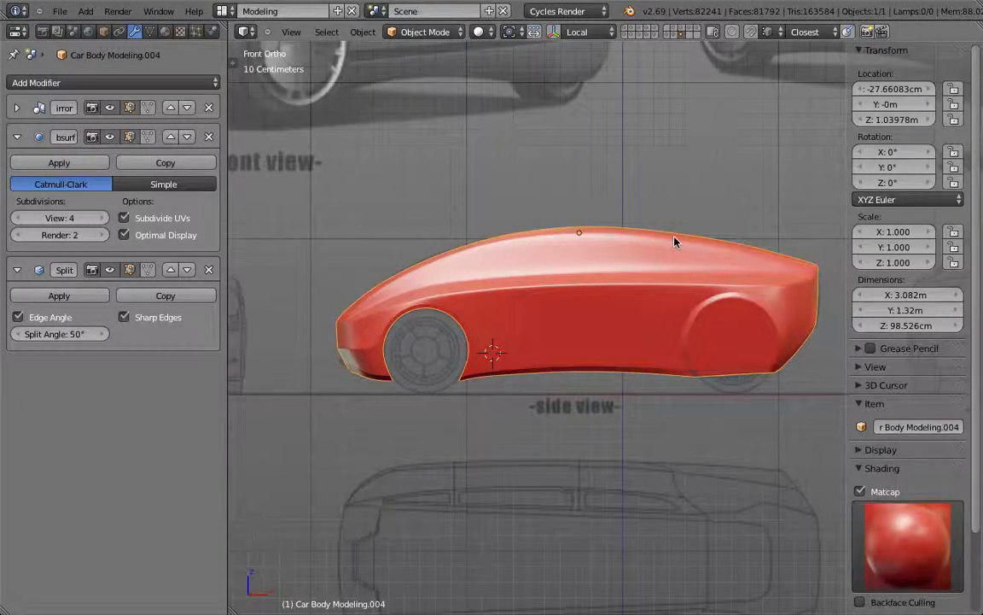
middle_click_drag(676, 268, 666, 299)
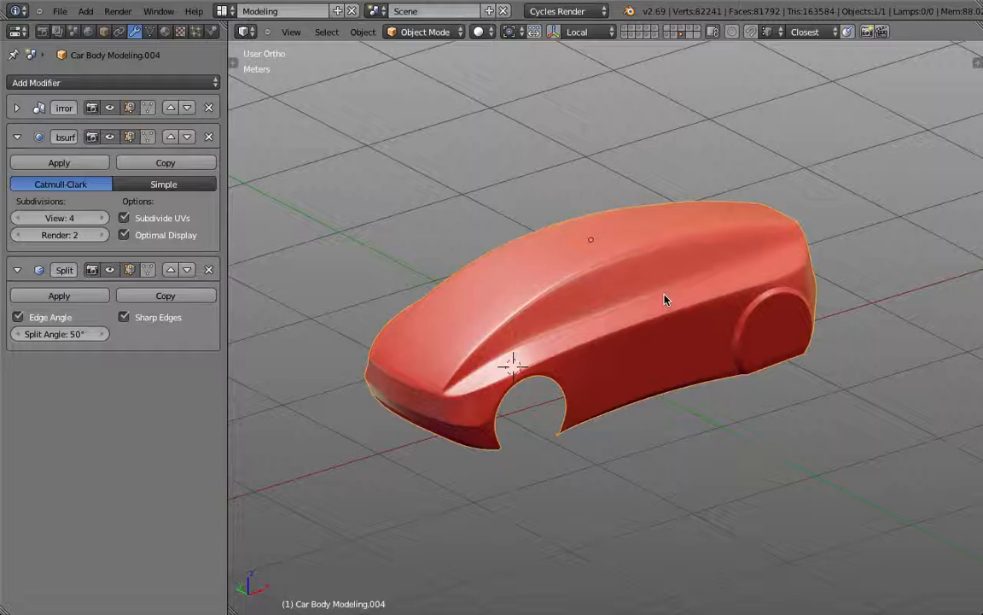